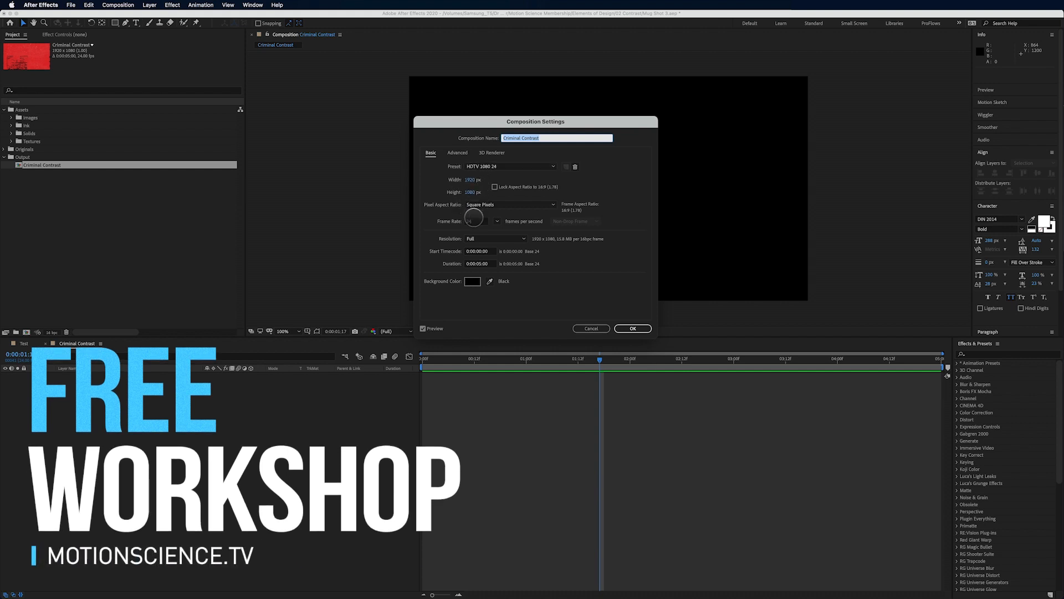
# Step: Apply the Criminal Contrast composition settings with a frame rate of 24 and a duration of 0:00:05:00
pyautogui.click(474, 222)
pyautogui.click(470, 264)
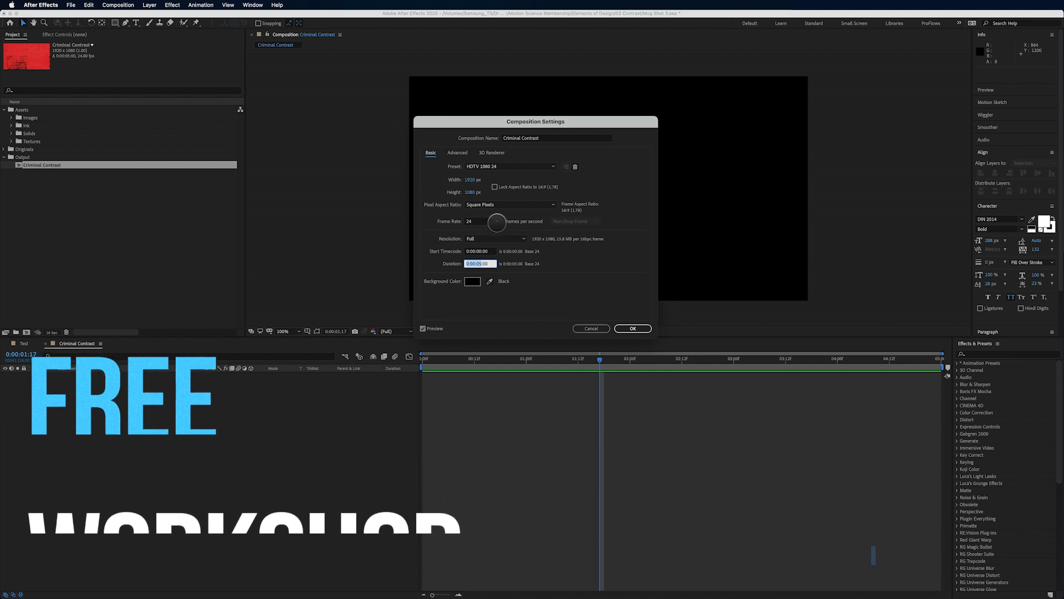
pyautogui.click(496, 231)
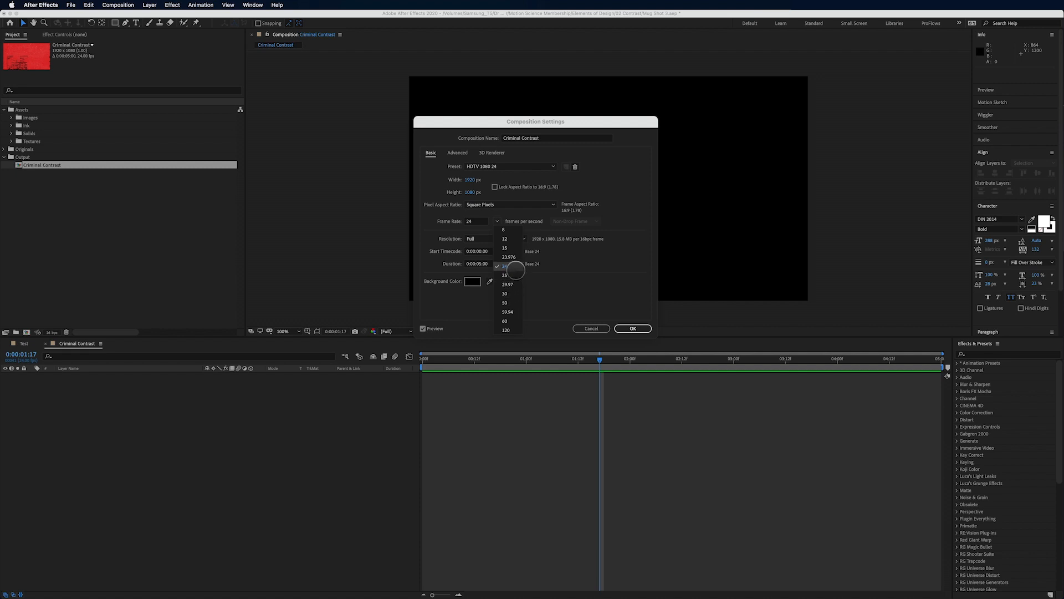
pyautogui.click(517, 268)
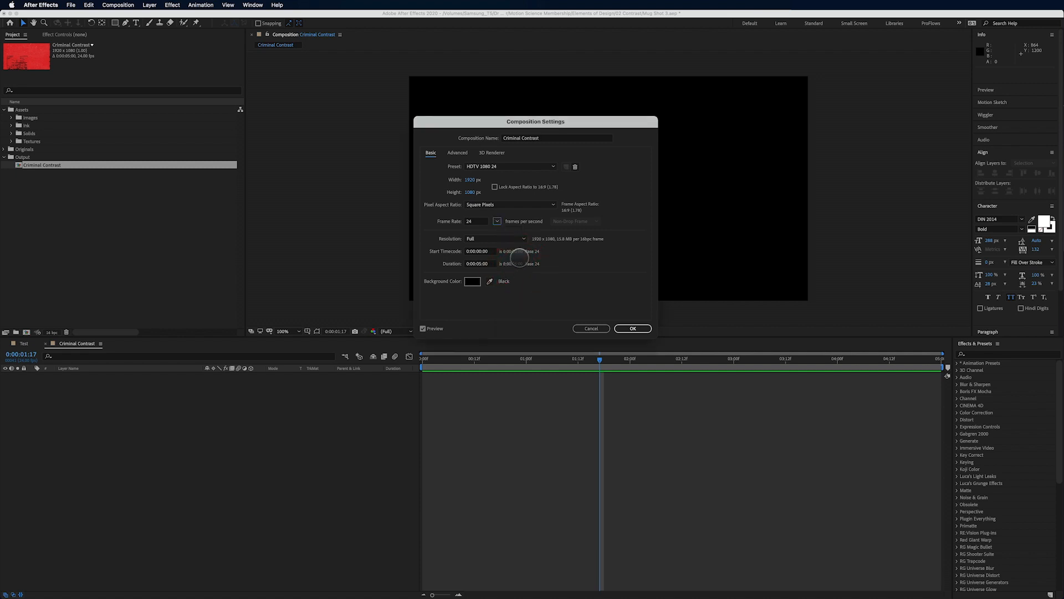
pyautogui.click(629, 328)
pyautogui.click(632, 328)
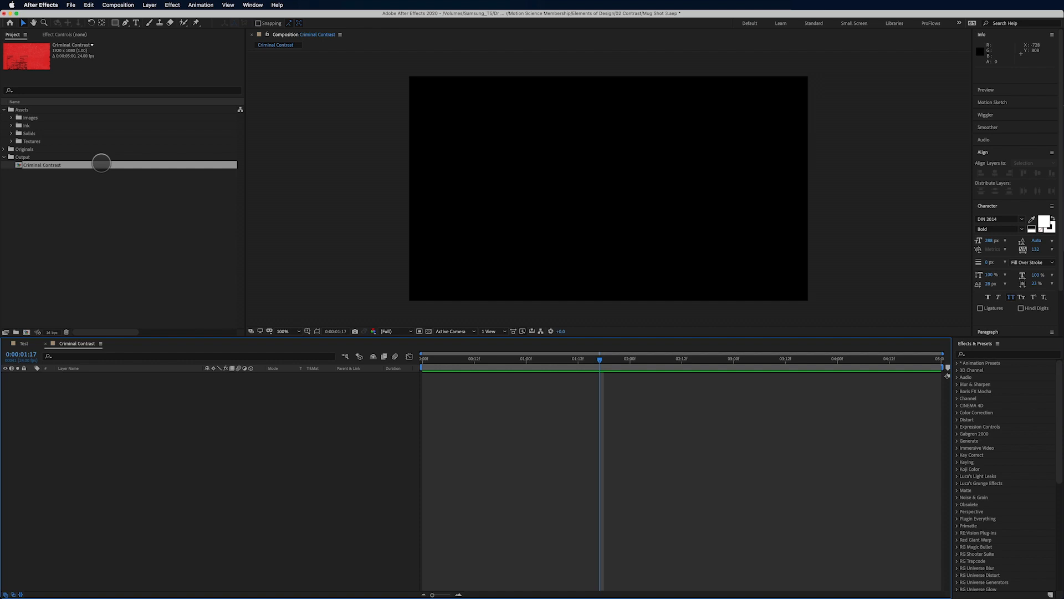
# Step: Switch to Safari, open the red Manhunt title sequence pin on the Contrast board and examine its frames for colour, texture and layout
pyautogui.press('super+Tab')
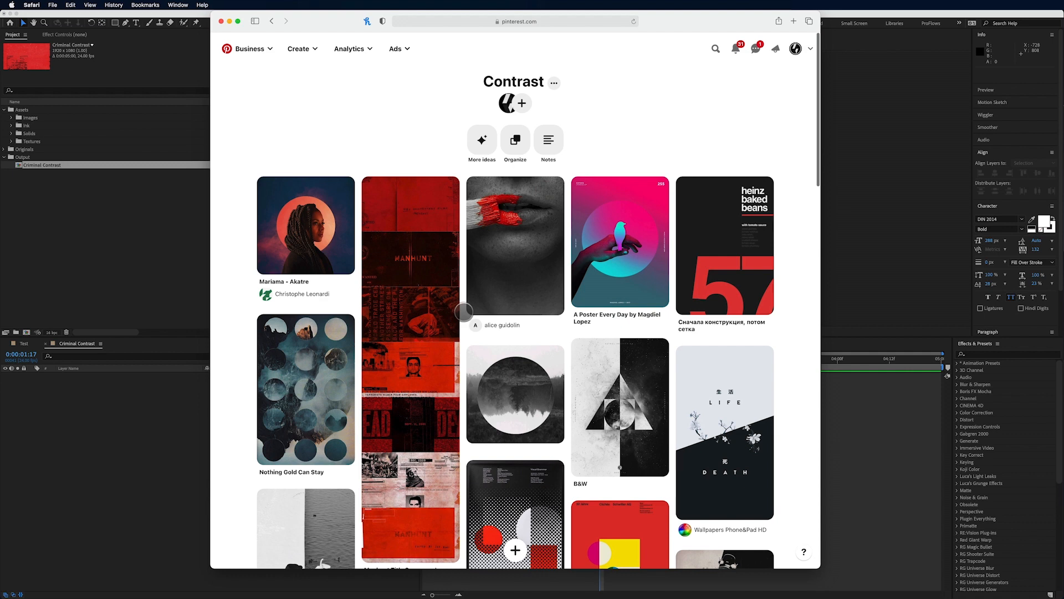
pyautogui.moveTo(434, 309)
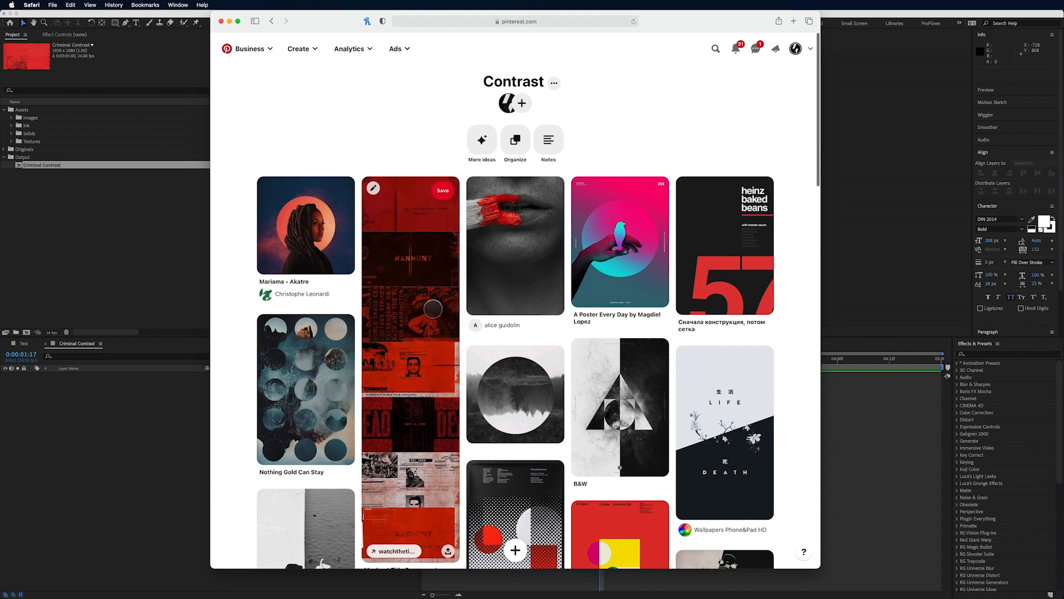
pyautogui.click(419, 309)
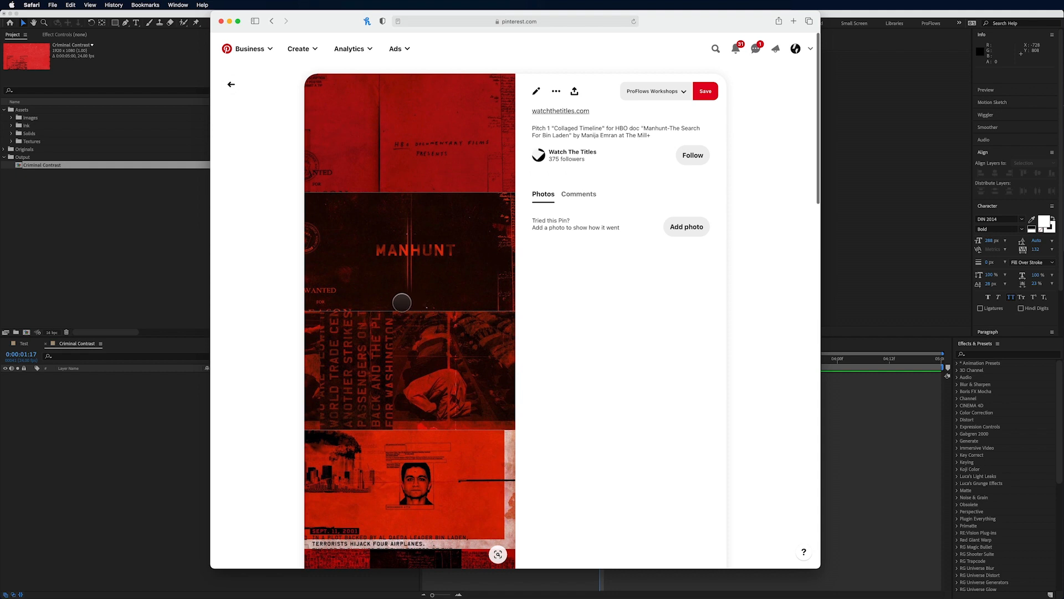
pyautogui.scroll(-5, 402, 310)
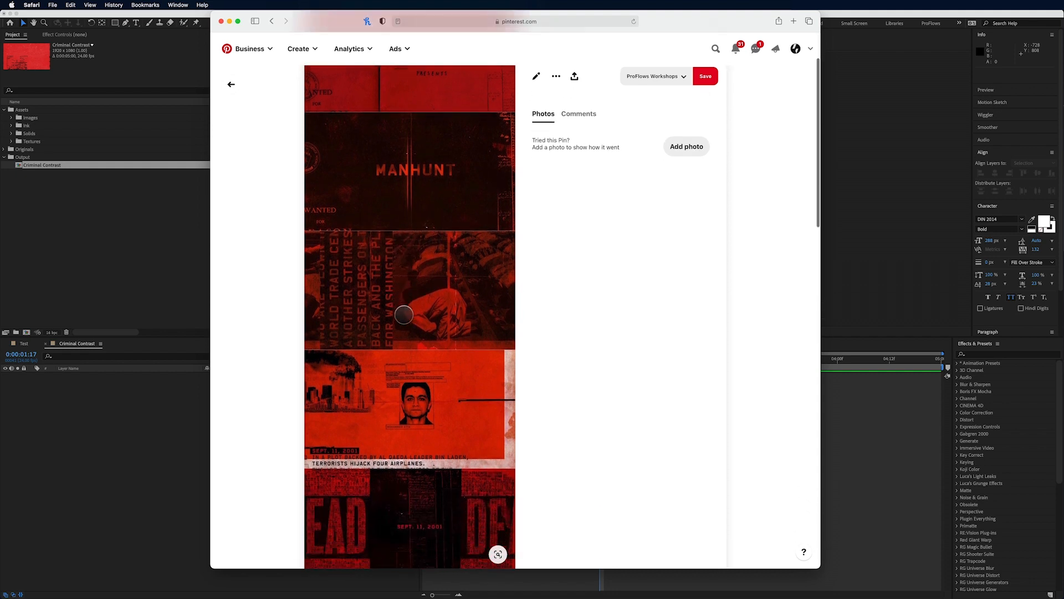
pyautogui.scroll(5, 403, 313)
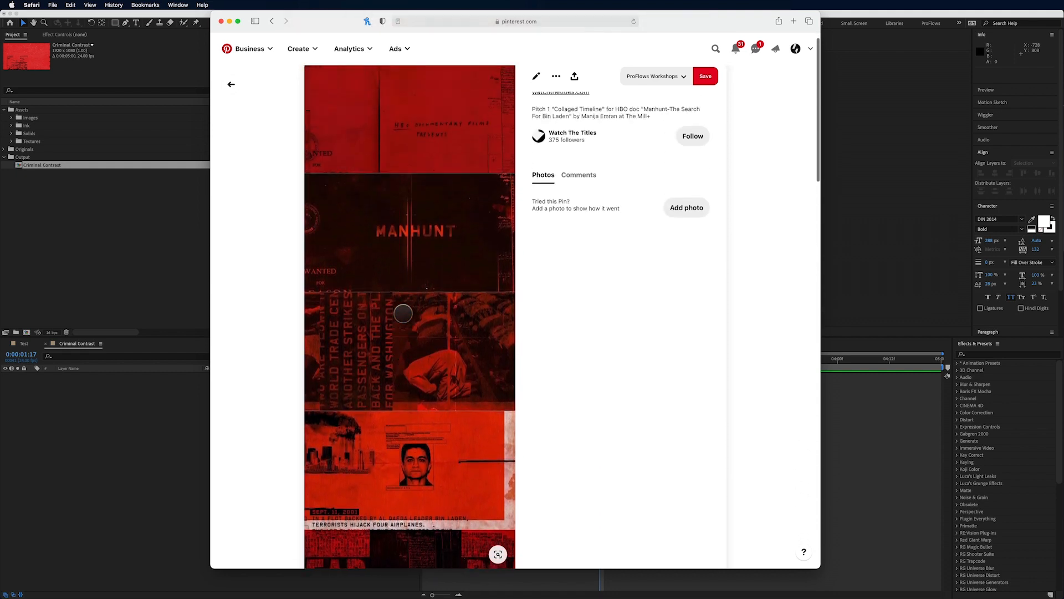
pyautogui.scroll(-5, 427, 366)
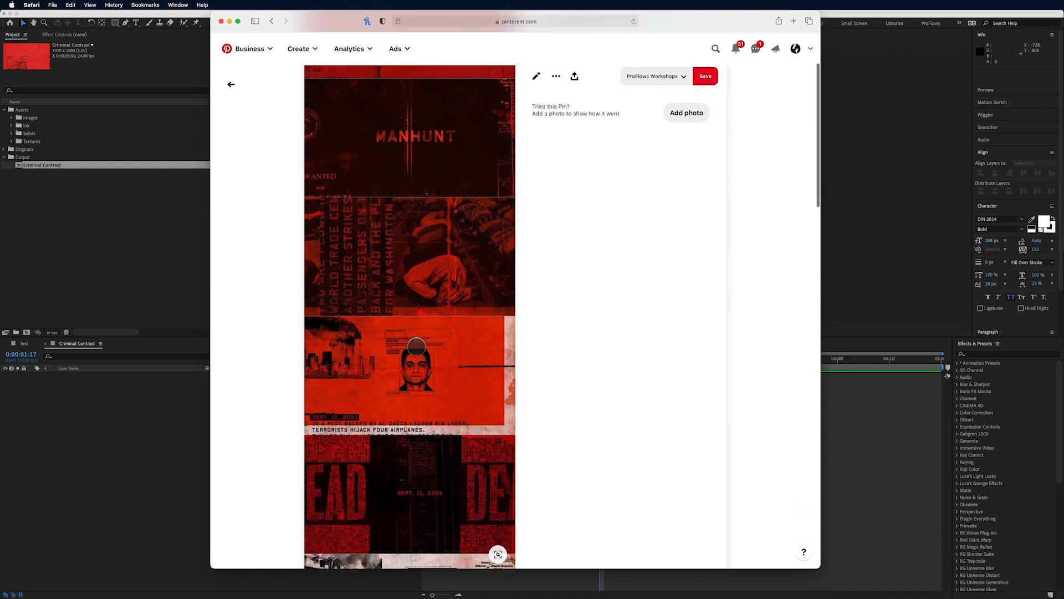
pyautogui.scroll(3, 429, 353)
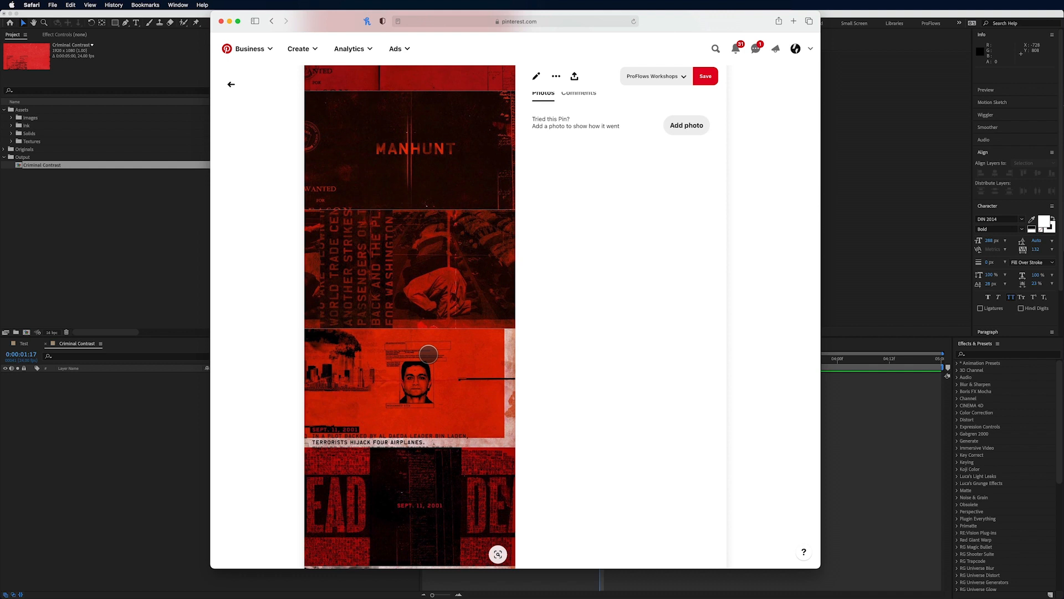
pyautogui.scroll(3, 428, 354)
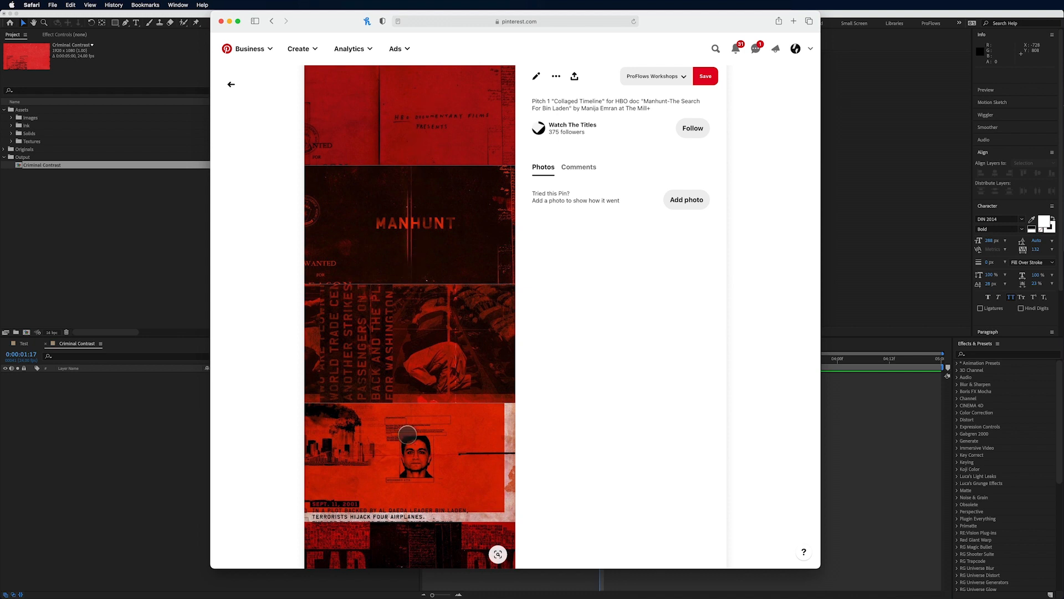
pyautogui.scroll(-2, 382, 443)
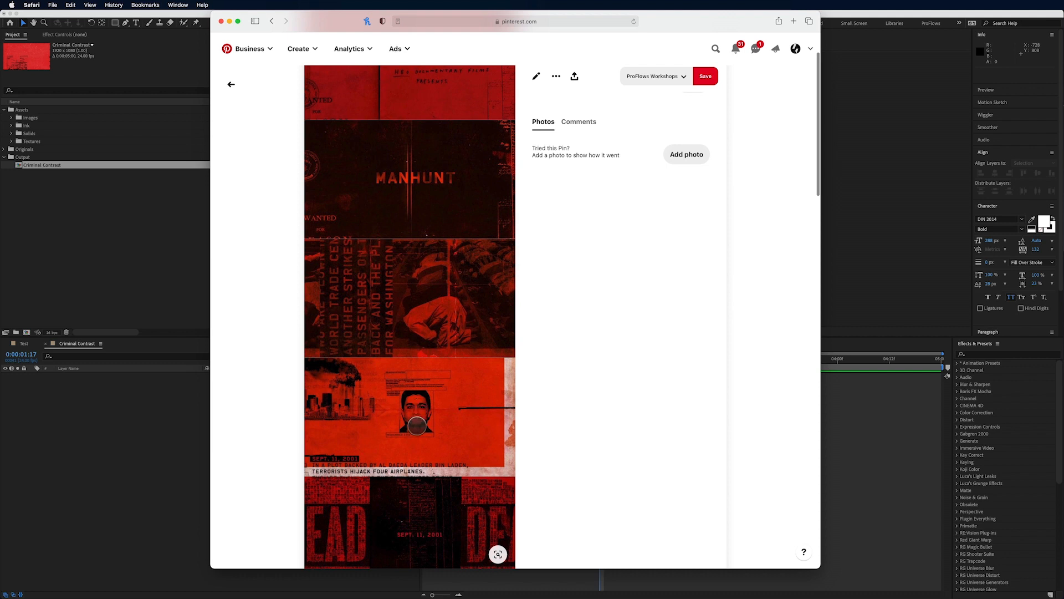
pyautogui.scroll(-2, 420, 436)
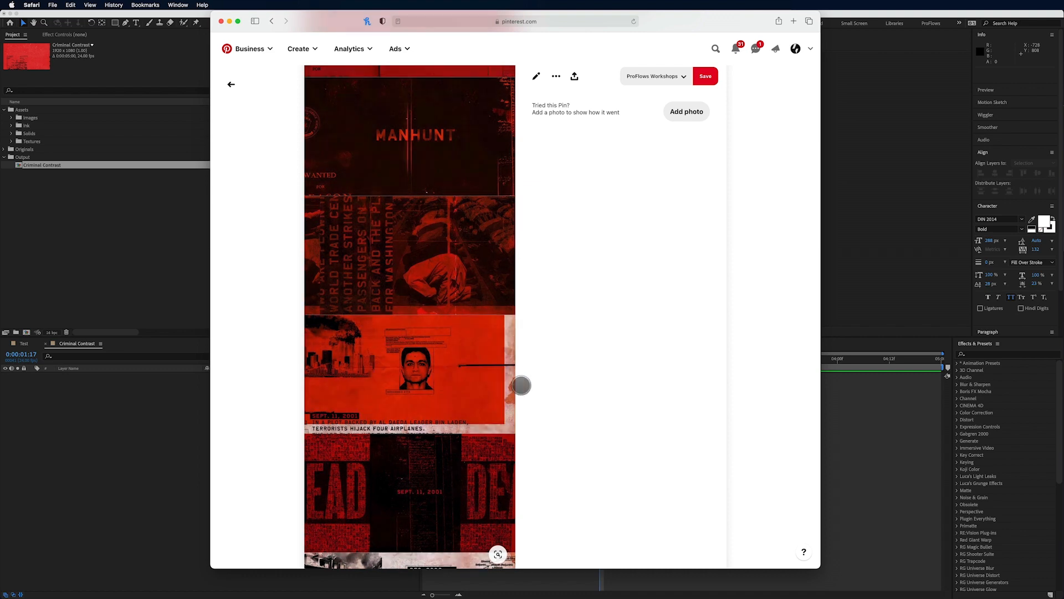
pyautogui.scroll(-2, 434, 372)
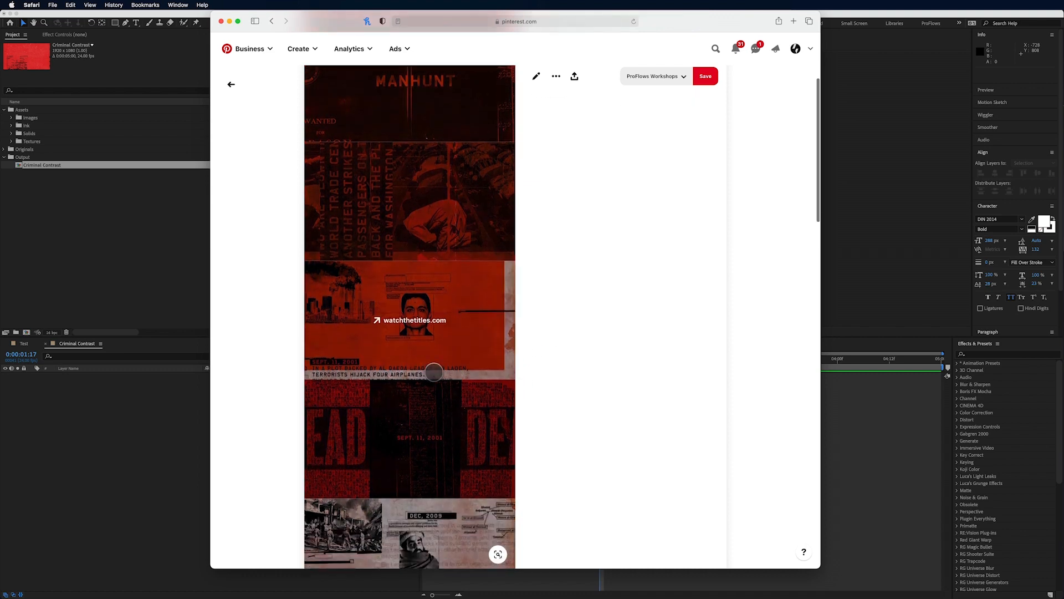
pyautogui.scroll(-8, 434, 372)
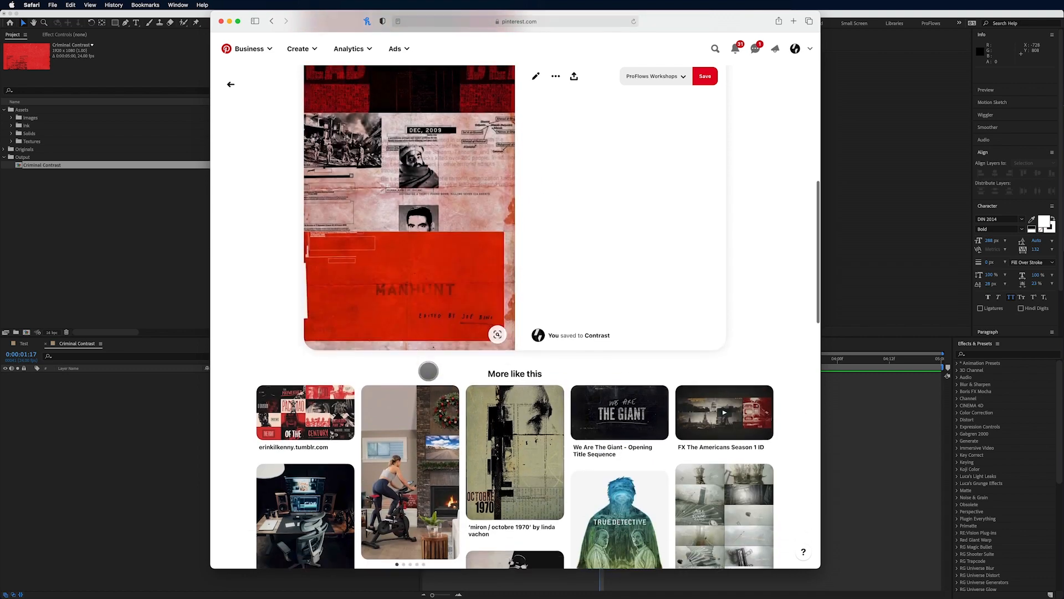
pyautogui.scroll(10, 428, 371)
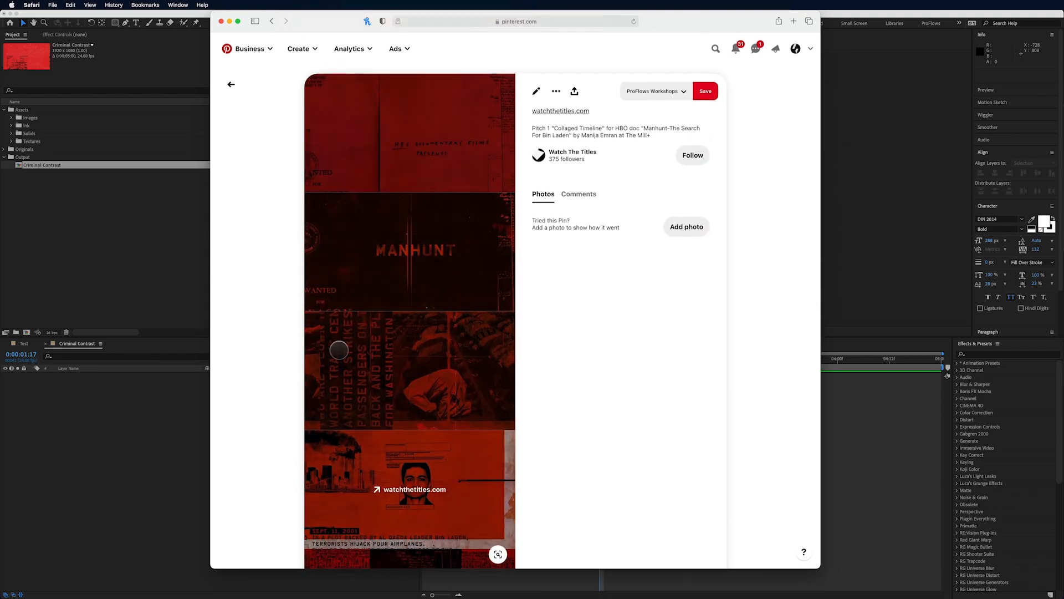
# Step: Return to After Effects and preview the fingerprint-456483.jpg image from the Images folder in a widened footage viewer
pyautogui.click(128, 294)
pyautogui.click(128, 294)
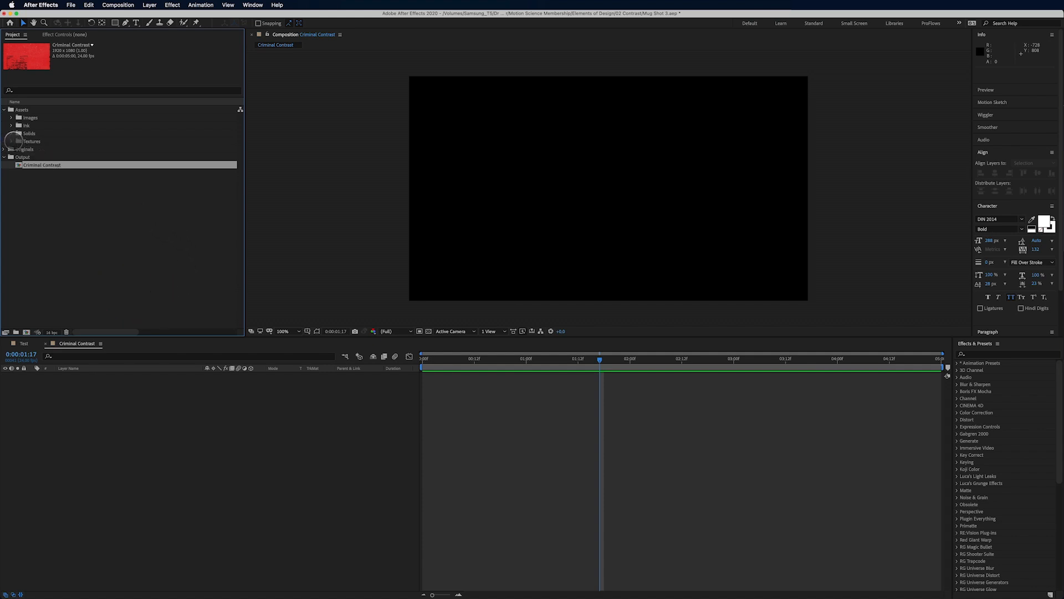
pyautogui.click(12, 118)
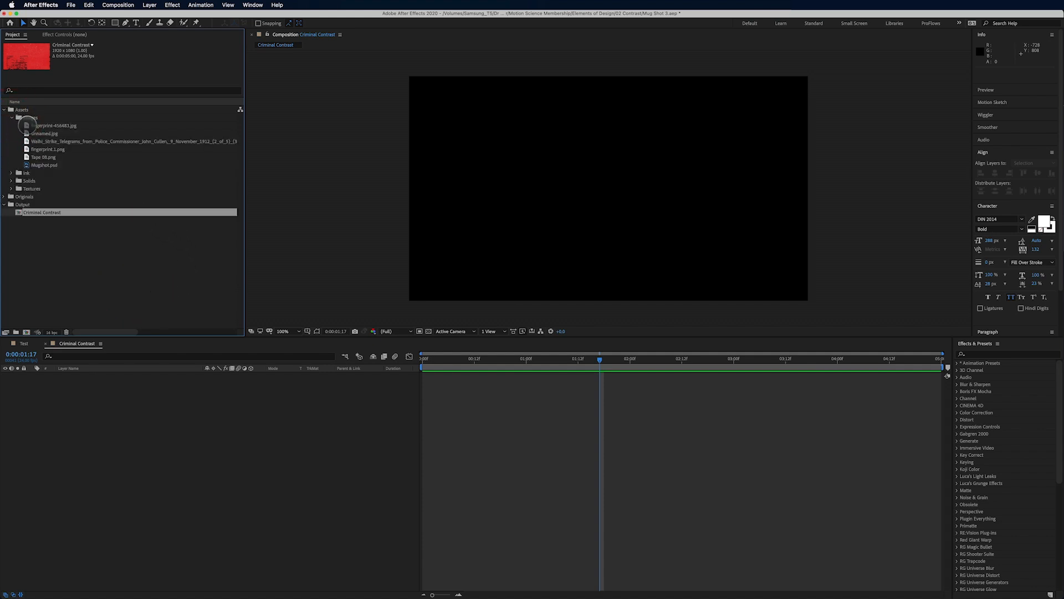
pyautogui.doubleClick(26, 125)
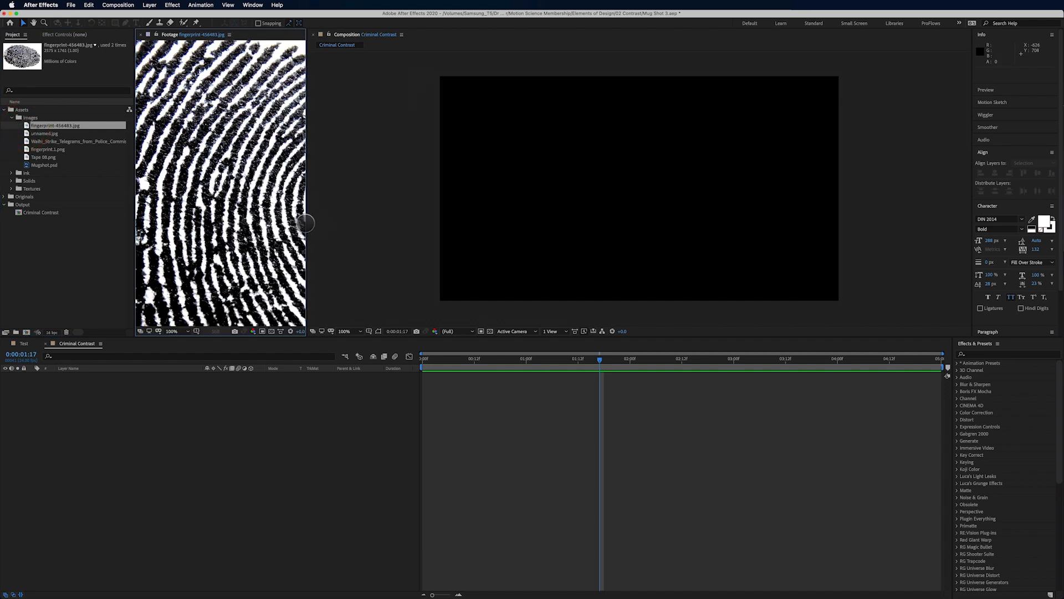
pyautogui.moveTo(306, 223); pyautogui.dragTo(765, 268)
pyautogui.scroll(-2, 532, 254)
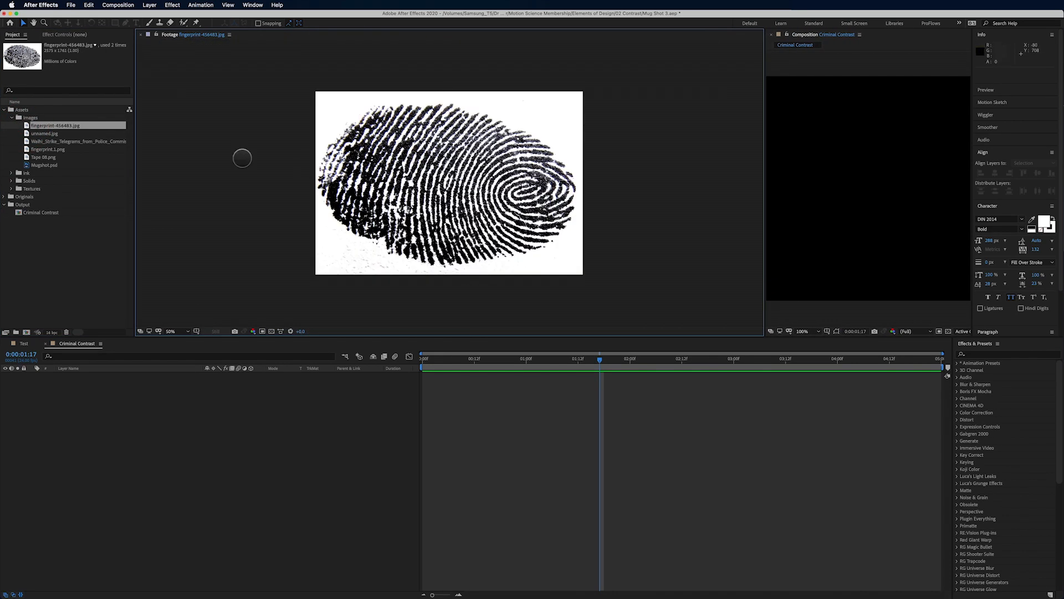
# Step: Preview the handwritten notes in unnamed.jpg and the Waihi Strike telegram scan as footage
pyautogui.doubleClick(31, 133)
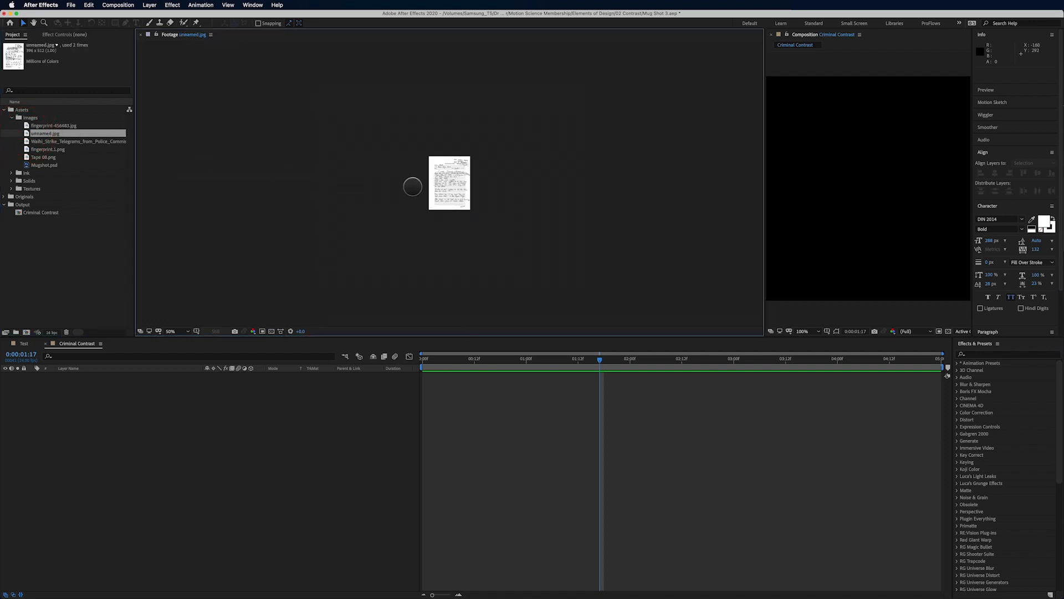
pyautogui.scroll(1, 413, 187)
pyautogui.scroll(1, 413, 186)
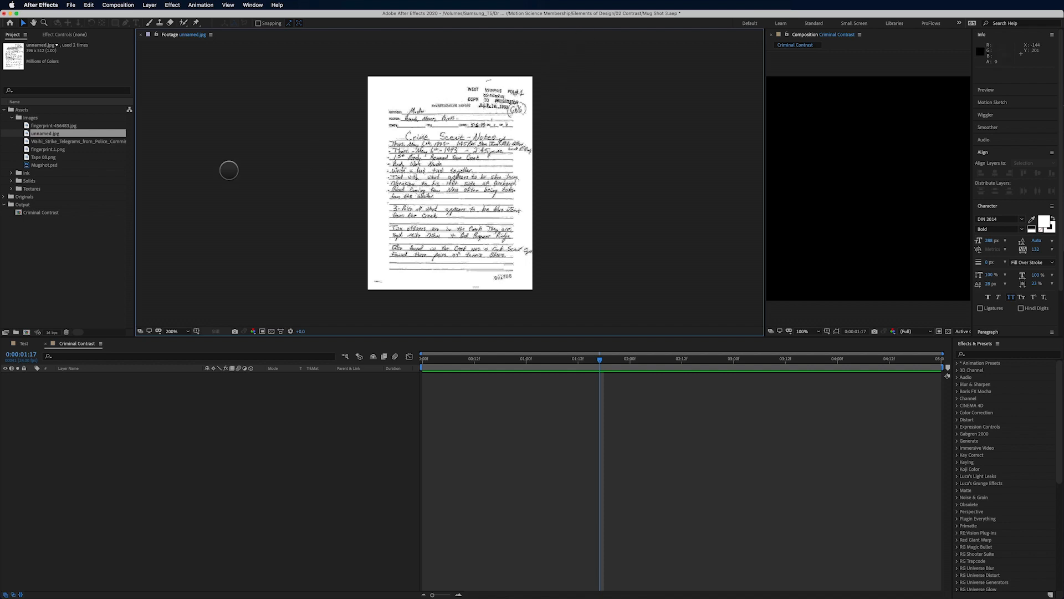
pyautogui.doubleClick(25, 142)
pyautogui.scroll(-1, 347, 192)
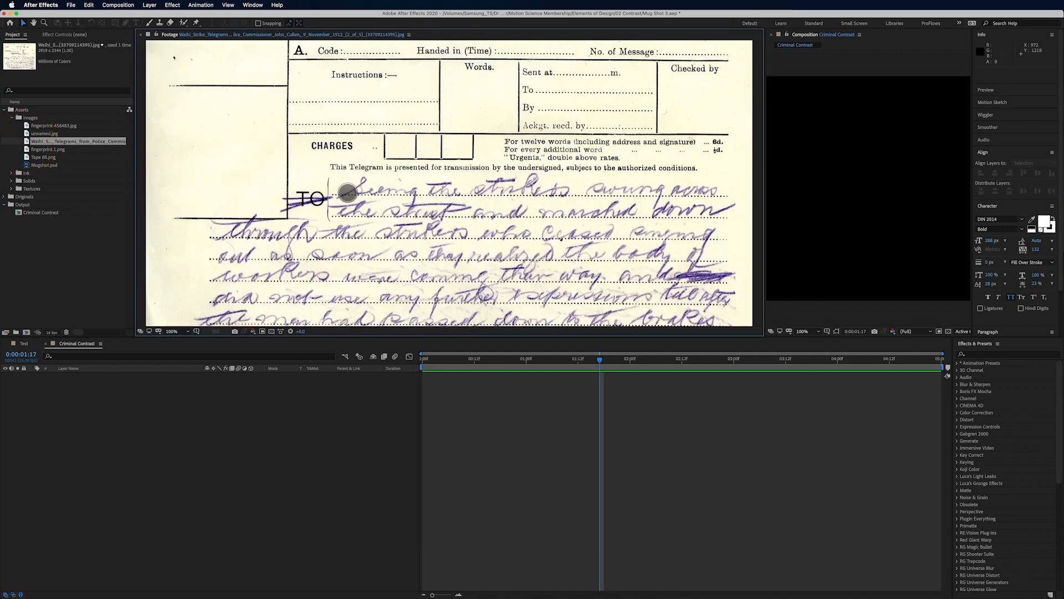
pyautogui.scroll(-1, 347, 192)
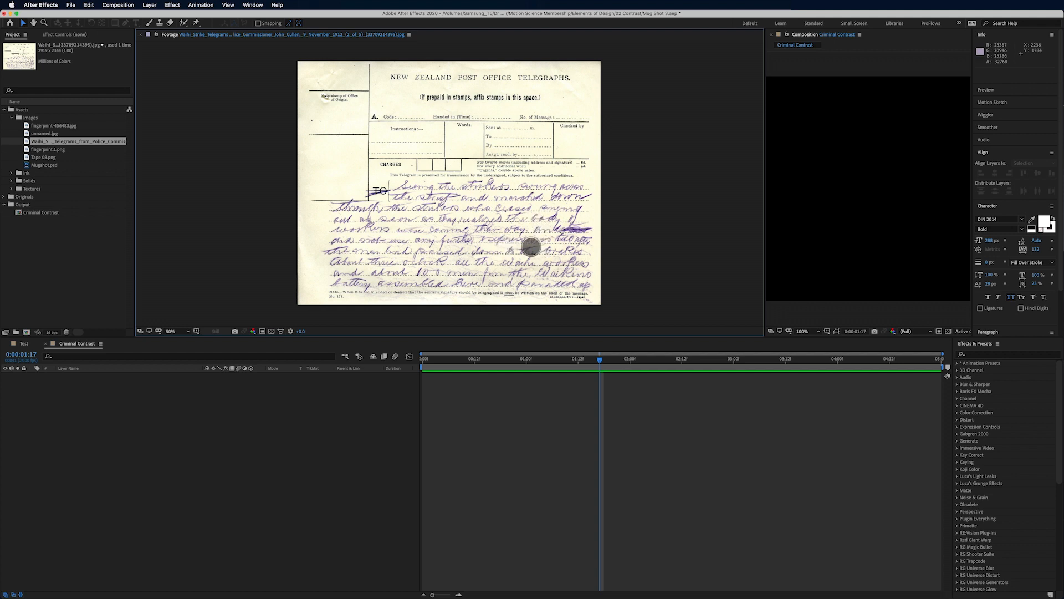
# Step: Preview the fingerprint.1.png smudge texture and the tape PNG texture as footage
pyautogui.click(47, 149)
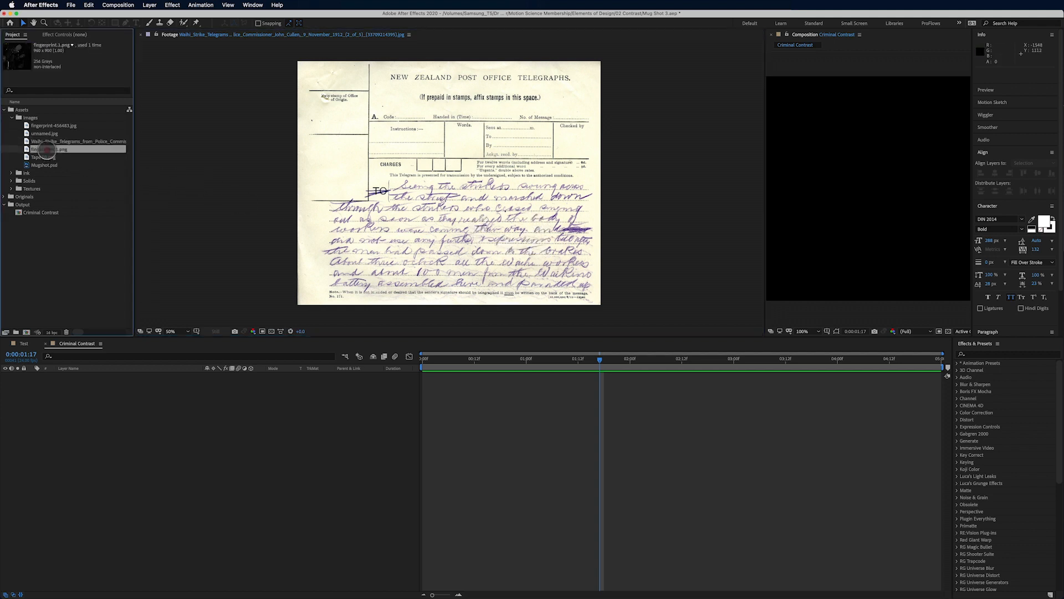
pyautogui.doubleClick(47, 150)
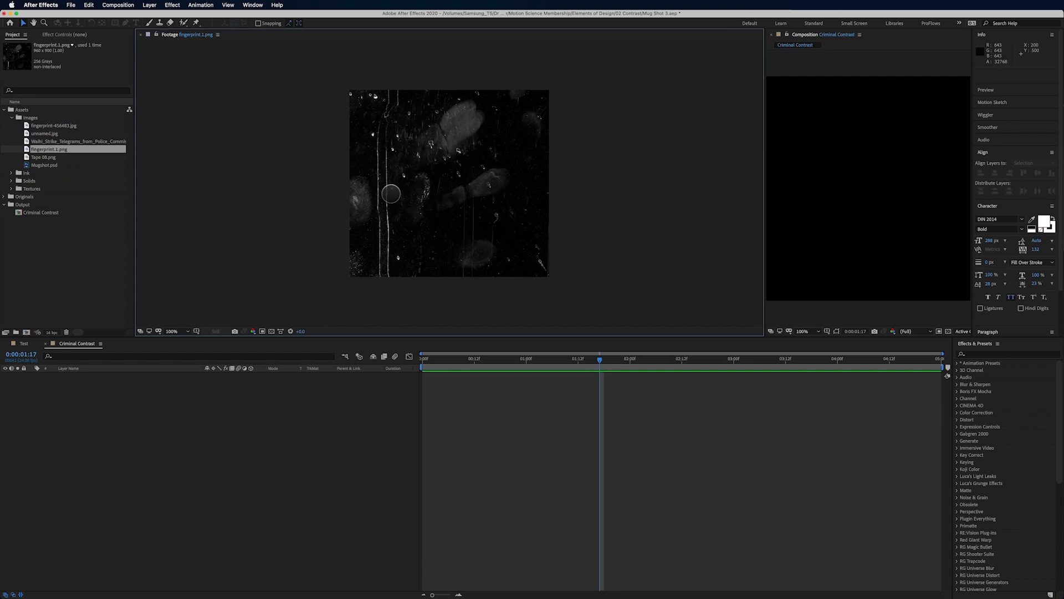
pyautogui.doubleClick(42, 157)
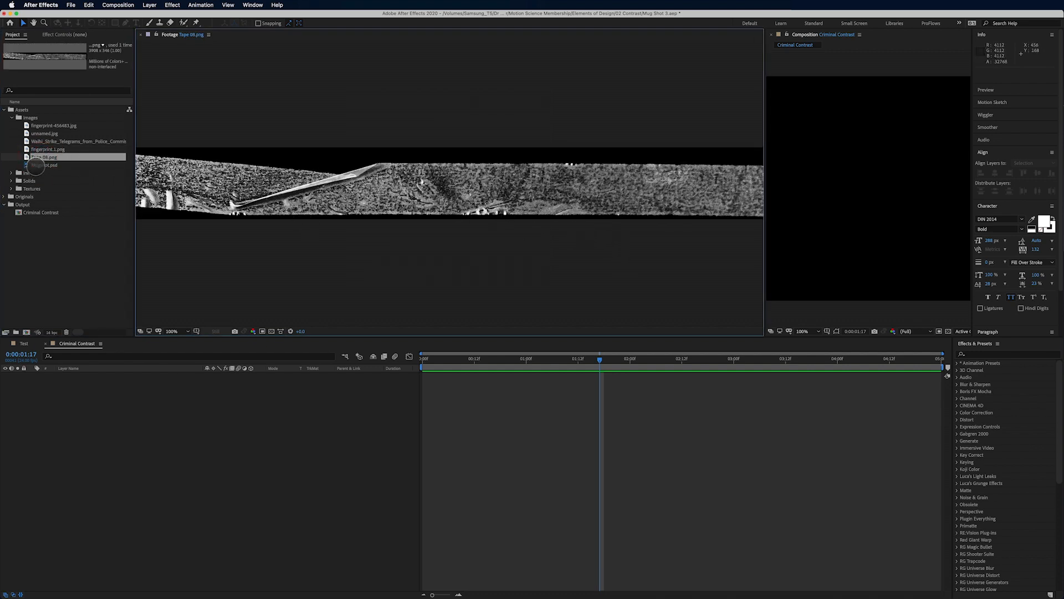
# Step: Preview Mugshot.psd, examine the face and the cut-out edges of the hair at up to 200%, and close the footage viewer
pyautogui.doubleClick(35, 166)
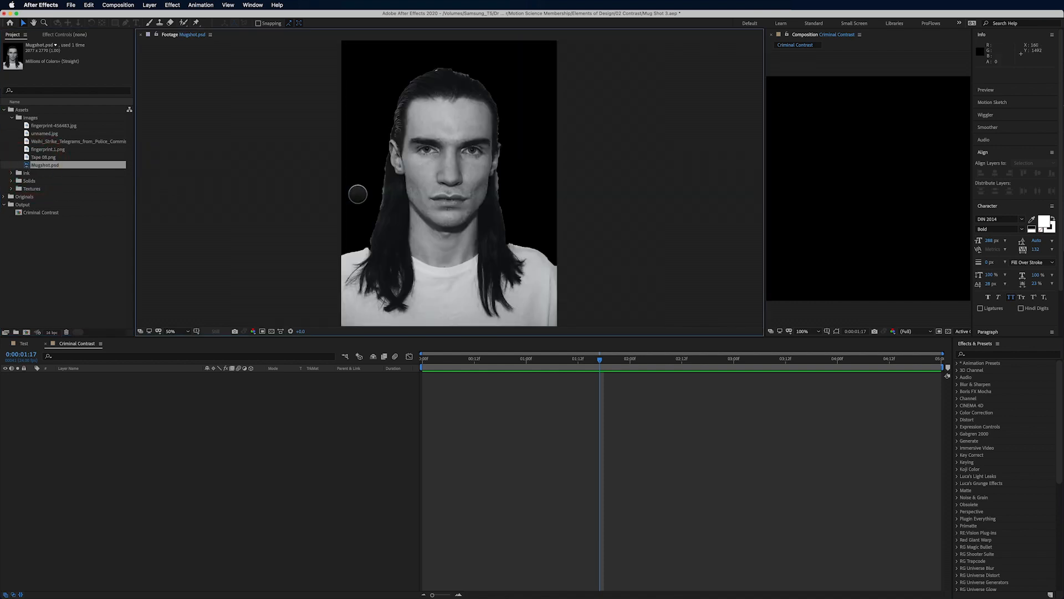
pyautogui.press('.')
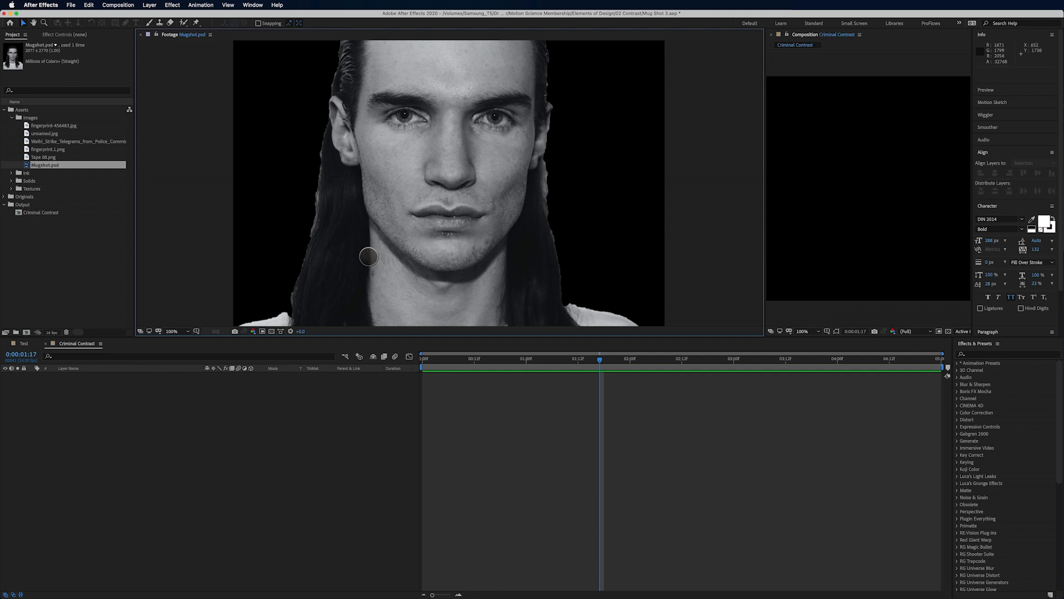
pyautogui.press('.')
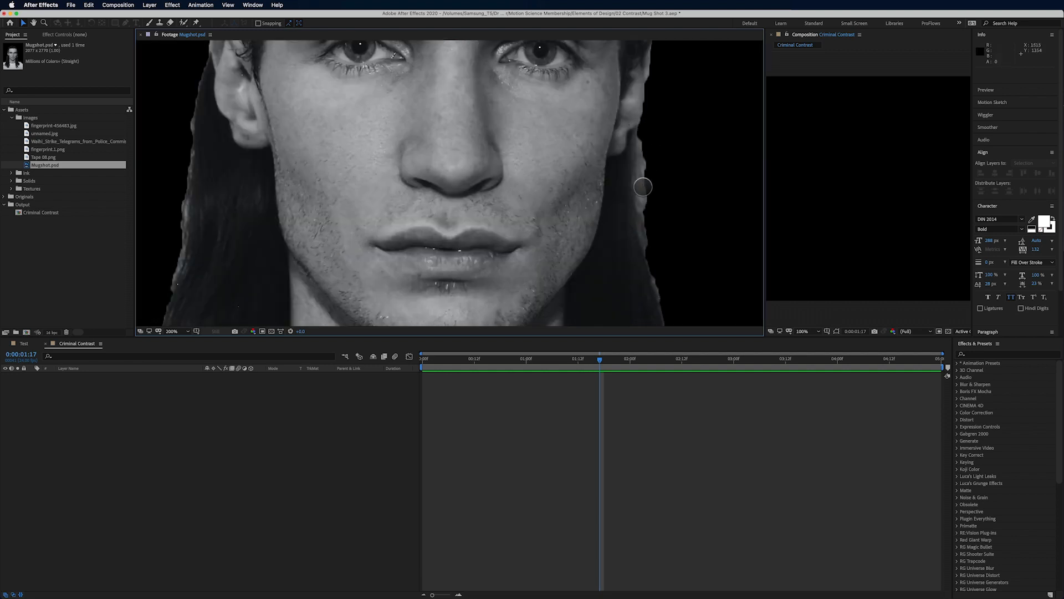
pyautogui.moveTo(669, 167); pyautogui.dragTo(628, 219)
pyautogui.moveTo(582, 138); pyautogui.dragTo(613, 188)
pyautogui.moveTo(527, 144); pyautogui.dragTo(573, 157)
pyautogui.moveTo(460, 183); pyautogui.dragTo(436, 95)
pyautogui.moveTo(425, 169); pyautogui.dragTo(447, 140)
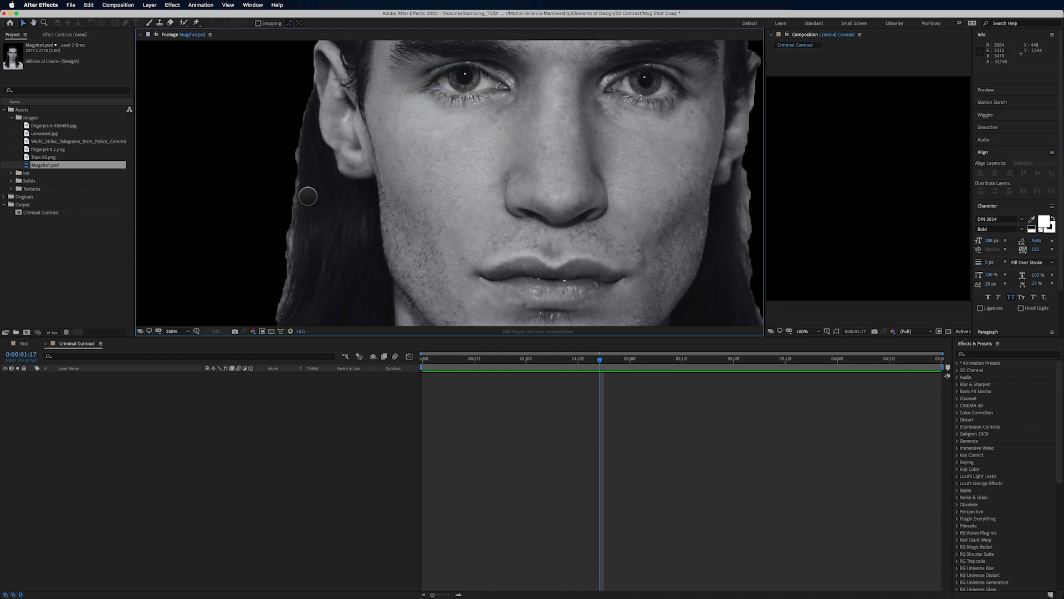
pyautogui.press(',')
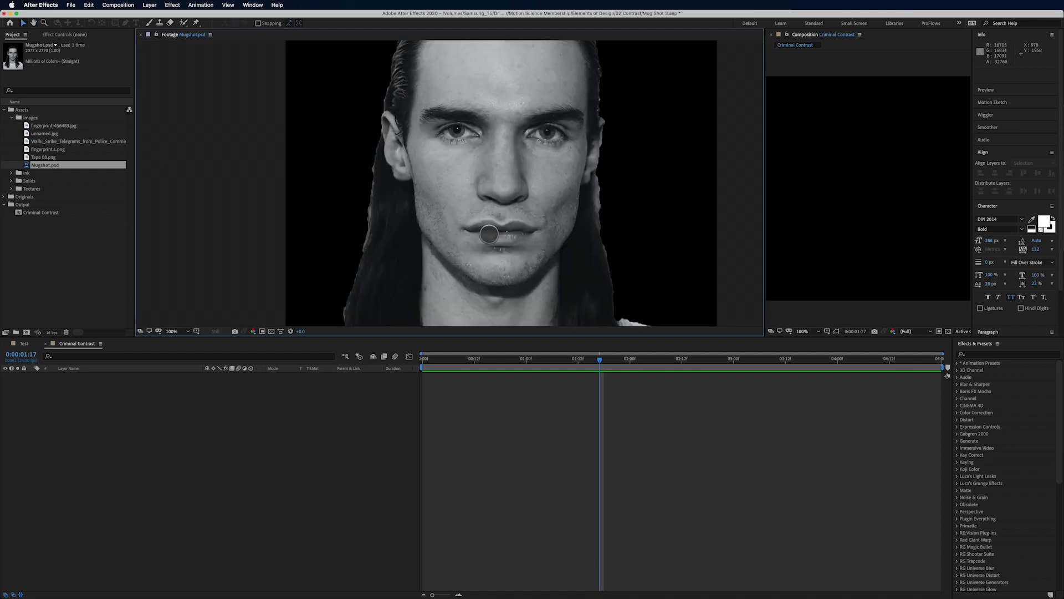
pyautogui.press(',')
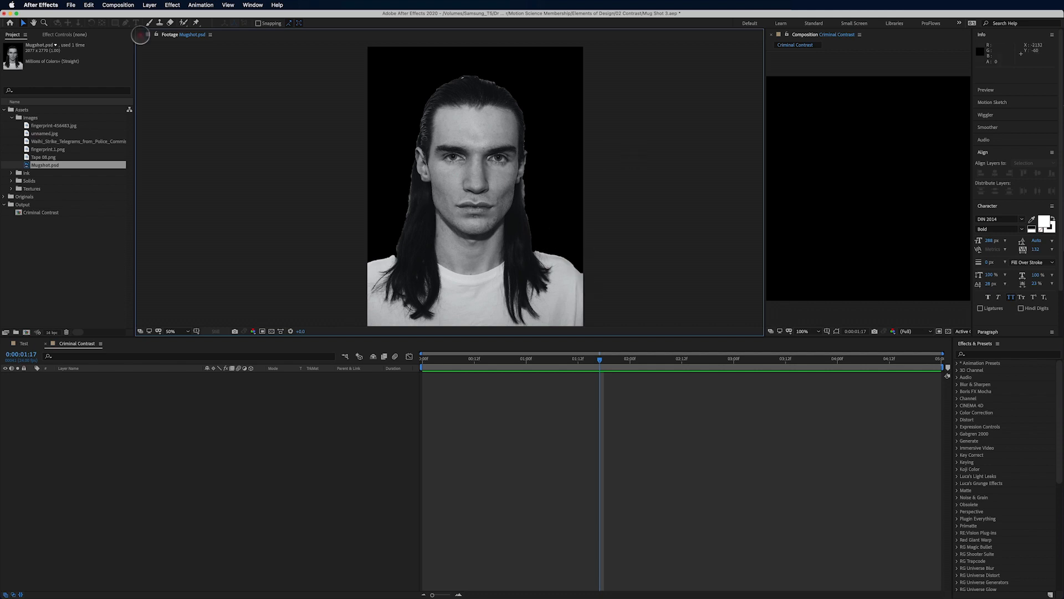
pyautogui.click(141, 35)
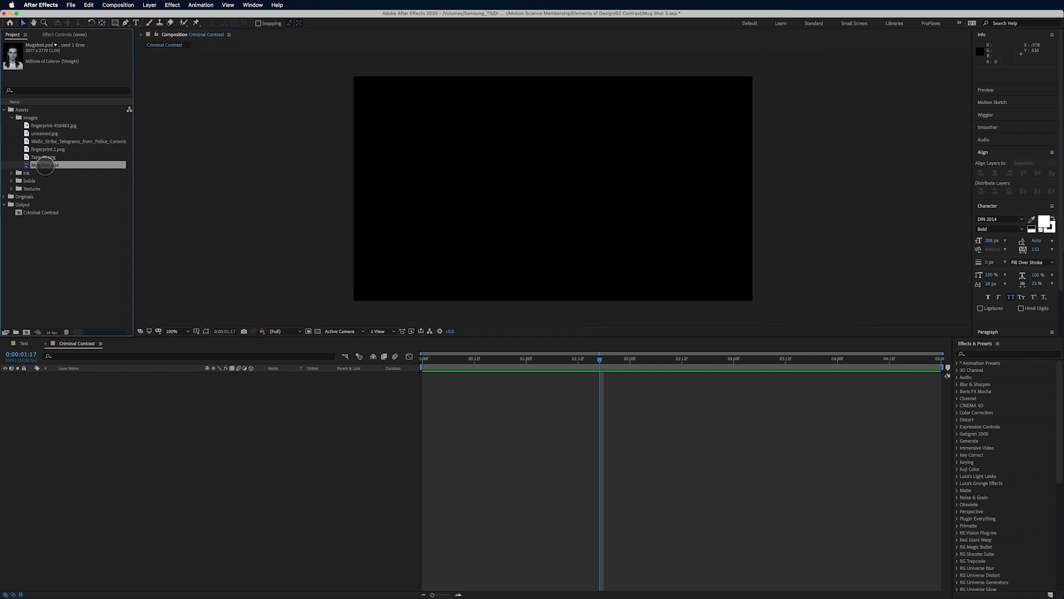
# Step: Add Mugshot.psd to the Criminal Contrast composition and try framing the portrait as a small figure and at 71% scale around 1000, 632
pyautogui.moveTo(45, 166); pyautogui.dragTo(531, 209)
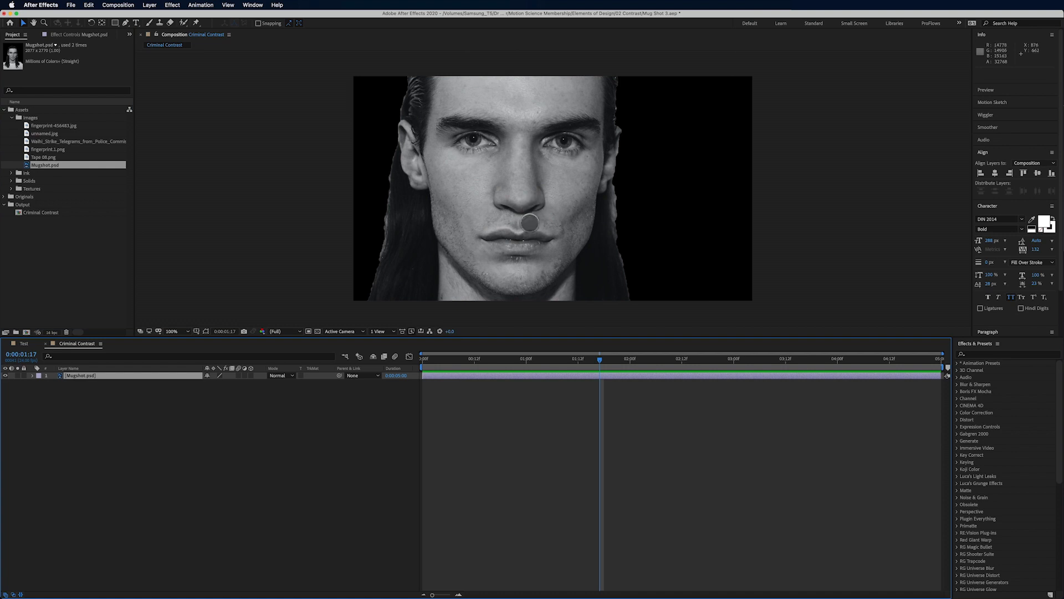
pyautogui.press('s')
pyautogui.moveTo(225, 383); pyautogui.dragTo(214, 388)
pyautogui.moveTo(523, 247); pyautogui.dragTo(528, 221)
pyautogui.moveTo(225, 383); pyautogui.dragTo(222, 387)
pyautogui.moveTo(523, 230); pyautogui.dragTo(515, 233)
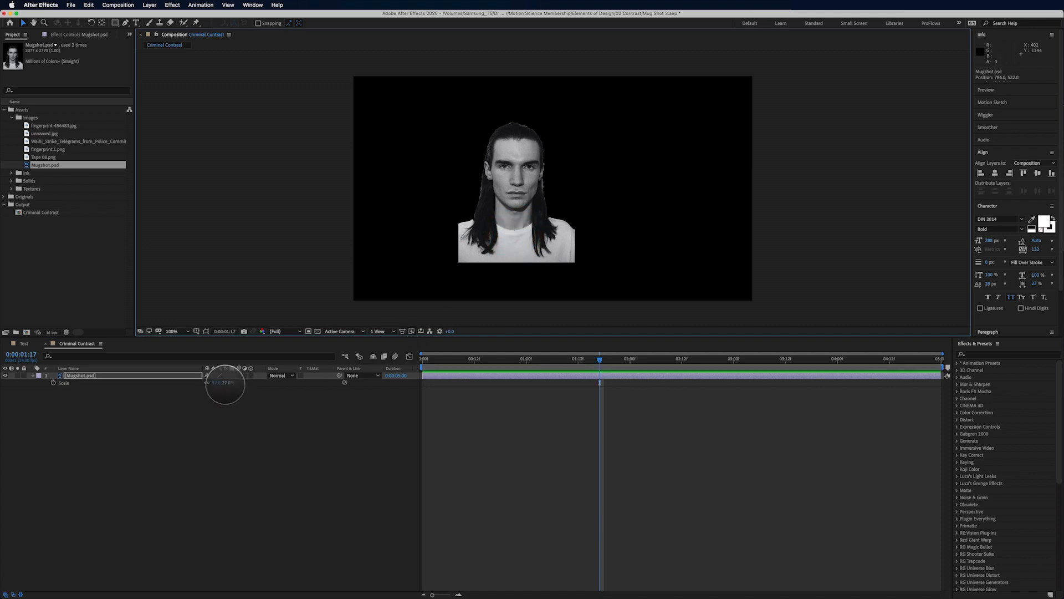
pyautogui.moveTo(225, 382); pyautogui.dragTo(237, 380)
pyautogui.moveTo(504, 267); pyautogui.dragTo(567, 271)
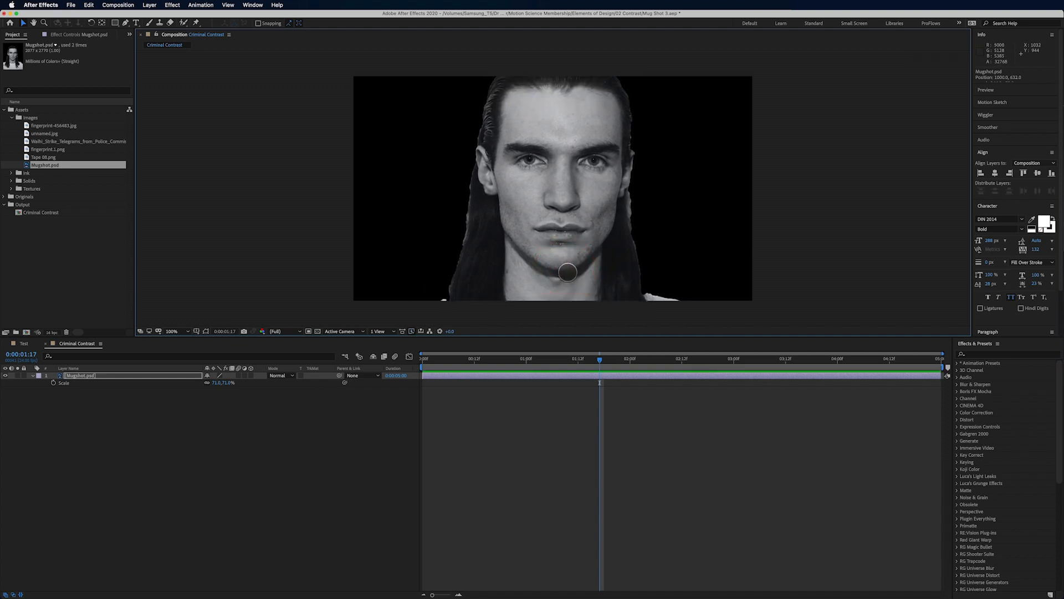
# Step: Switch to Safari and examine the Manhunt reference on Pinterest, focusing on the red frames and the mugshot layout
pyautogui.moveTo(339, 587)
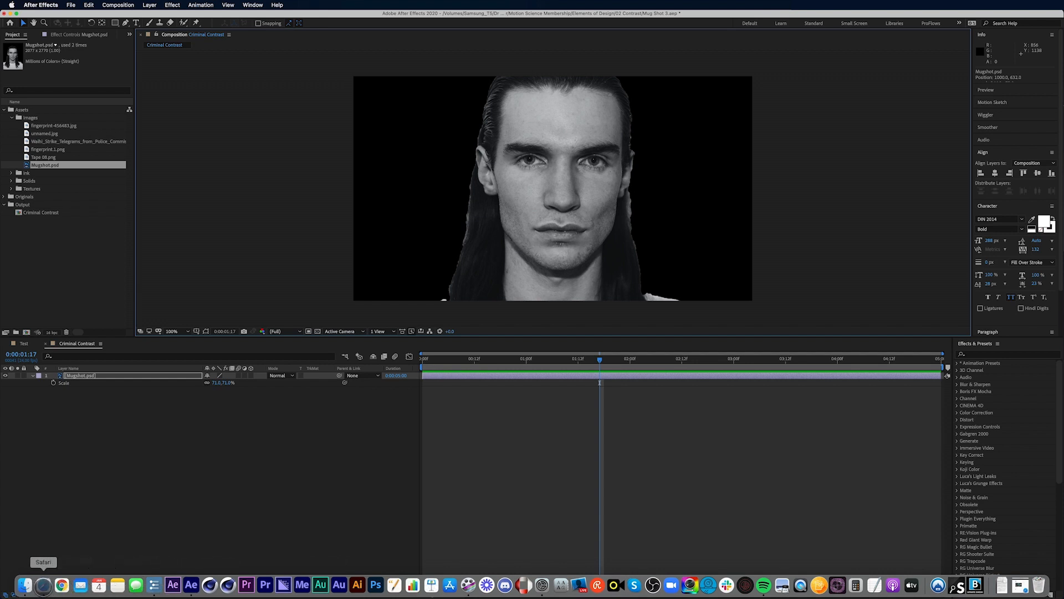
pyautogui.click(43, 585)
pyautogui.scroll(-2, 335, 399)
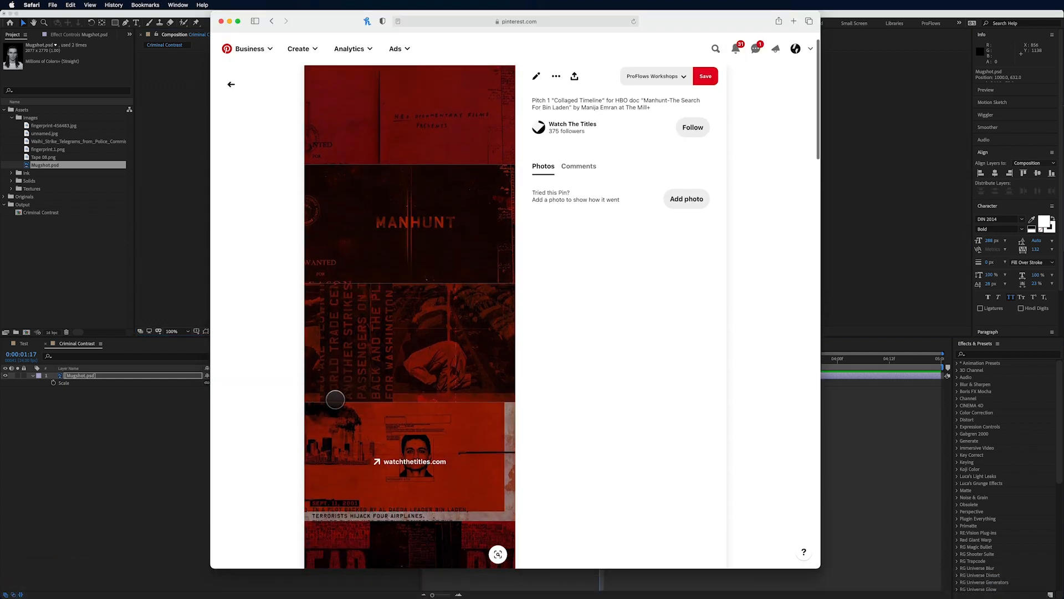
pyautogui.scroll(-5, 428, 469)
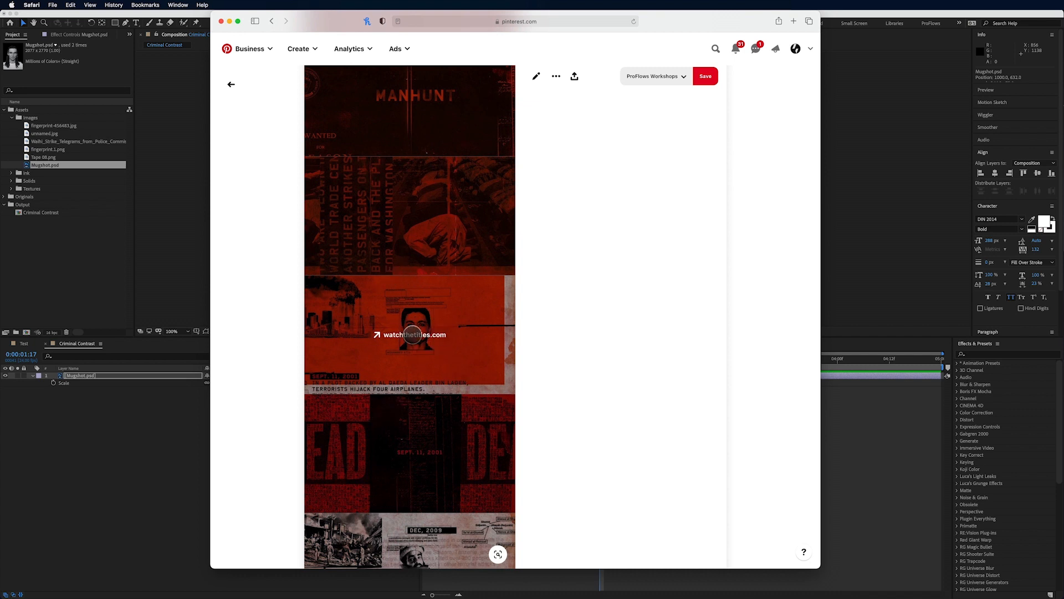
# Step: Return to After Effects, scale the Mugshot.psd layer to 23% and move it to about 702, 564
pyautogui.click(194, 299)
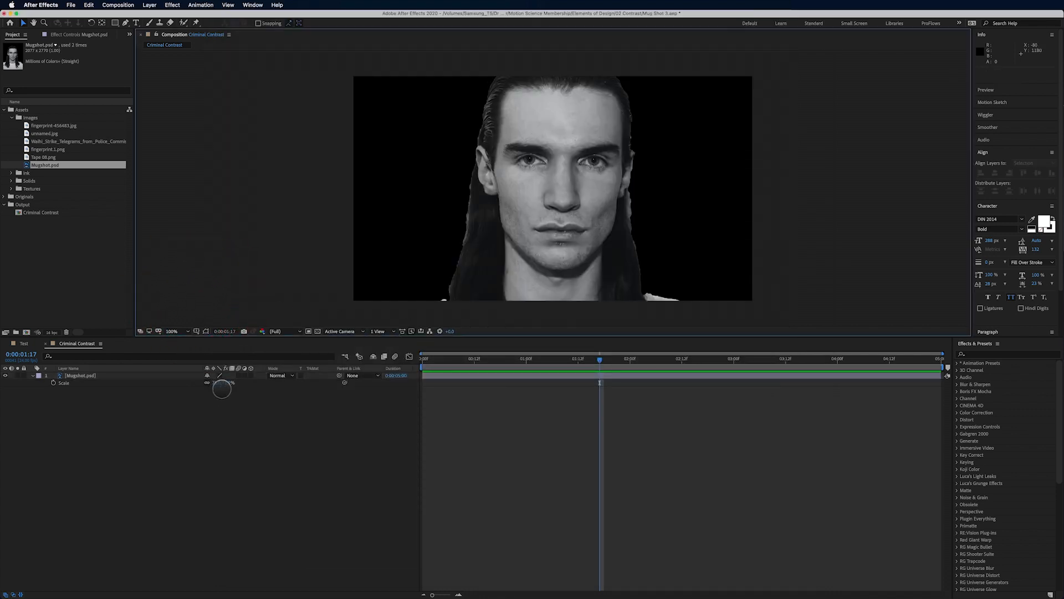
pyautogui.moveTo(227, 383); pyautogui.dragTo(214, 385)
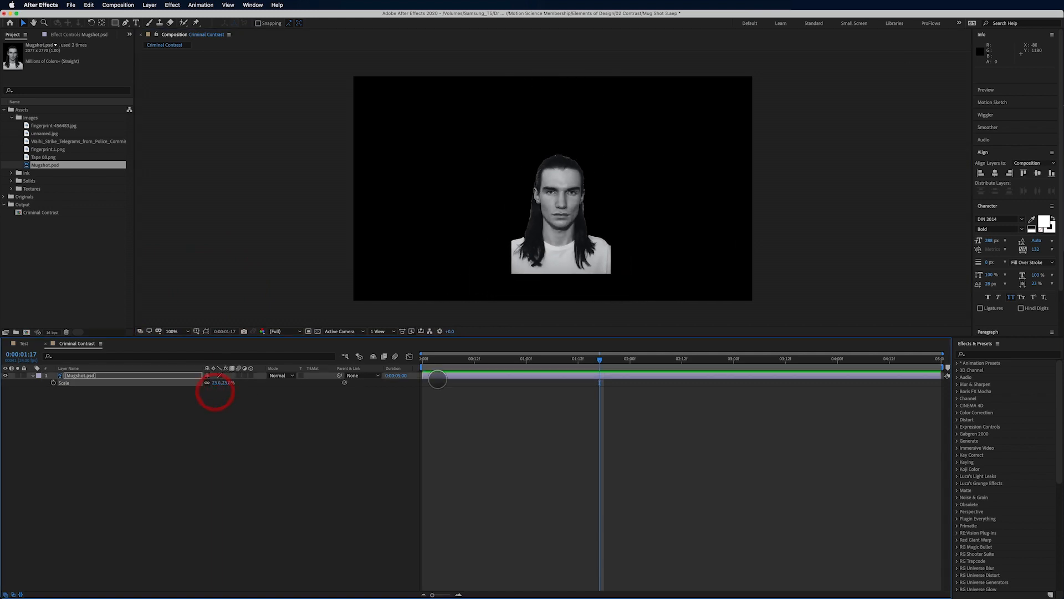
pyautogui.moveTo(582, 229); pyautogui.dragTo(521, 214)
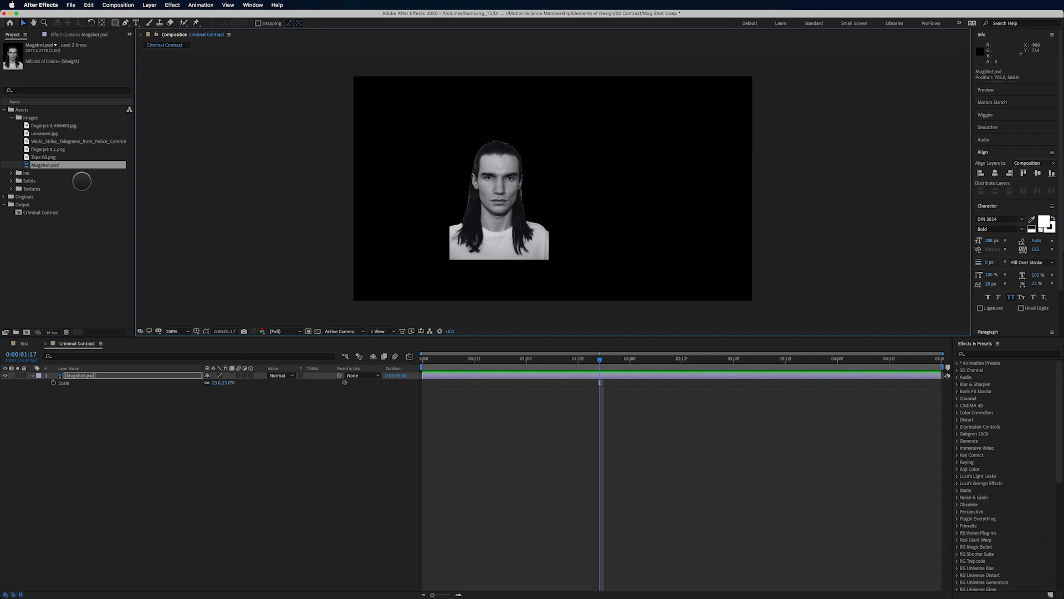
# Step: Look through the Textures assets, add Chalkboard_Black_HeavyChalk.jpg beneath the mugshot layer, and scale it down to just cover the frame
pyautogui.click(10, 189)
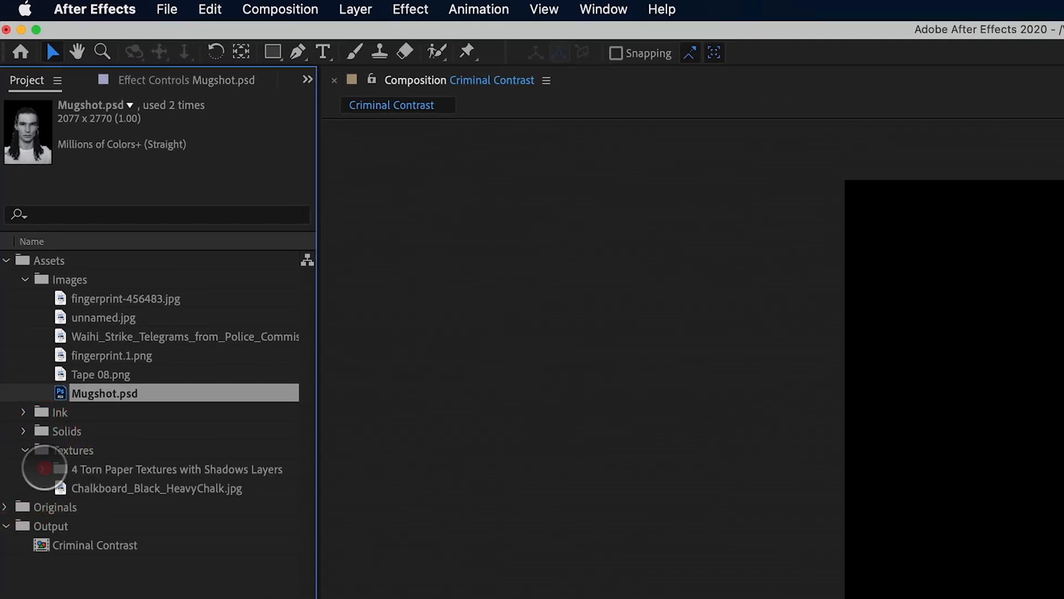
pyautogui.click(45, 467)
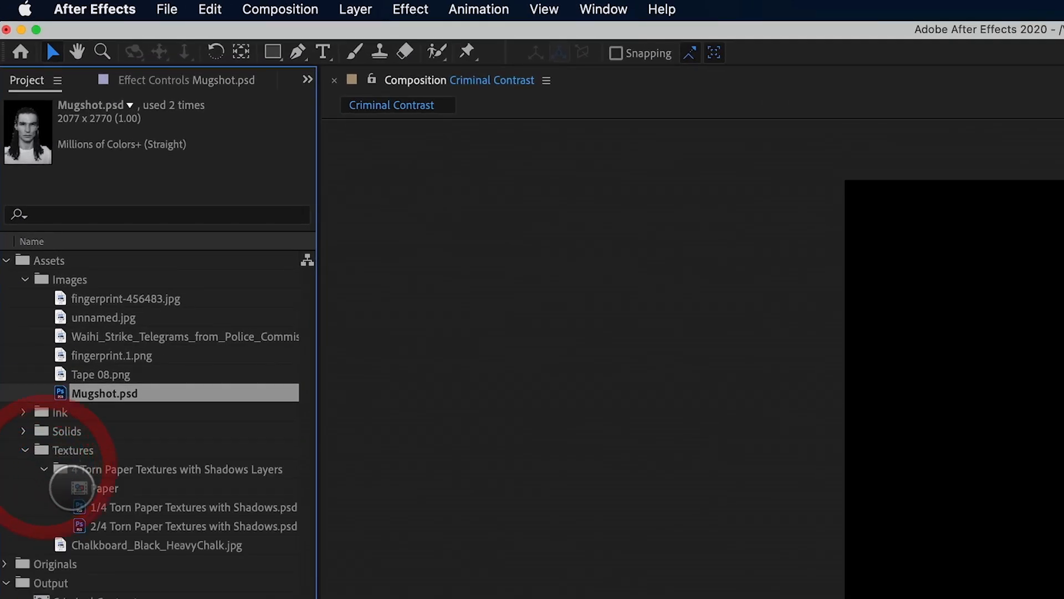
pyautogui.click(107, 506)
pyautogui.click(132, 526)
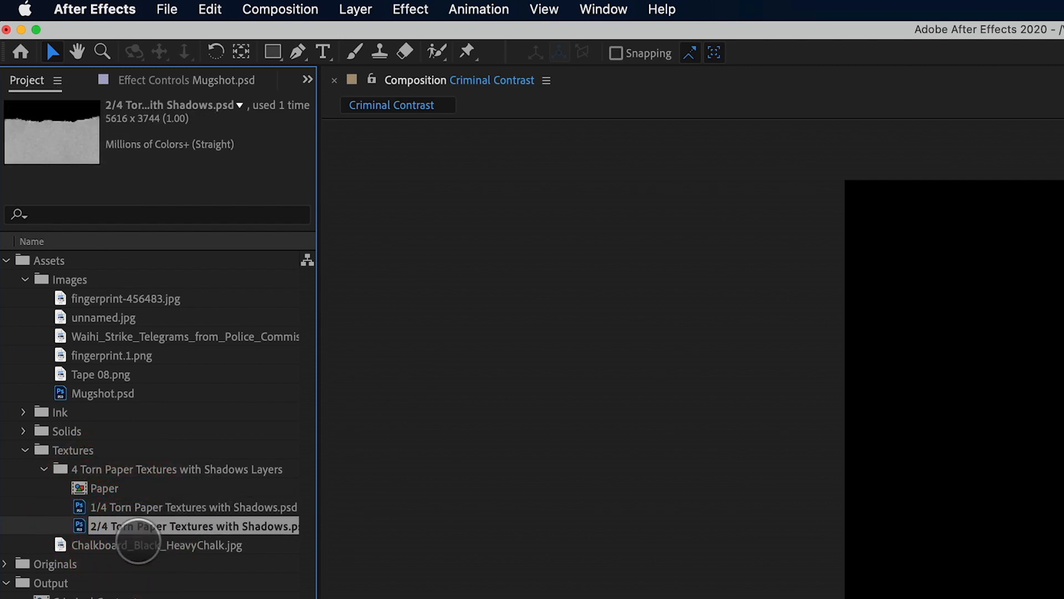
pyautogui.click(128, 545)
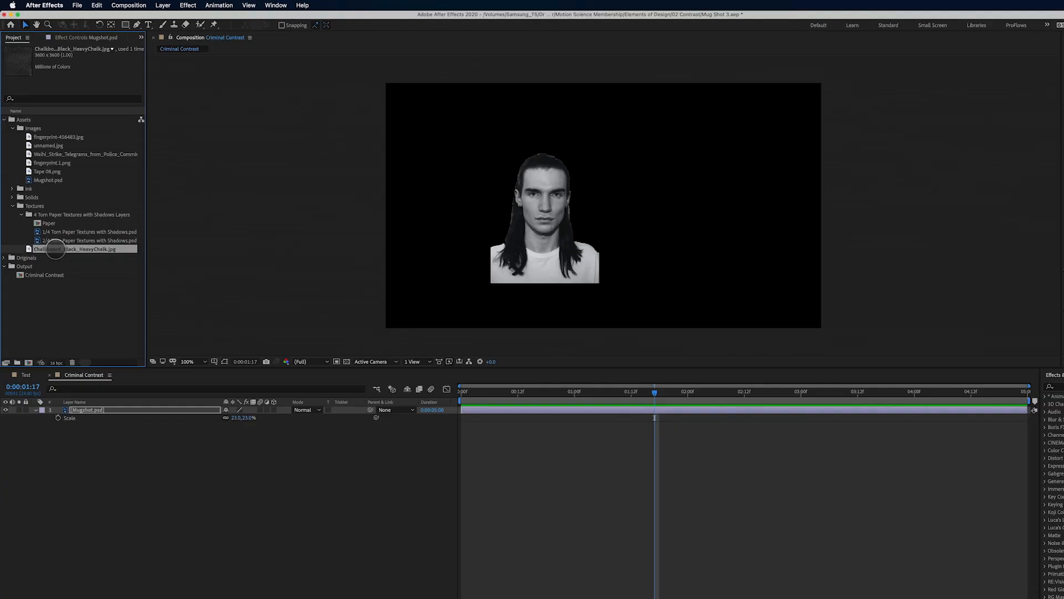
pyautogui.moveTo(56, 249); pyautogui.dragTo(128, 448)
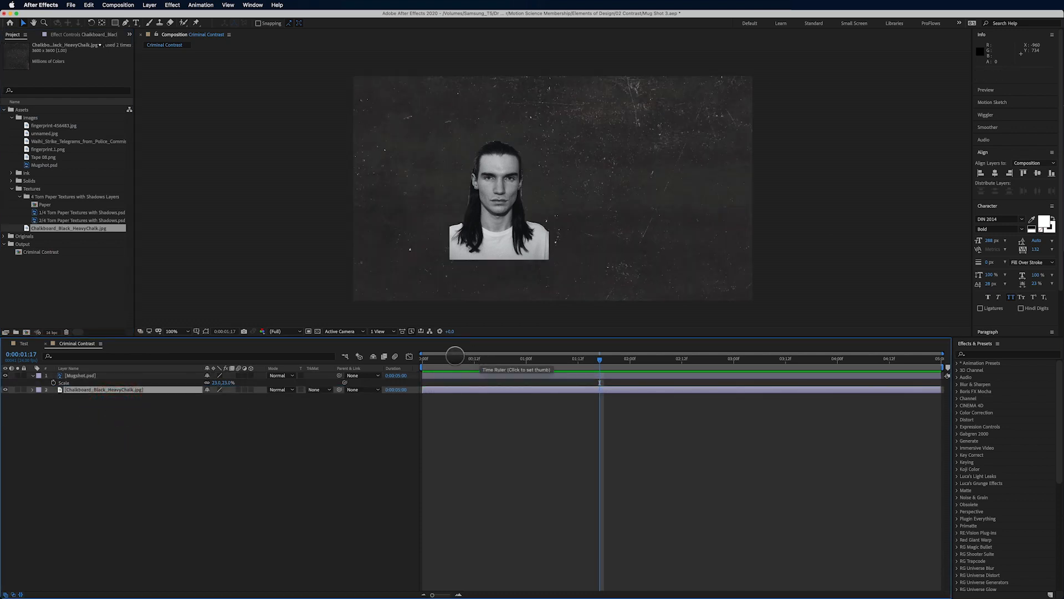
pyautogui.moveTo(228, 397)
pyautogui.mouseDown()
pyautogui.moveTo(221, 392)
pyautogui.moveTo(224, 409)
pyautogui.mouseUp()
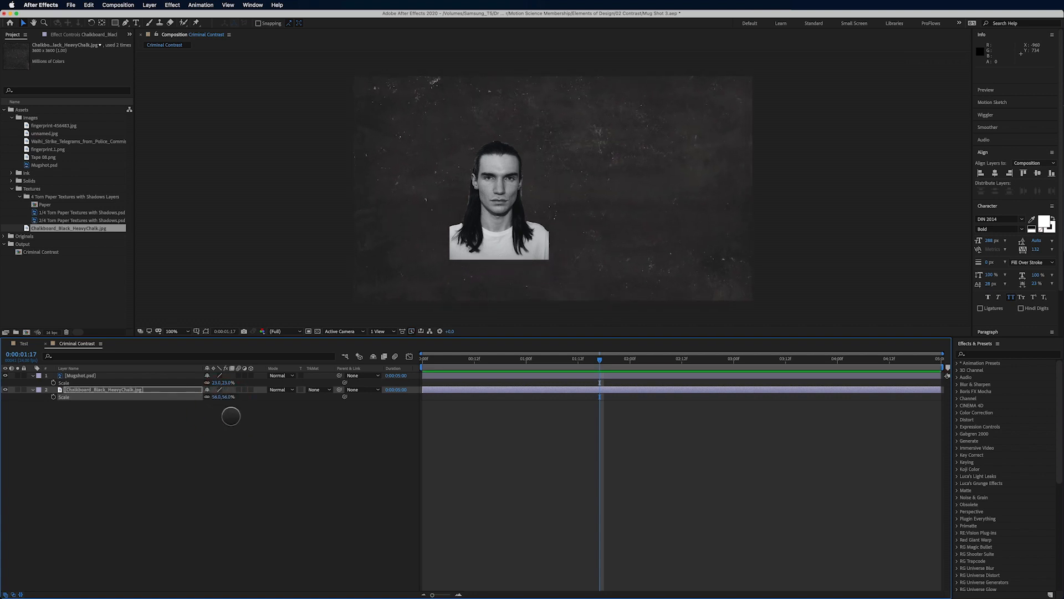
# Step: Apply the Roughen Edges effect to the chalkboard layer and scale the layer to 53% so its side edges fall inside the frame
pyautogui.click(173, 5)
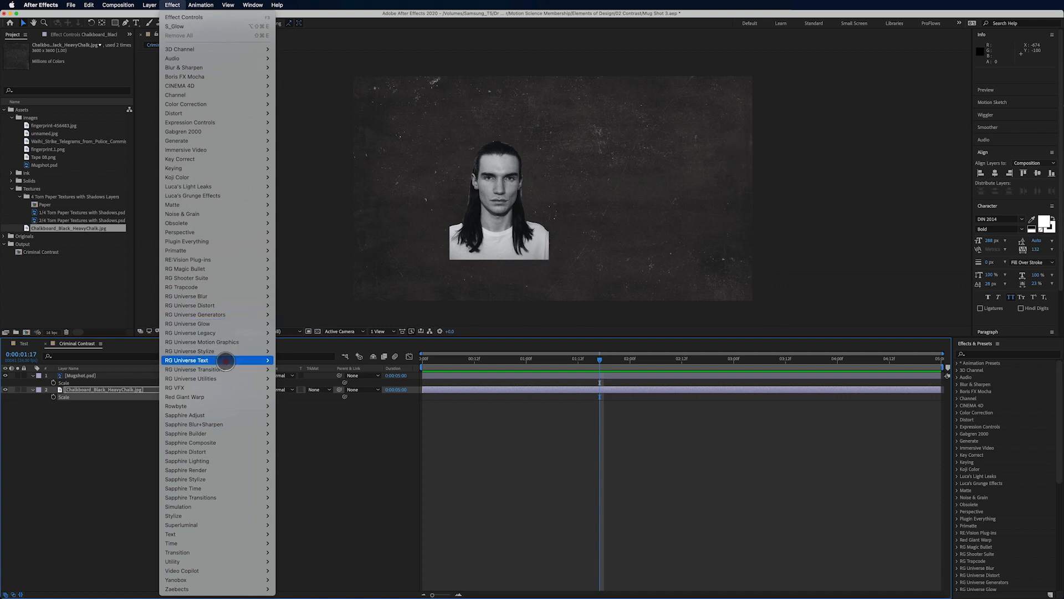
pyautogui.moveTo(222, 515)
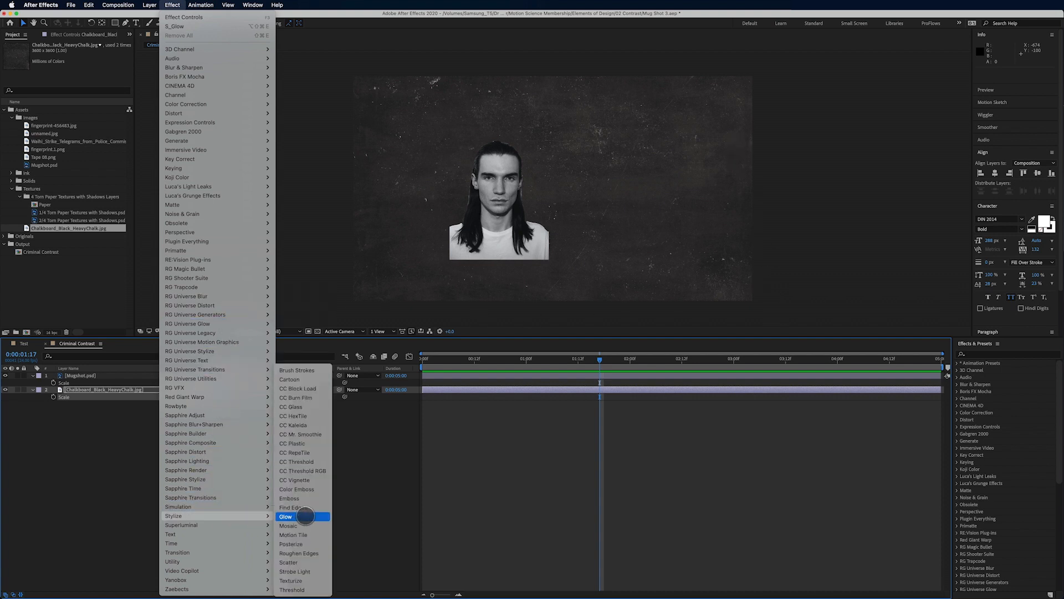
pyautogui.click(313, 553)
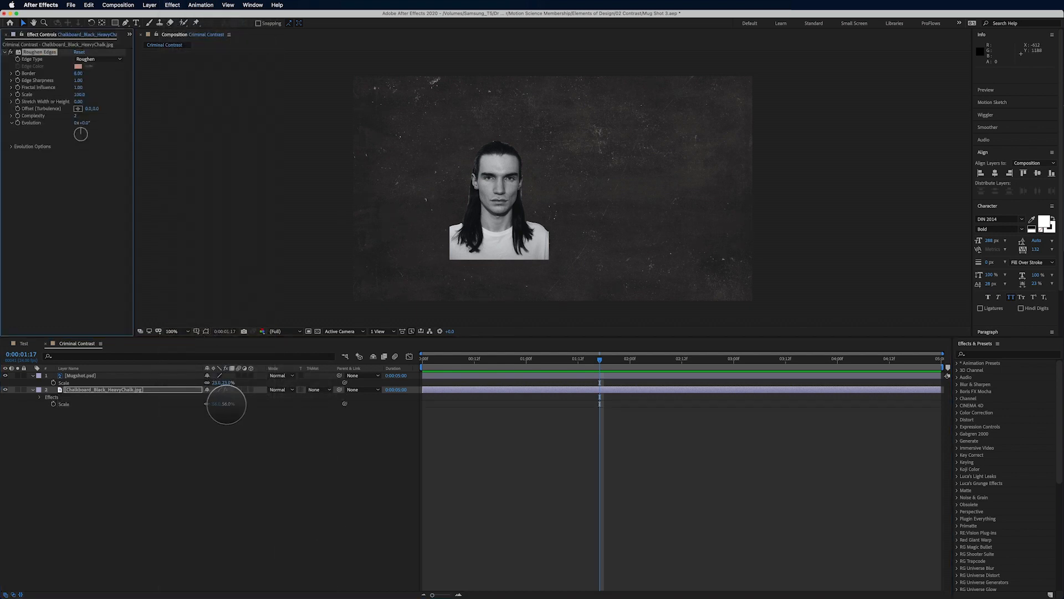
pyautogui.moveTo(226, 403); pyautogui.dragTo(226, 403)
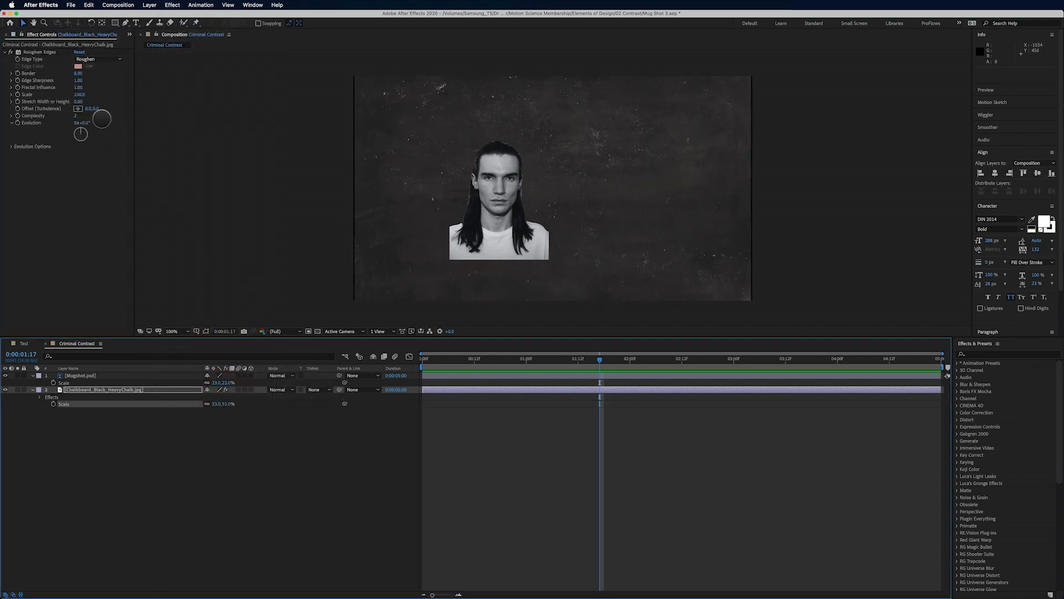
# Step: Set the chalkboard's Roughen Edges Border to 64.40 and Edge Sharpness to 2.99, checking the layer's edge up close
pyautogui.moveTo(80, 73); pyautogui.dragTo(315, 77)
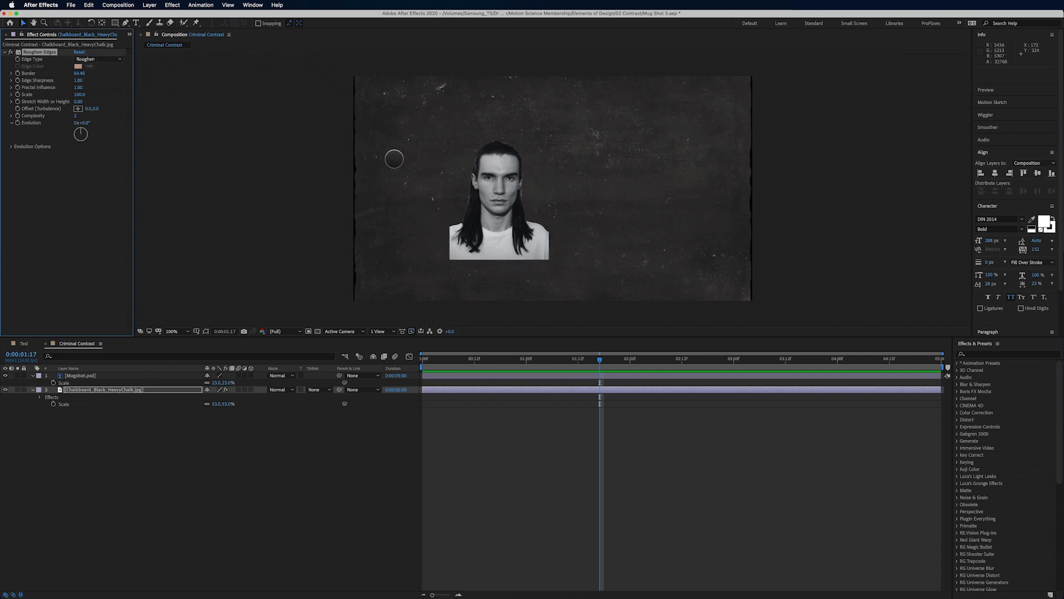
pyautogui.scroll(1, 376, 161)
pyautogui.moveTo(314, 179); pyautogui.dragTo(486, 179)
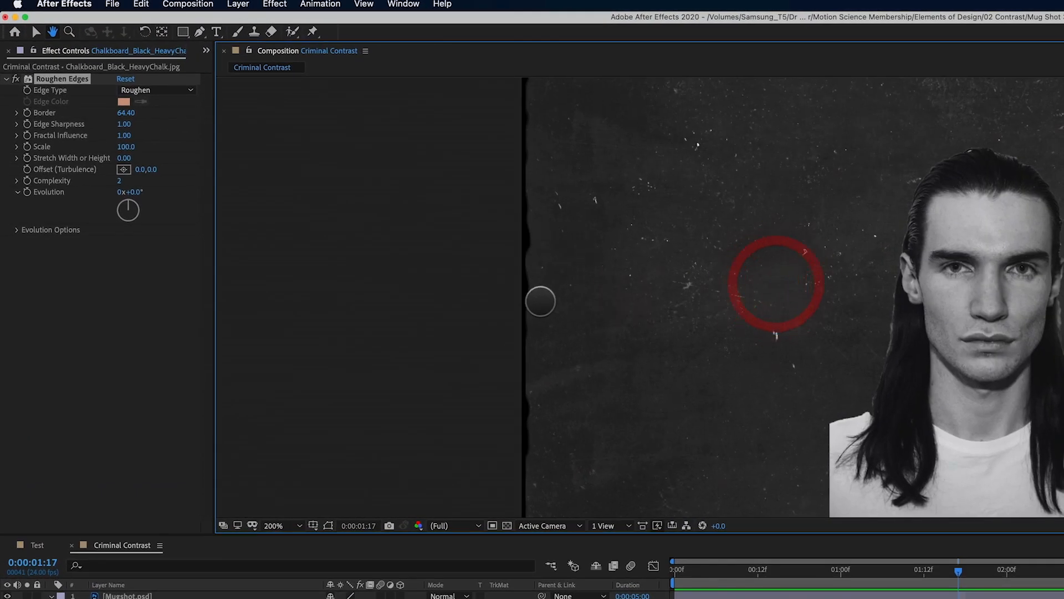
pyautogui.moveTo(124, 123); pyautogui.dragTo(262, 128)
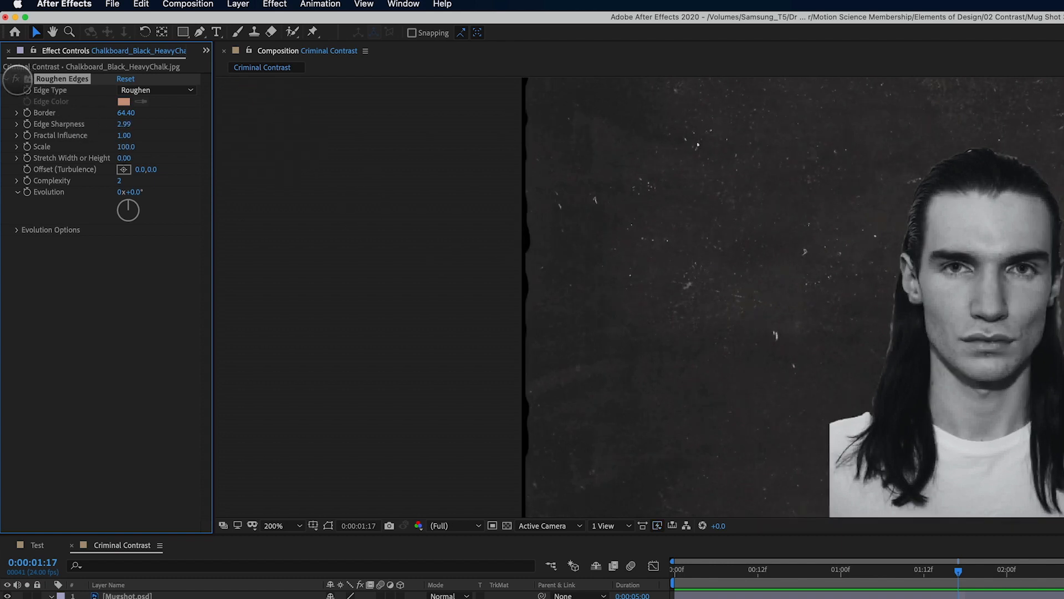
pyautogui.click(17, 80)
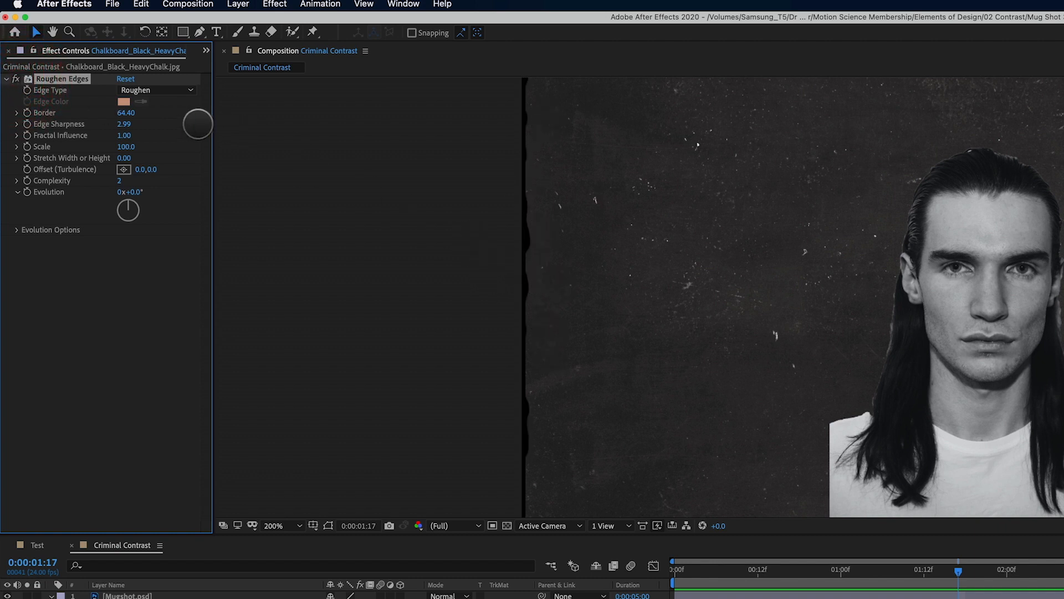
# Step: Change the Roughen Edges type to Rusty and set the effect's Scale to 53, testing its other edge values
pyautogui.click(164, 90)
pyautogui.click(162, 163)
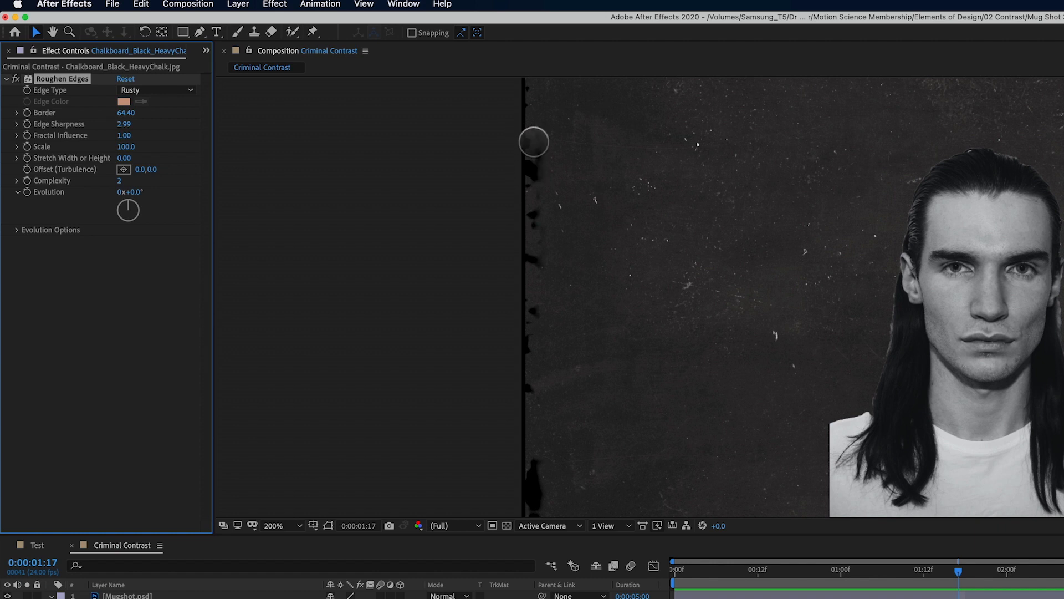
pyautogui.moveTo(126, 113); pyautogui.dragTo(147, 134)
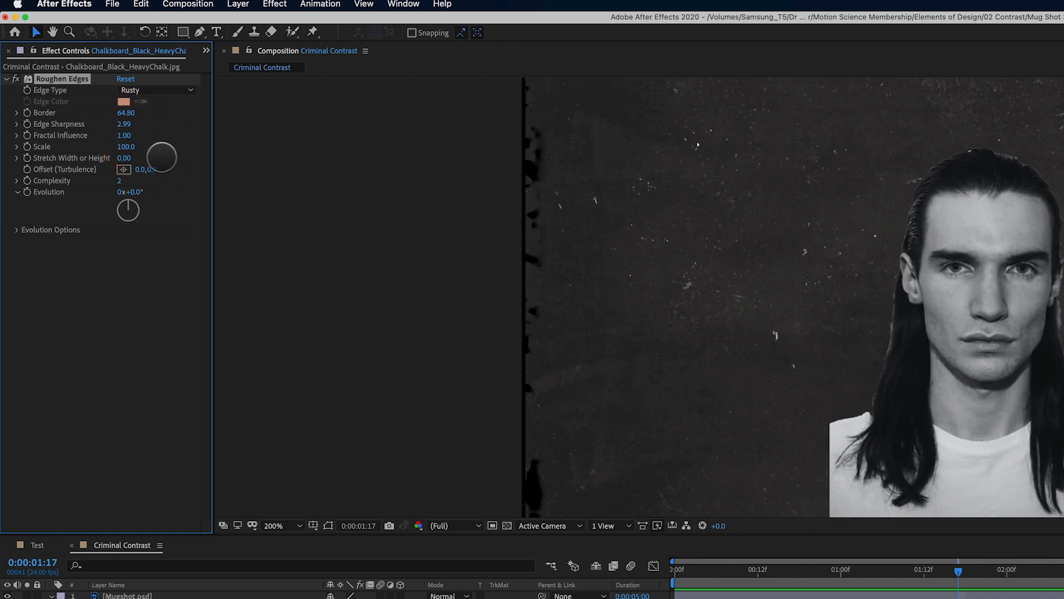
pyautogui.moveTo(124, 124); pyautogui.dragTo(119, 168)
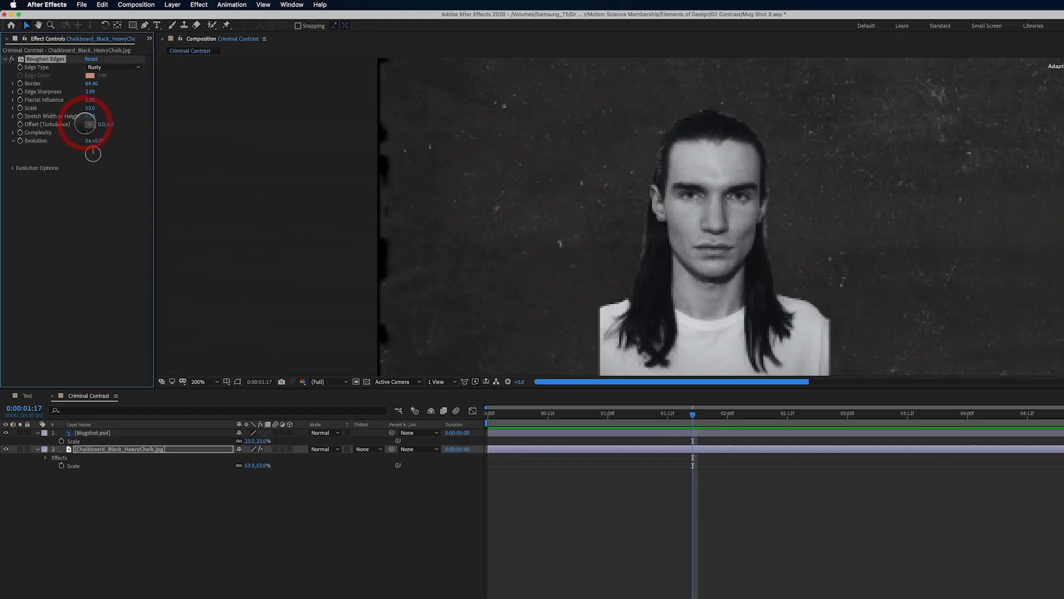
pyautogui.moveTo(85, 124); pyautogui.dragTo(85, 124)
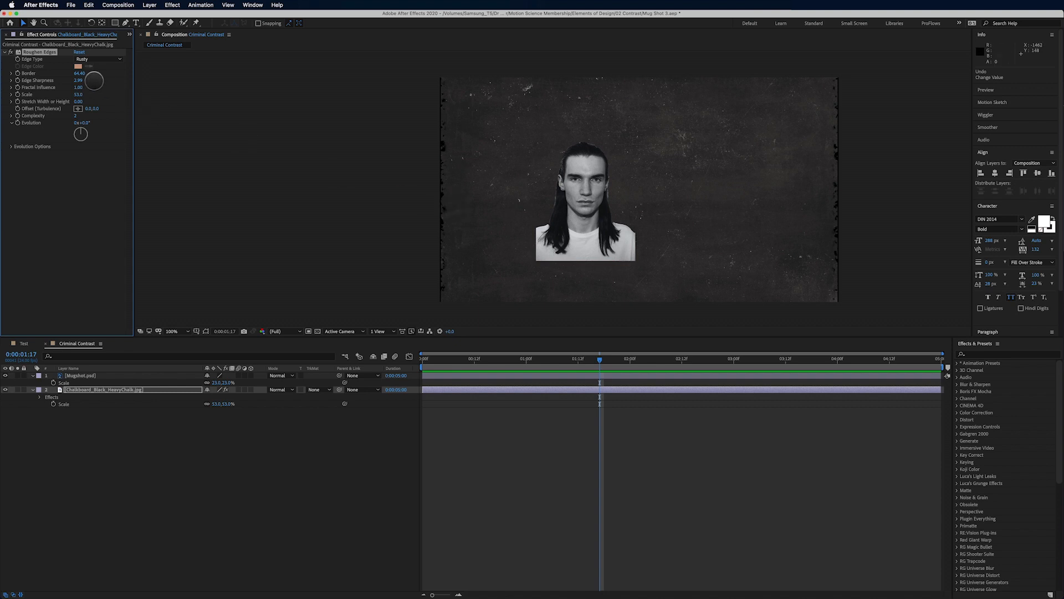
# Step: Reduce the Roughen Edges Border to 9.60 and inspect the chalkboard's rough edge at 200% and 100%
pyautogui.moveTo(80, 73); pyautogui.dragTo(287, 73)
pyautogui.moveTo(80, 73); pyautogui.dragTo(74, 290)
pyautogui.press('.')
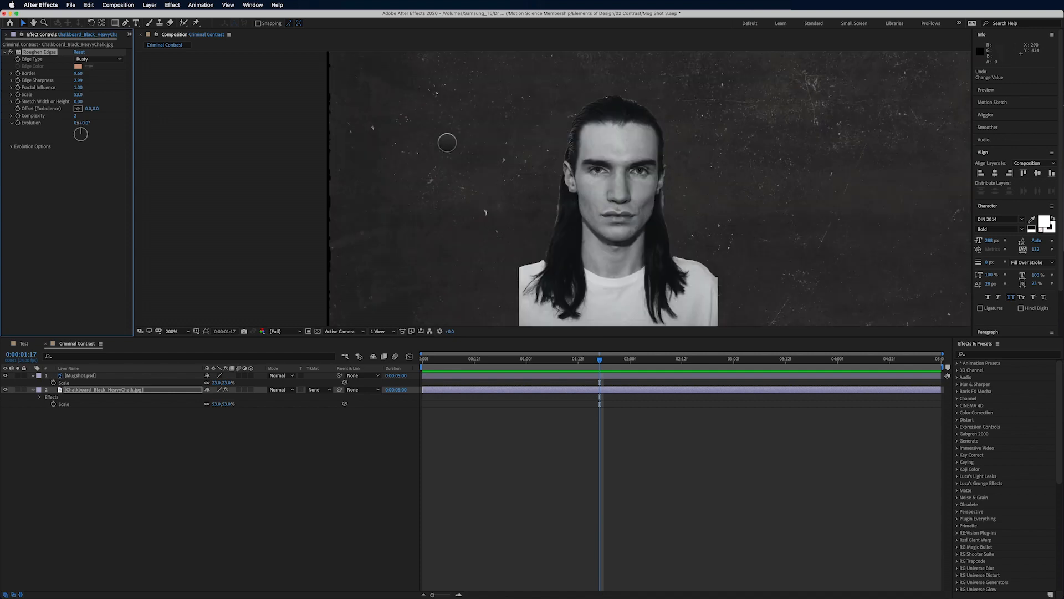
pyautogui.press(',')
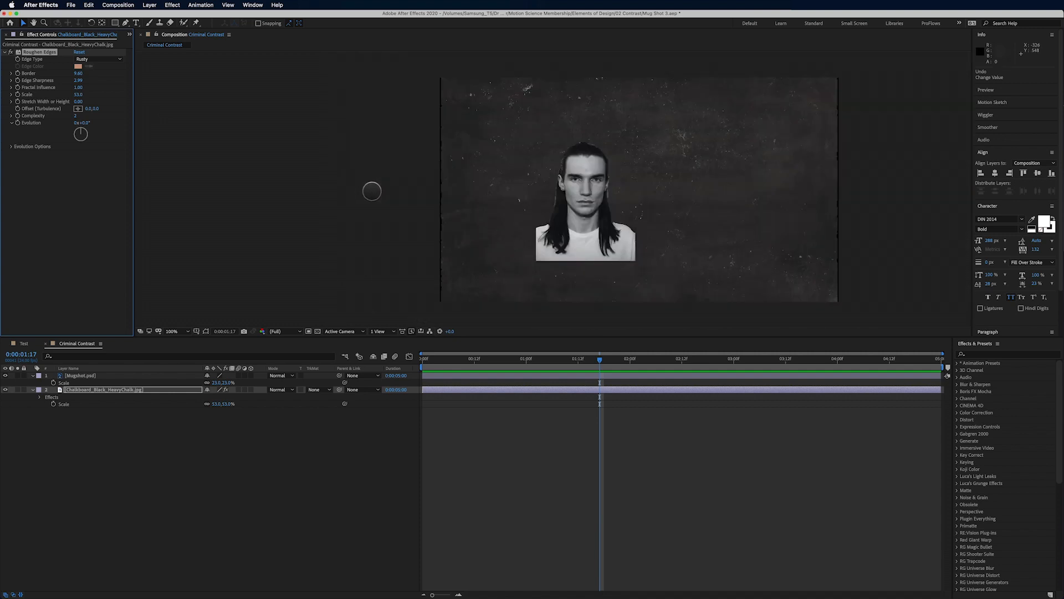
# Step: Apply a Tint effect to the chalkboard layer and map white to the red FA0012
pyautogui.click(139, 388)
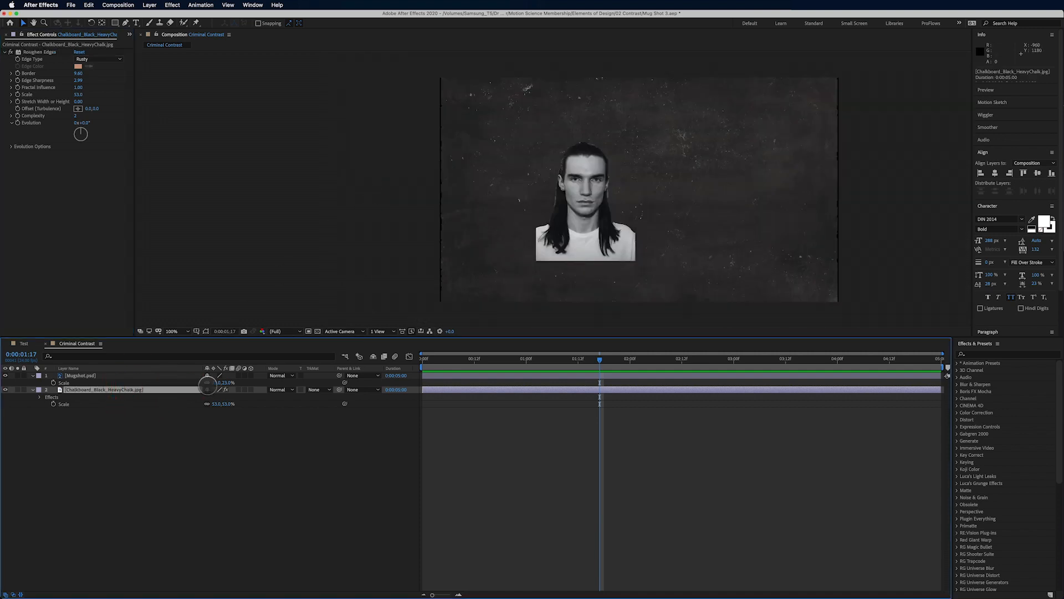
pyautogui.click(168, 5)
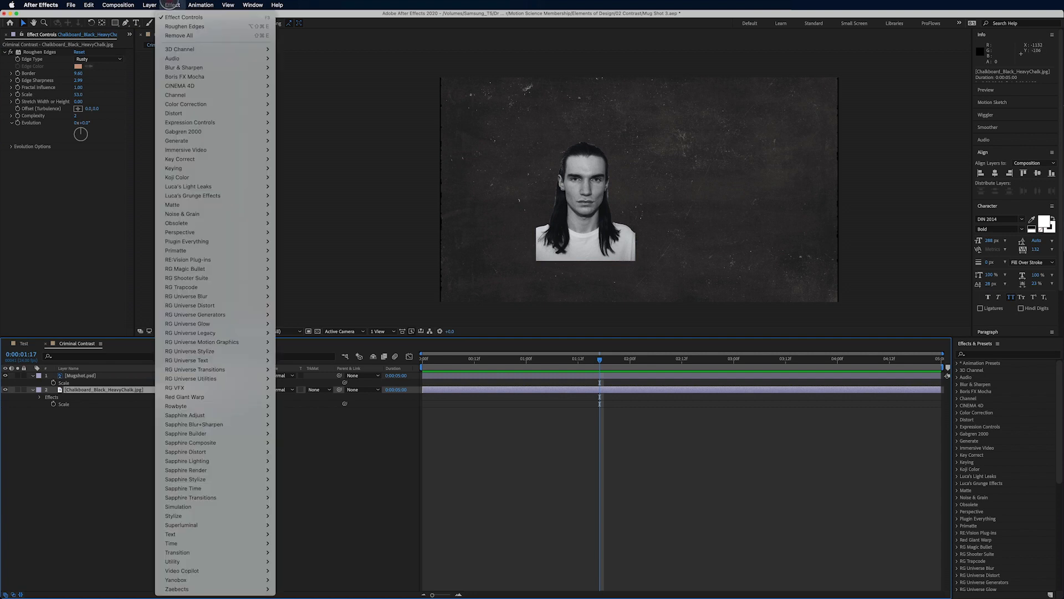
pyautogui.moveTo(217, 104)
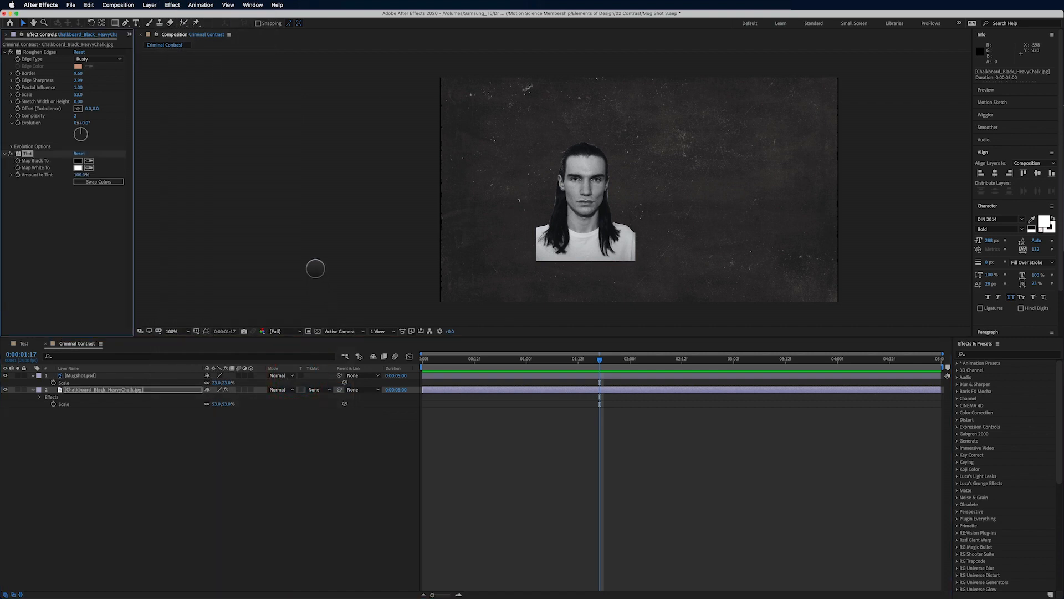
pyautogui.click(78, 167)
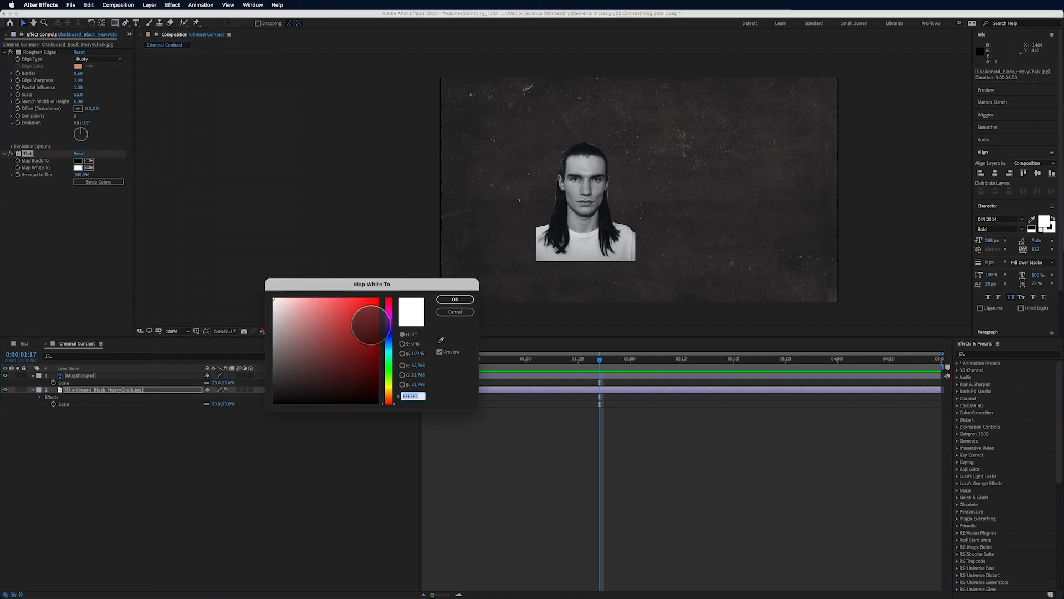
pyautogui.click(378, 321)
pyautogui.moveTo(379, 320)
pyautogui.mouseDown()
pyautogui.moveTo(388, 303)
pyautogui.moveTo(361, 297)
pyautogui.moveTo(376, 325)
pyautogui.mouseUp()
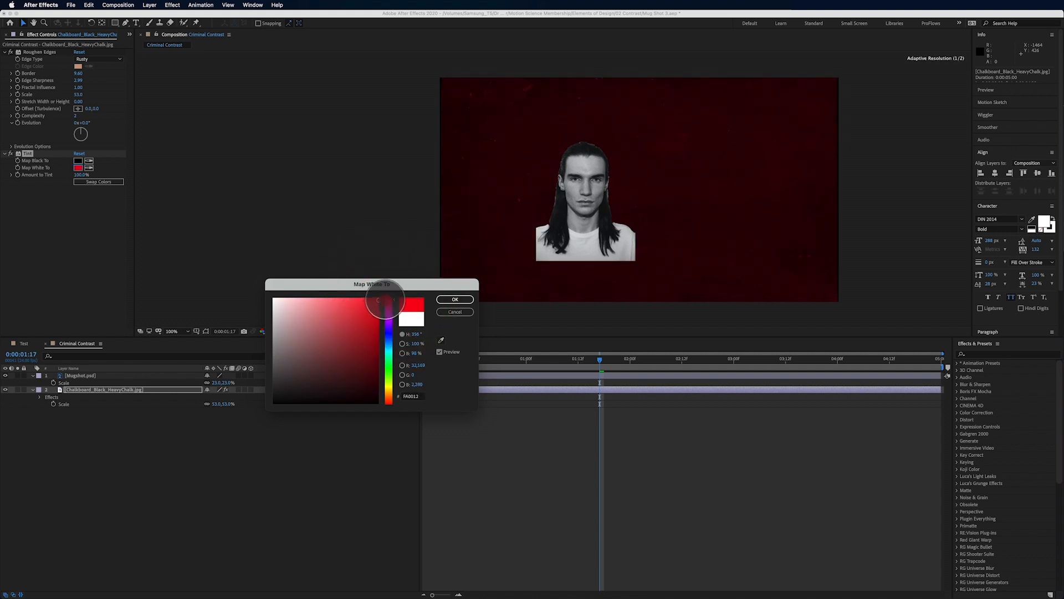
pyautogui.click(453, 300)
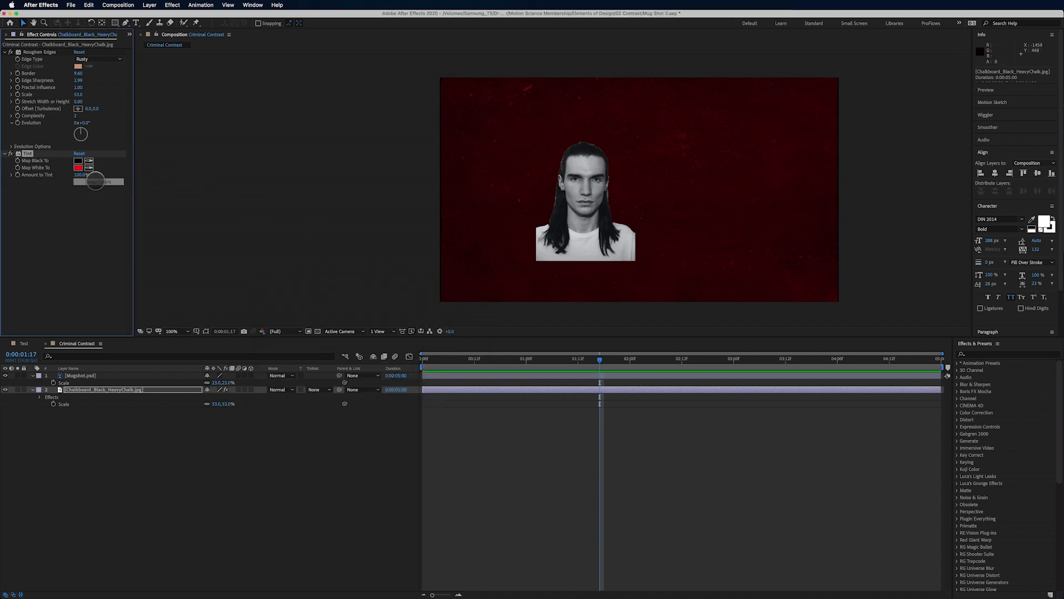
# Step: Swap the chalkboard's Tint colors and map black to the darker red BE1C28
pyautogui.click(95, 181)
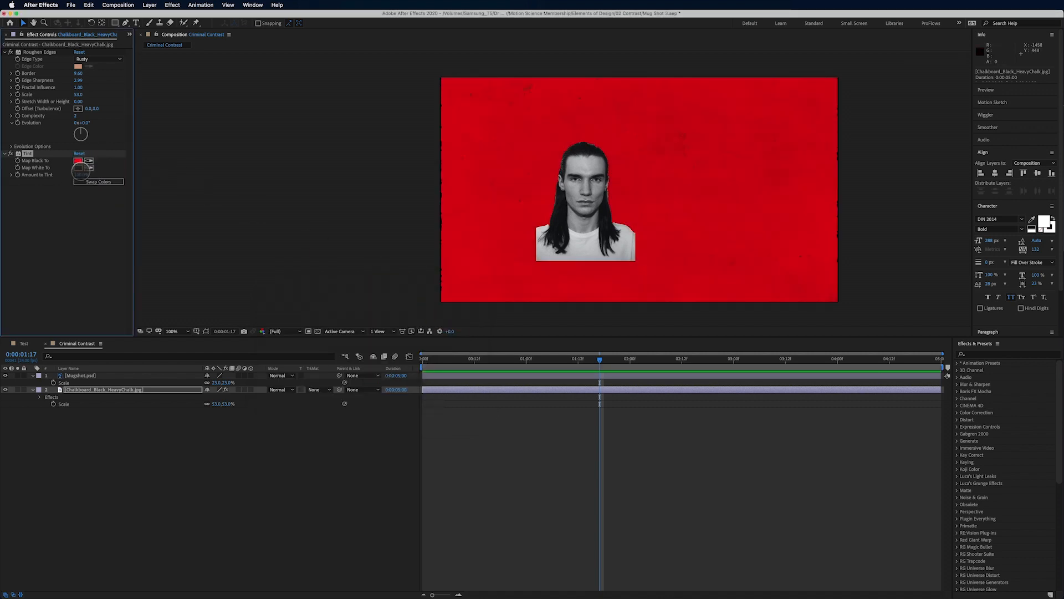
pyautogui.click(89, 181)
pyautogui.click(78, 160)
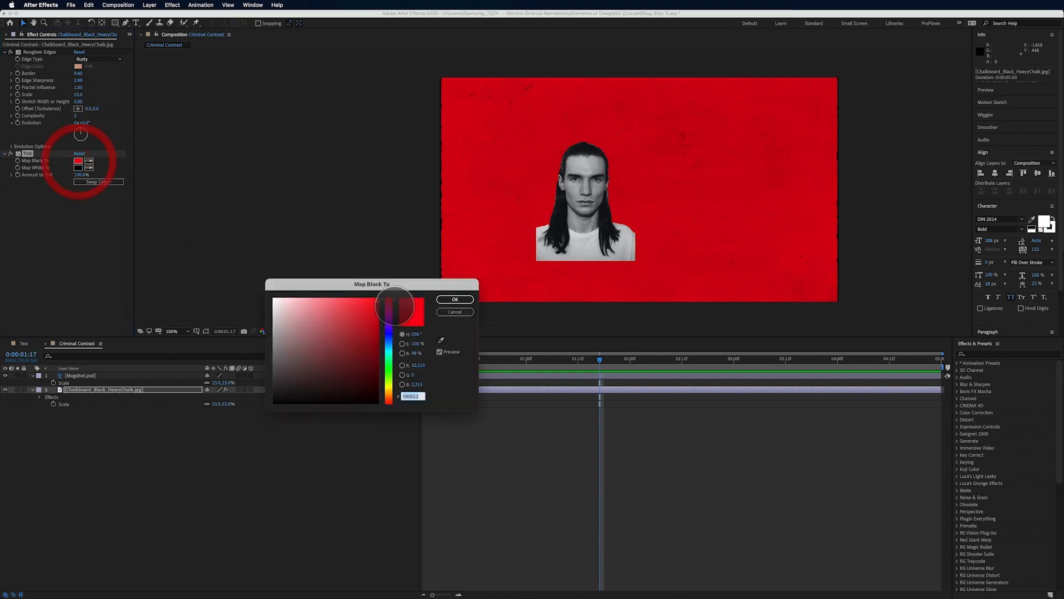
pyautogui.click(373, 319)
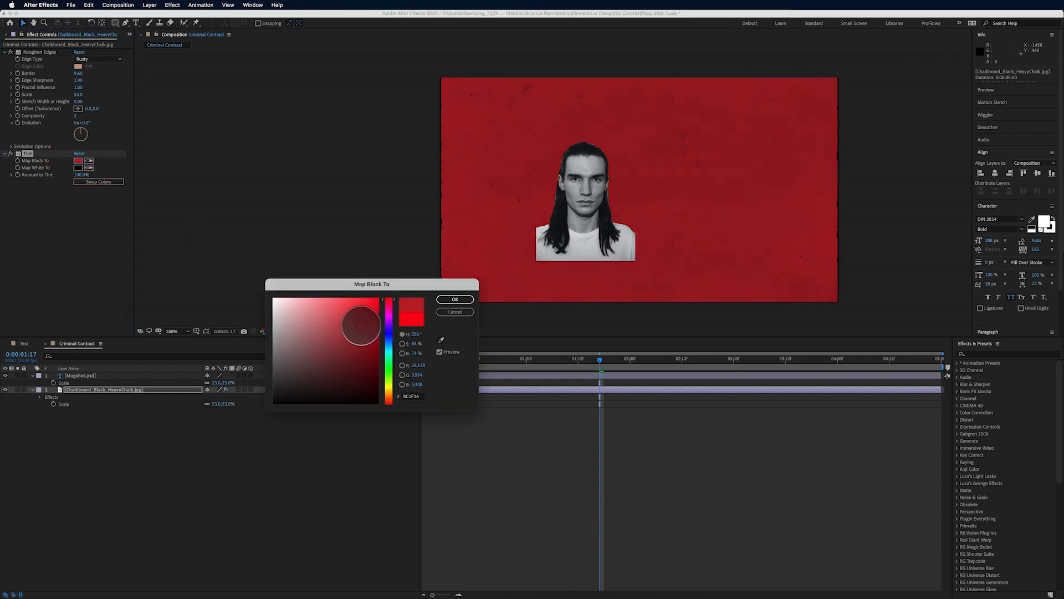
pyautogui.click(364, 323)
pyautogui.click(363, 326)
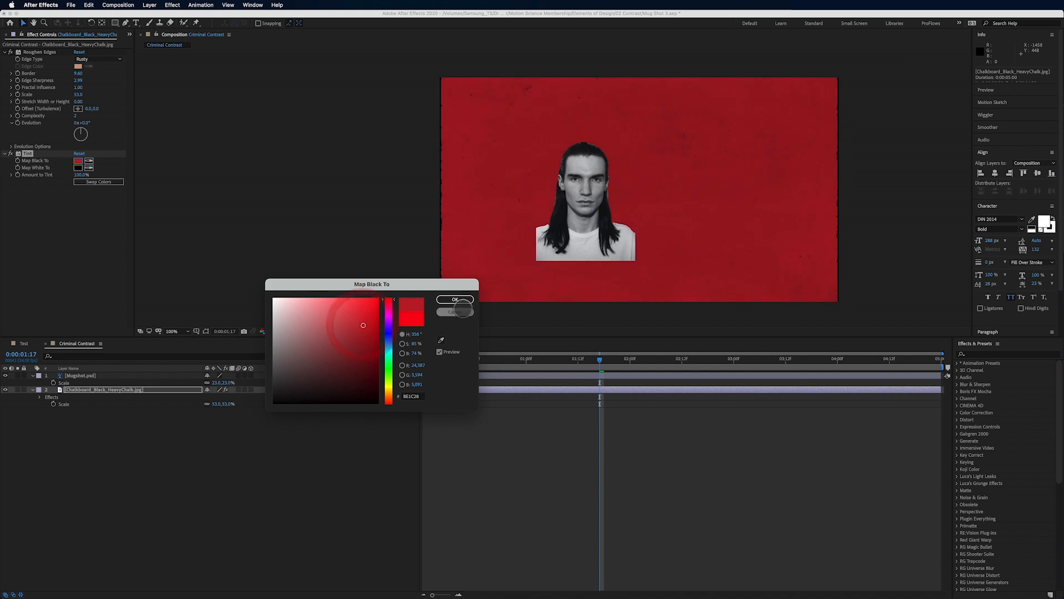
pyautogui.click(462, 300)
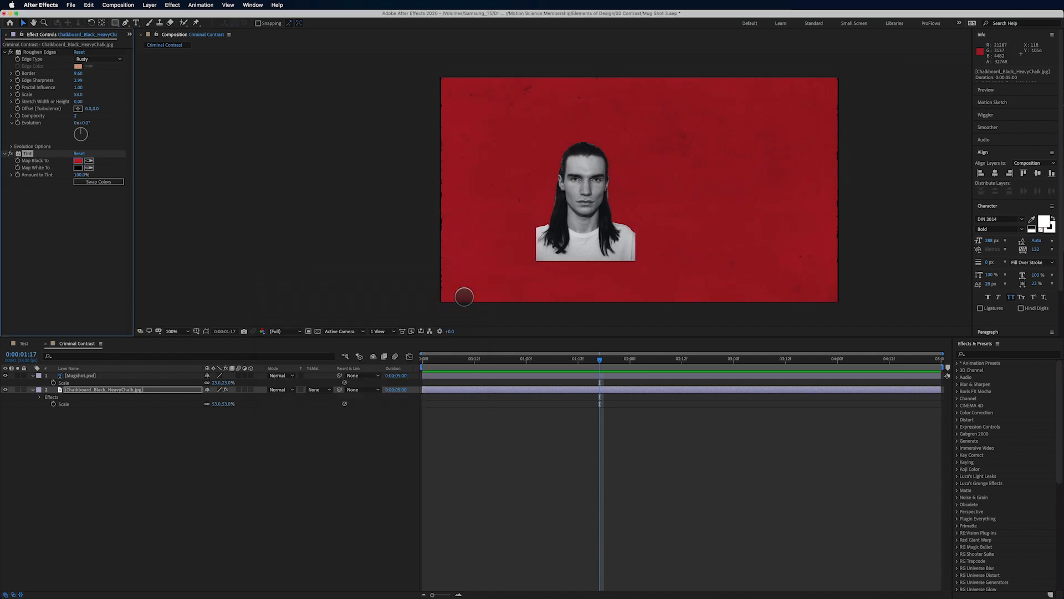
# Step: Show the proportional grid and, with the chalkboard layer locked, move the portrait to the upper-left grid intersection
pyautogui.click(336, 416)
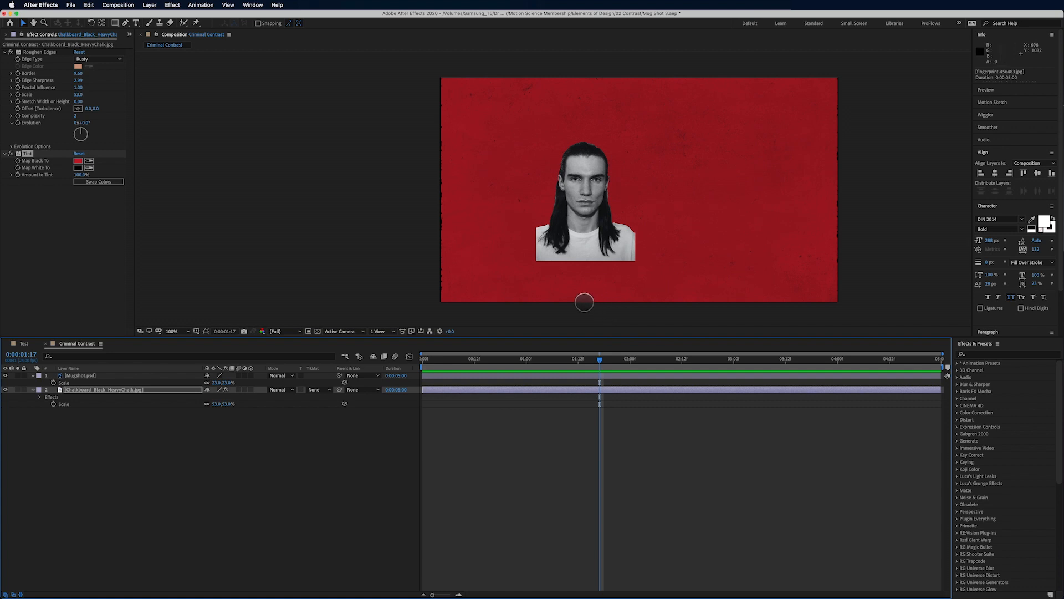
pyautogui.hotkey('alt', "'")
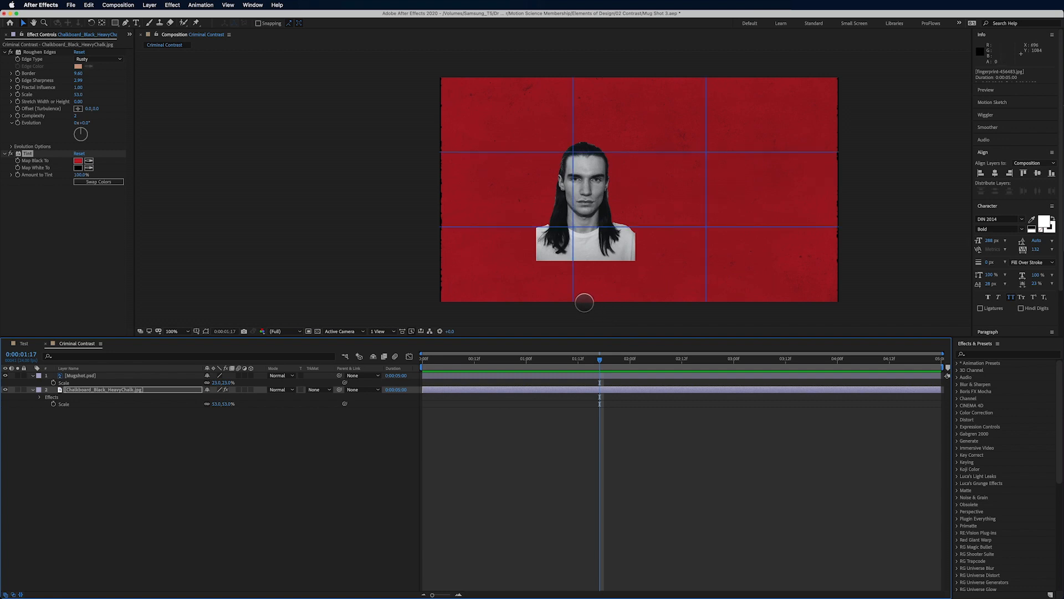
pyautogui.moveTo(599, 244); pyautogui.dragTo(568, 214)
pyautogui.press('super+z')
pyautogui.click(24, 389)
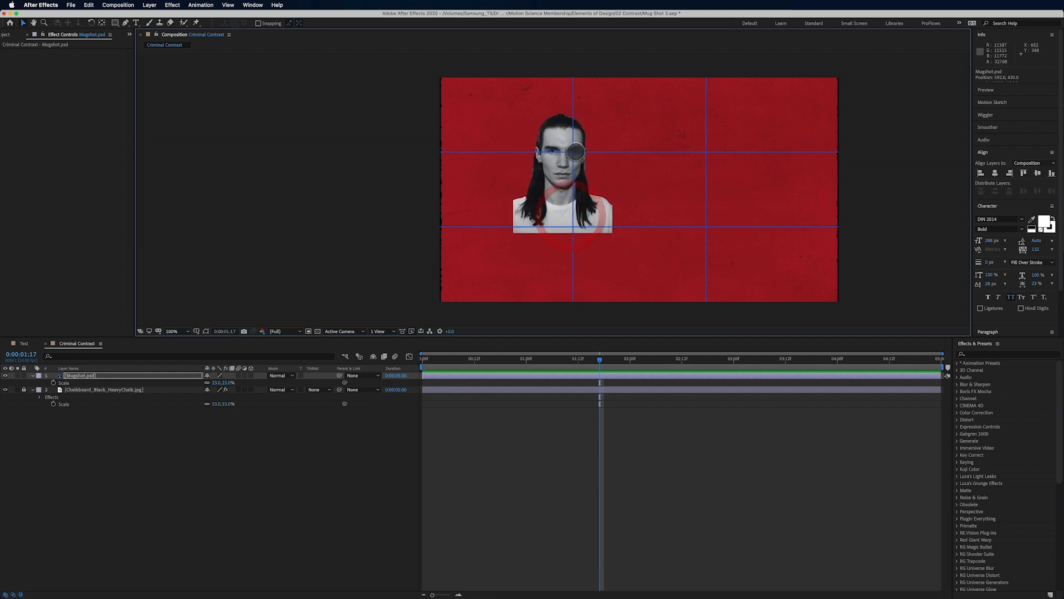
pyautogui.press('p')
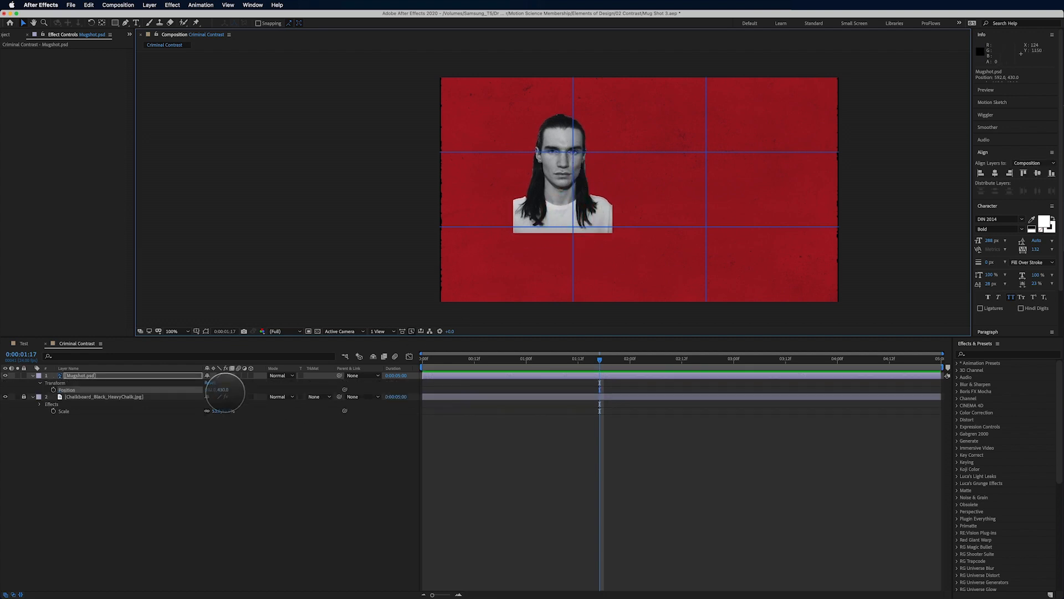
pyautogui.moveTo(224, 390); pyautogui.dragTo(224, 382)
pyautogui.press('super+z')
# Step: Set the portrait's Scale to 29% and reposition it with the eyes on the upper horizontal gridline
pyautogui.press('s')
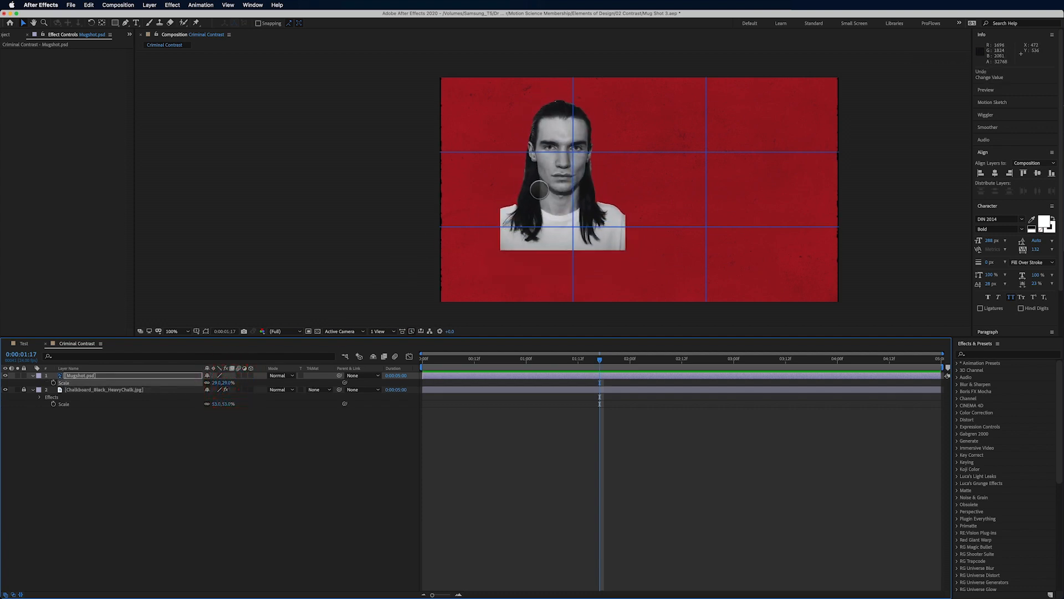
pyautogui.moveTo(538, 190); pyautogui.dragTo(536, 194)
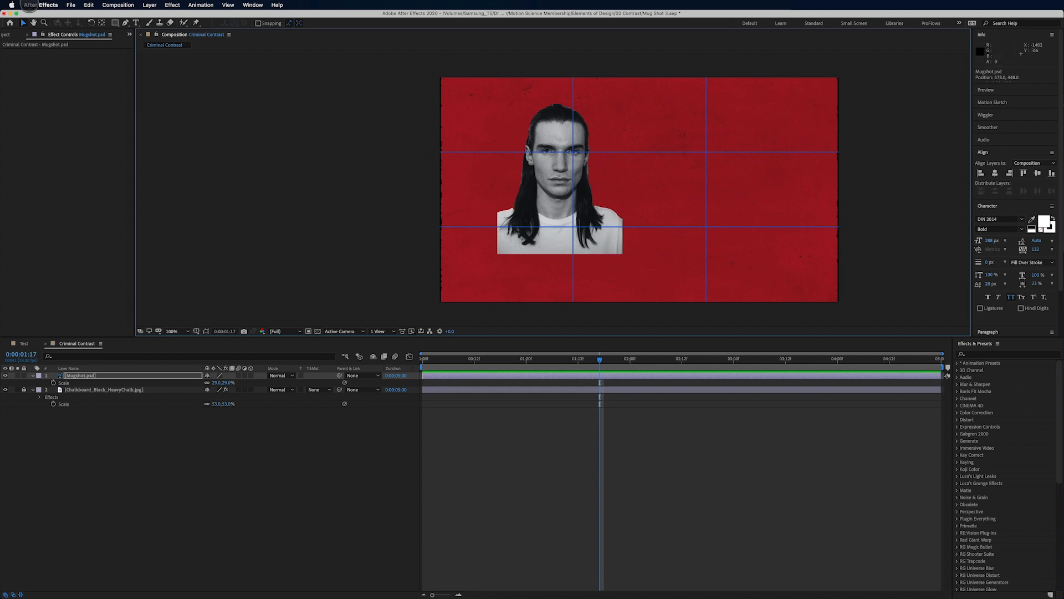
# Step: Check the Proportional Grid's horizontal and vertical divisions in the Grids & Guides preferences
pyautogui.click(41, 5)
pyautogui.moveTo(36, 31)
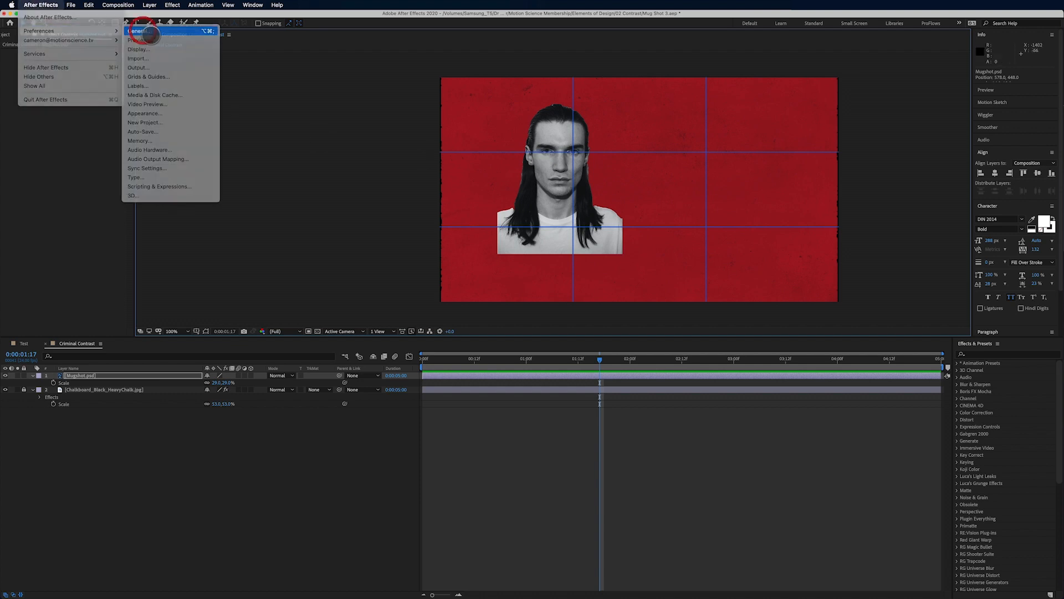
pyautogui.click(142, 31)
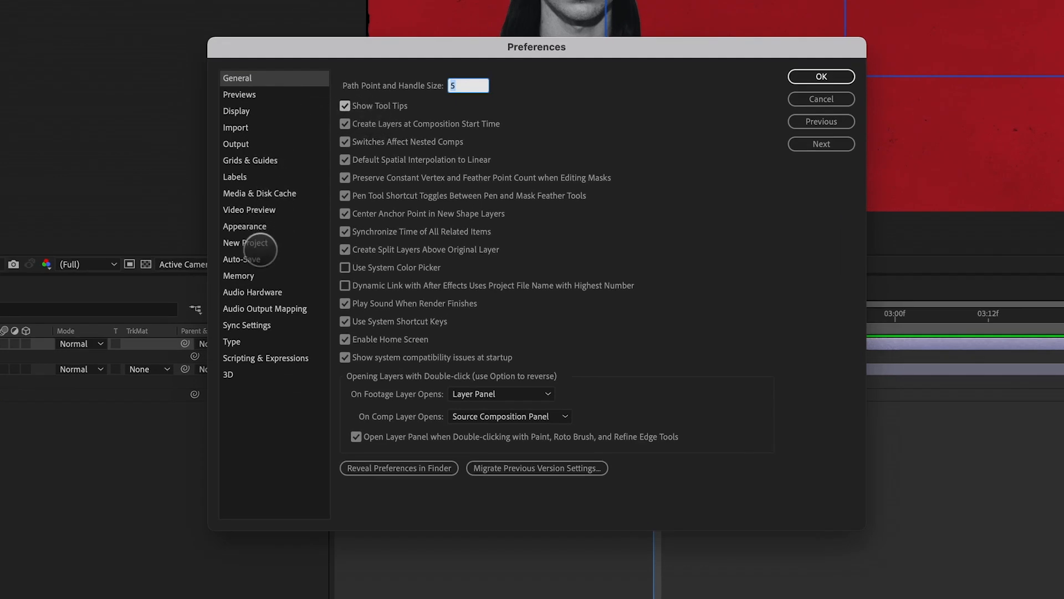
pyautogui.click(238, 110)
pyautogui.click(250, 160)
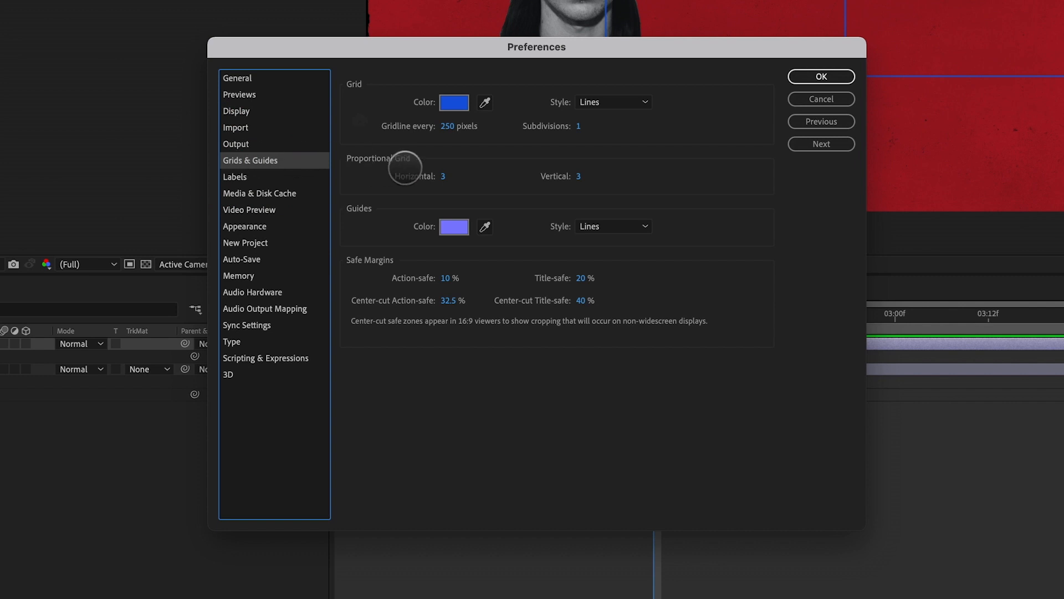
pyautogui.click(441, 176)
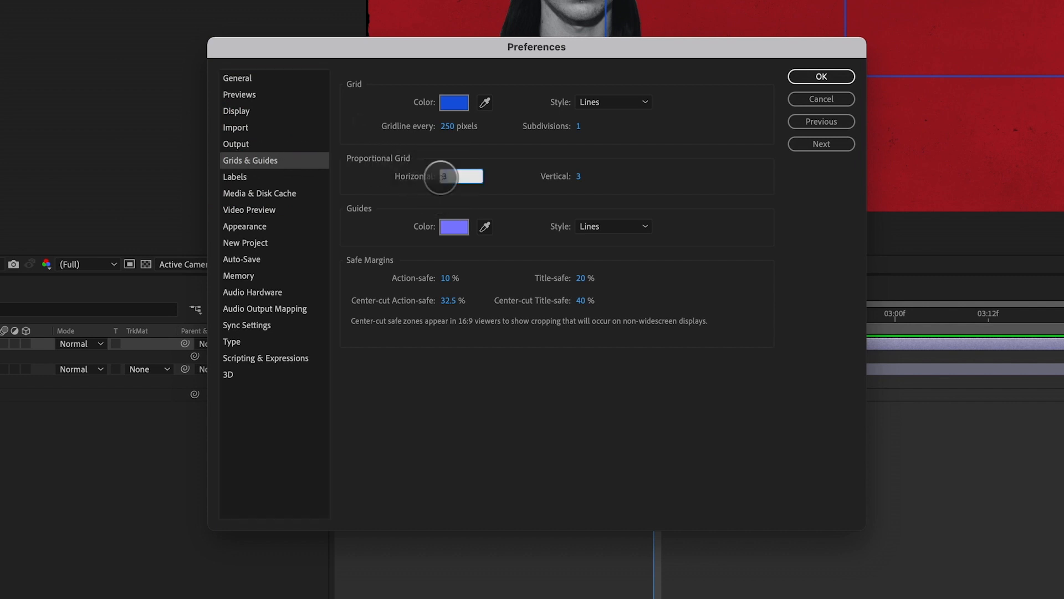
pyautogui.click(580, 176)
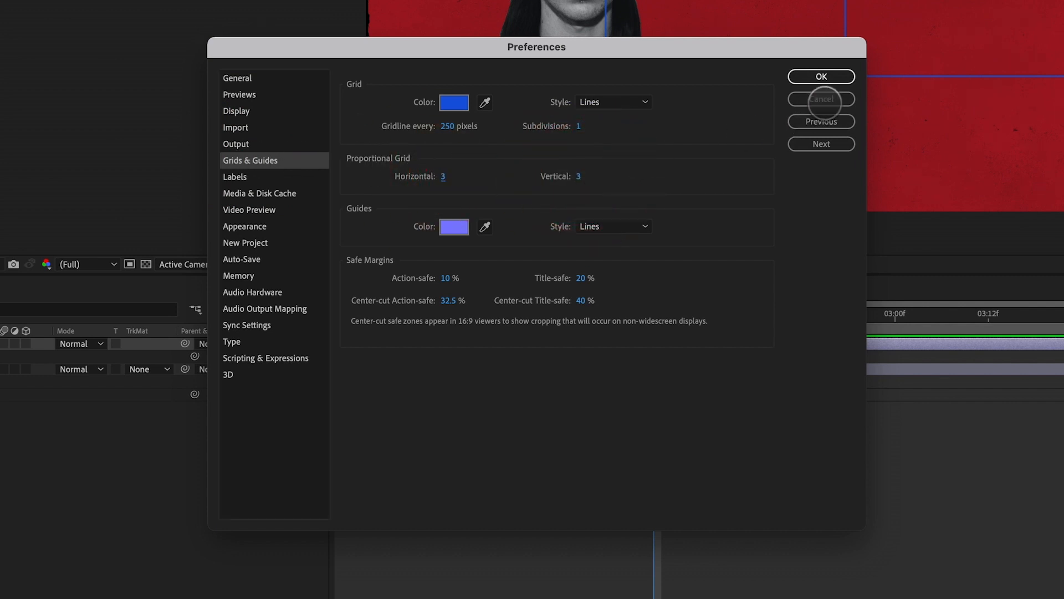
pyautogui.click(823, 79)
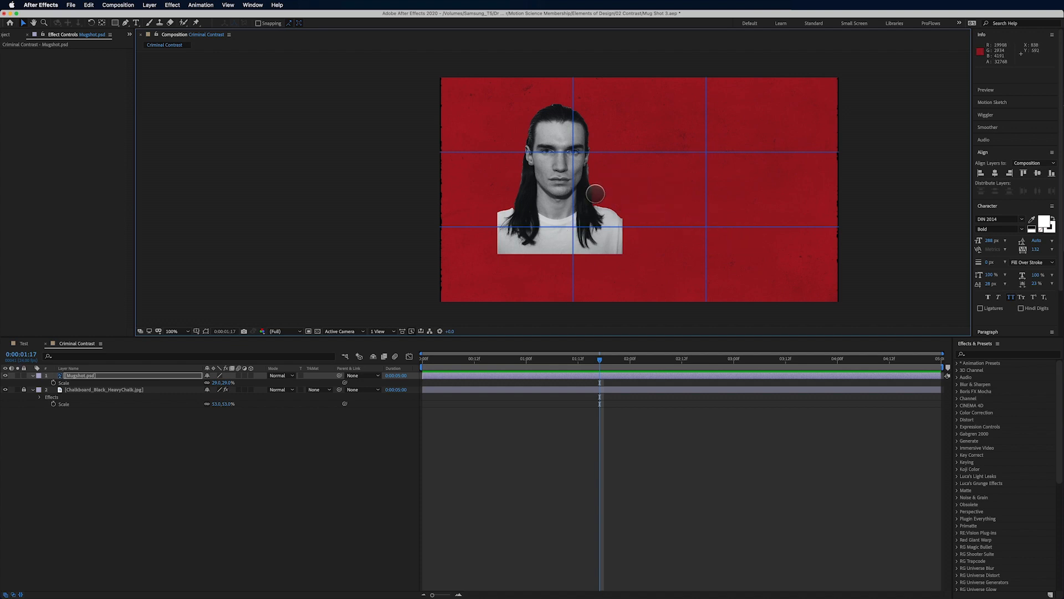
# Step: Nudge the portrait slightly left and set the unlocked chalkboard layer's Scale to 52%, after trying 50%
pyautogui.moveTo(551, 183)
pyautogui.mouseDown()
pyautogui.moveTo(630, 212)
pyautogui.moveTo(733, 156)
pyautogui.moveTo(774, 158)
pyautogui.moveTo(588, 161)
pyautogui.moveTo(551, 181)
pyautogui.mouseUp()
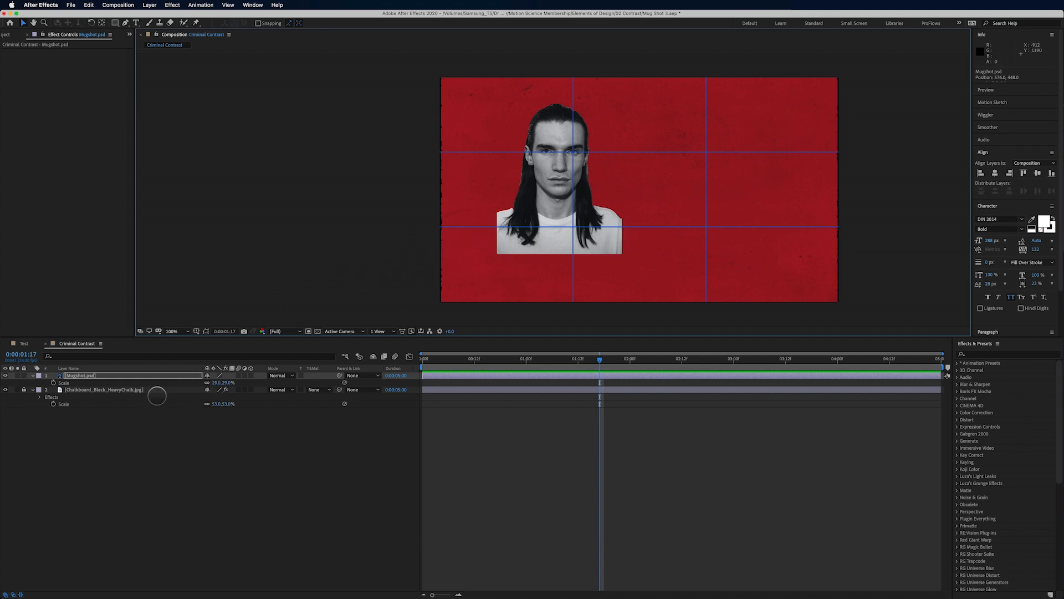
pyautogui.click(24, 388)
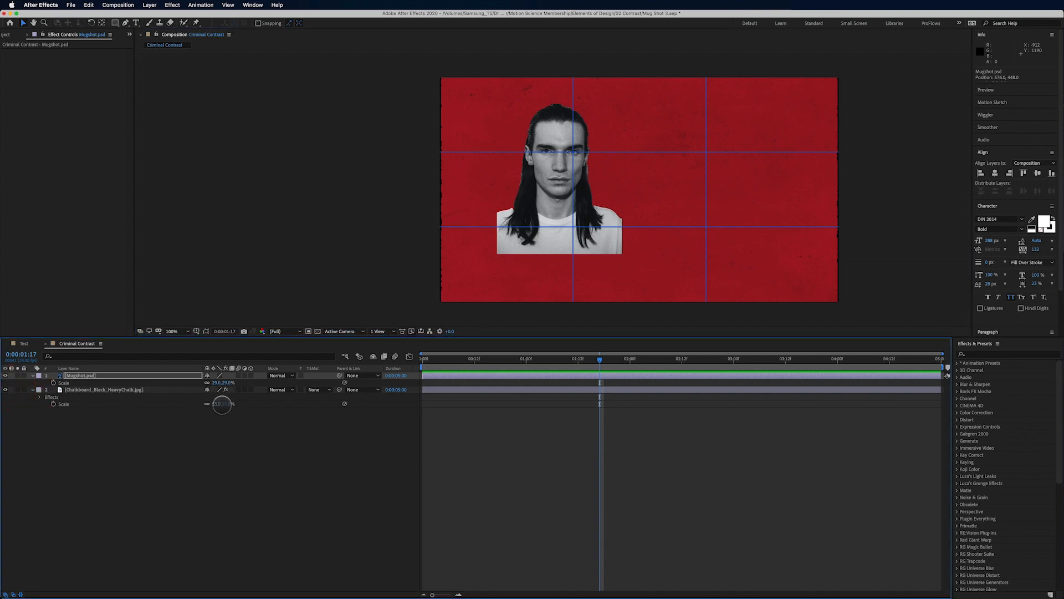
pyautogui.click(225, 403)
pyautogui.write('50')
pyautogui.press('Return')
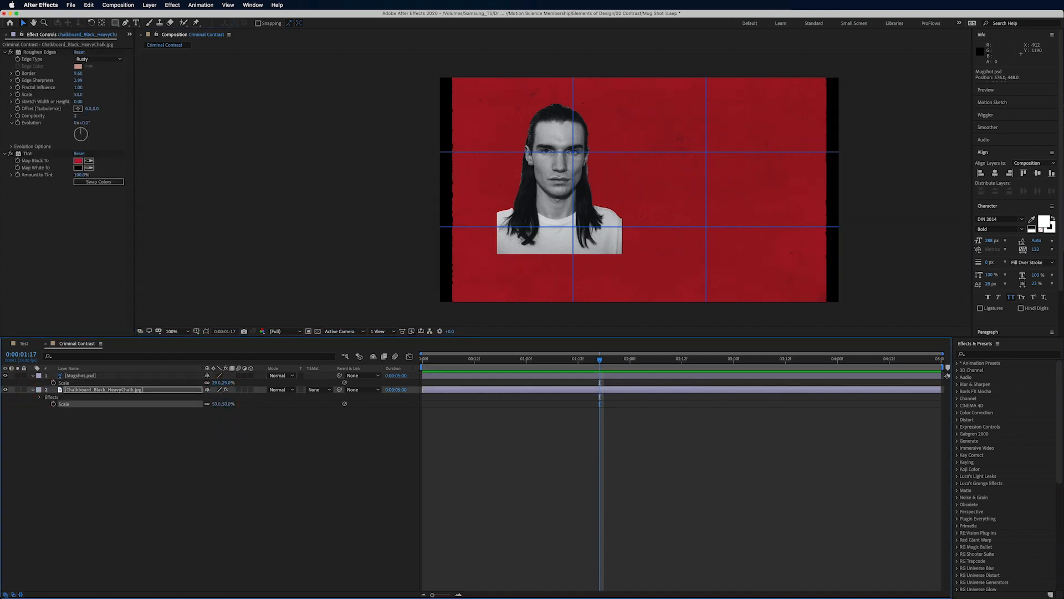
pyautogui.click(229, 405)
pyautogui.write('52')
pyautogui.press('Return')
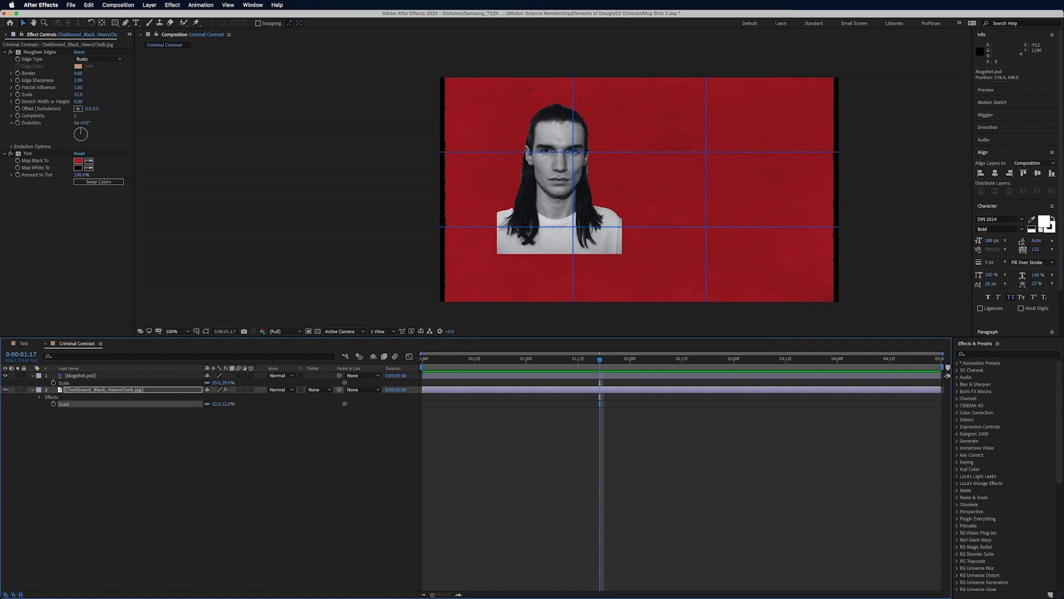
# Step: Create a 1920 × 1080 px solid layer in the near-black color 0D0A0A
pyautogui.click(149, 5)
pyautogui.moveTo(160, 15)
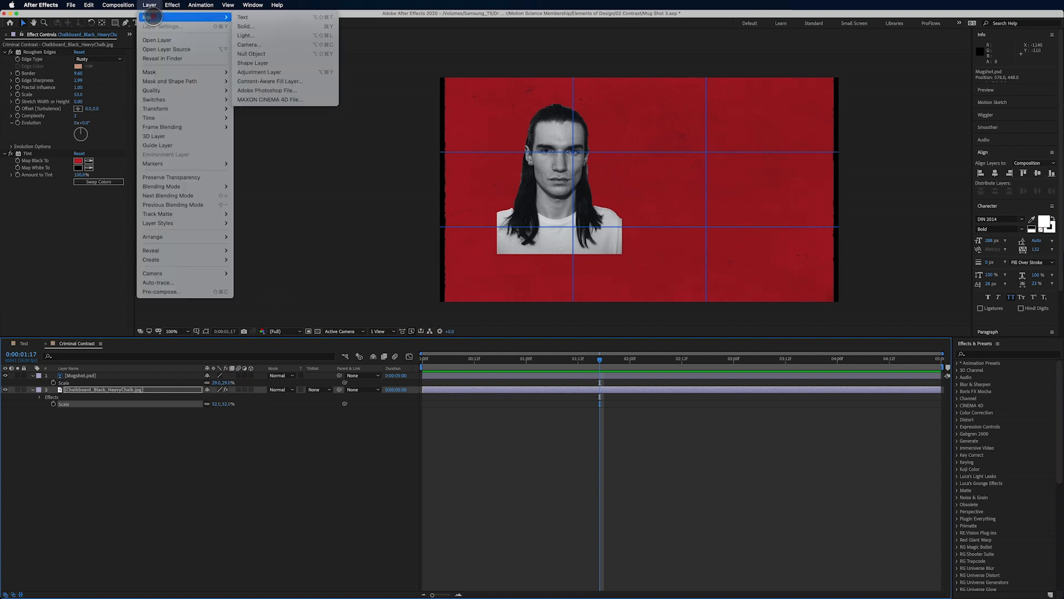
pyautogui.click(253, 26)
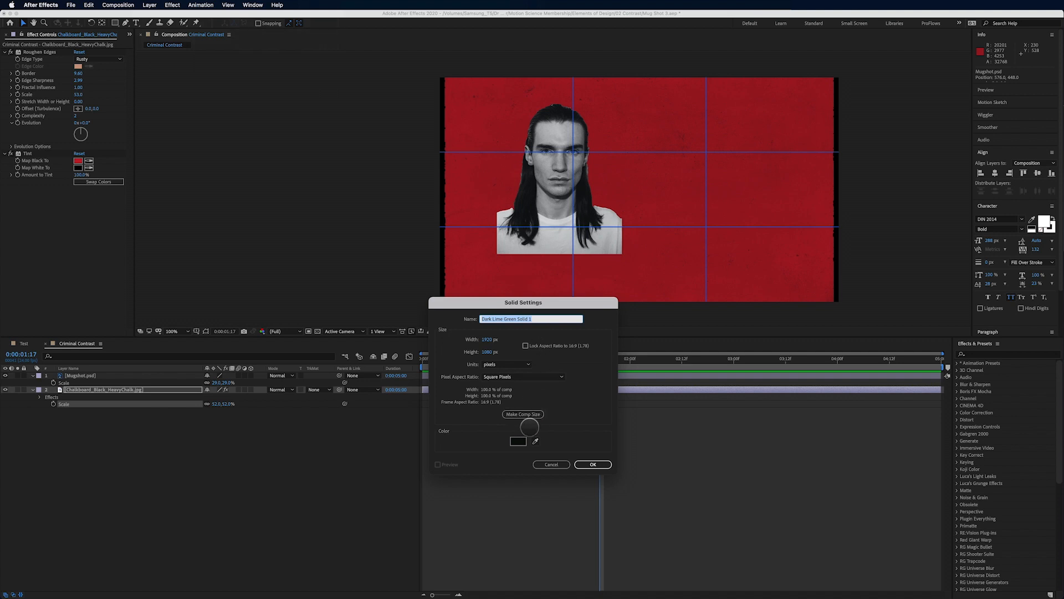
pyautogui.click(519, 441)
pyautogui.moveTo(389, 334); pyautogui.dragTo(389, 299)
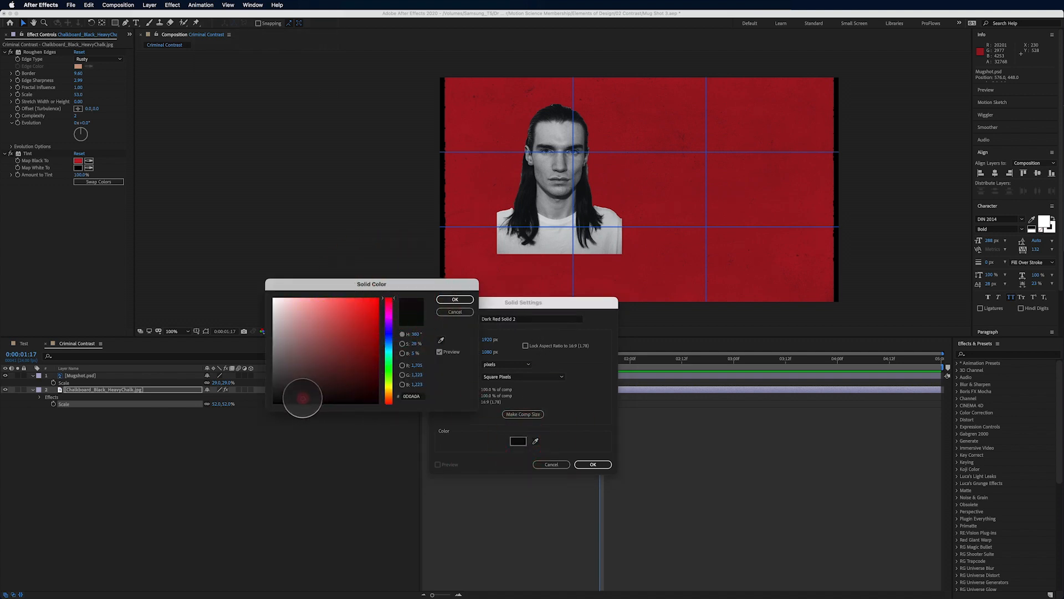
pyautogui.click(454, 299)
pyautogui.click(593, 464)
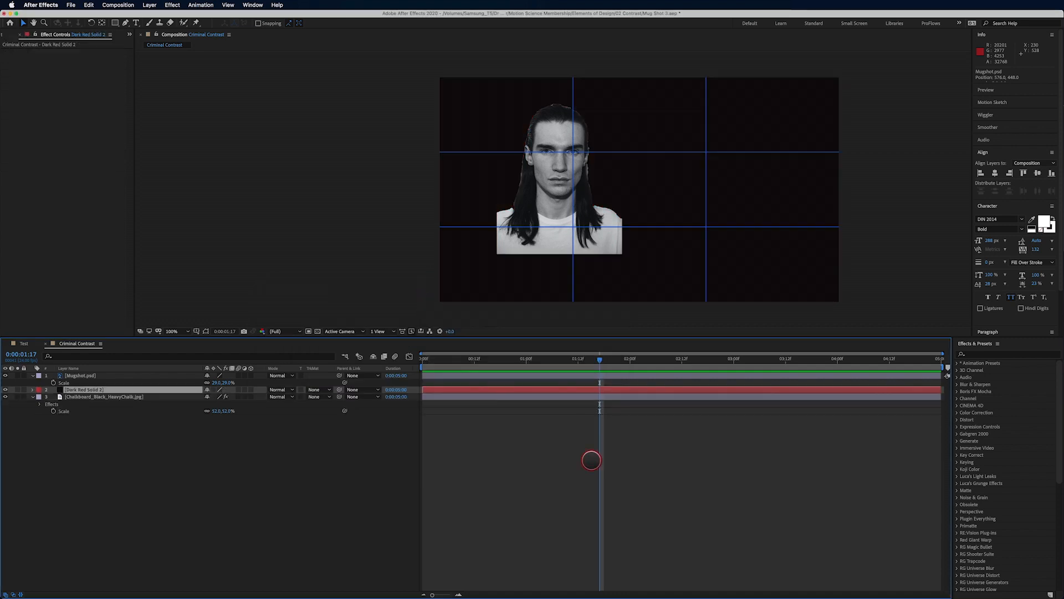
# Step: Move the dark solid beneath the chalkboard layer and lock both background layers
pyautogui.moveTo(94, 389); pyautogui.dragTo(94, 410)
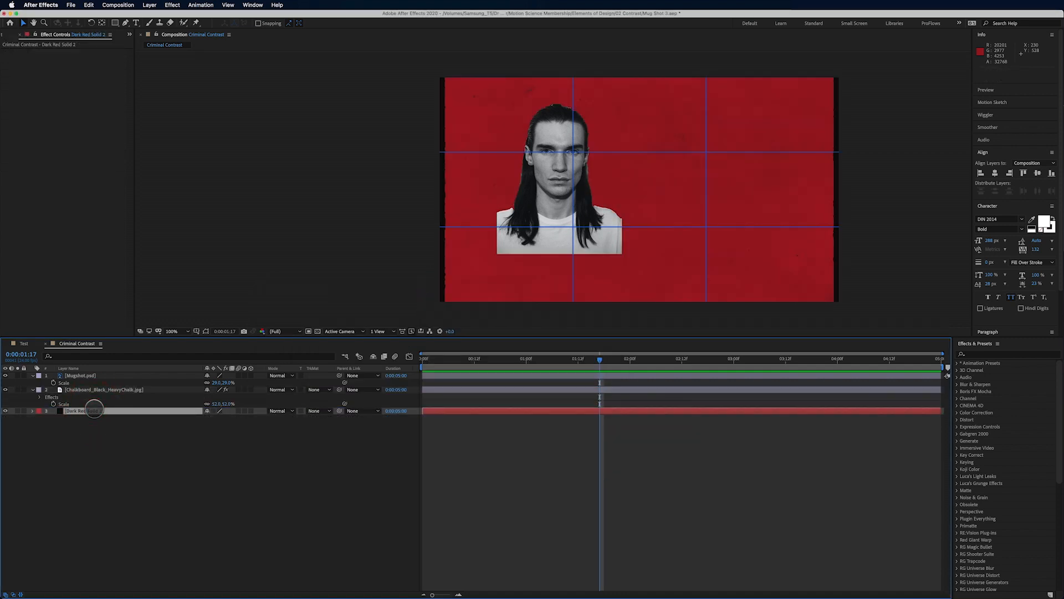
pyautogui.click(23, 411)
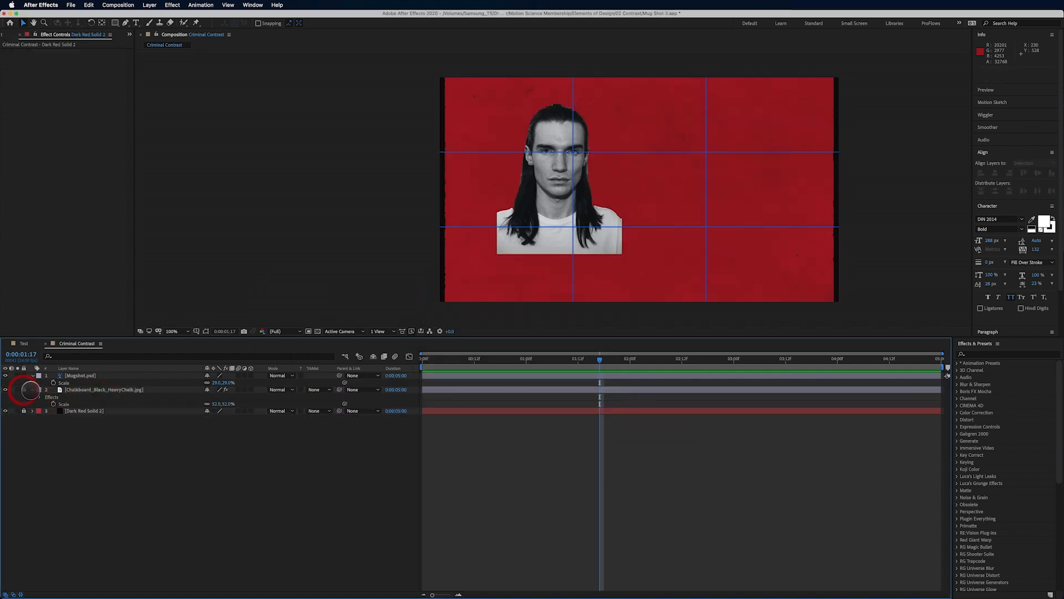
pyautogui.click(31, 390)
# Step: Set the portrait layer's blending mode to Darken and hide the proportional grid
pyautogui.click(78, 375)
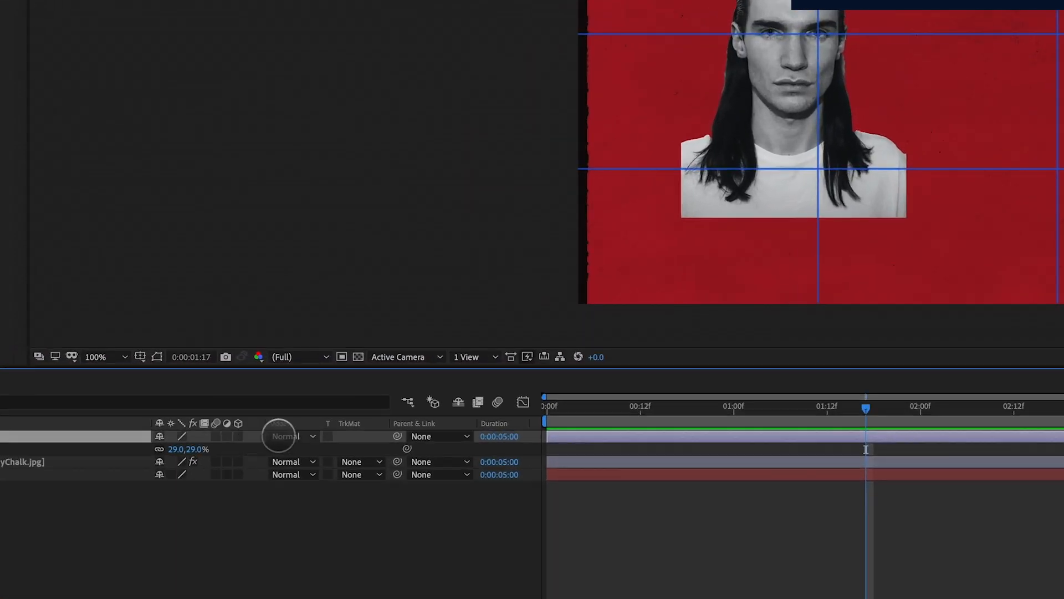
pyautogui.click(279, 375)
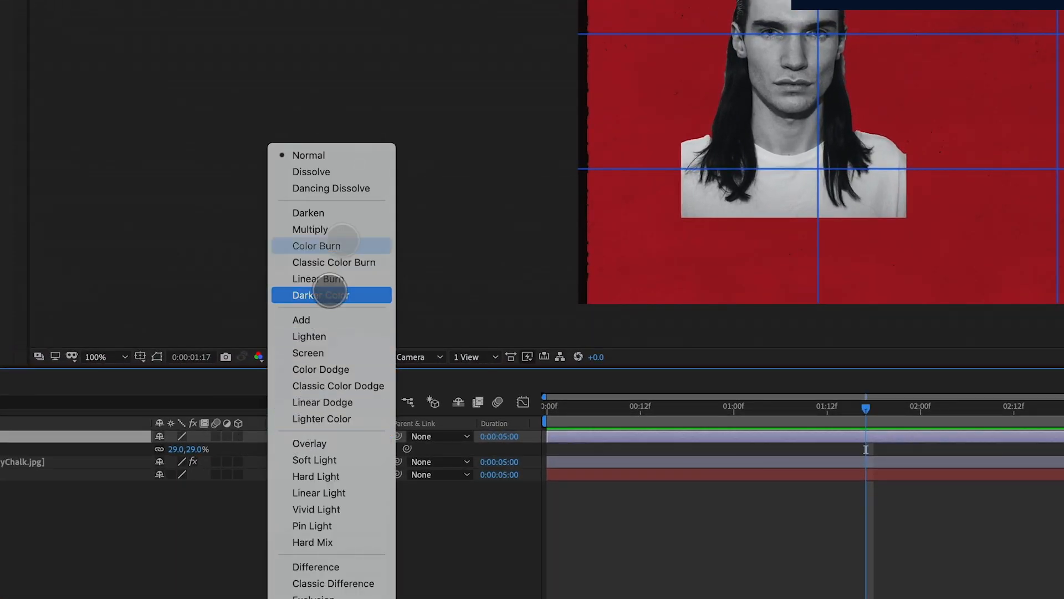
pyautogui.click(343, 214)
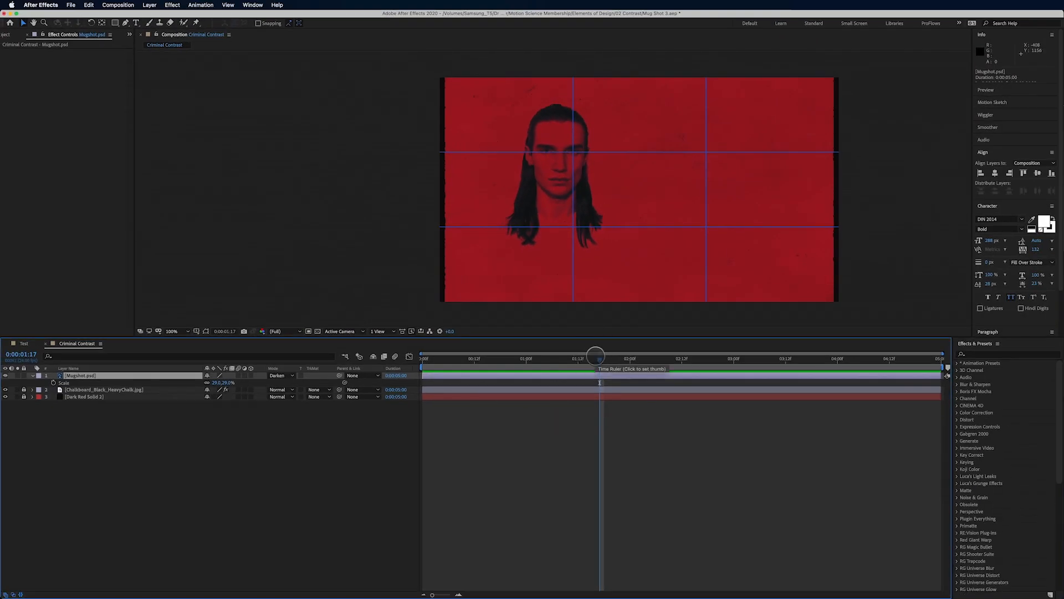
pyautogui.hotkey('alt', "'")
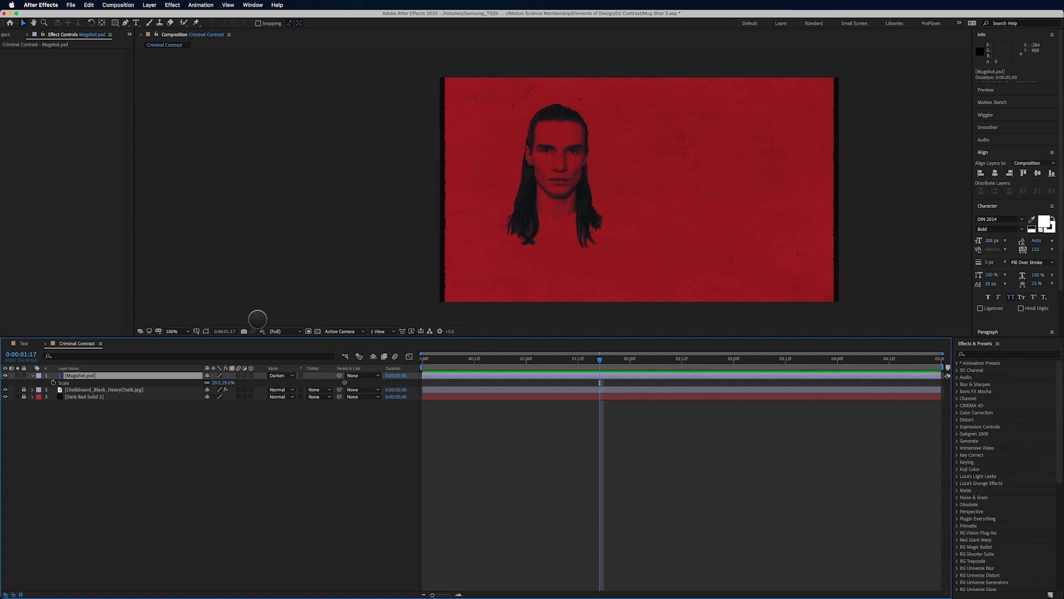
# Step: Compare the portrait in Normal and Darken blending modes, ending on Darken, and inspect it at 200%
pyautogui.click(280, 375)
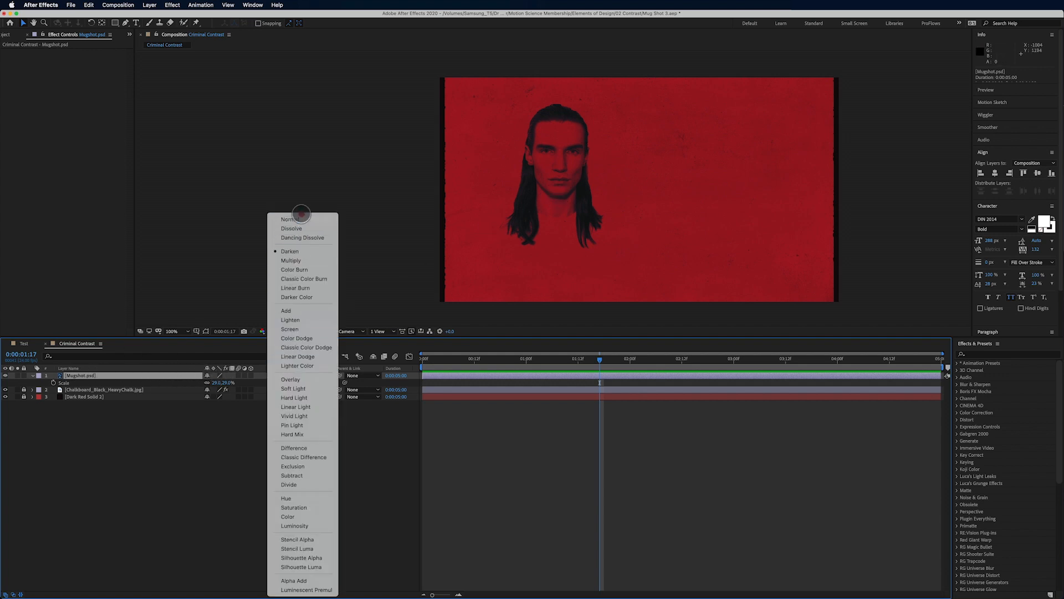
pyautogui.click(299, 219)
pyautogui.click(280, 375)
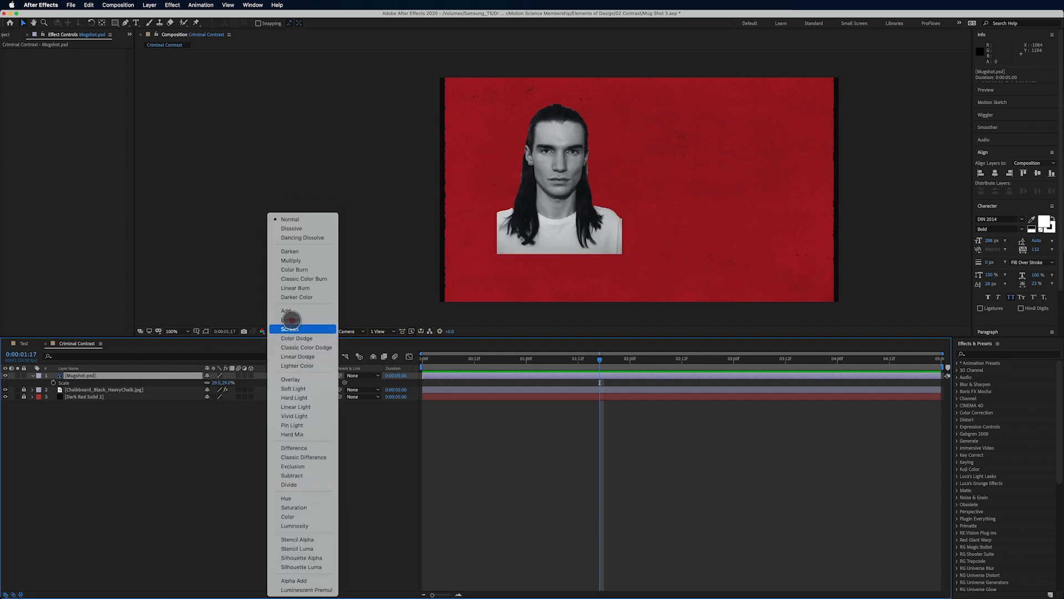
pyautogui.click(295, 251)
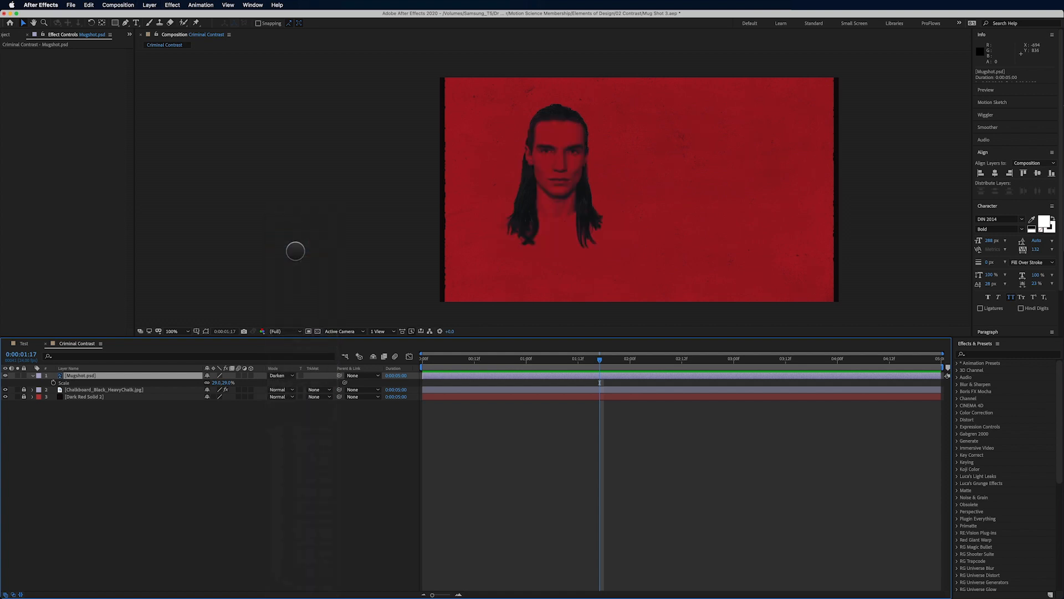
pyautogui.scroll(1, 561, 210)
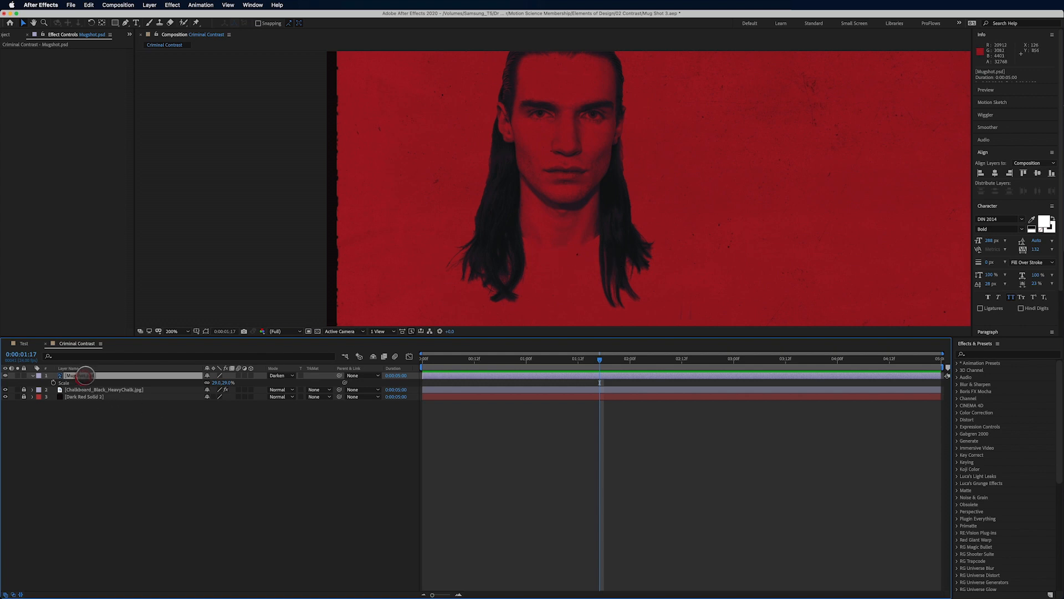
# Step: Apply Levels to the mugshot portrait, lowering the input white to about 27758 and the gamma to 0.62
pyautogui.click(173, 5)
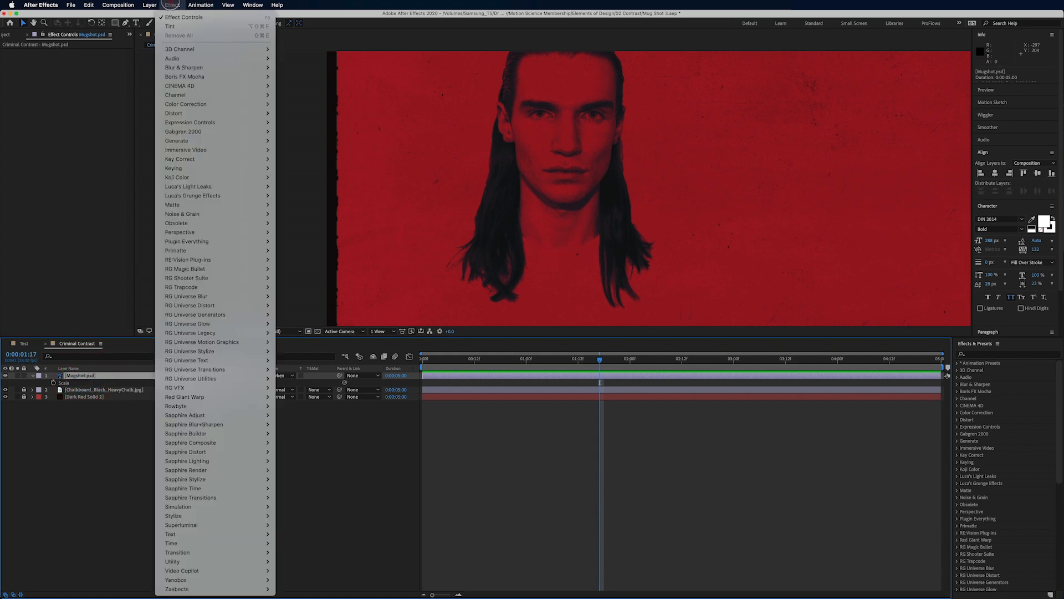
pyautogui.moveTo(183, 104)
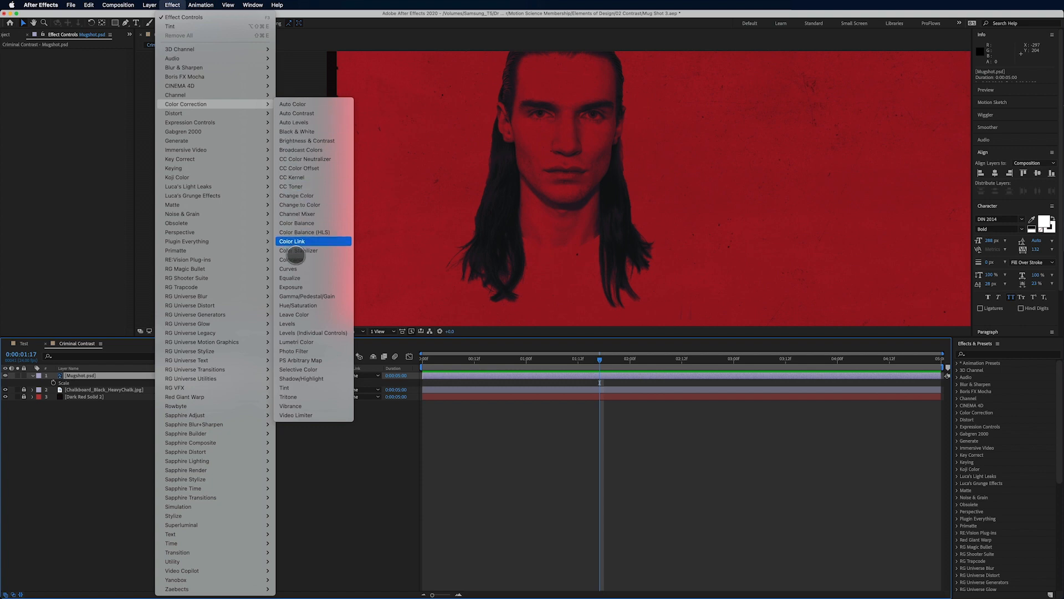
pyautogui.click(289, 323)
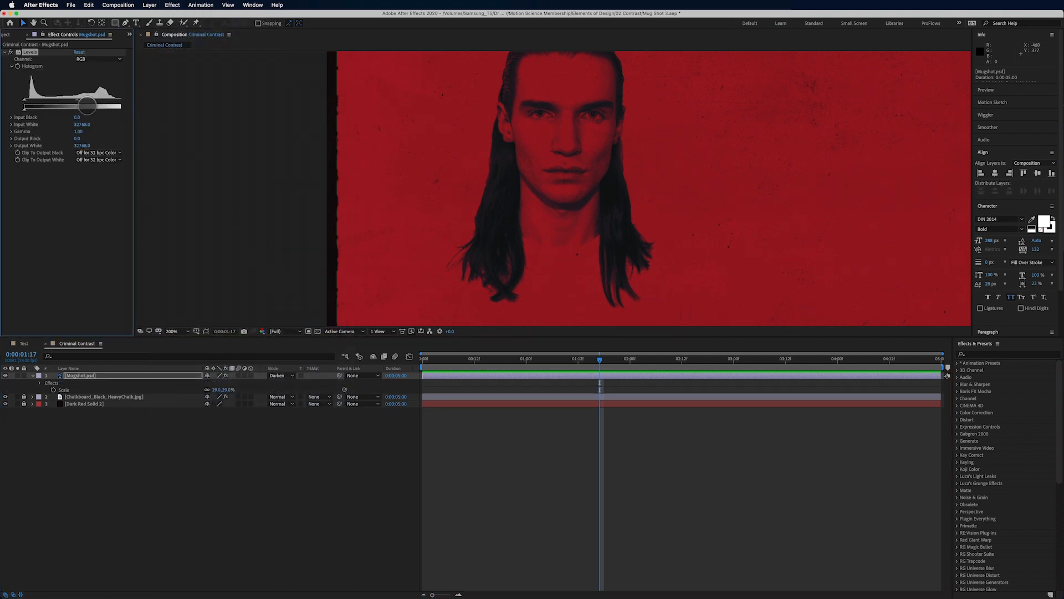
pyautogui.moveTo(134, 103); pyautogui.dragTo(85, 100)
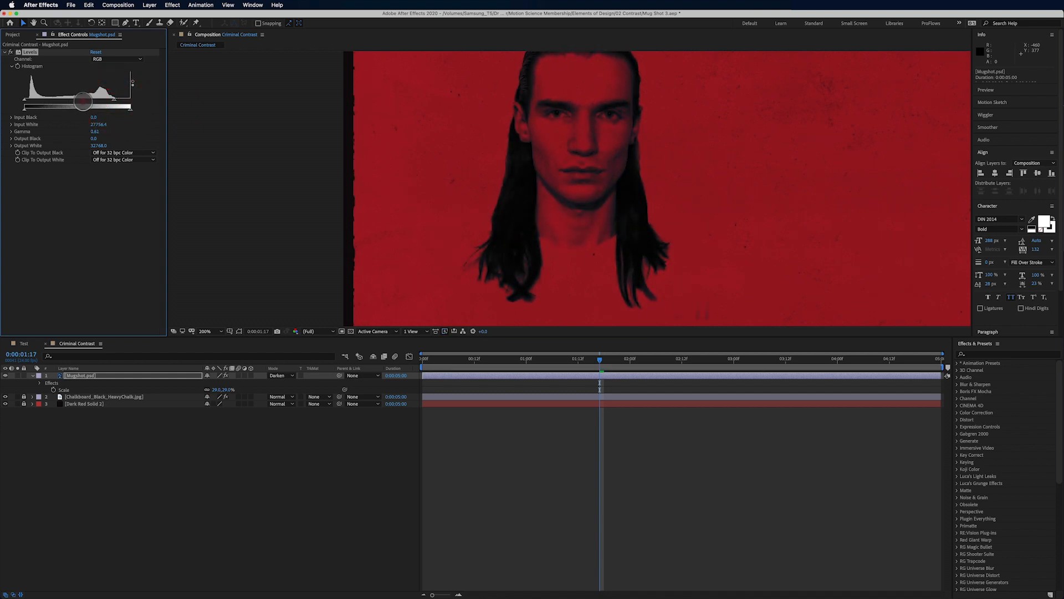
pyautogui.press(',')
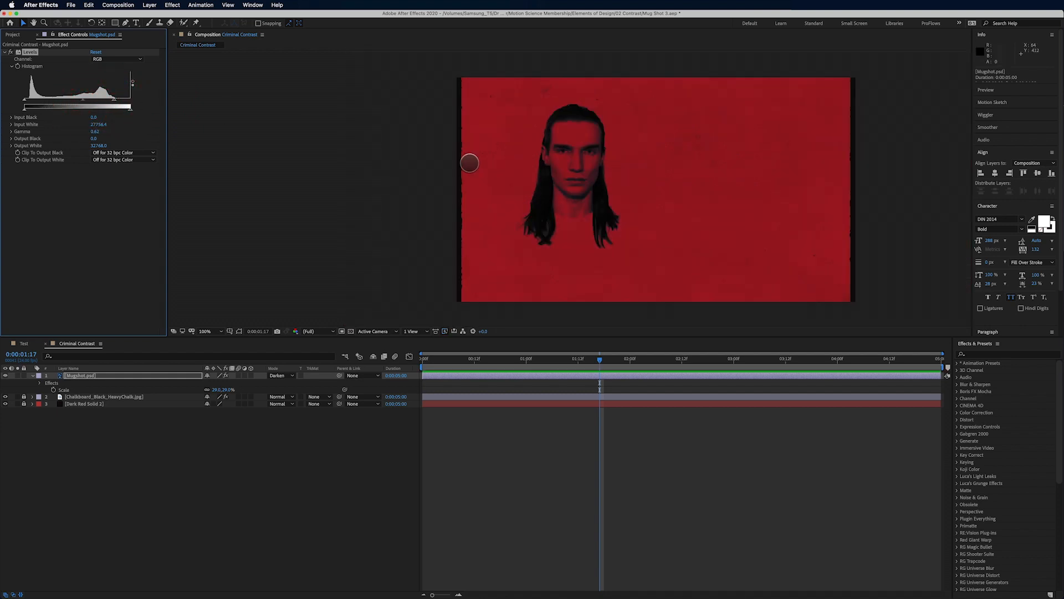
# Step: Raise the portrait's Levels input black to about 1285 and bring the gamma to 0.83
pyautogui.moveTo(24, 101); pyautogui.dragTo(31, 100)
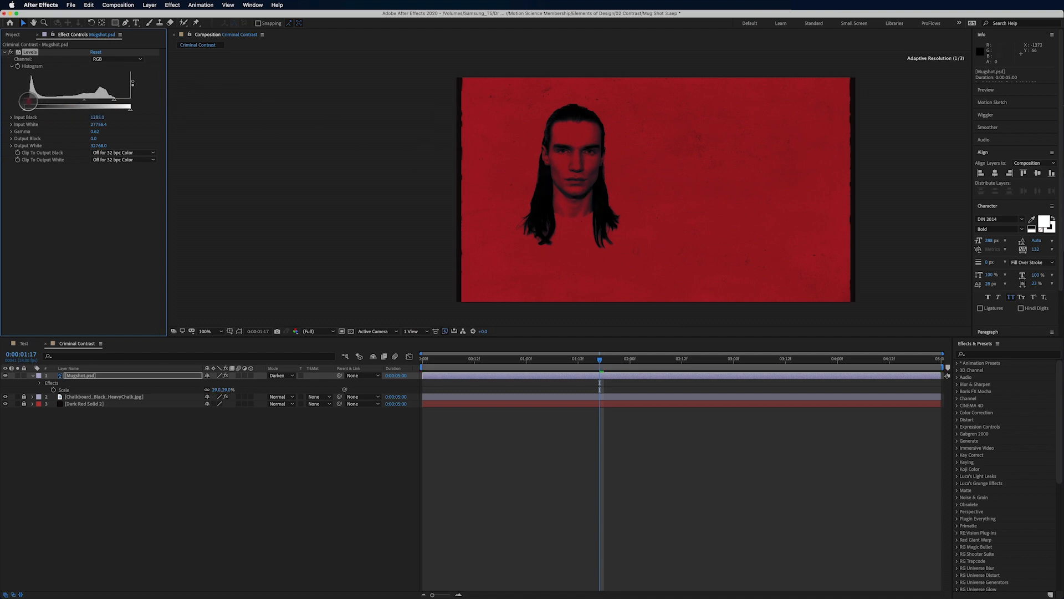
pyautogui.moveTo(26, 101); pyautogui.dragTo(72, 102)
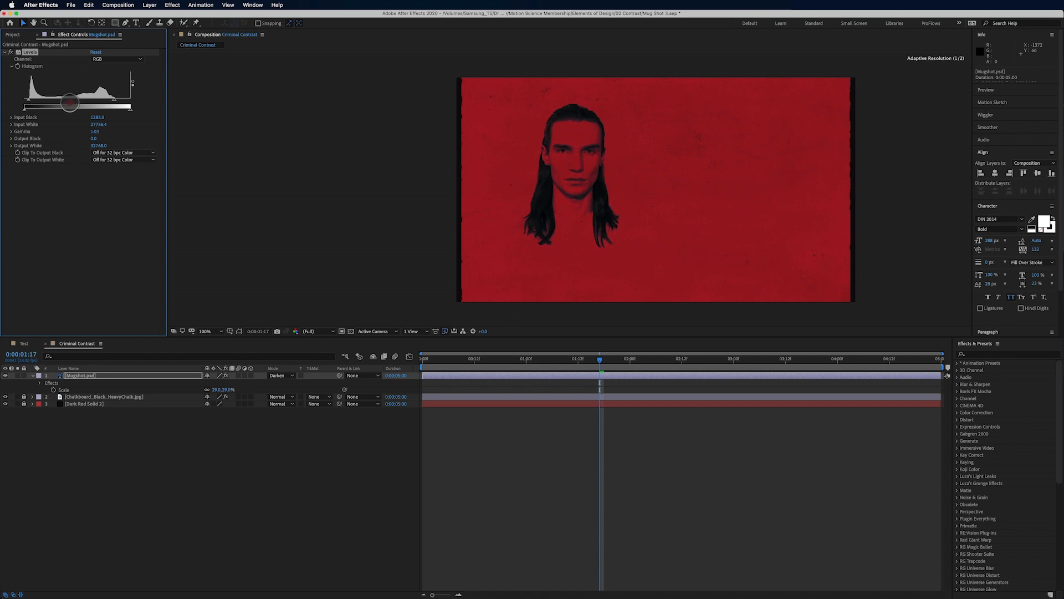
pyautogui.moveTo(60, 102); pyautogui.dragTo(66, 101)
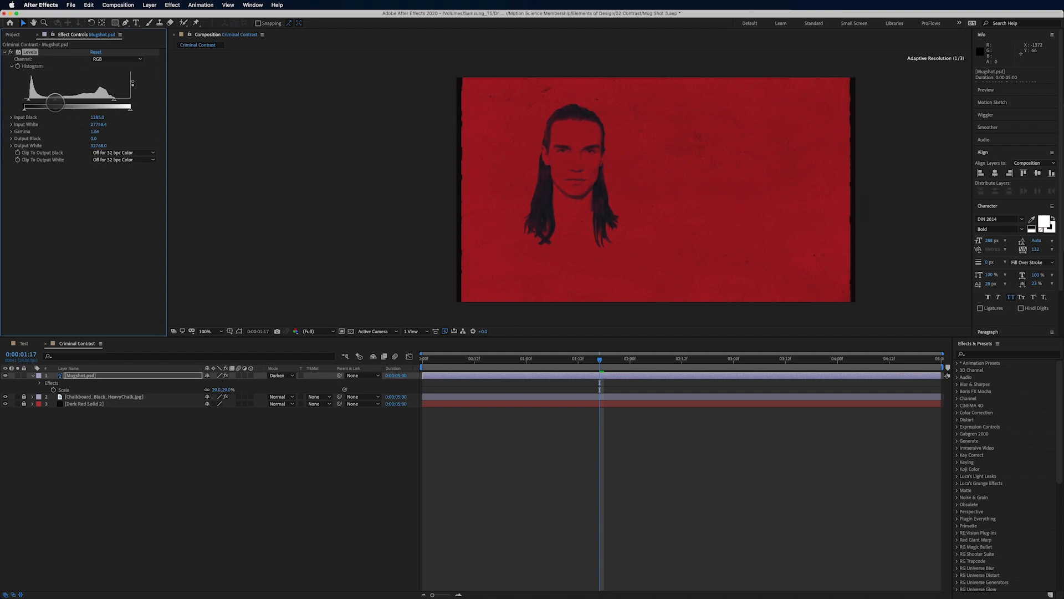
pyautogui.moveTo(55, 102); pyautogui.dragTo(75, 100)
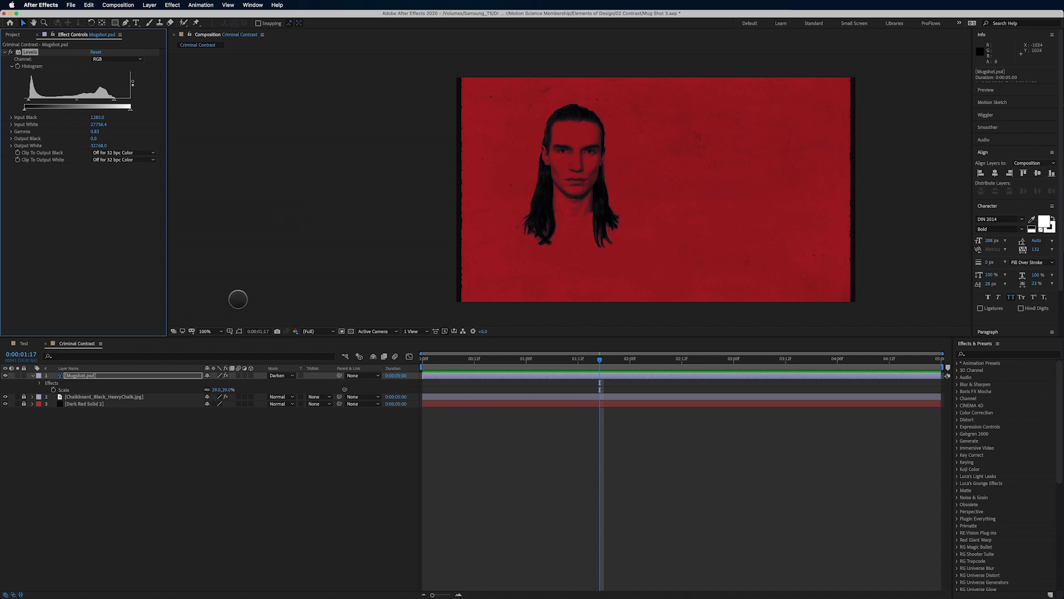
# Step: Add fingerprint-456483.jpg above the portrait, try the Screen blending mode, and settle on Multiply
pyautogui.click(12, 34)
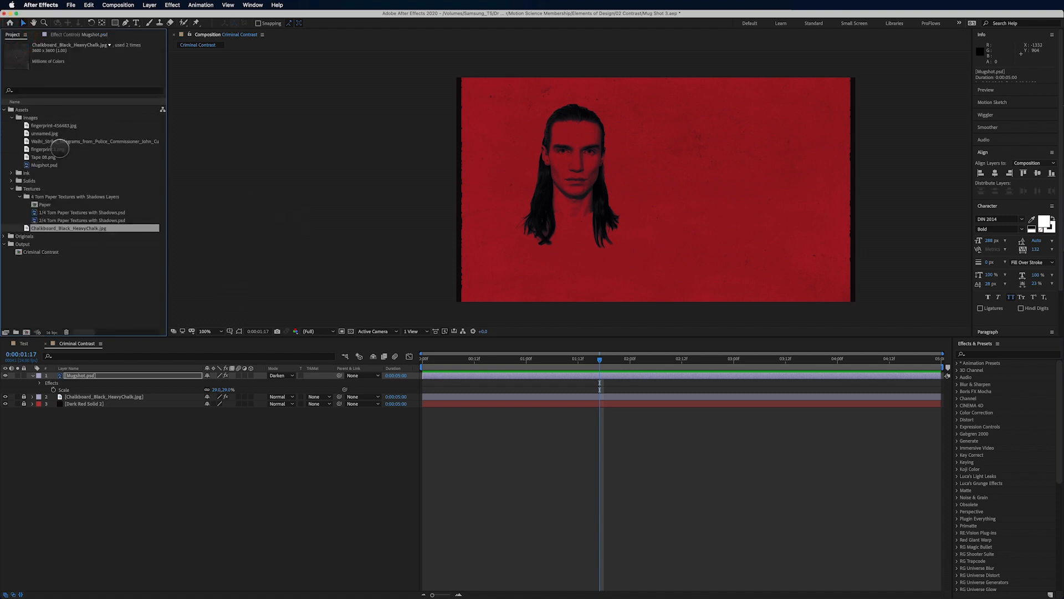
pyautogui.click(49, 126)
pyautogui.moveTo(49, 129); pyautogui.dragTo(815, 252)
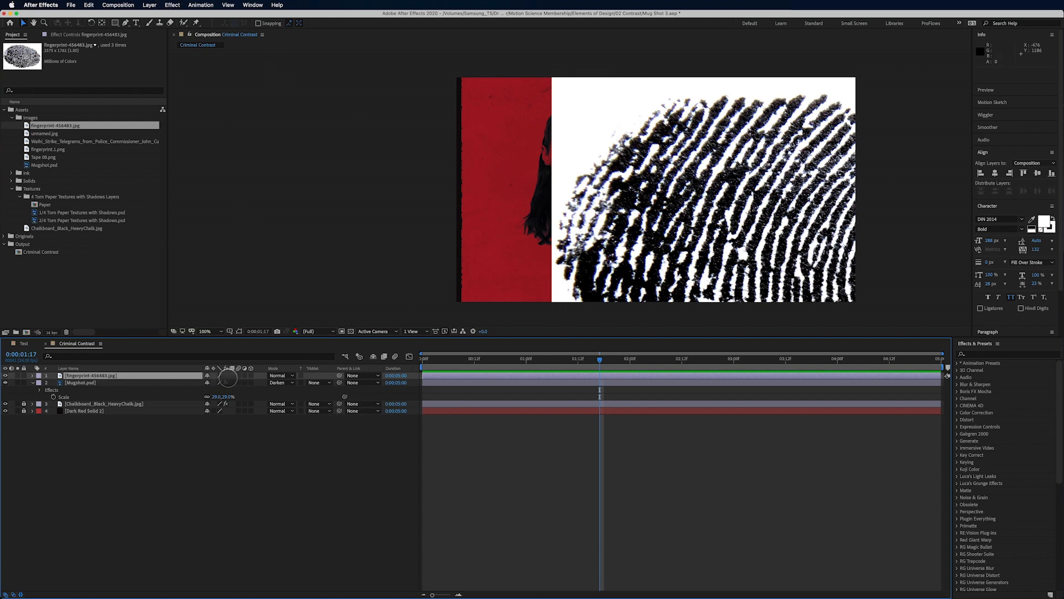
pyautogui.click(279, 376)
pyautogui.click(293, 330)
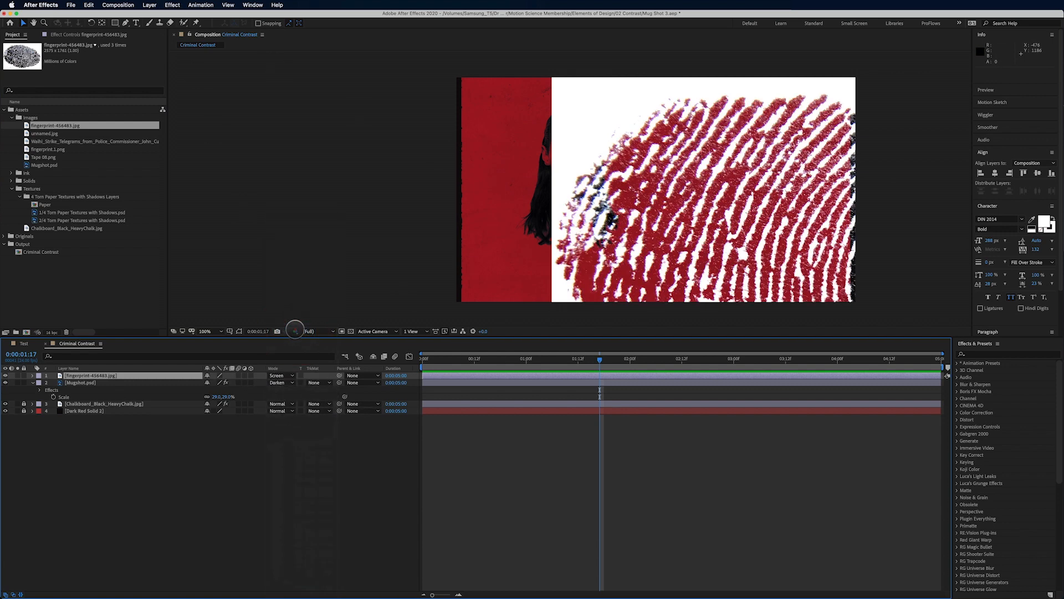
pyautogui.click(280, 375)
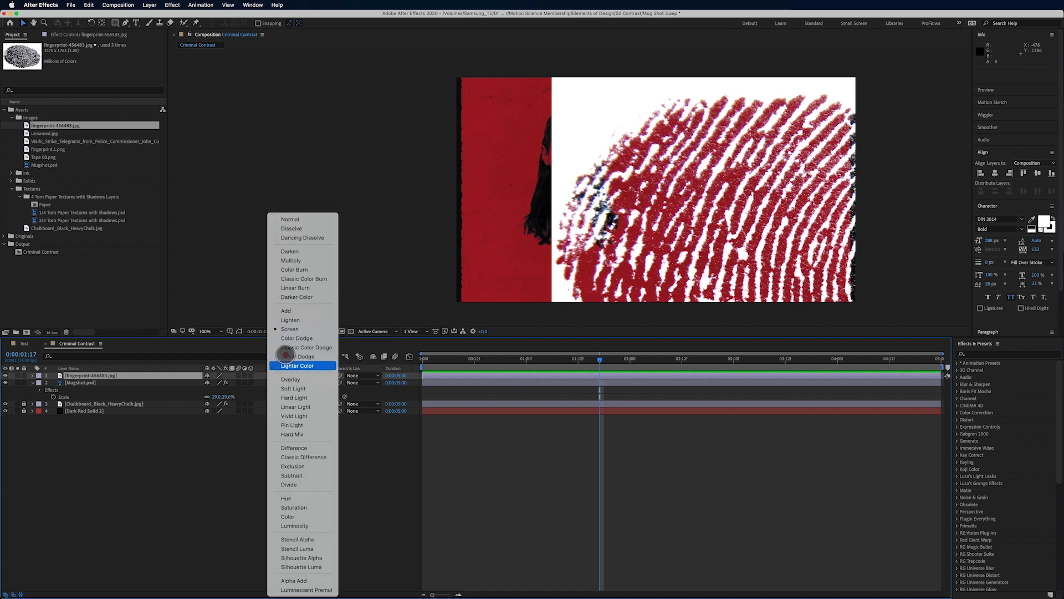
pyautogui.click(304, 260)
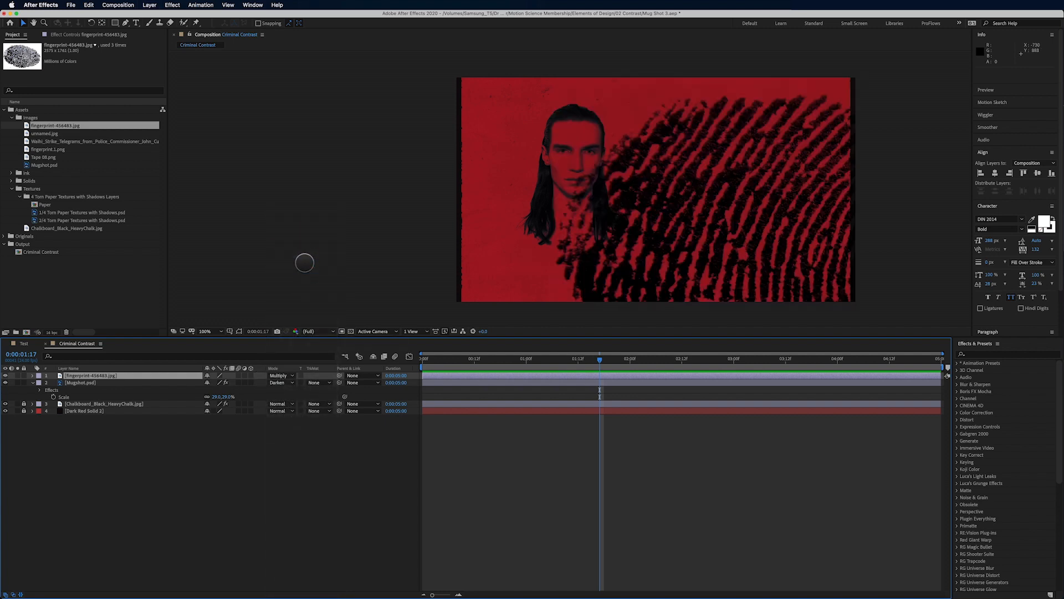
# Step: Scale down the fingerprint, rotate it to -103°, and place it partly off the canvas's right edge at about 1920, 468
pyautogui.press('s')
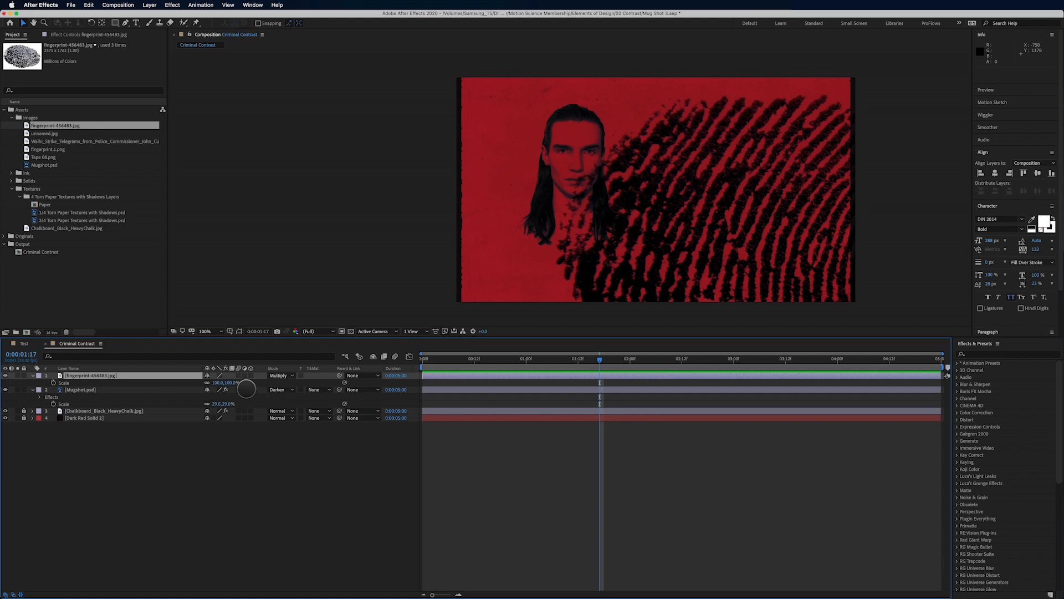
pyautogui.moveTo(232, 382); pyautogui.dragTo(181, 392)
pyautogui.press('r')
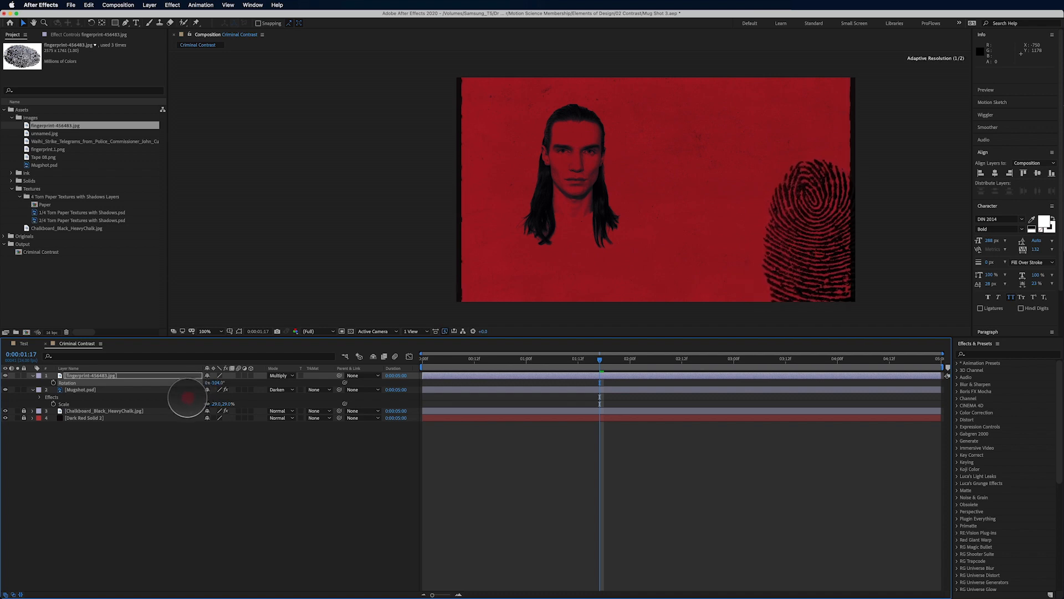
pyautogui.moveTo(855, 231); pyautogui.dragTo(830, 170)
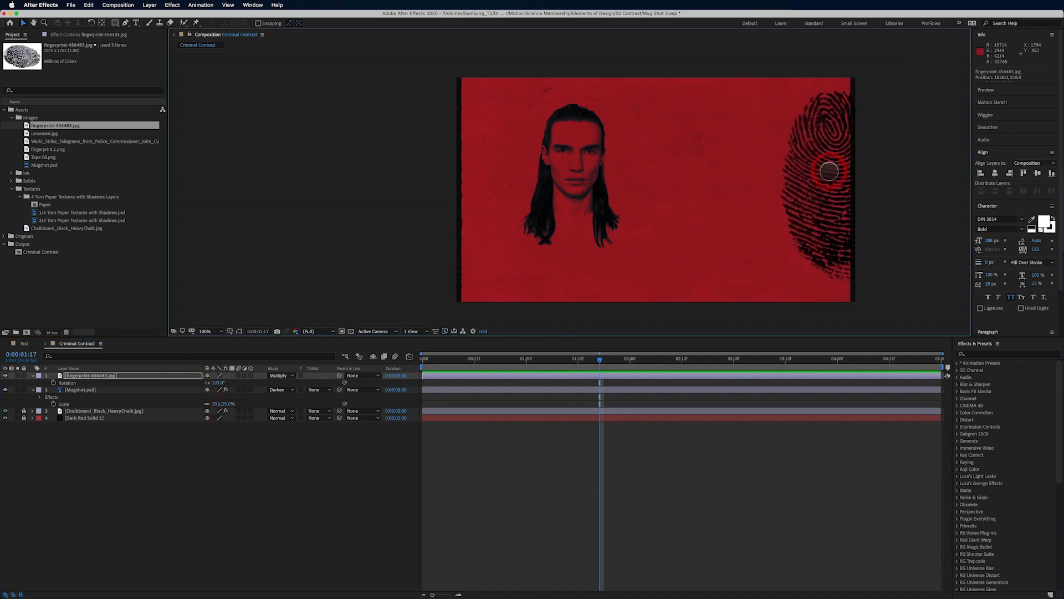
pyautogui.rightClick(829, 171)
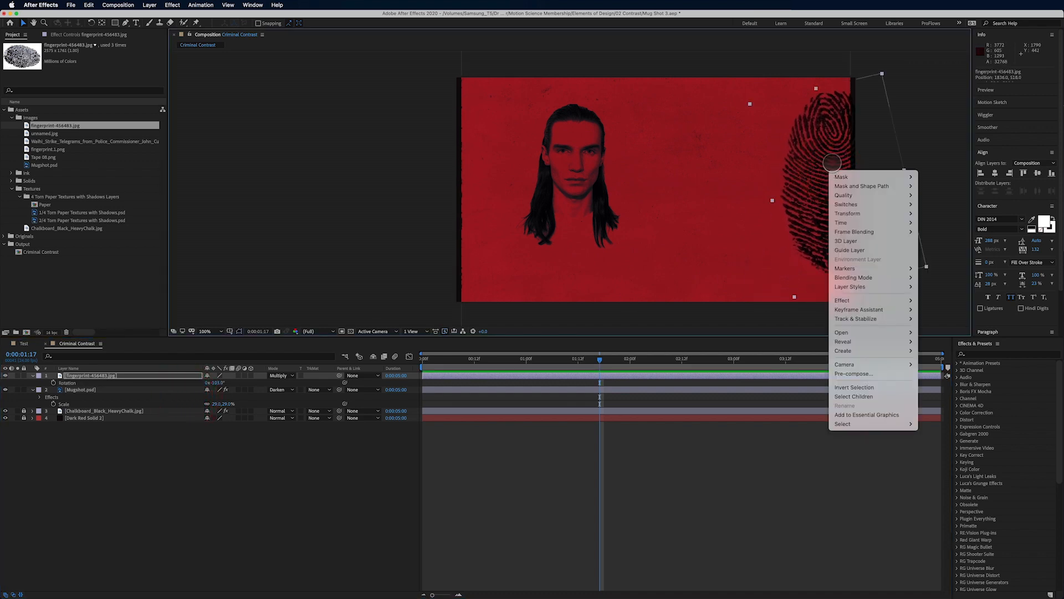
pyautogui.click(819, 162)
pyautogui.moveTo(819, 166); pyautogui.dragTo(835, 160)
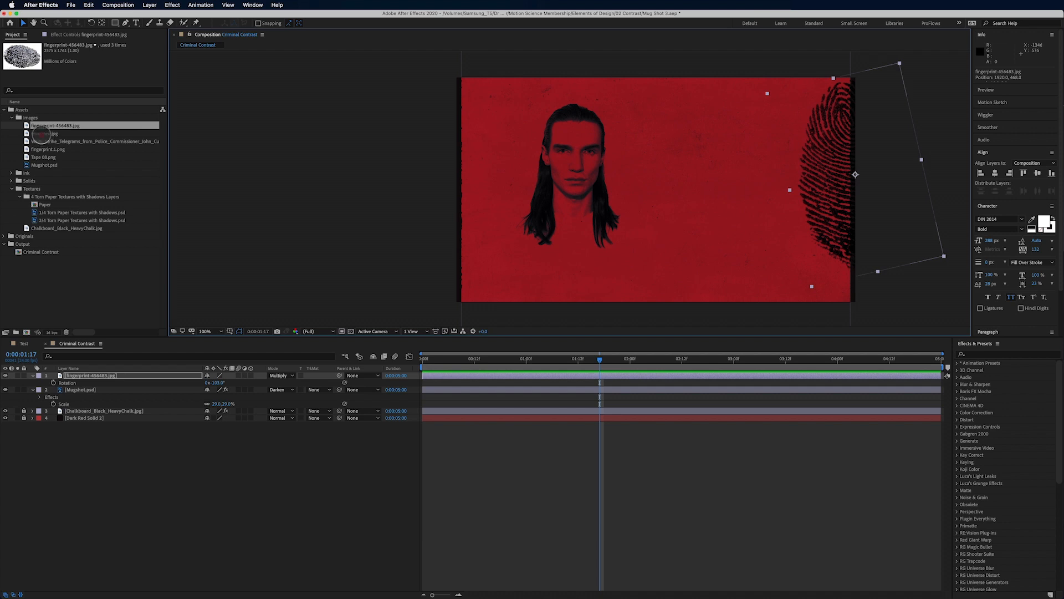
# Step: Add unnamed.jpg and the Waihi strike telegram image to the composition, scaling the telegram to 34%
pyautogui.click(40, 134)
pyautogui.moveTo(65, 141); pyautogui.dragTo(630, 290)
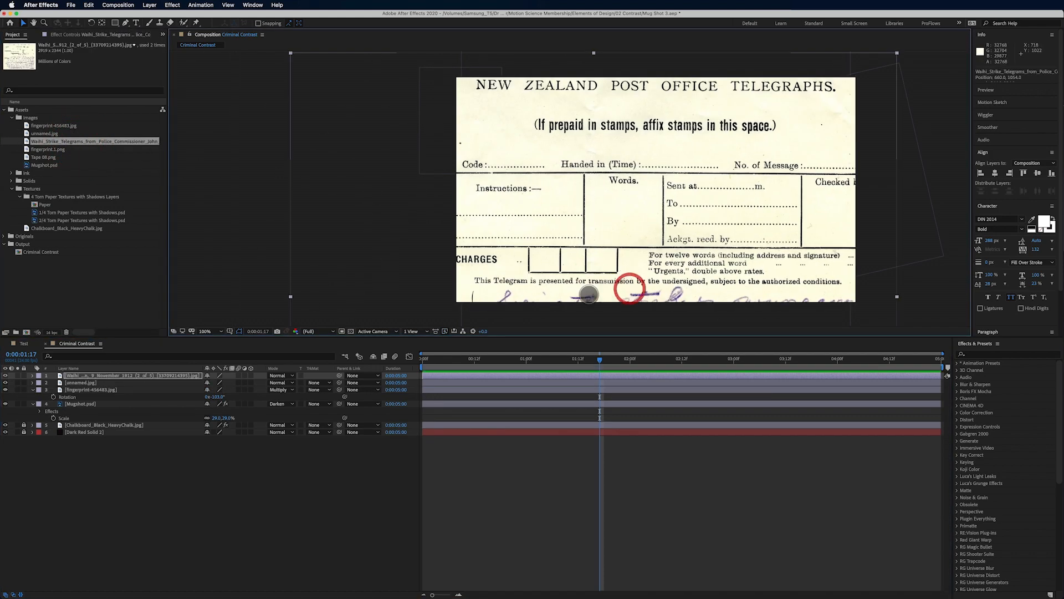
pyautogui.press('s')
pyautogui.moveTo(239, 383); pyautogui.dragTo(219, 395)
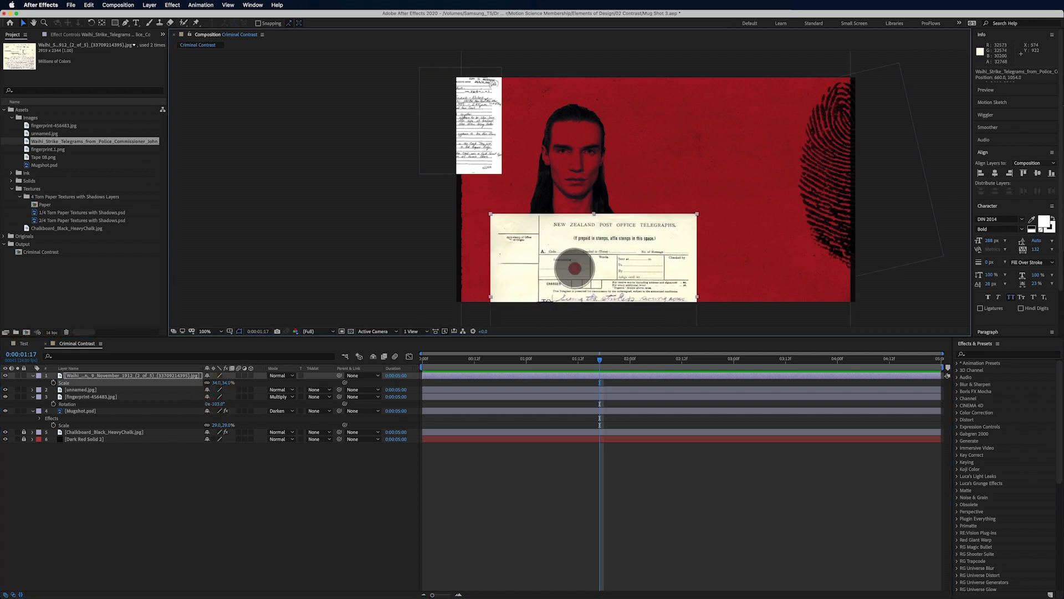
# Step: Set the telegram's blending mode to Darken and position it around the portrait's lower part at about 560, 956
pyautogui.moveTo(571, 270); pyautogui.dragTo(558, 245)
pyautogui.moveTo(277, 375); pyautogui.dragTo(307, 254)
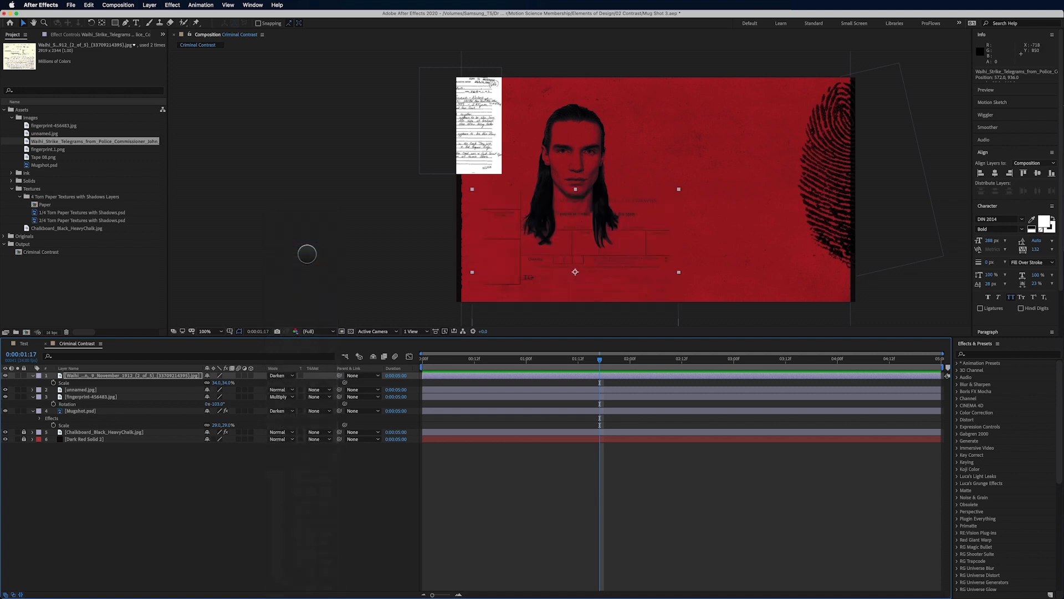
pyautogui.moveTo(570, 264); pyautogui.dragTo(565, 269)
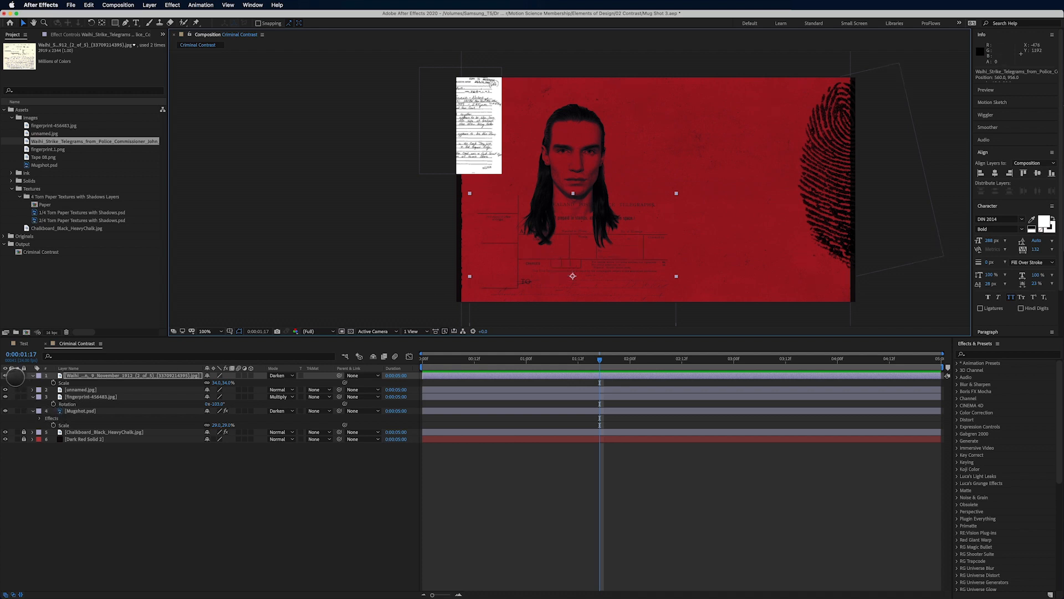
# Step: Hide the telegram layer and blend the handwritten unnamed.jpg in Darken mode at the canvas's upper-left edge
pyautogui.click(83, 396)
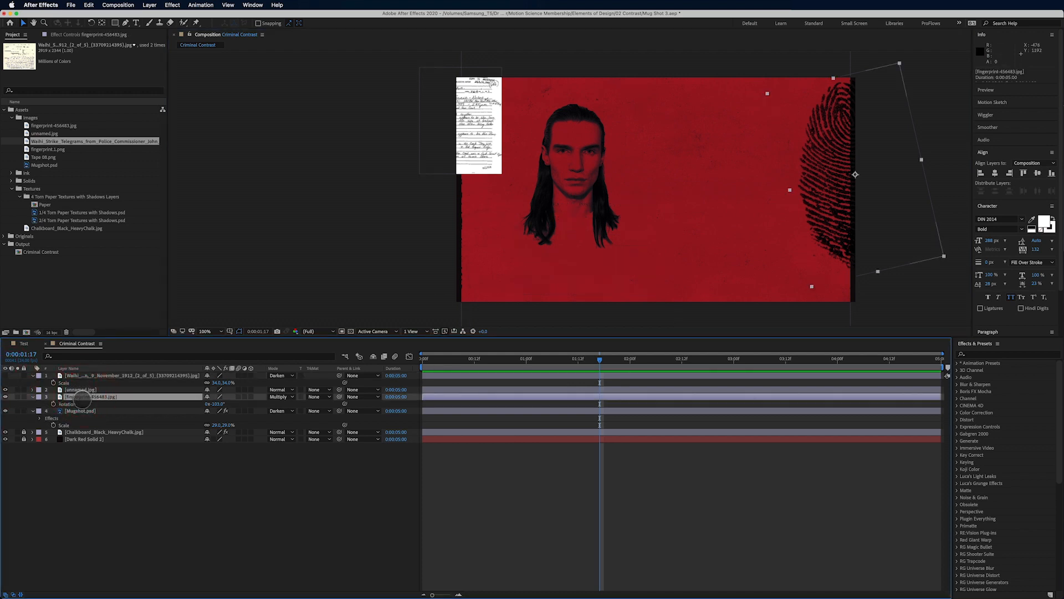
pyautogui.click(80, 390)
pyautogui.click(289, 390)
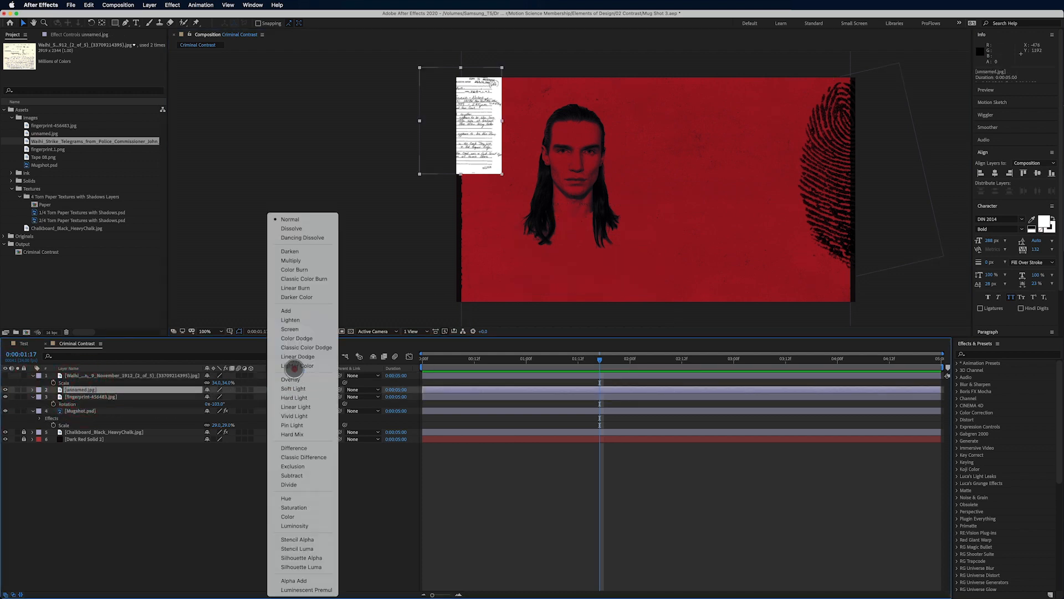
pyautogui.click(304, 251)
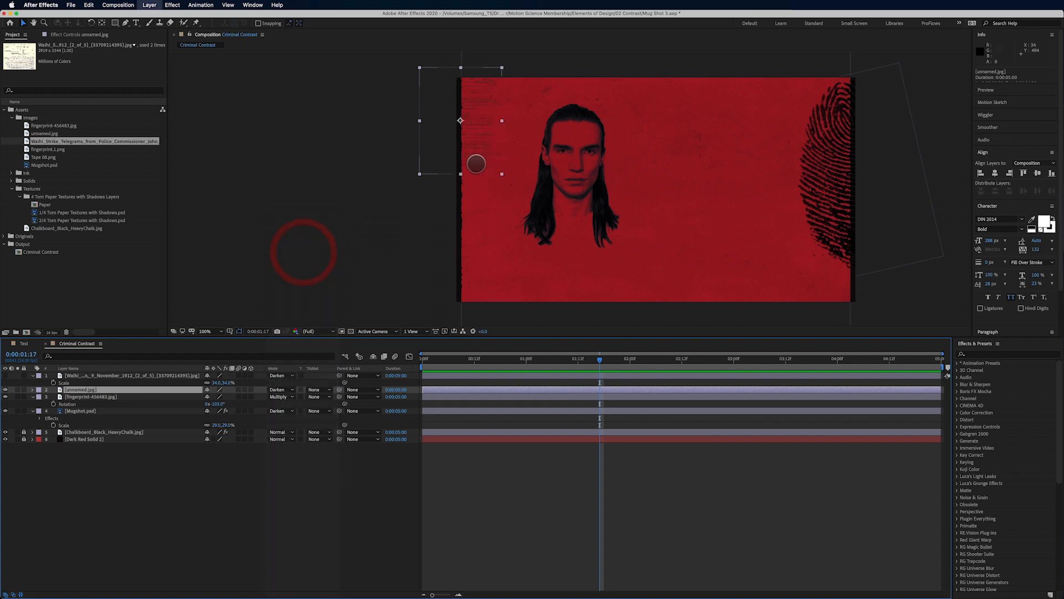
pyautogui.moveTo(480, 158)
pyautogui.mouseDown()
pyautogui.moveTo(561, 272)
pyautogui.moveTo(518, 185)
pyautogui.moveTo(527, 175)
pyautogui.moveTo(529, 213)
pyautogui.moveTo(520, 213)
pyautogui.moveTo(503, 163)
pyautogui.moveTo(484, 161)
pyautogui.mouseUp()
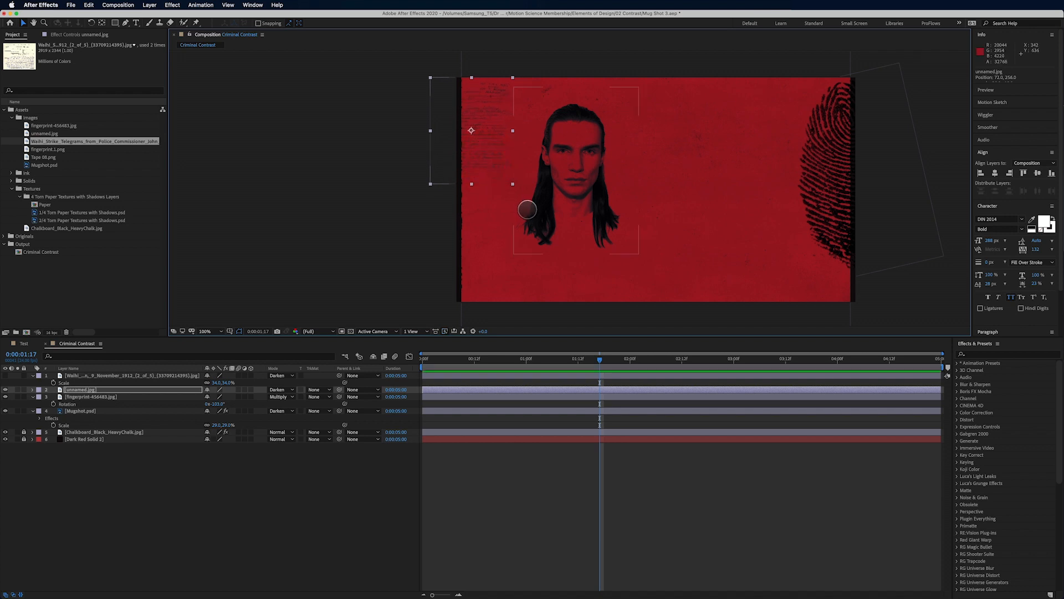
# Step: Adjust the handwritten page's placement along the canvas's left edge to about 54, 278
pyautogui.press('space')
pyautogui.moveTo(563, 218); pyautogui.dragTo(490, 206)
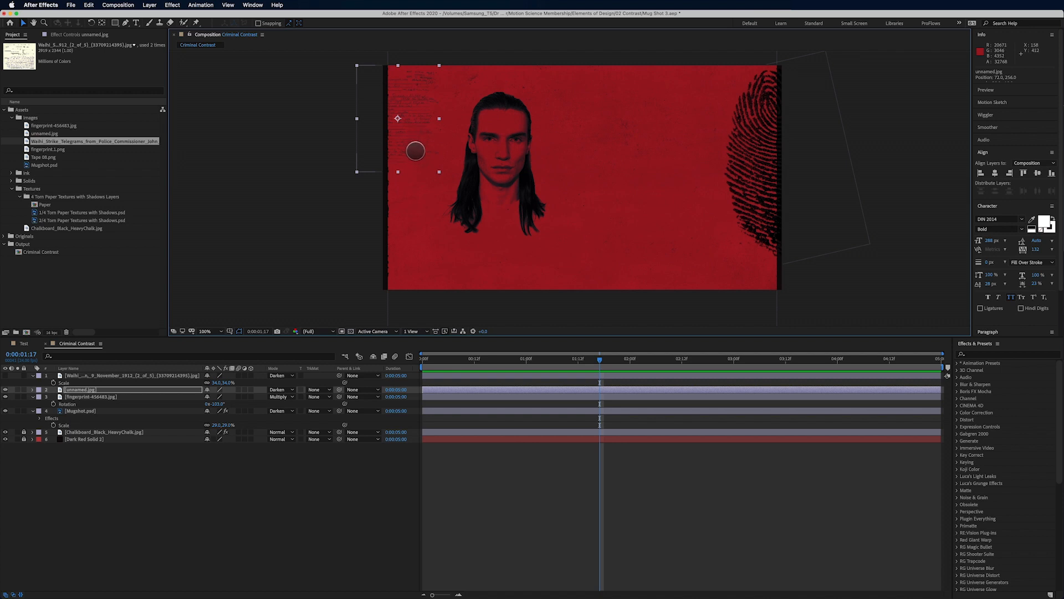
pyautogui.press('.')
pyautogui.press('space')
pyautogui.moveTo(351, 149); pyautogui.dragTo(460, 272)
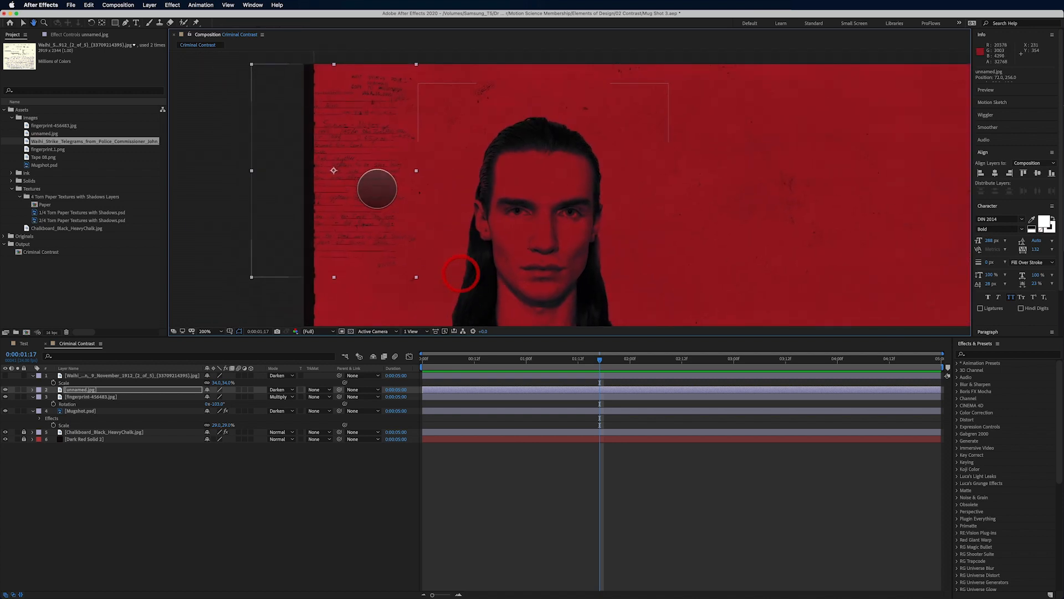
pyautogui.moveTo(363, 178); pyautogui.dragTo(357, 185)
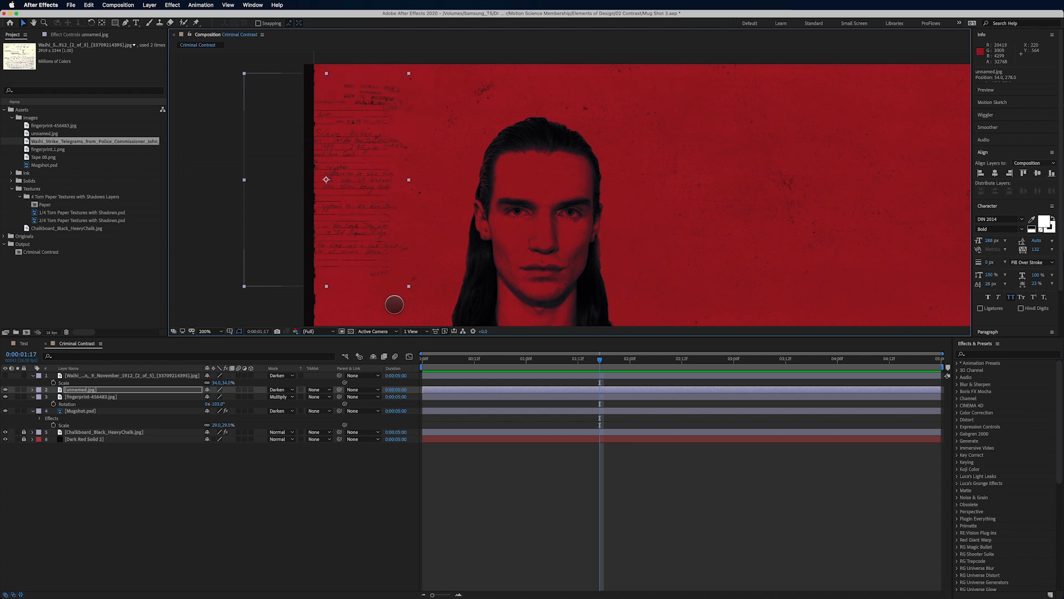
# Step: Show the telegram layer again, reposition it at the lower left to about 518, 960, and inspect it at 200%
pyautogui.press(',')
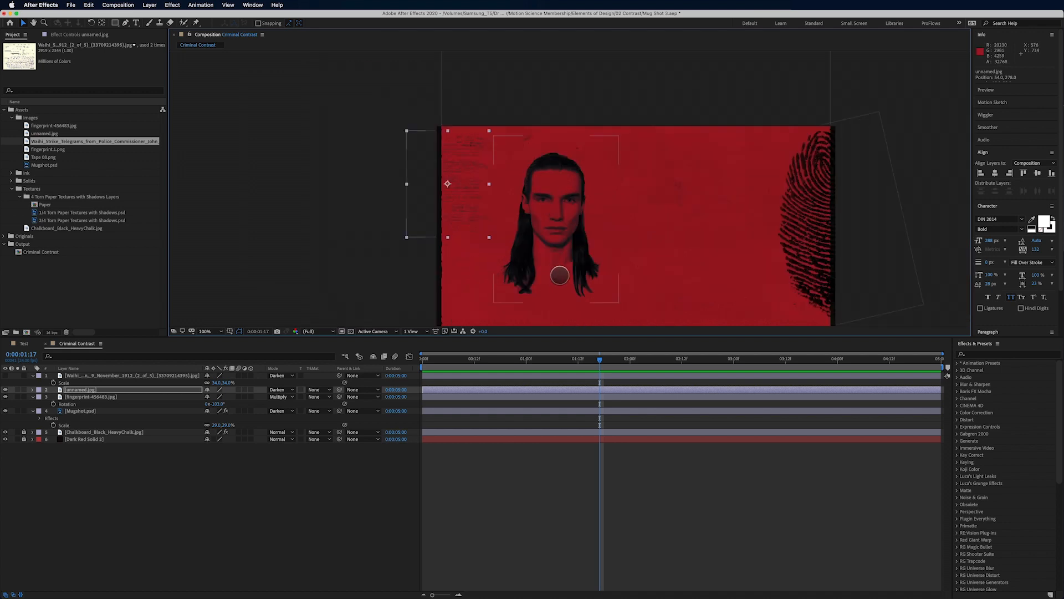
pyautogui.press('space')
pyautogui.moveTo(552, 276); pyautogui.dragTo(483, 233)
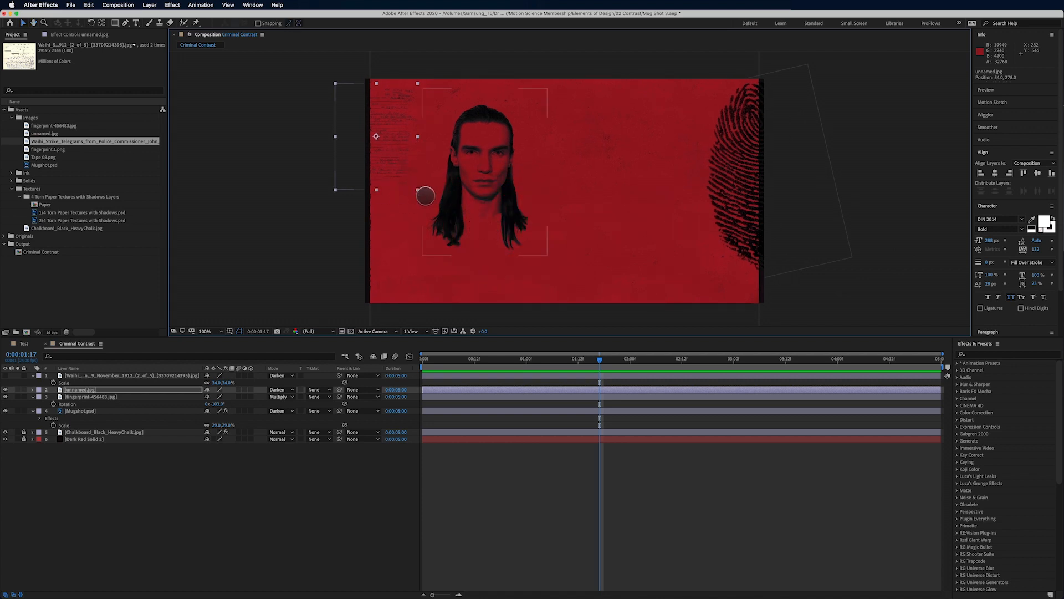
pyautogui.click(783, 202)
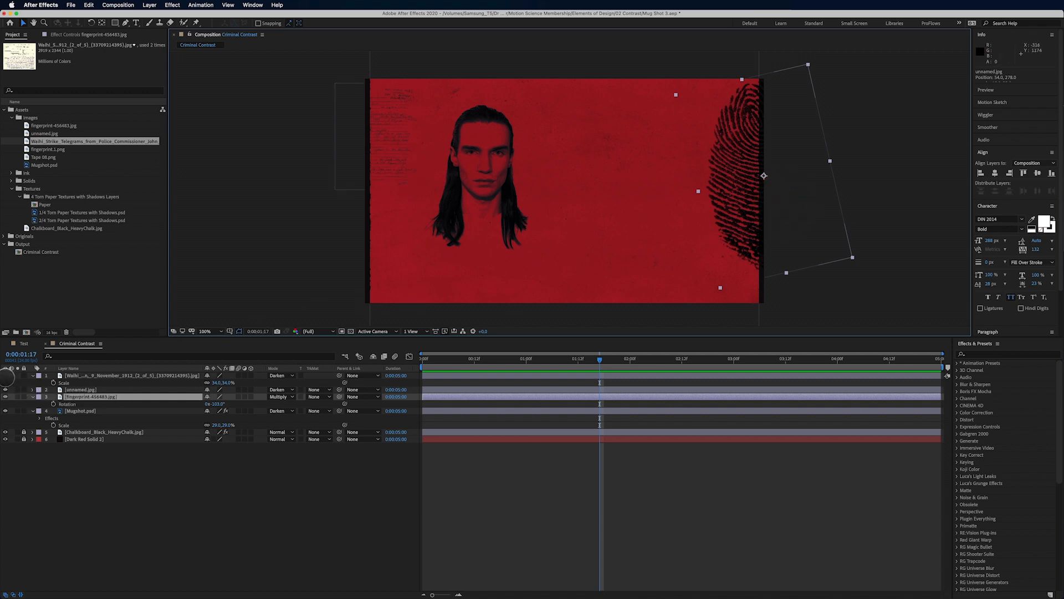
pyautogui.click(490, 264)
pyautogui.moveTo(488, 267)
pyautogui.mouseDown()
pyautogui.moveTo(478, 269)
pyautogui.moveTo(488, 263)
pyautogui.mouseUp()
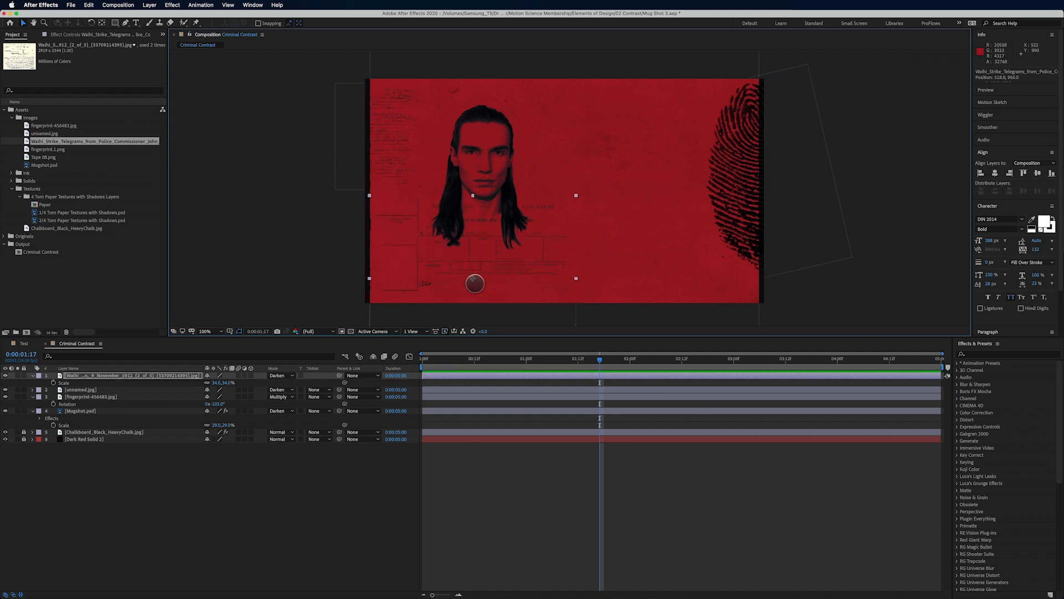
pyautogui.scroll(1, 475, 283)
pyautogui.moveTo(474, 282); pyautogui.dragTo(538, 225)
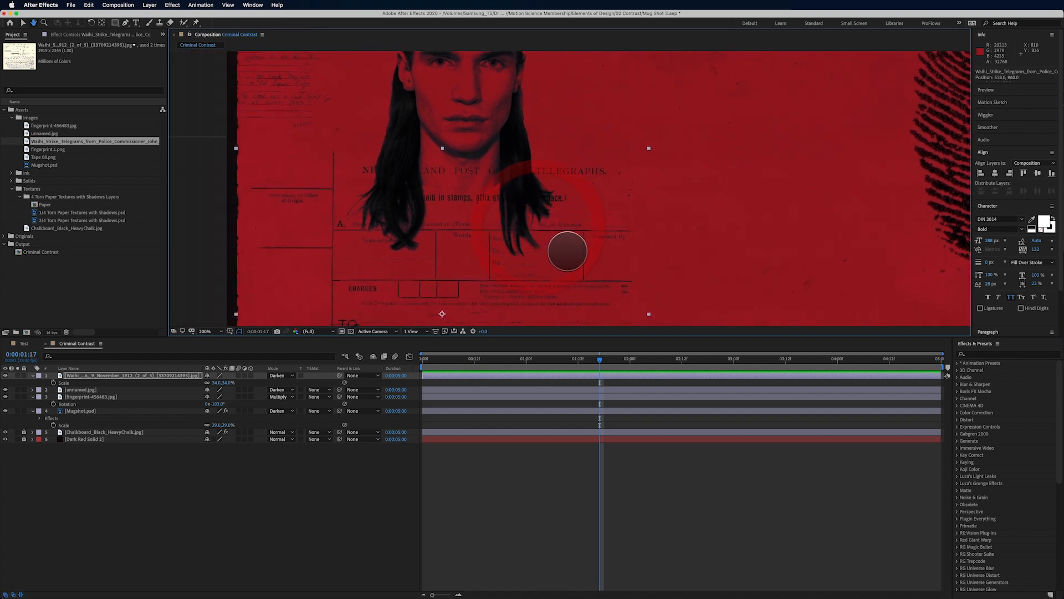
# Step: Cut a small rectangle around the end of the telegram's printed heading, beside the portrait's neck, using a mask set to Subtract
pyautogui.press('v')
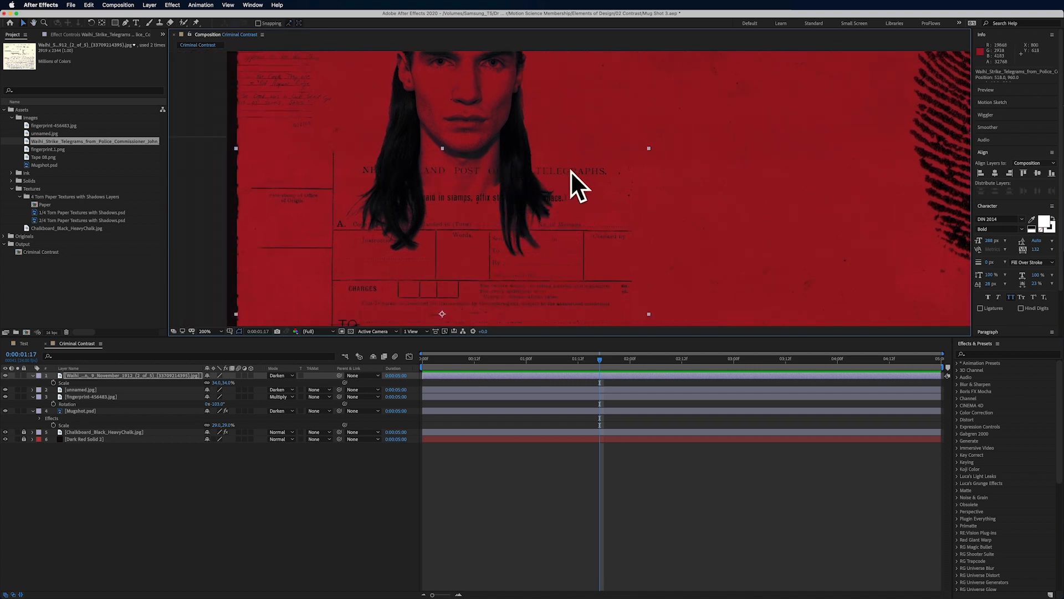
pyautogui.click(115, 23)
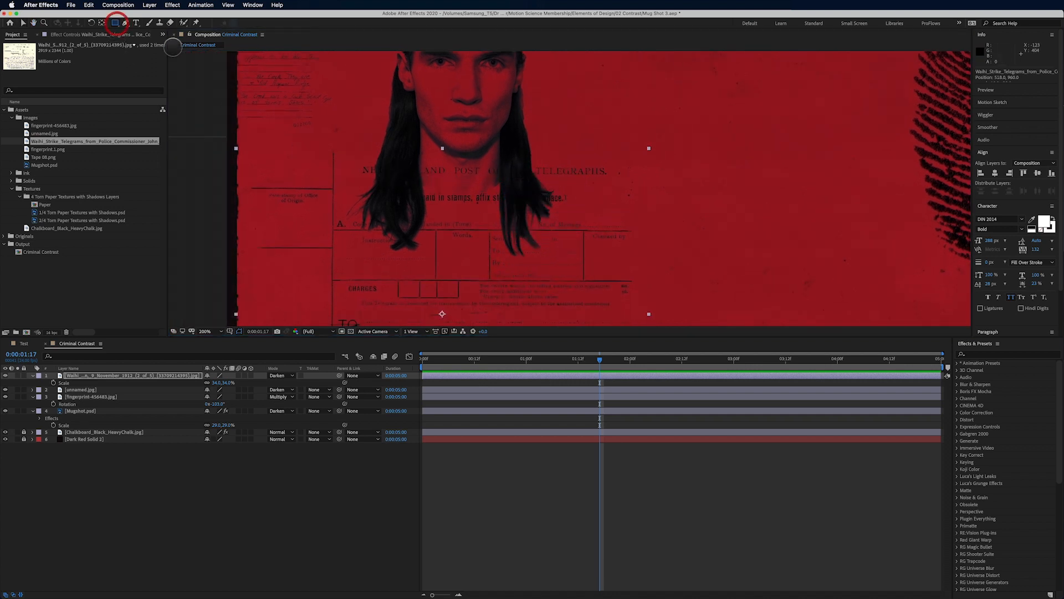
pyautogui.moveTo(532, 161); pyautogui.dragTo(618, 181)
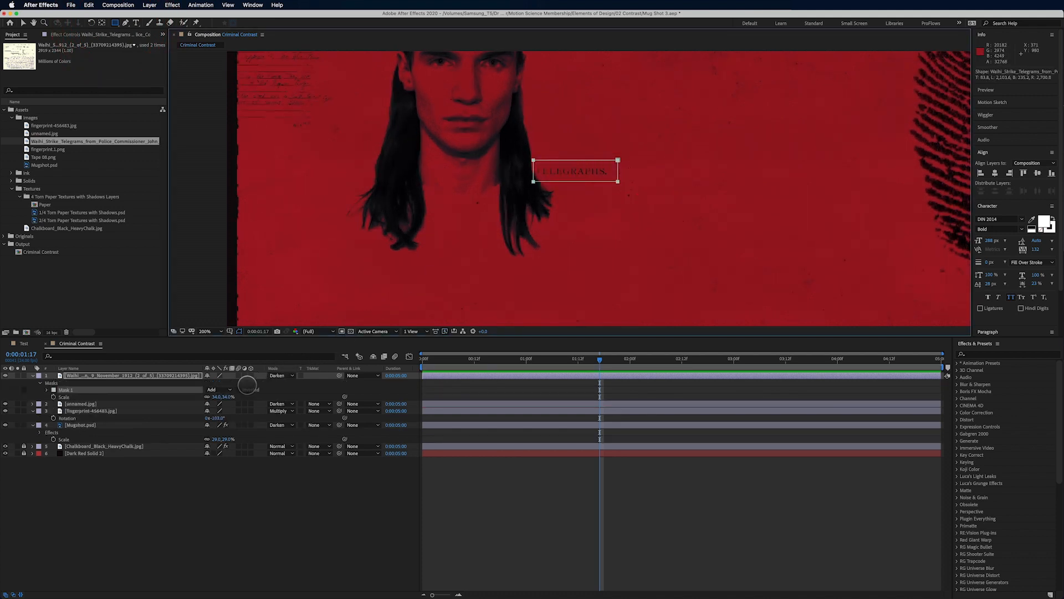
pyautogui.click(220, 389)
pyautogui.click(225, 413)
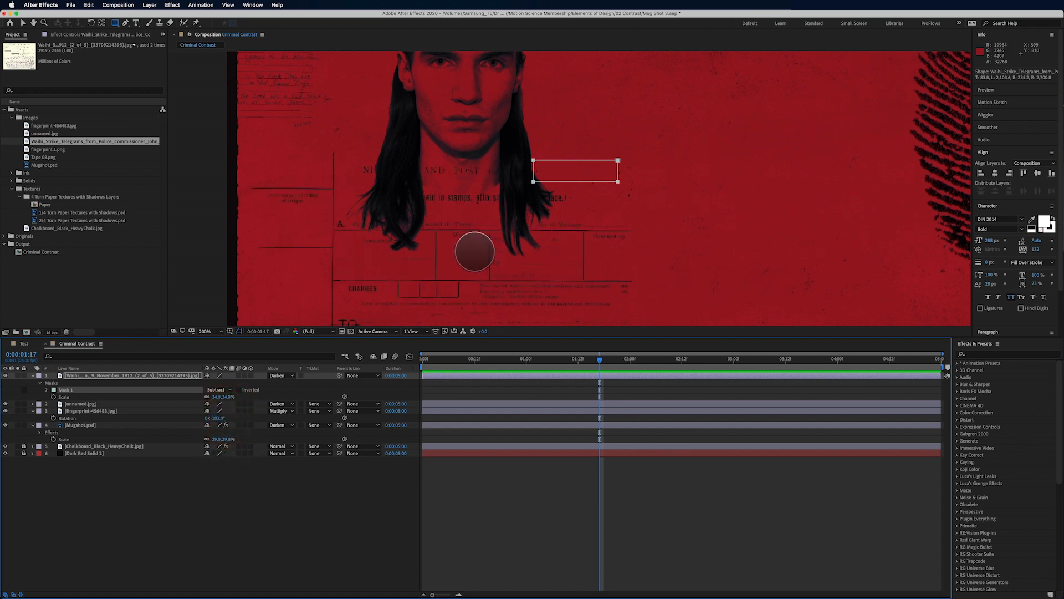
pyautogui.press('space')
pyautogui.moveTo(469, 250); pyautogui.dragTo(503, 204)
pyautogui.moveTo(559, 229); pyautogui.dragTo(580, 245)
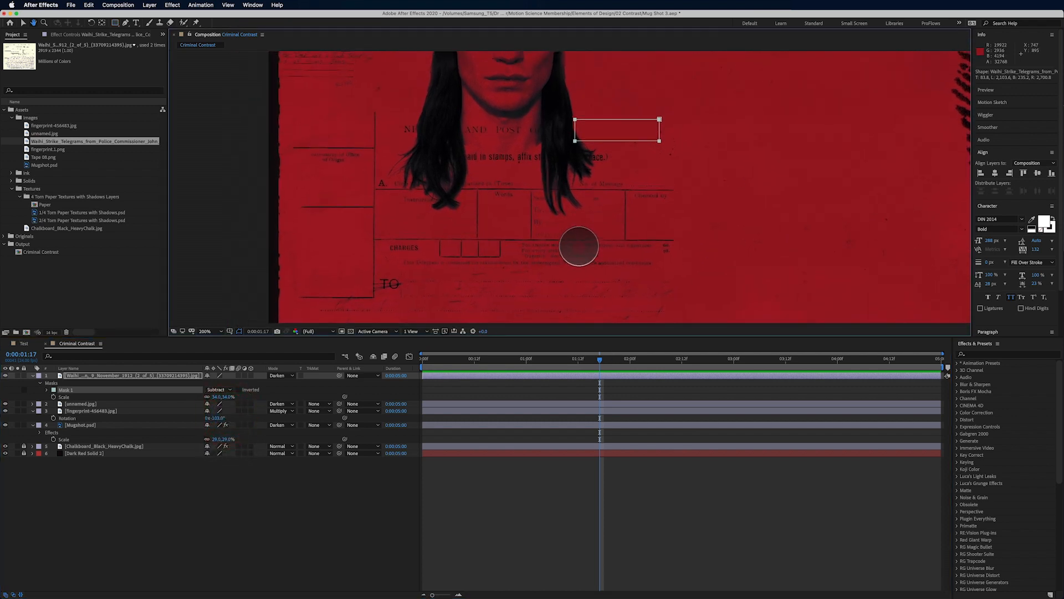
pyautogui.moveTo(411, 198); pyautogui.dragTo(468, 231)
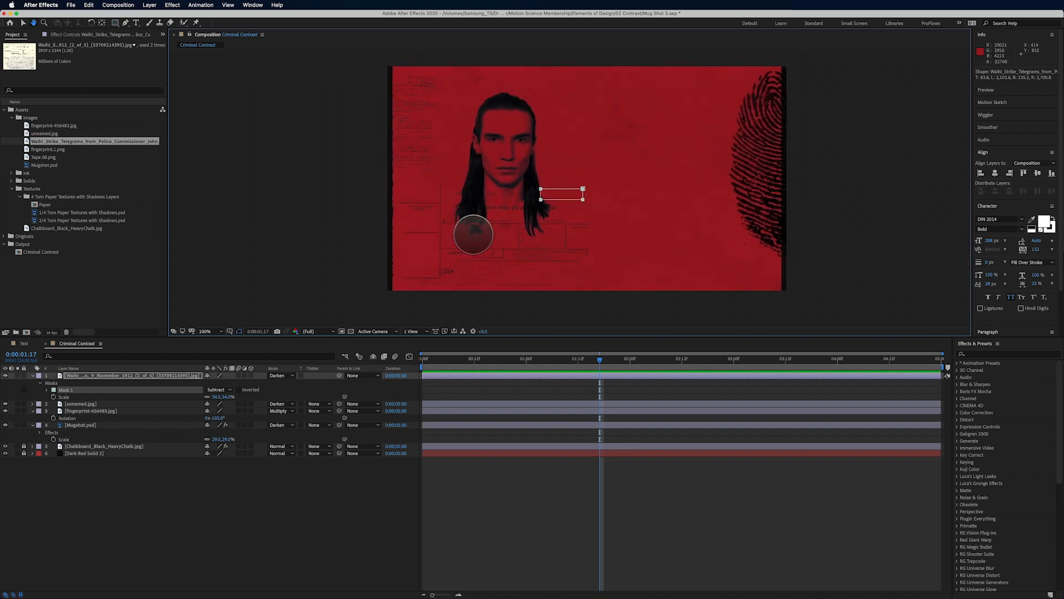
pyautogui.click(25, 23)
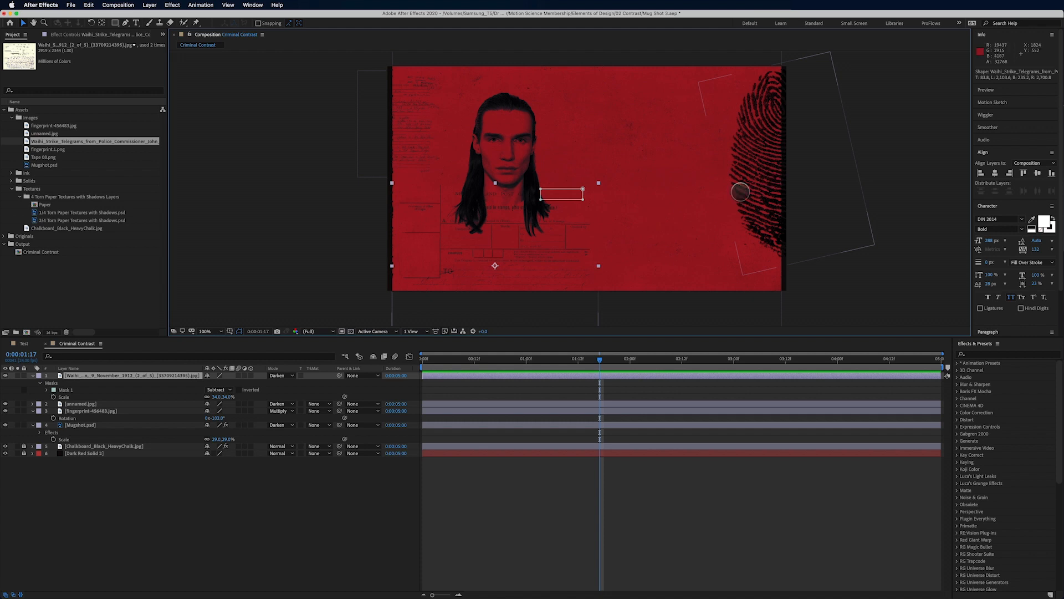
# Step: Set the fingerprint layer's blending mode to Darken
pyautogui.click(112, 411)
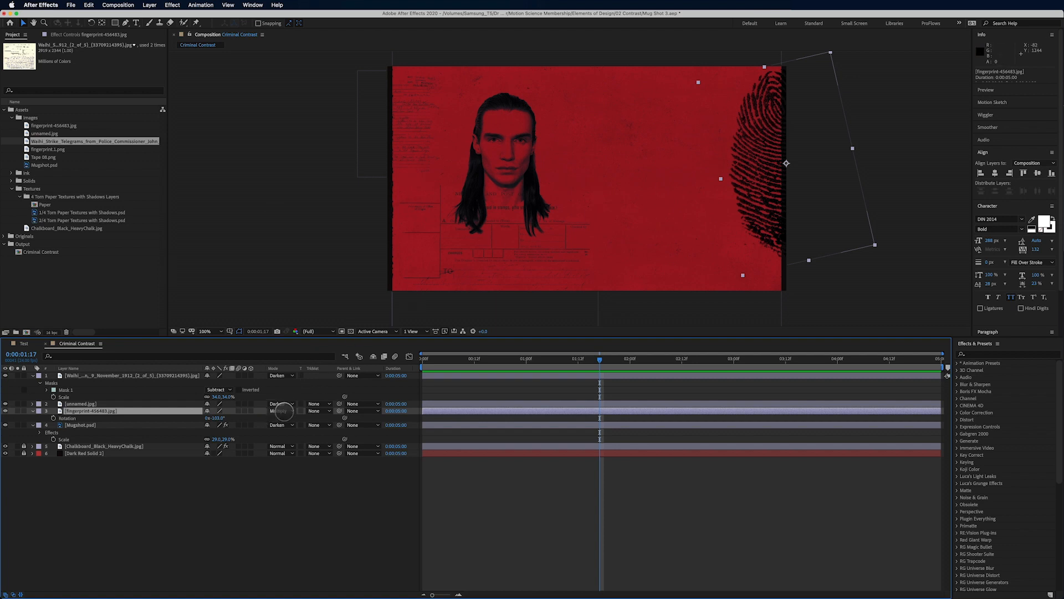
pyautogui.click(283, 411)
pyautogui.click(299, 252)
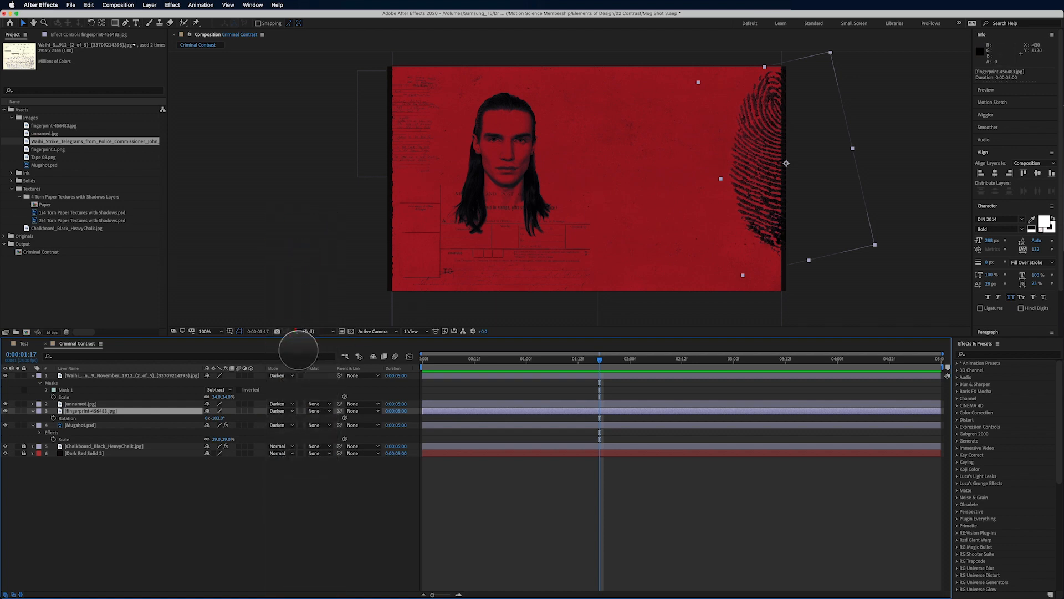
# Step: Try the Color Burn blending mode on the telegram layer
pyautogui.click(276, 376)
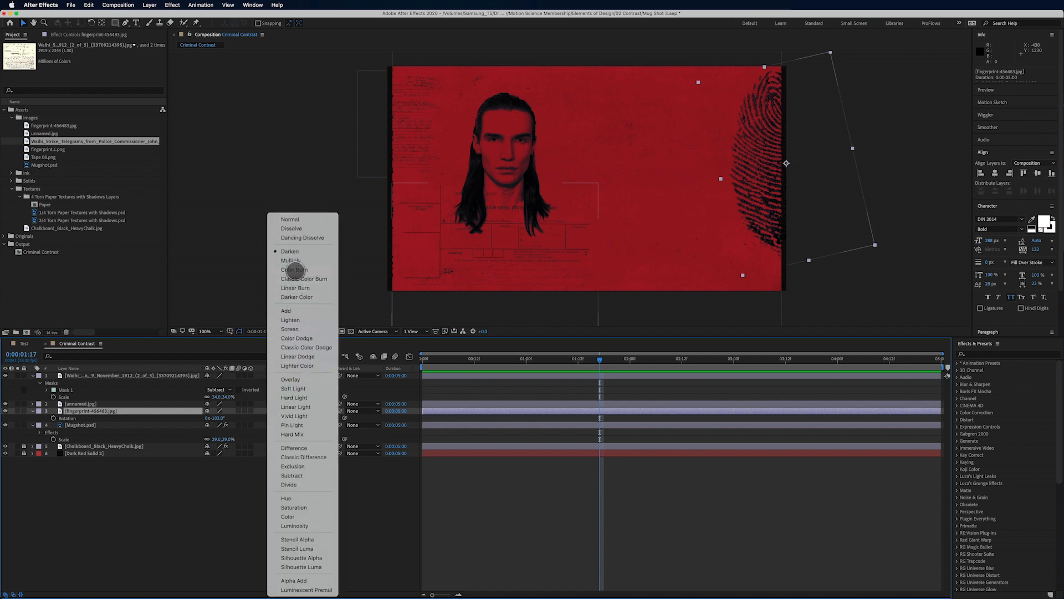
pyautogui.click(294, 269)
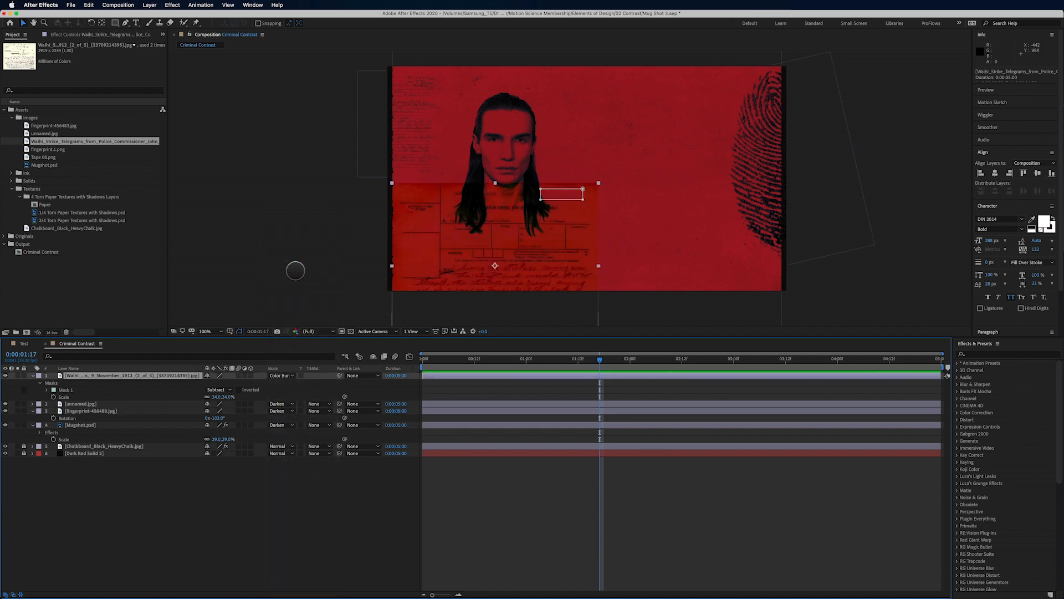
pyautogui.press('super+z')
# Step: Try the Color Burn blending mode on the fingerprint layer
pyautogui.click(118, 411)
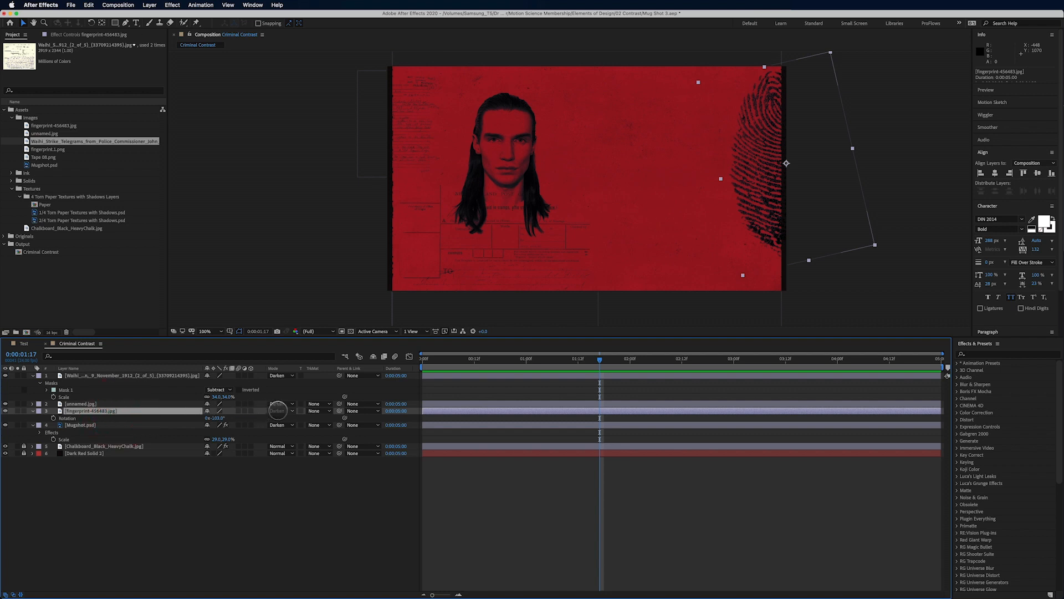
pyautogui.click(277, 410)
pyautogui.click(299, 269)
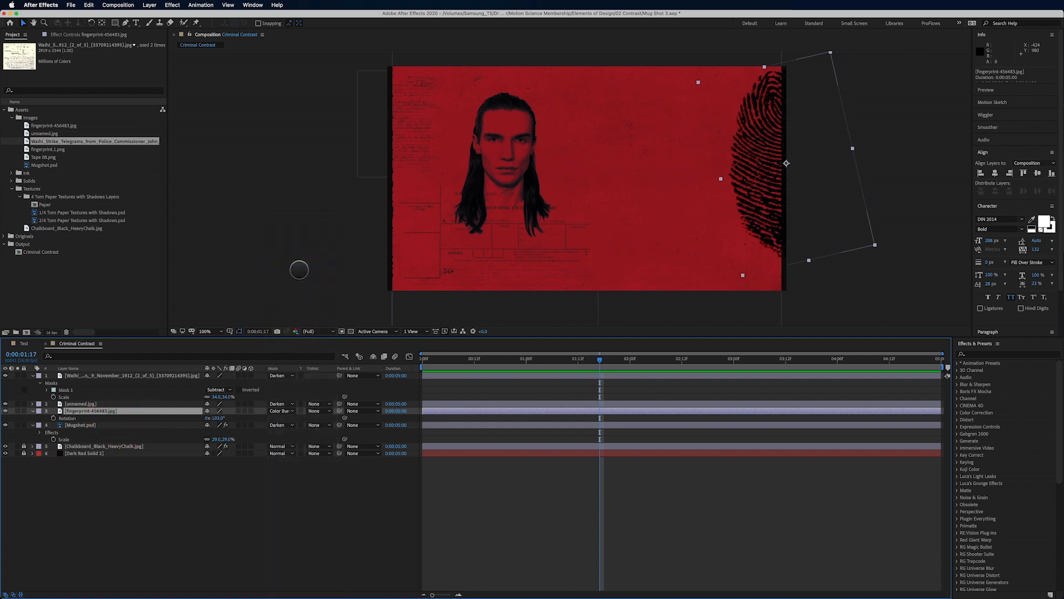
pyautogui.press('super+z')
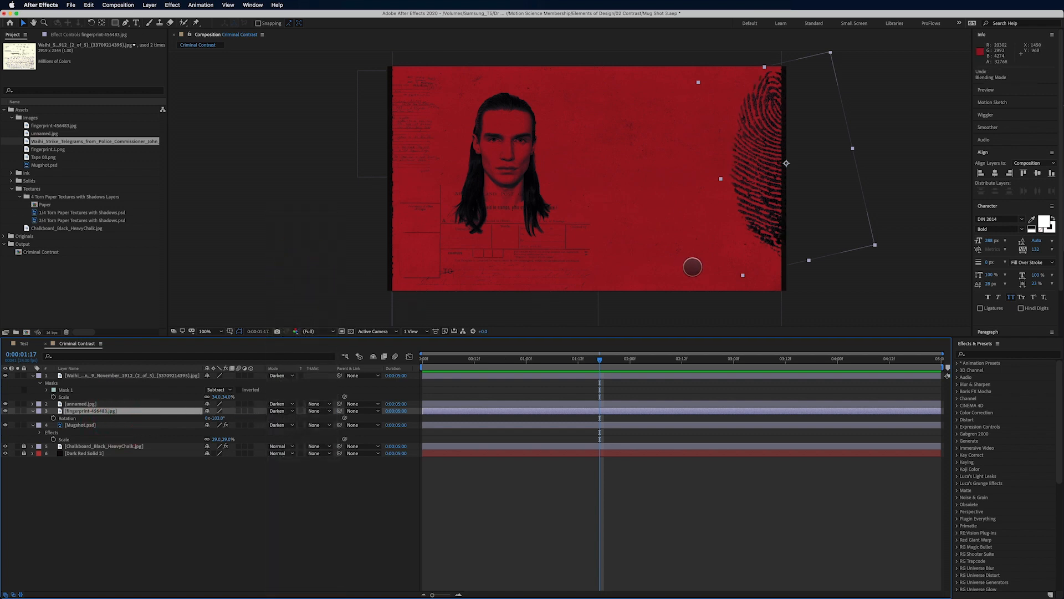
# Step: Add 1/4 Torn Paper Textures with Shadows.psd above all layers and lower it until its torn edge crosses the upper part of the canvas
pyautogui.moveTo(722, 255); pyautogui.dragTo(698, 261)
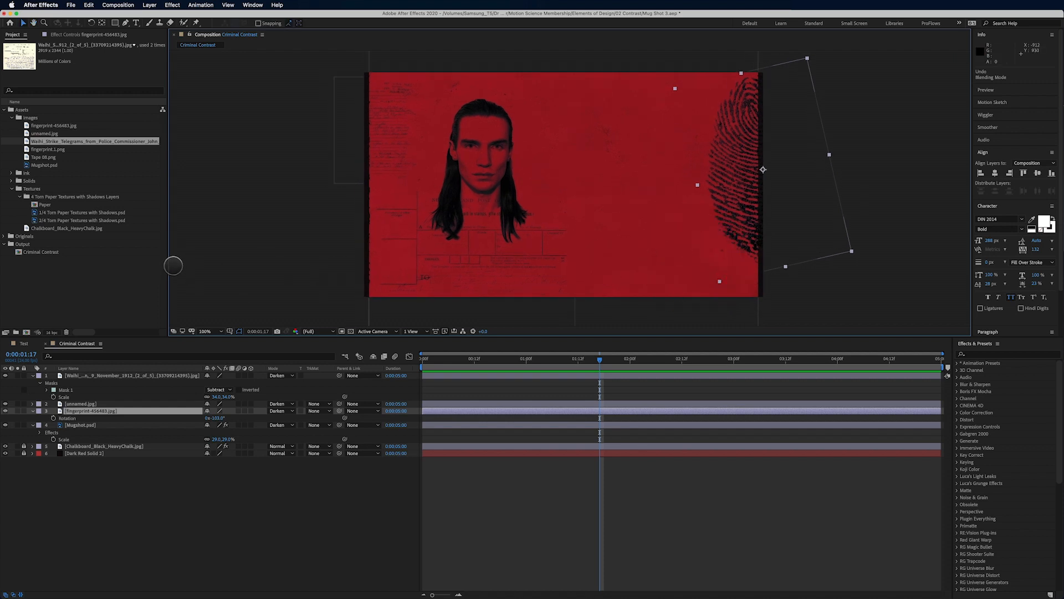
pyautogui.click(80, 213)
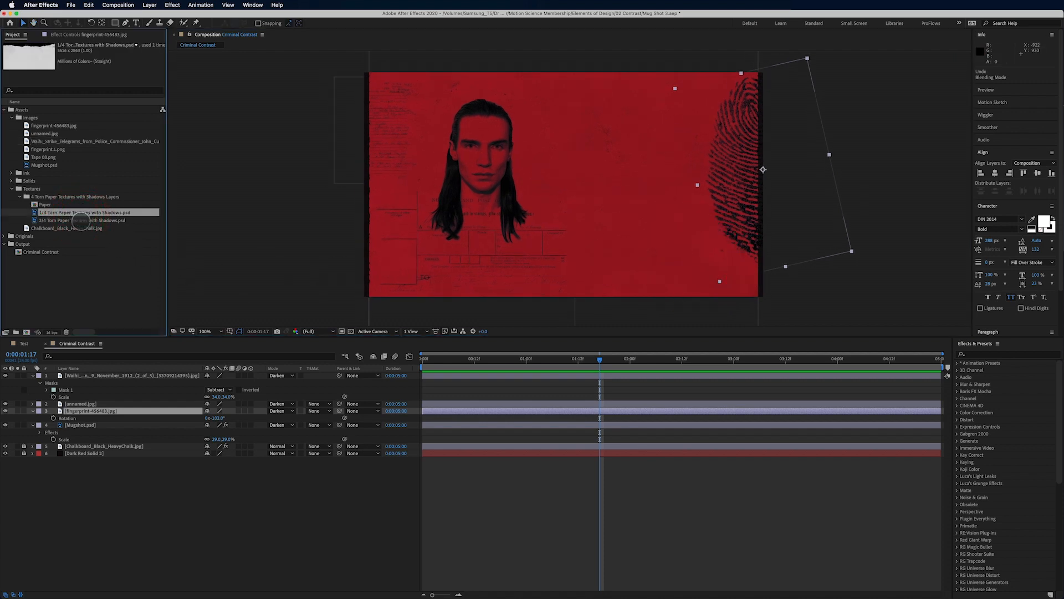
pyautogui.moveTo(79, 215); pyautogui.dragTo(582, 113)
pyautogui.moveTo(596, 193); pyautogui.dragTo(600, 101)
pyautogui.moveTo(609, 238)
pyautogui.mouseDown()
pyautogui.moveTo(609, 134)
pyautogui.moveTo(601, 299)
pyautogui.mouseUp()
pyautogui.moveTo(630, 247); pyautogui.dragTo(627, 309)
pyautogui.moveTo(632, 188); pyautogui.dragTo(627, 268)
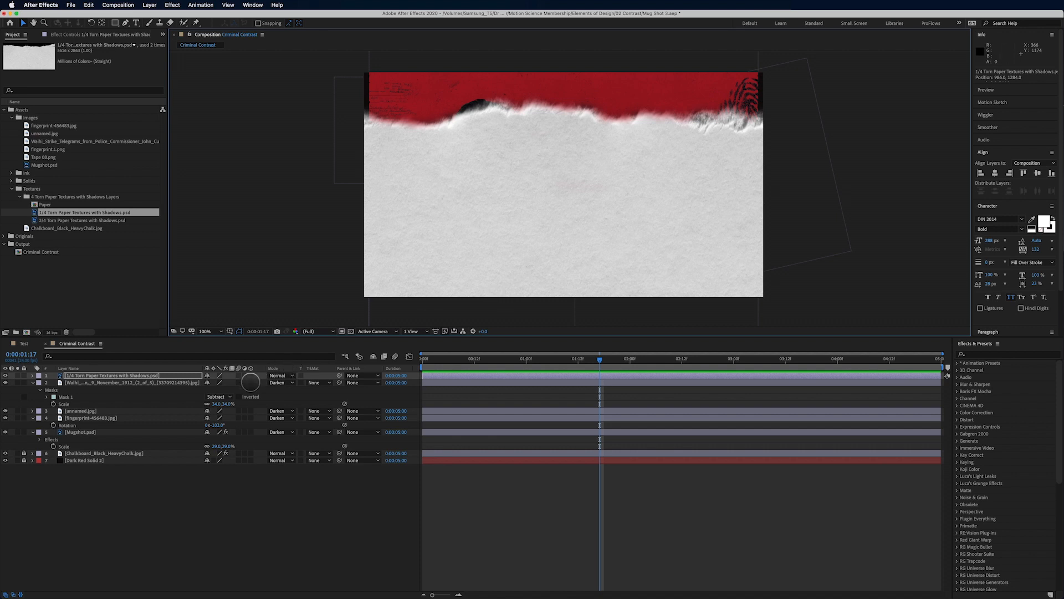
# Step: Rotate the torn paper to 176° and place it along the canvas's upper edge at about 1044, -538
pyautogui.press('s')
pyautogui.moveTo(233, 383); pyautogui.dragTo(284, 377)
pyautogui.press('r')
pyautogui.moveTo(591, 235); pyautogui.dragTo(580, 34)
pyautogui.moveTo(554, 266); pyautogui.dragTo(589, 71)
pyautogui.moveTo(493, 84); pyautogui.dragTo(461, 71)
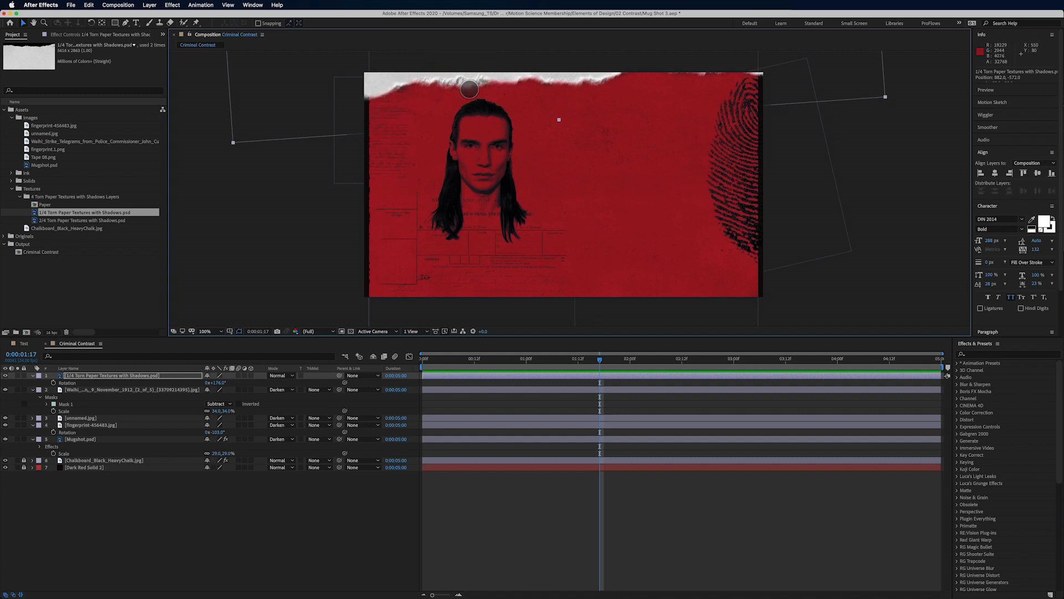
pyautogui.moveTo(469, 89); pyautogui.dragTo(500, 90)
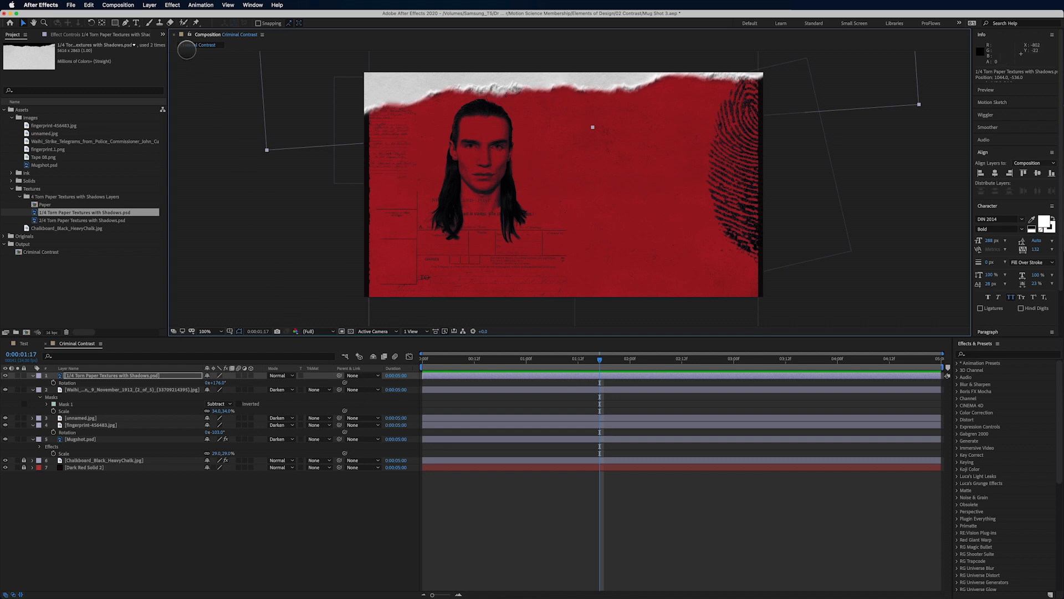
# Step: Apply the Invert effect to the torn paper and nudge it up to about 1044, -560
pyautogui.click(168, 5)
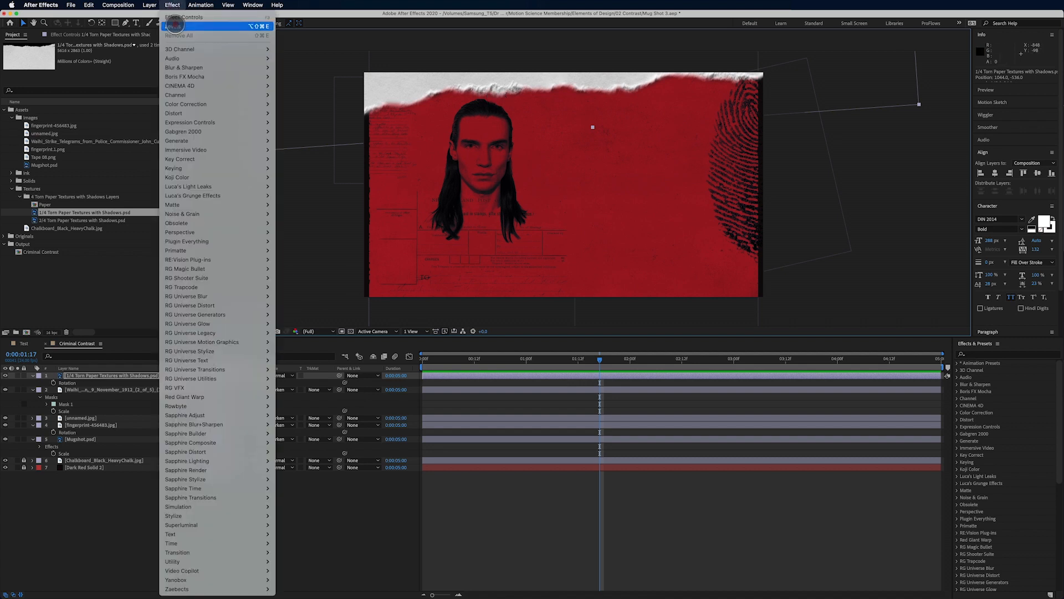
pyautogui.moveTo(197, 95)
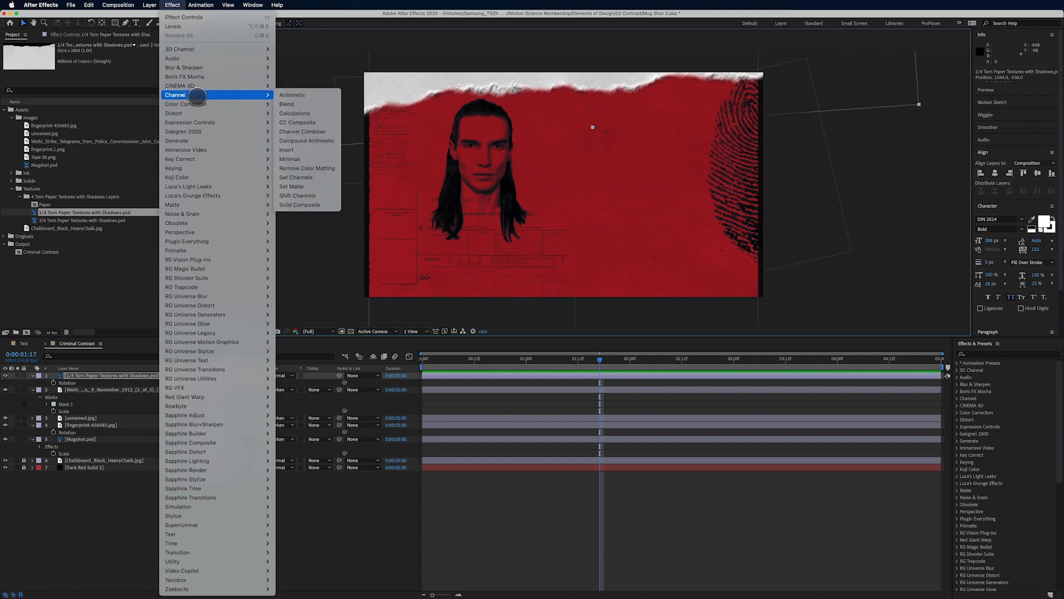
pyautogui.click(322, 150)
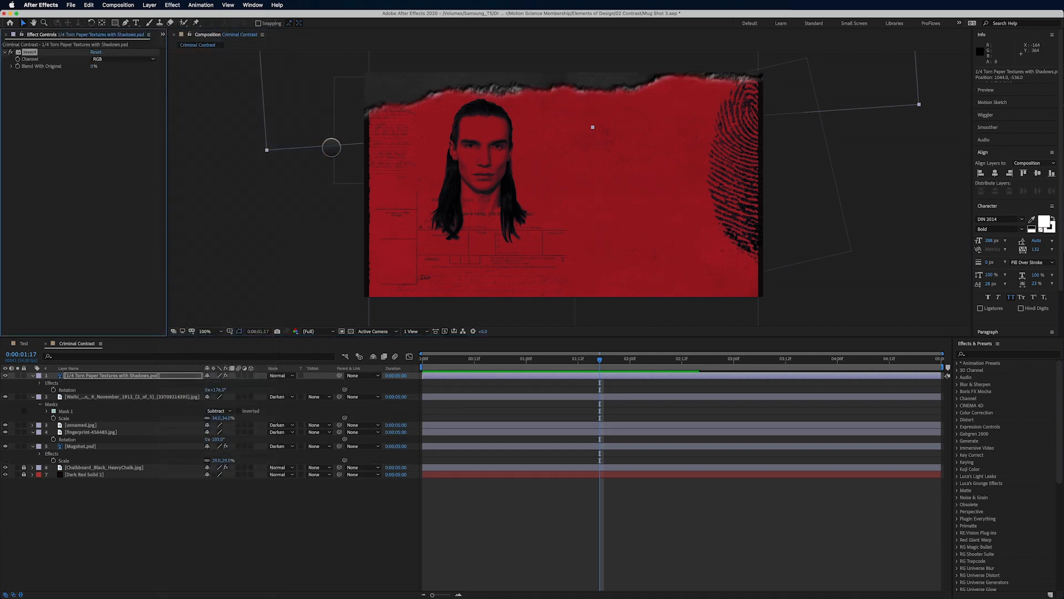
pyautogui.moveTo(411, 98); pyautogui.dragTo(409, 94)
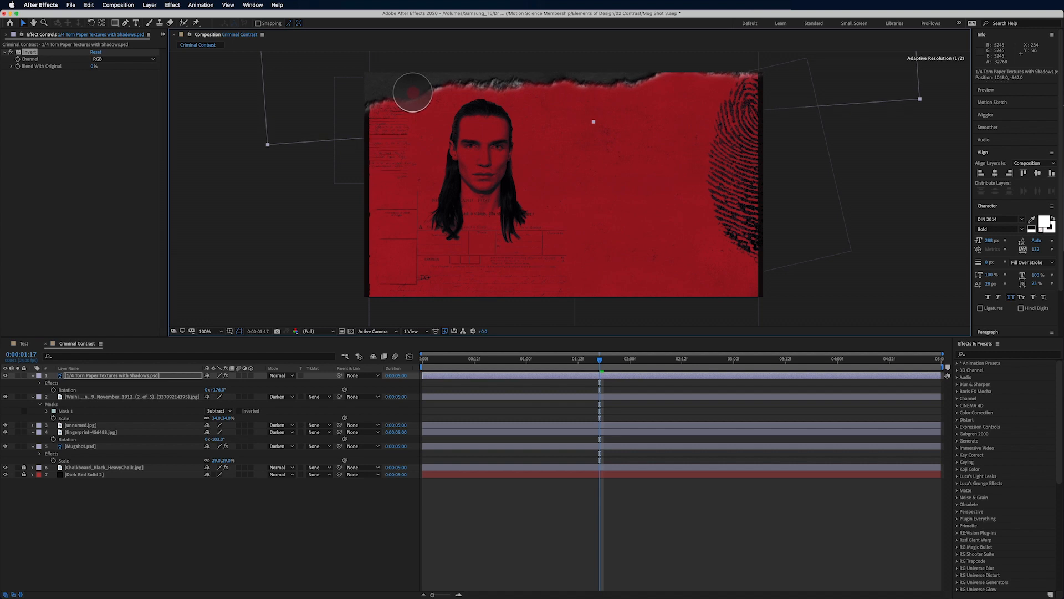
# Step: Try Darken blending on the torn paper with a Black & White effect placed ahead of Invert
pyautogui.click(291, 375)
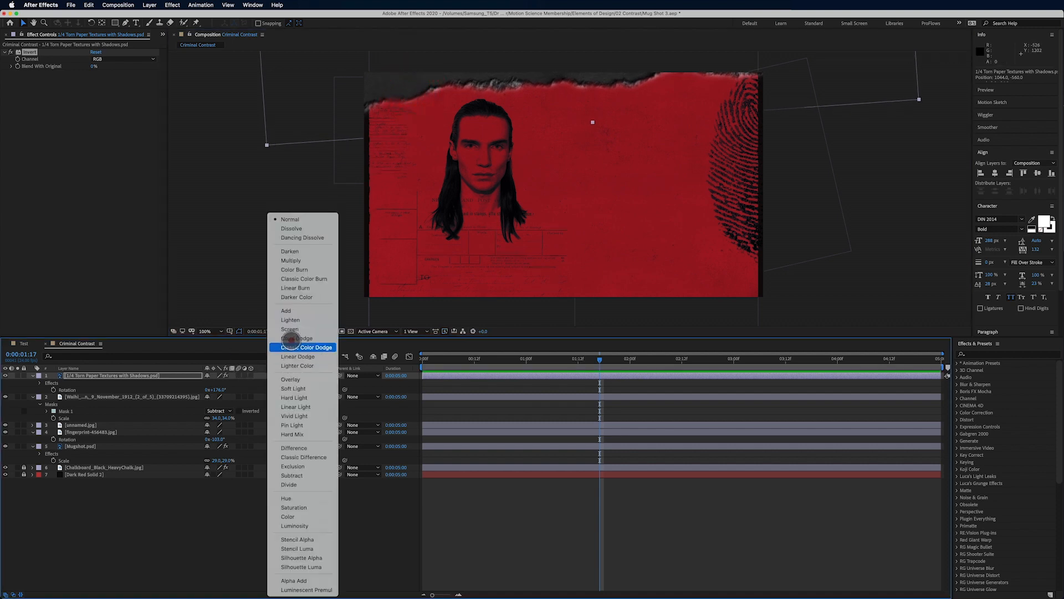
pyautogui.click(293, 250)
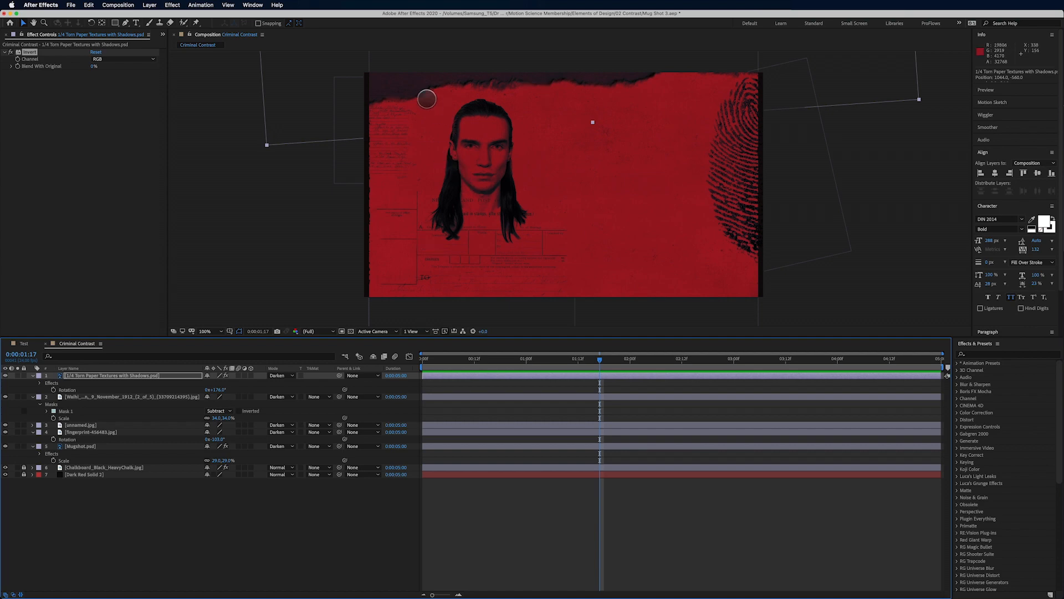
pyautogui.click(172, 5)
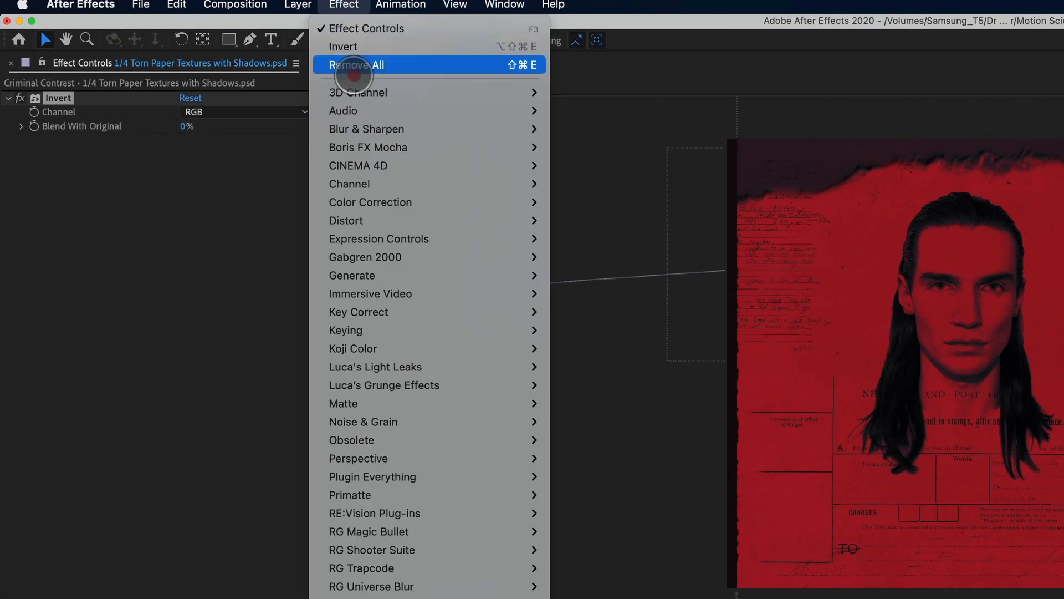
pyautogui.moveTo(255, 104)
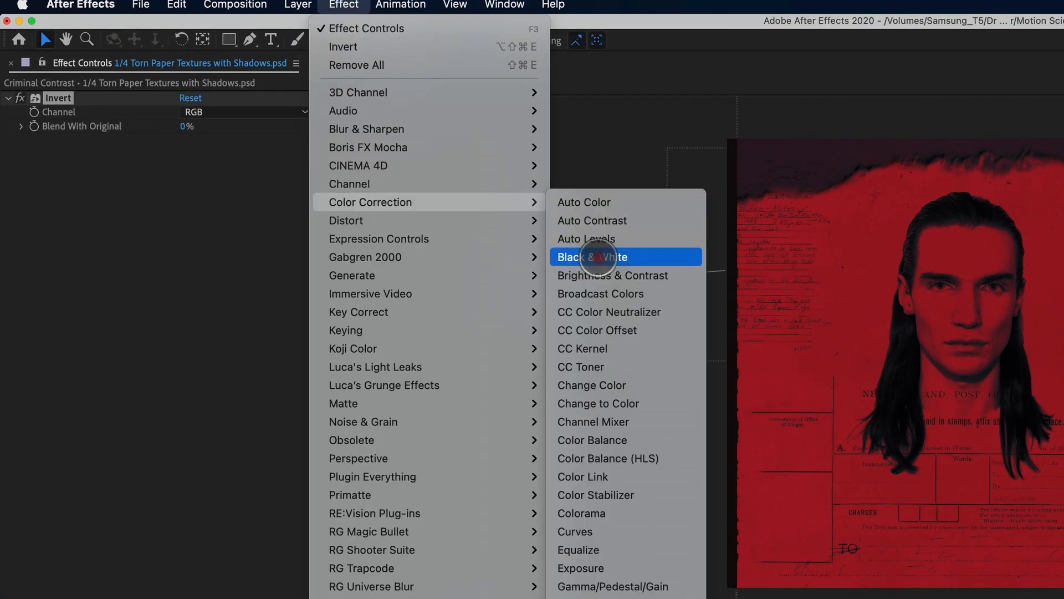
pyautogui.click(598, 257)
pyautogui.moveTo(59, 140); pyautogui.dragTo(64, 100)
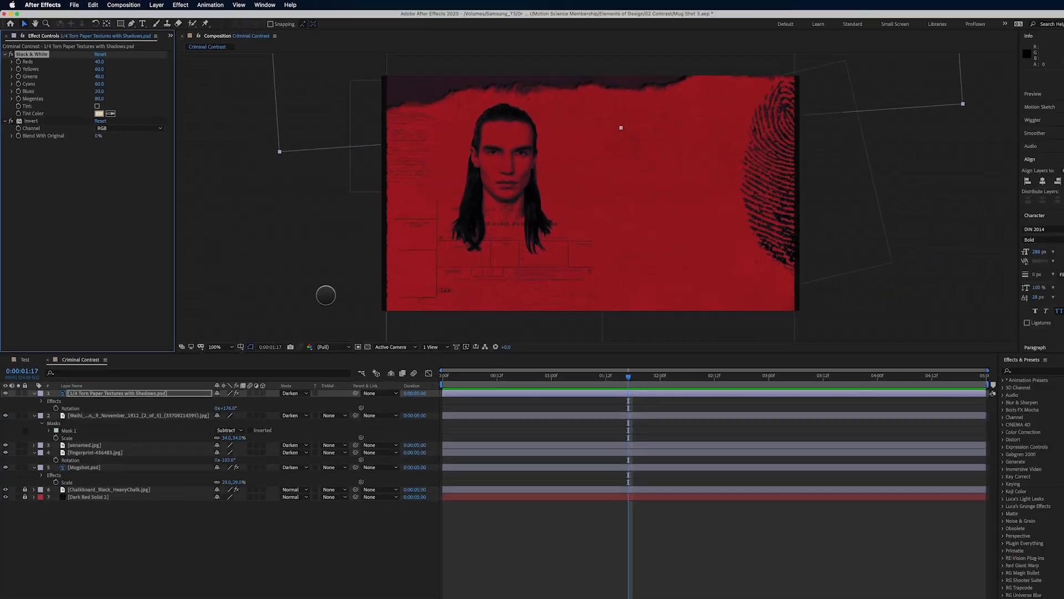
# Step: Switch the torn paper's blending mode to Multiply and shift the layer slightly left and down along the canvas's upper edge
pyautogui.click(280, 375)
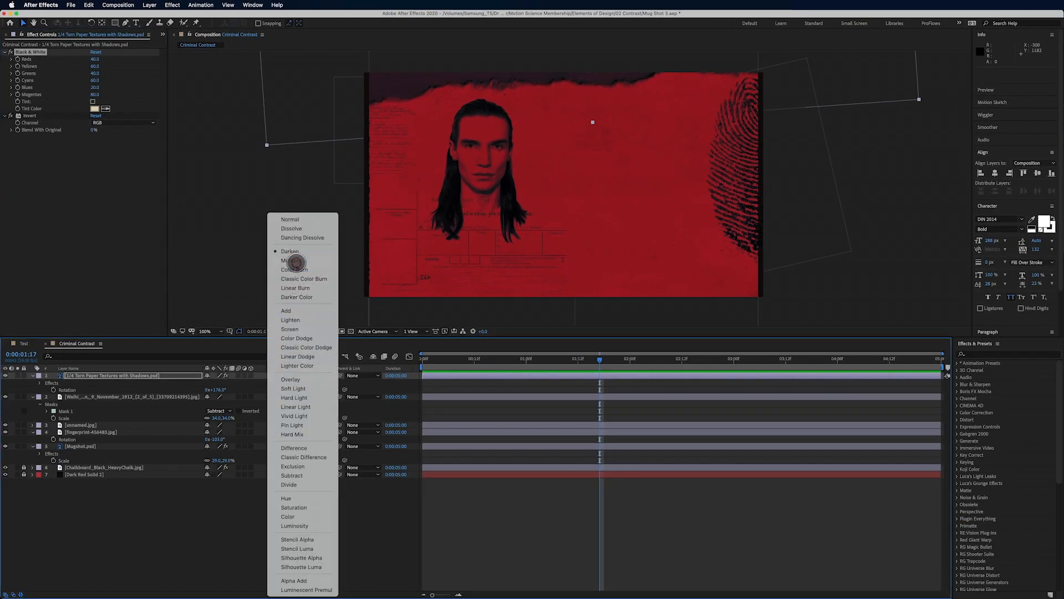
pyautogui.click(295, 260)
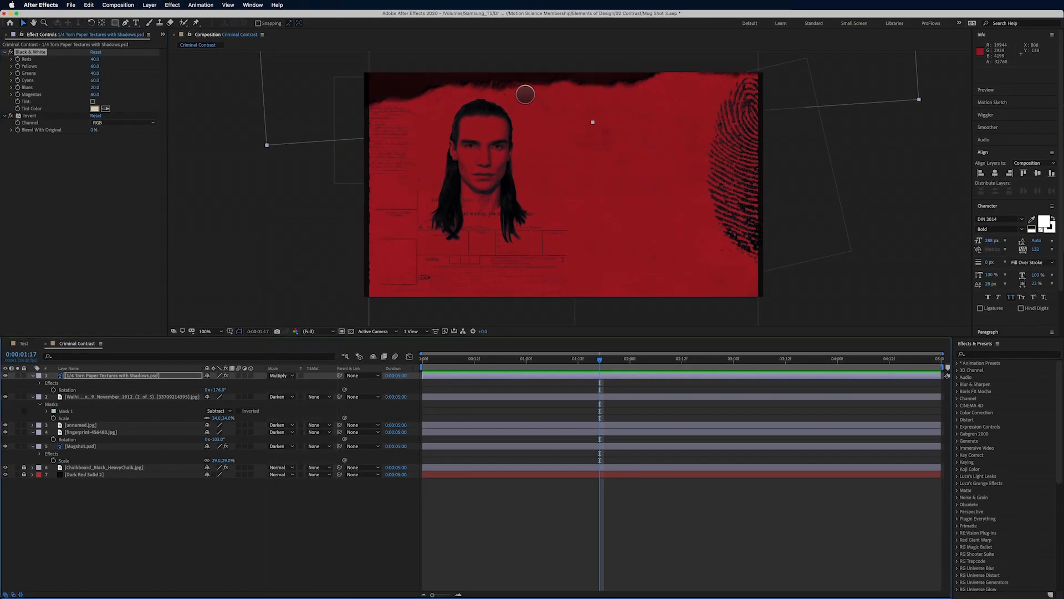
pyautogui.moveTo(476, 85); pyautogui.dragTo(454, 89)
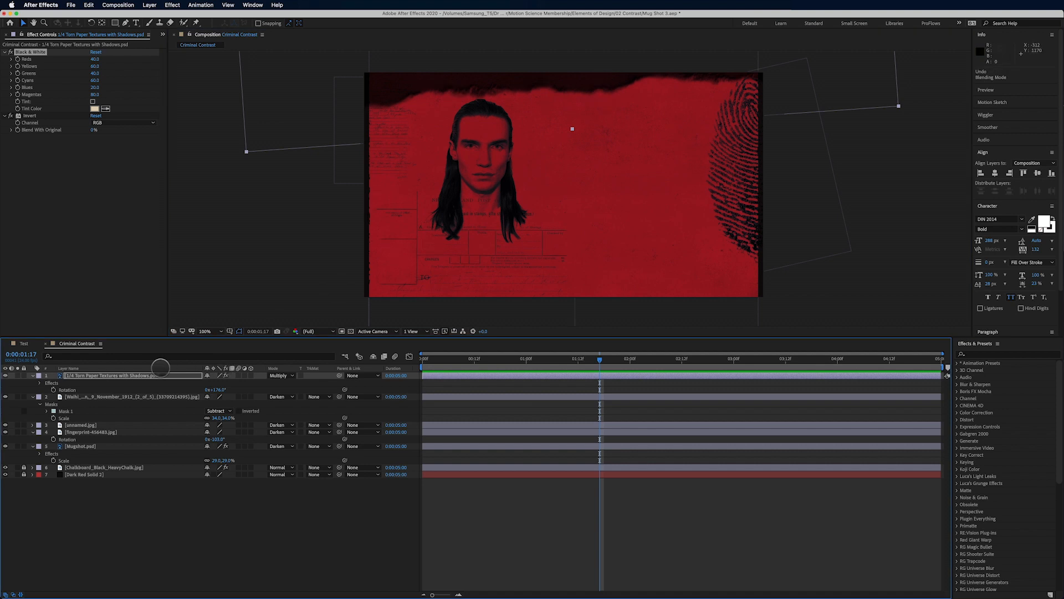
# Step: Remove the Black & White effect from the torn paper, compare it with and without Invert, and set its blending mode to Darker Color
pyautogui.click(149, 375)
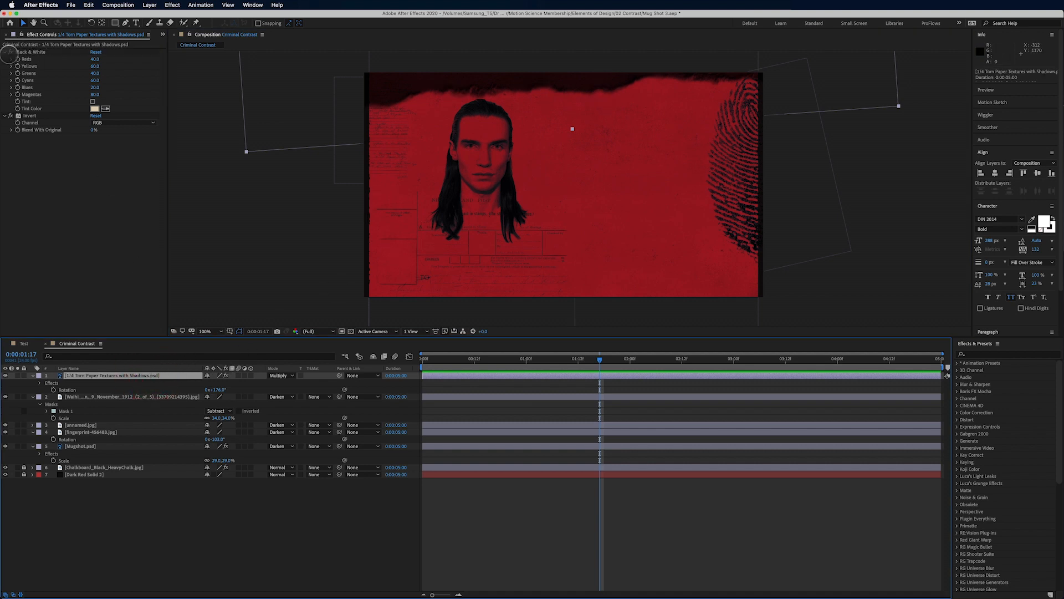
pyautogui.click(10, 53)
pyautogui.press('Delete')
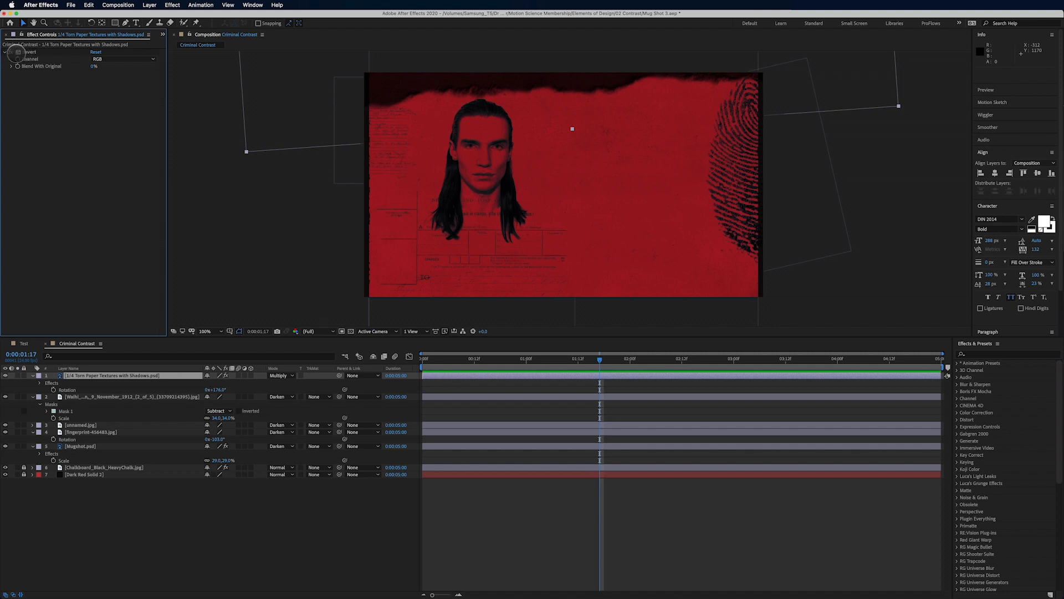
pyautogui.click(10, 52)
pyautogui.click(10, 52)
pyautogui.click(279, 376)
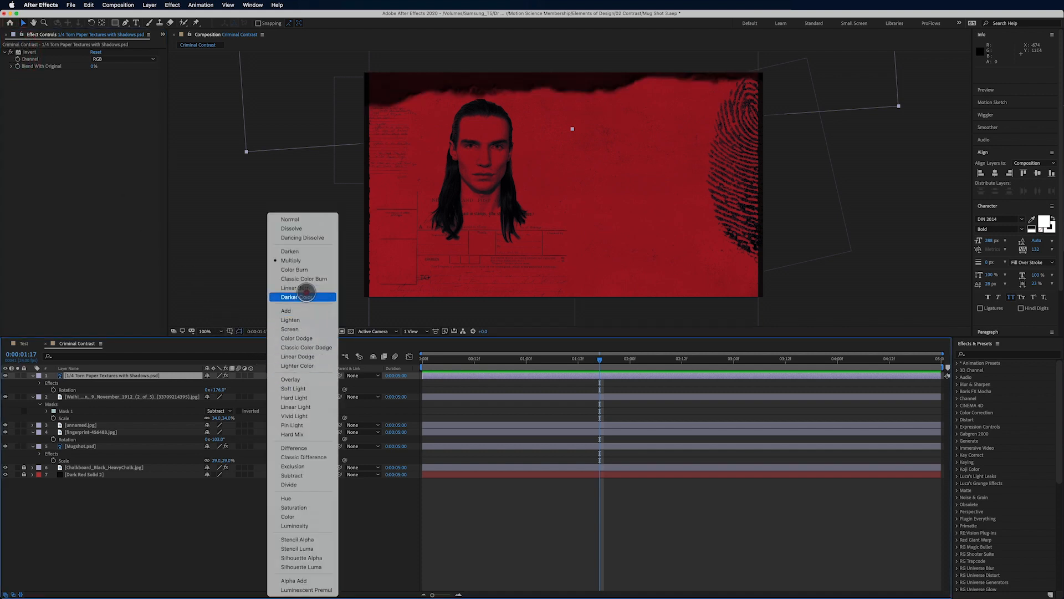
pyautogui.click(305, 297)
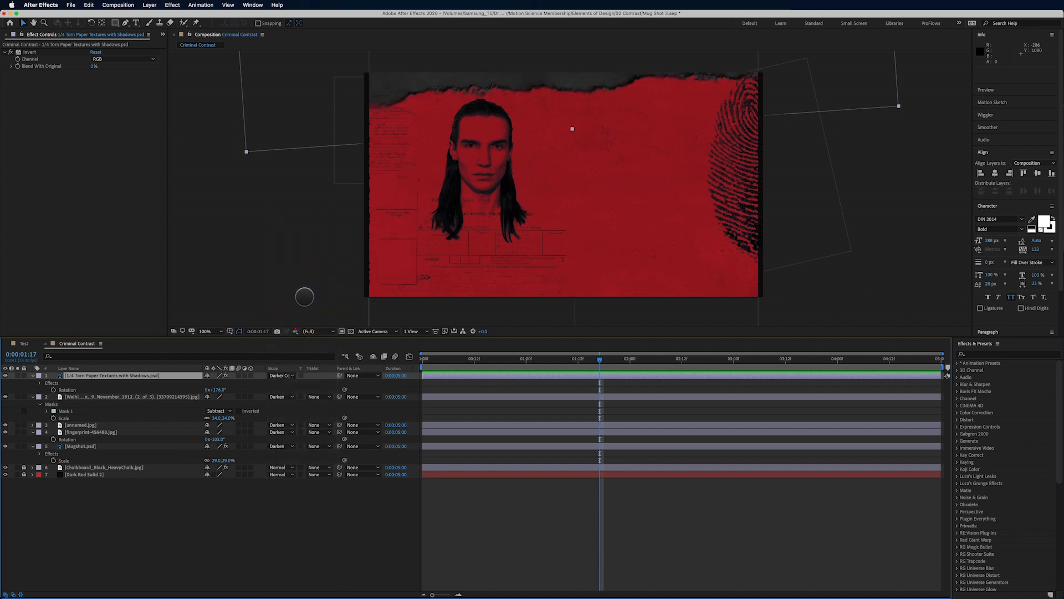
# Step: Lower the torn paper across the portrait, then solo the layer and turn off its Invert effect
pyautogui.moveTo(489, 100); pyautogui.dragTo(473, 221)
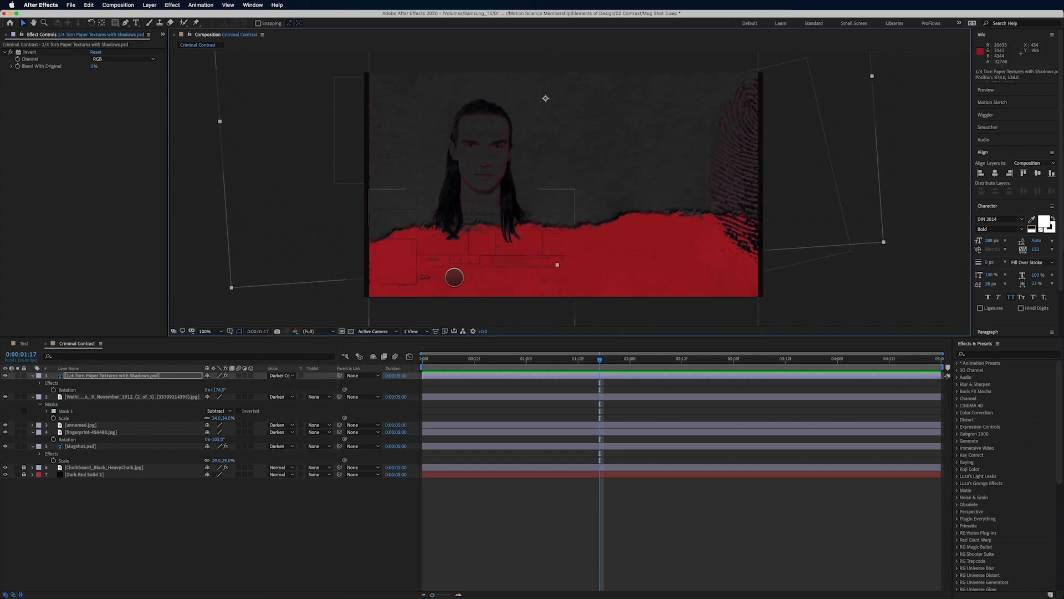
pyautogui.click(18, 376)
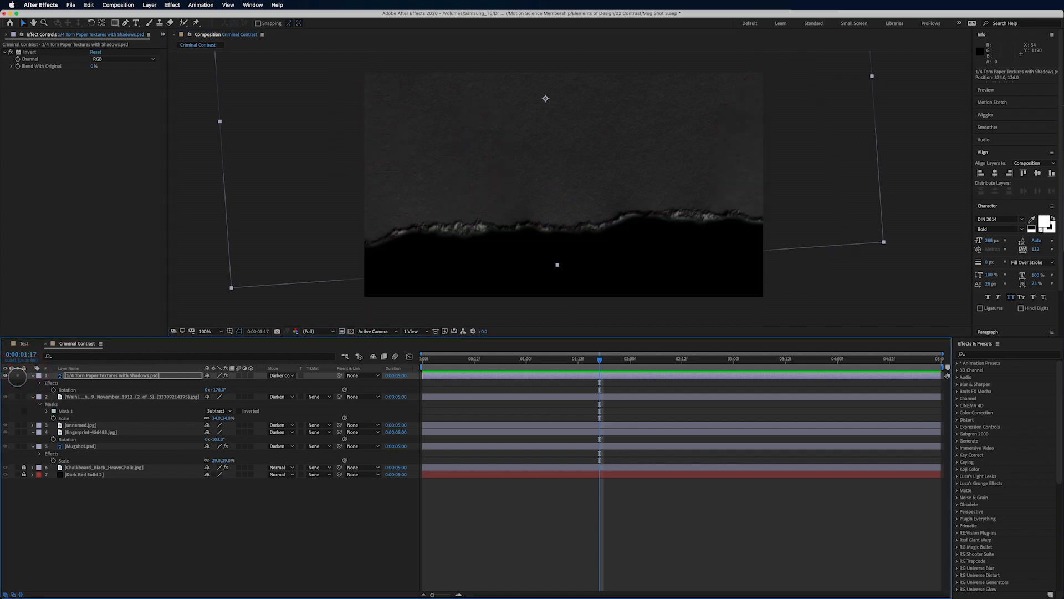
pyautogui.click(15, 52)
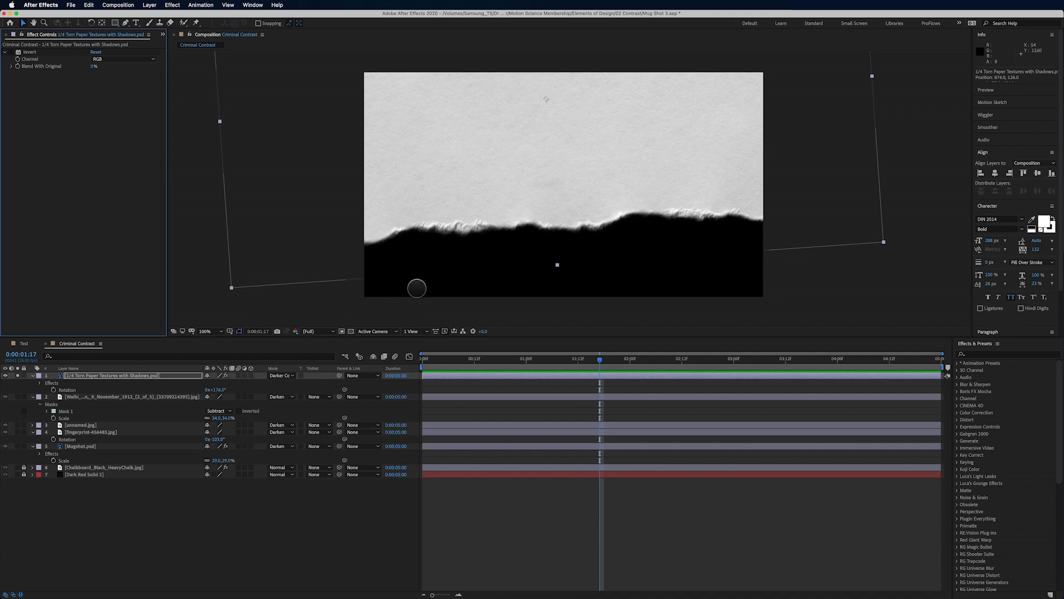
# Step: Set the torn paper's rotation to 0° and reposition it to about 1102, 704, leaving its torn edge along the canvas's upper edge
pyautogui.moveTo(464, 225); pyautogui.dragTo(458, 172)
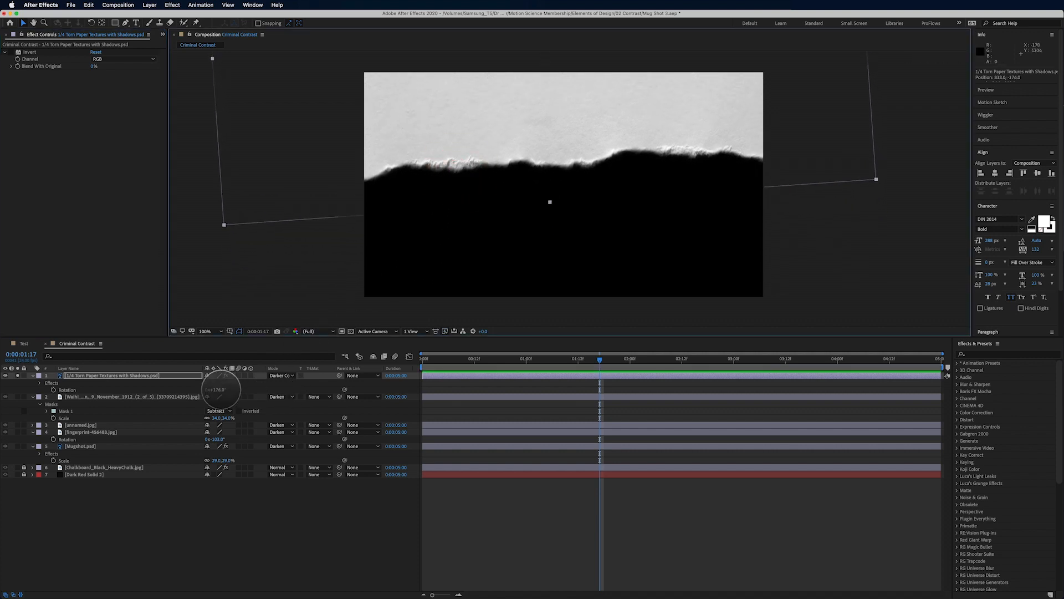
pyautogui.click(226, 389)
pyautogui.write('0')
pyautogui.press('Return')
pyautogui.moveTo(547, 151); pyautogui.dragTo(575, 318)
pyautogui.moveTo(580, 167); pyautogui.dragTo(602, 183)
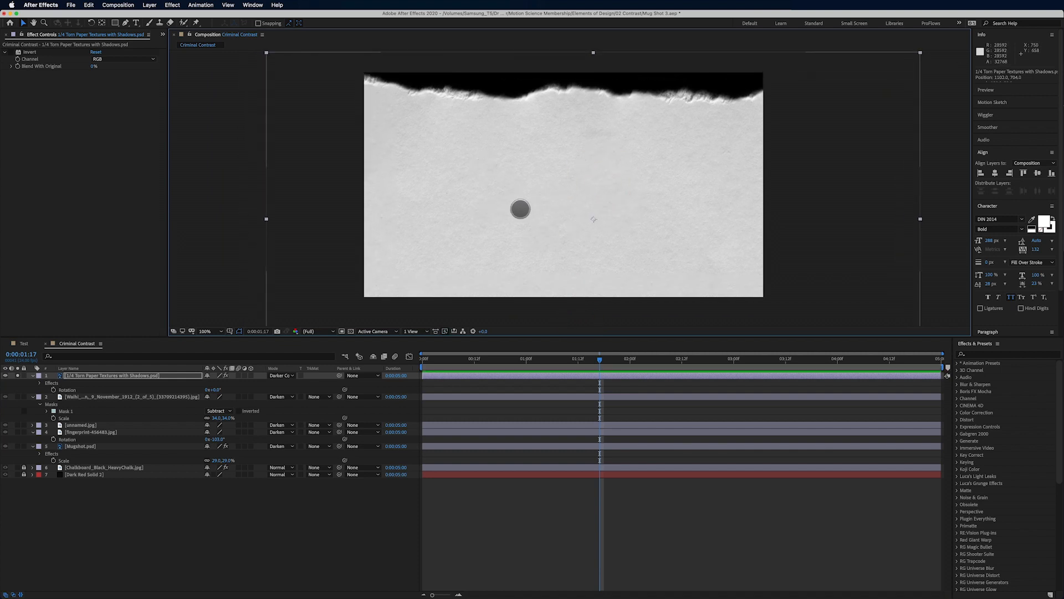
pyautogui.press('.')
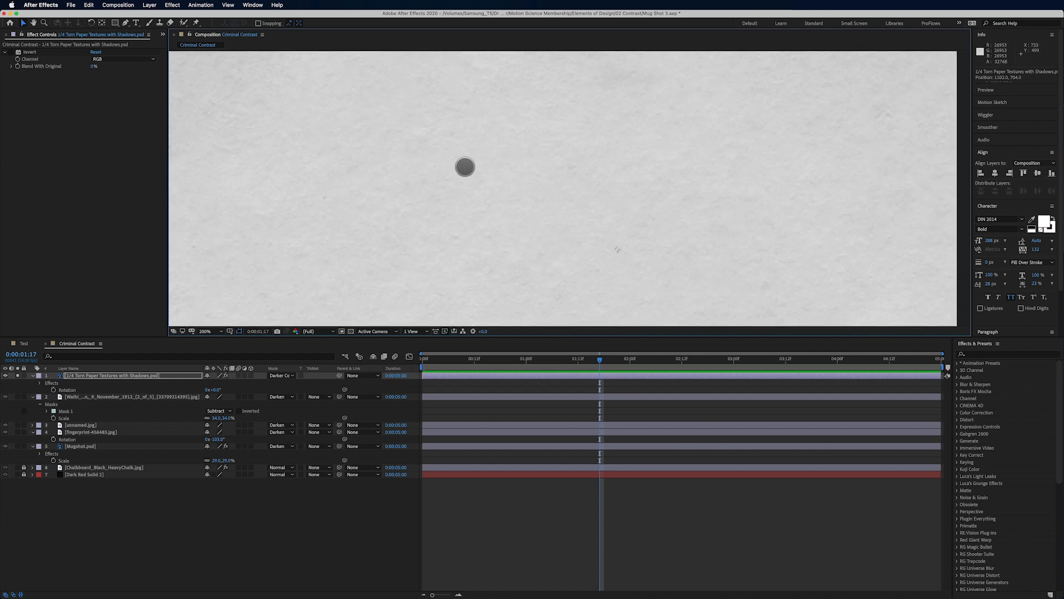
pyautogui.press(',')
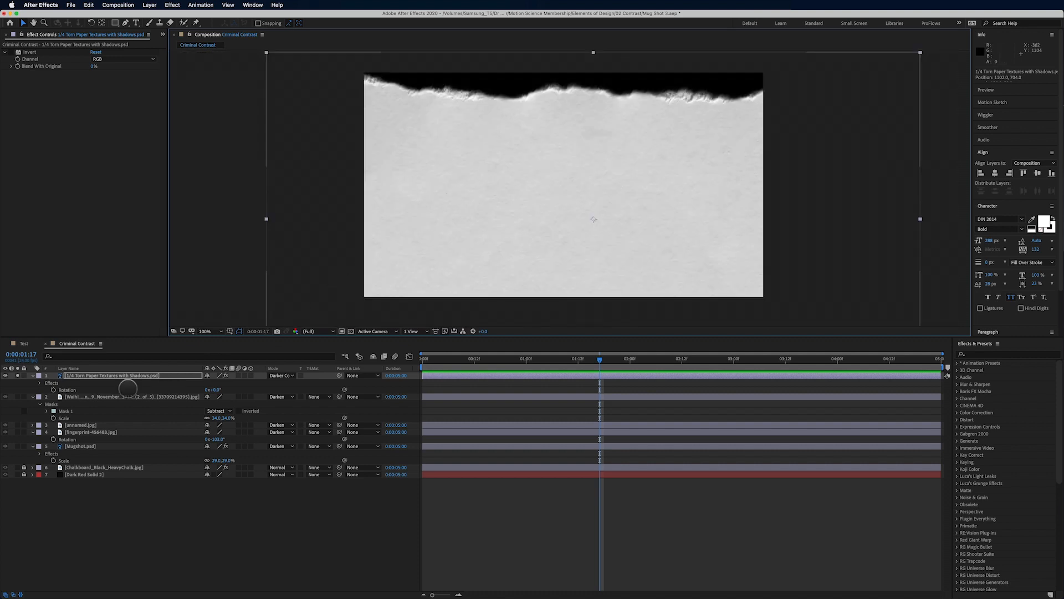
# Step: Unsolo the torn paper and compare the collage's upper area with the layer hidden and shown
pyautogui.click(19, 376)
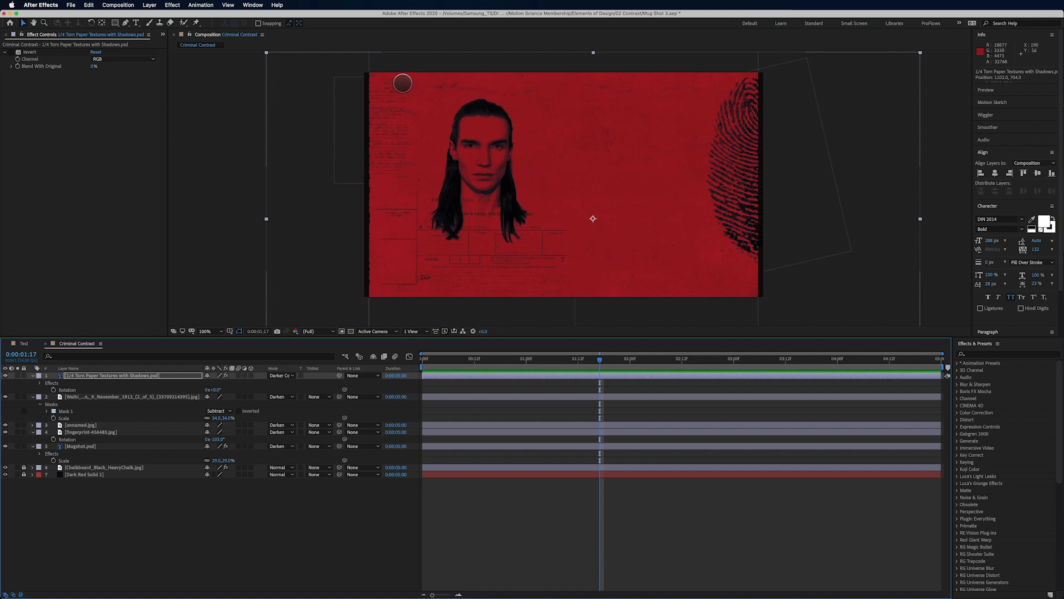
pyautogui.press('.')
pyautogui.moveTo(506, 100); pyautogui.dragTo(523, 226)
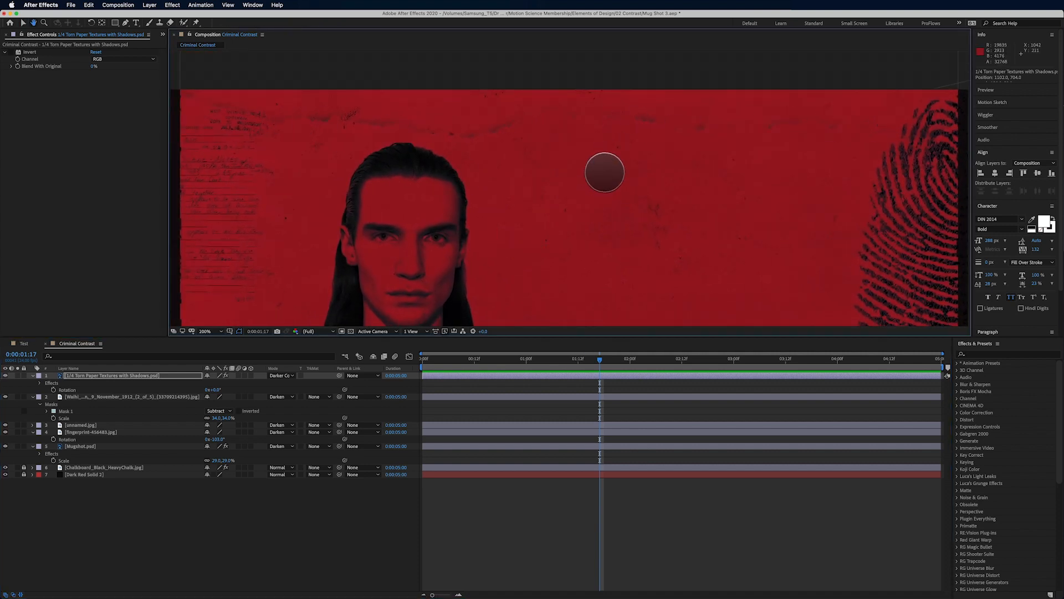
pyautogui.moveTo(604, 171); pyautogui.dragTo(613, 135)
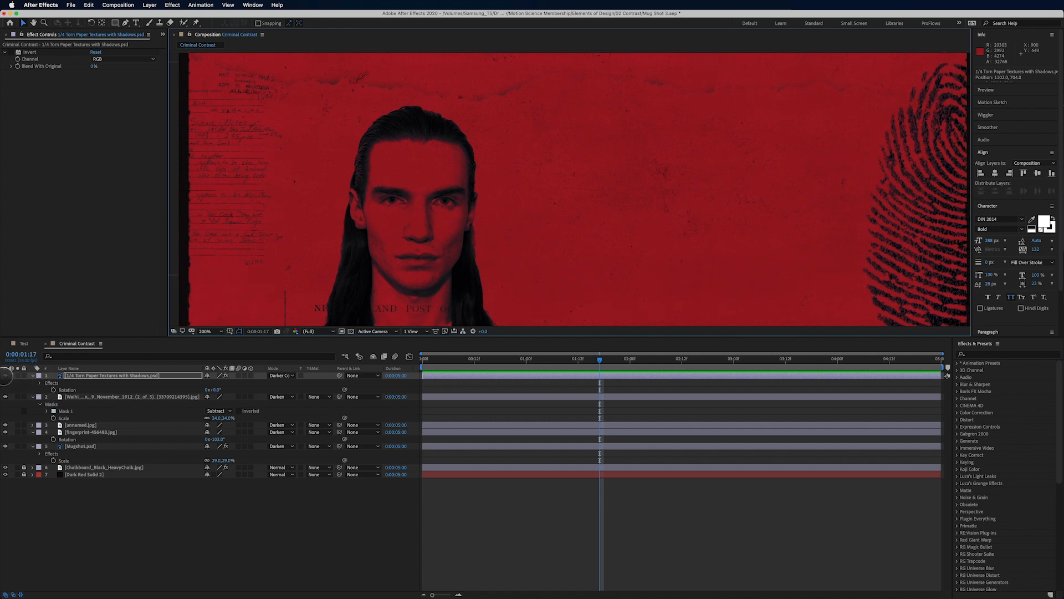
pyautogui.click(6, 375)
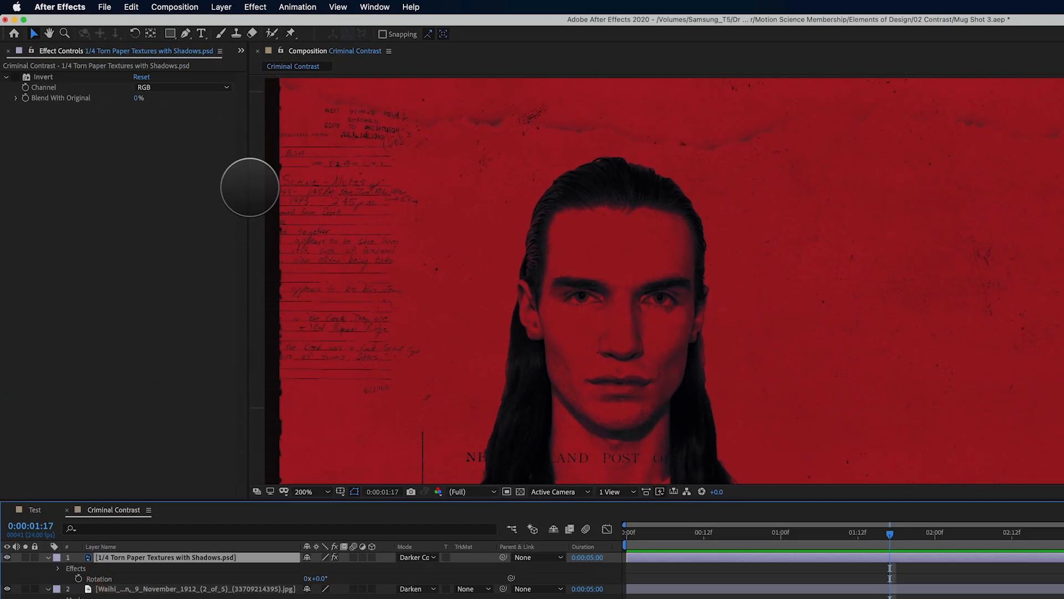
# Step: Apply Levels to the torn paper with Input Black 6939.1, Input White 30198.0 and Gamma 0.76
pyautogui.click(172, 5)
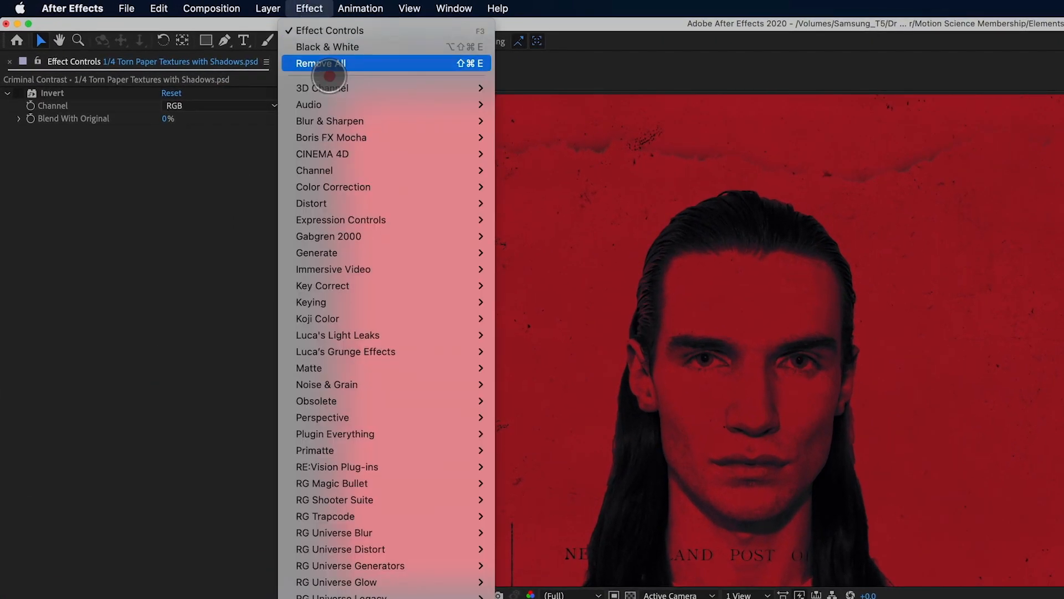
pyautogui.moveTo(452, 187)
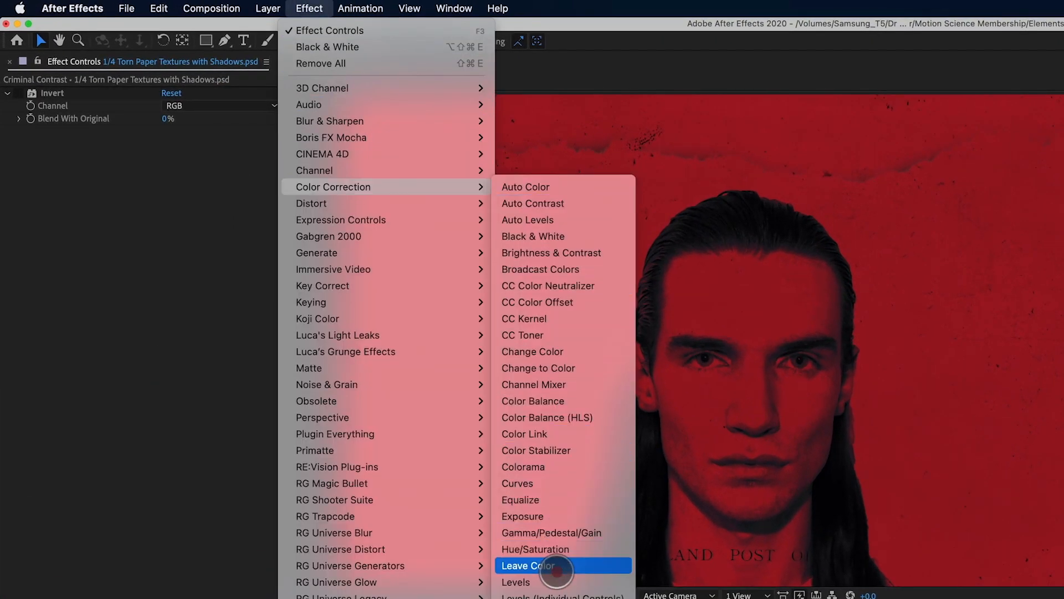
pyautogui.click(555, 581)
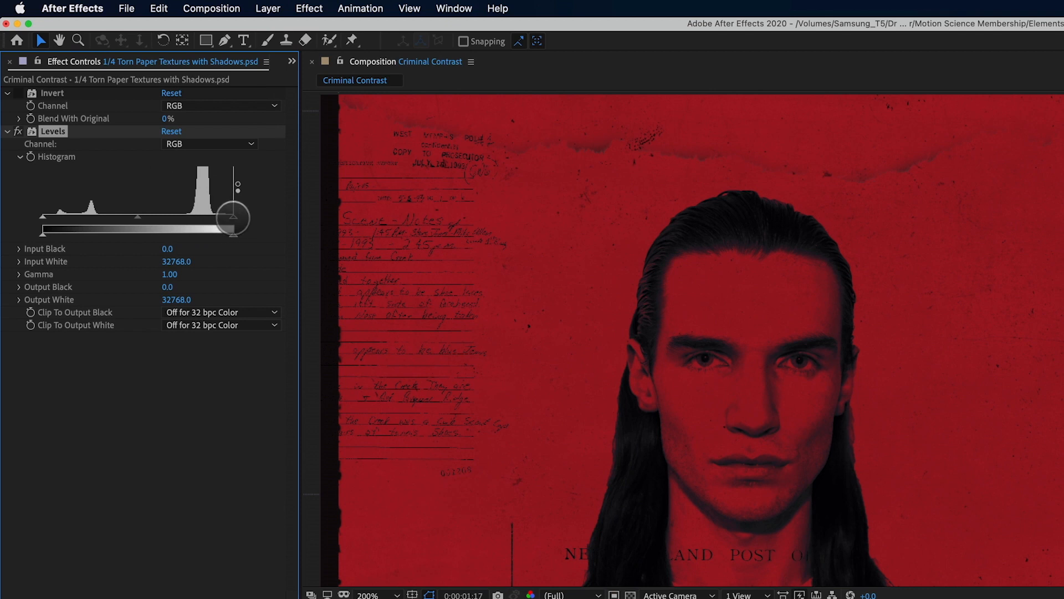
pyautogui.moveTo(233, 218)
pyautogui.mouseDown()
pyautogui.moveTo(183, 219)
pyautogui.moveTo(218, 220)
pyautogui.mouseUp()
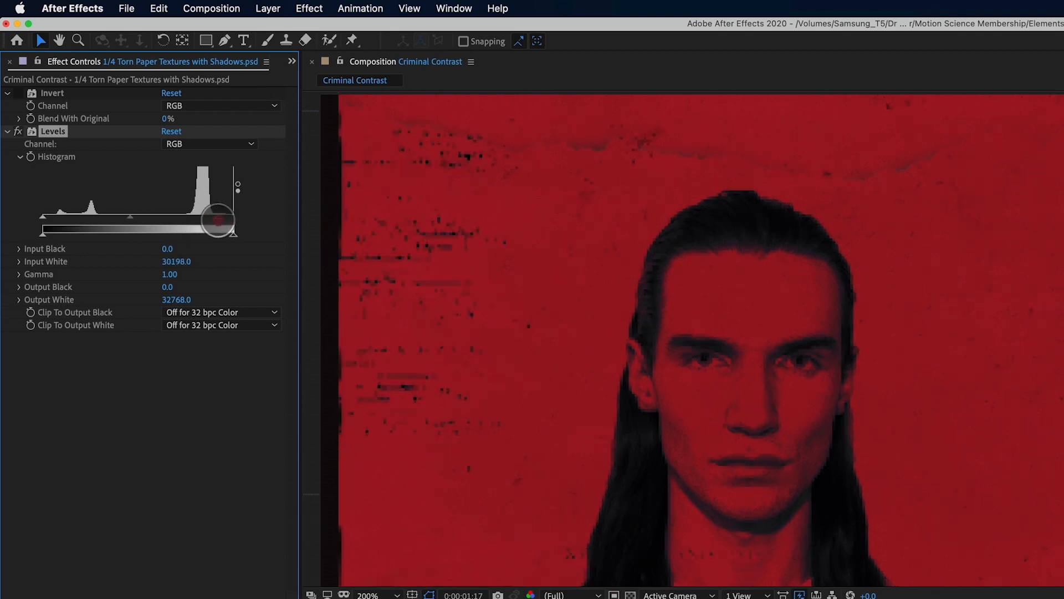
pyautogui.moveTo(43, 217); pyautogui.dragTo(83, 216)
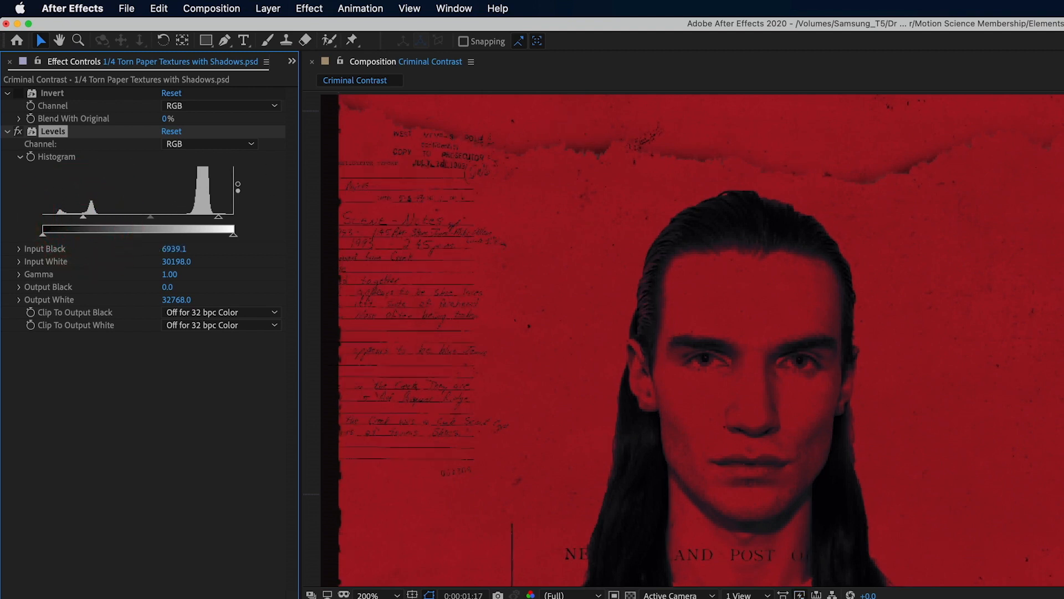
pyautogui.moveTo(150, 217)
pyautogui.mouseDown()
pyautogui.moveTo(115, 223)
pyautogui.moveTo(191, 223)
pyautogui.moveTo(162, 222)
pyautogui.mouseUp()
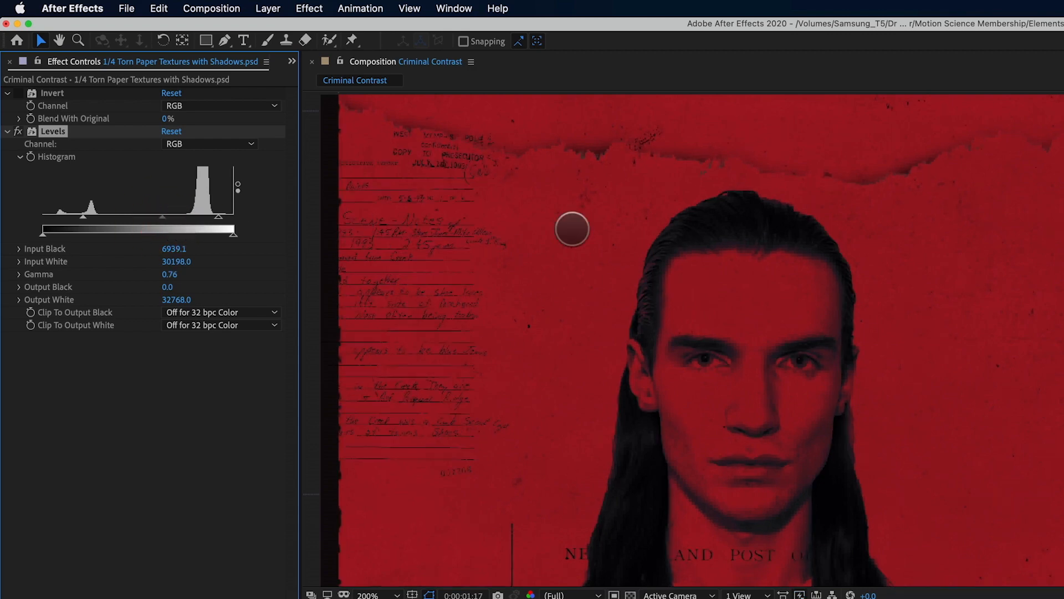
pyautogui.scroll(-1, 631, 145)
pyautogui.moveTo(611, 159); pyautogui.dragTo(599, 128)
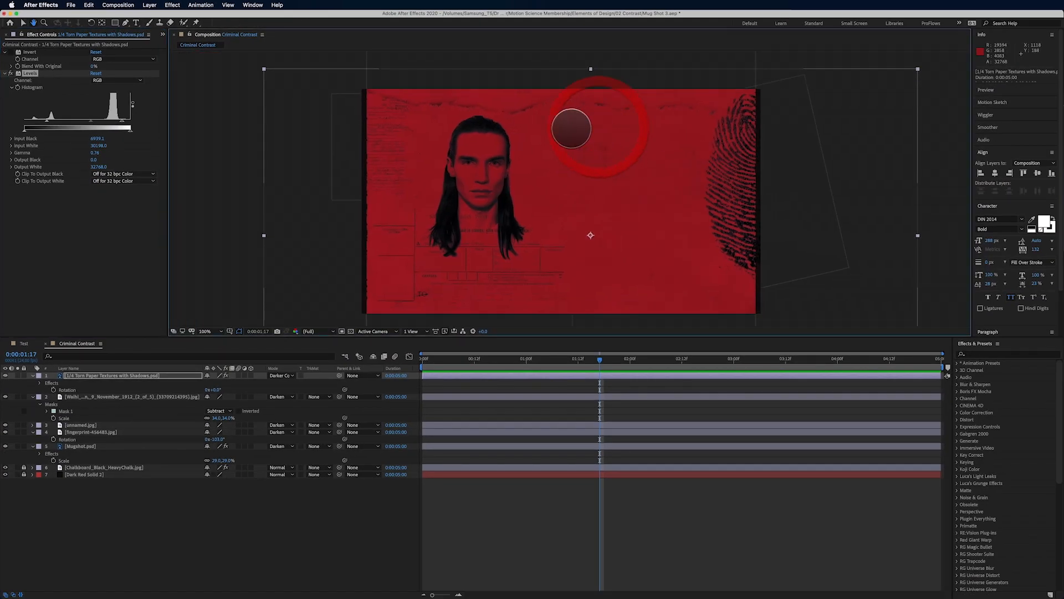
# Step: Place the torn paper's Invert effect after Levels and turn it on, undoing a trial move back ahead of Levels
pyautogui.moveTo(29, 52); pyautogui.dragTo(42, 179)
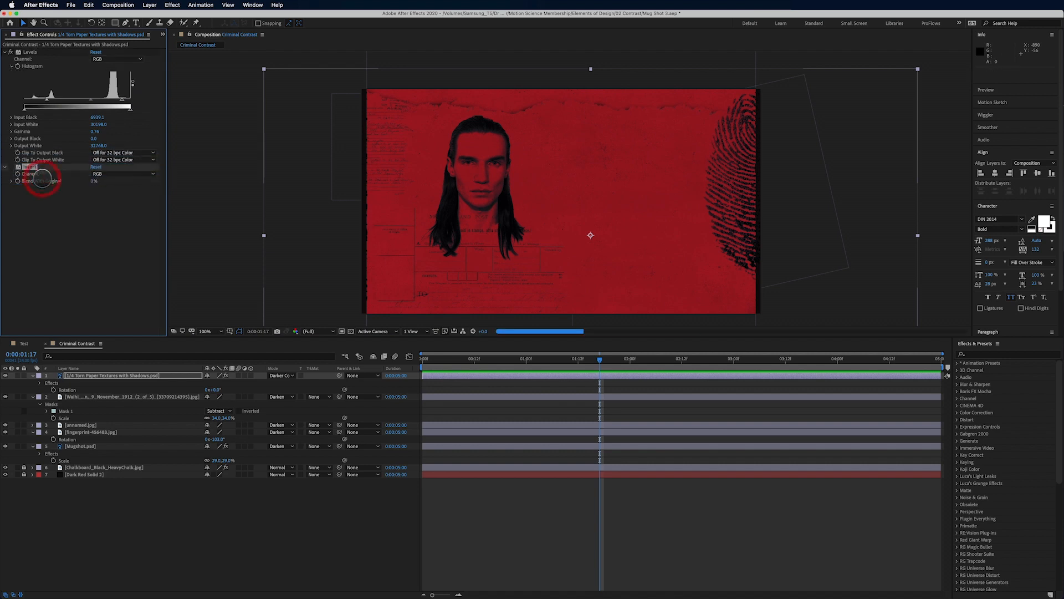
pyautogui.click(11, 166)
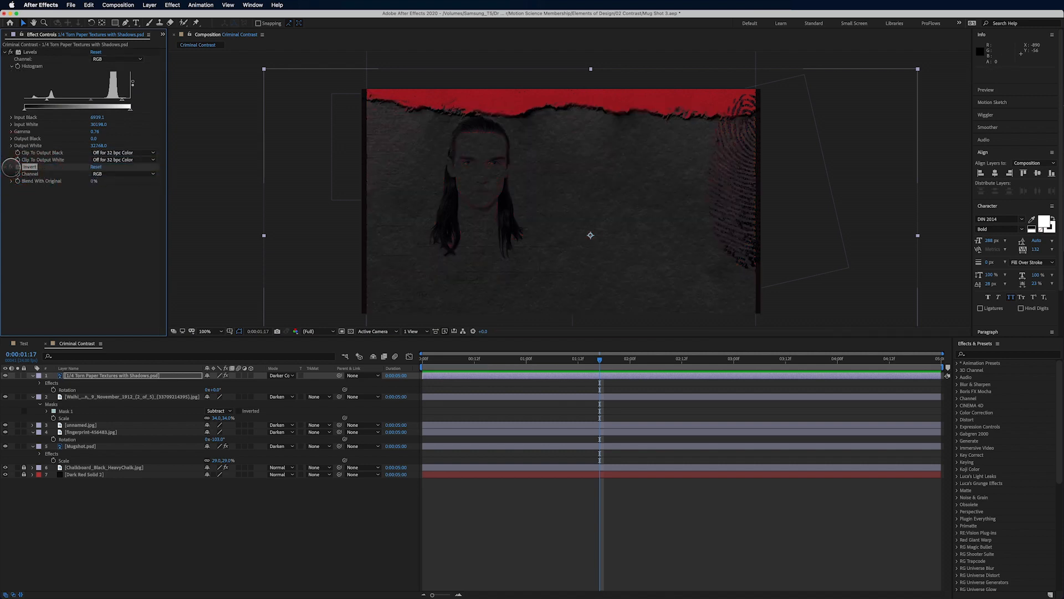
pyautogui.moveTo(25, 166); pyautogui.dragTo(38, 49)
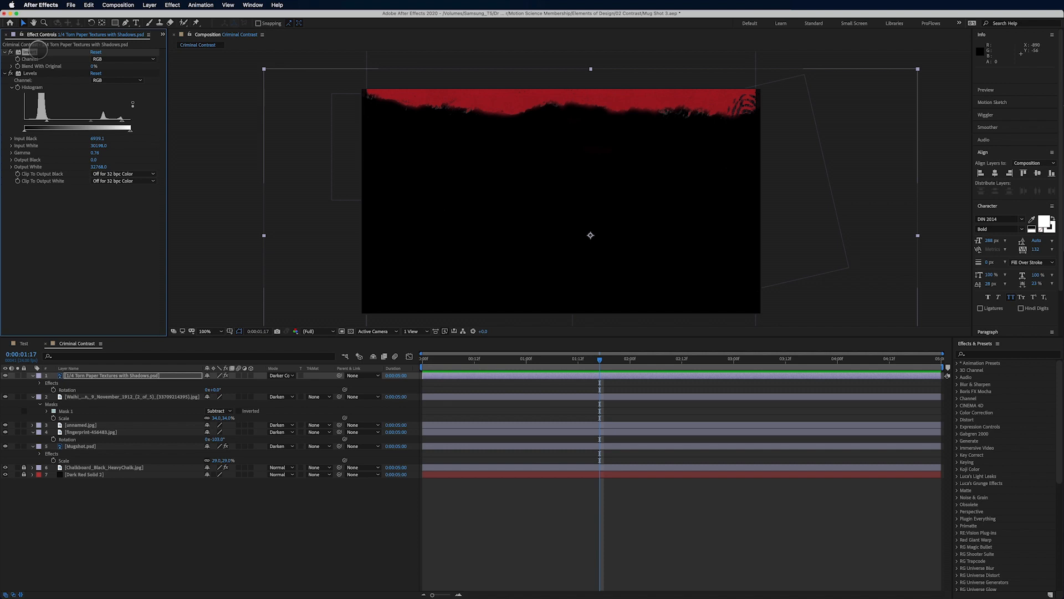
pyautogui.press('super+z')
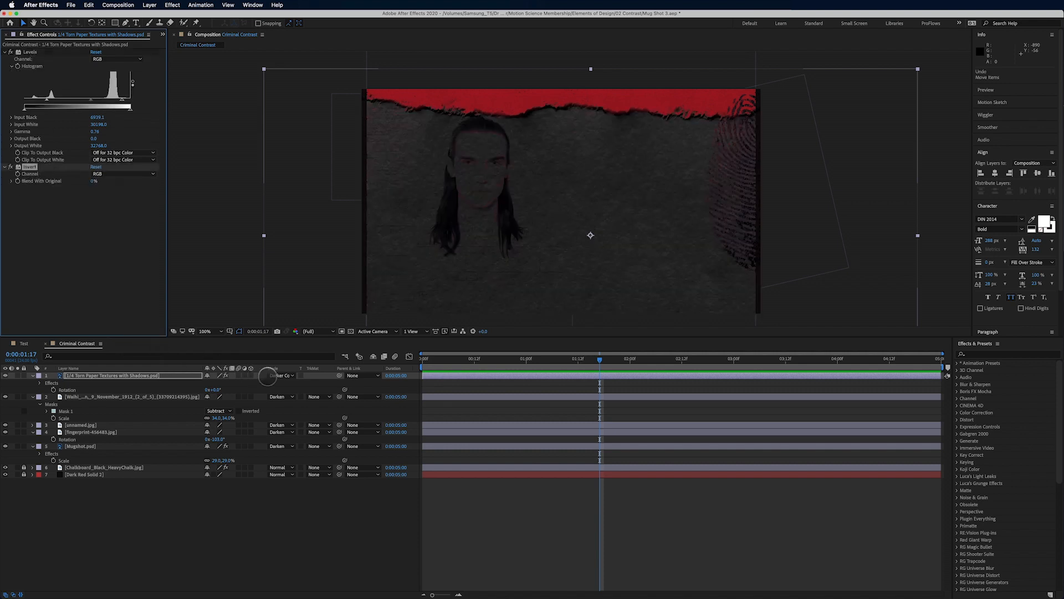
# Step: Try Overlay, Hard Light and Linear Light blending on the torn paper, and step back through Soft Light, Lighter Color and Color Dodge to Multiply
pyautogui.click(287, 375)
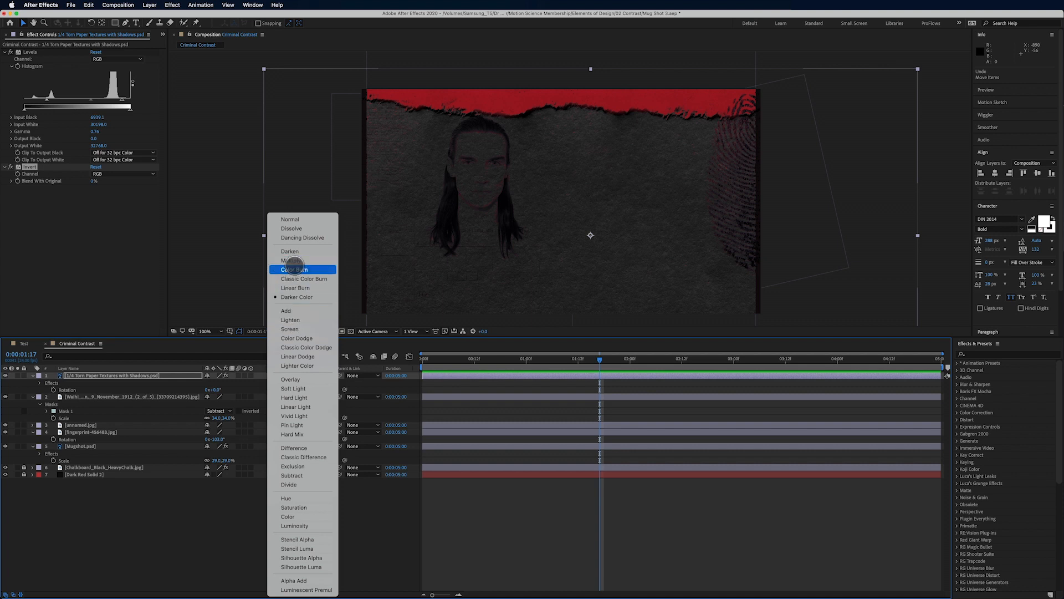
pyautogui.click(299, 380)
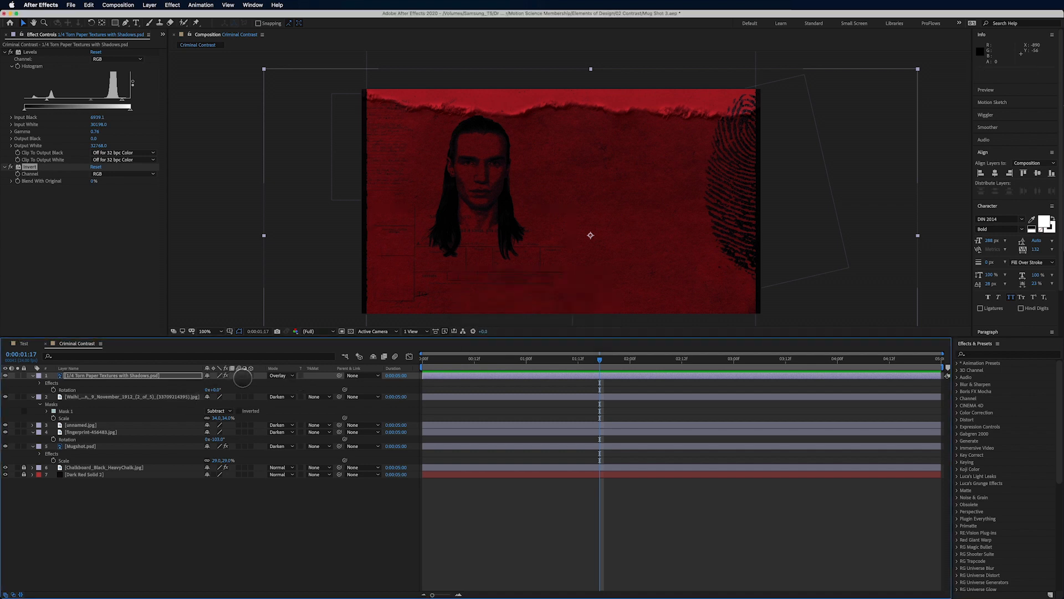
pyautogui.hotkey('shift', '=')
pyautogui.hotkey('shift', '=')
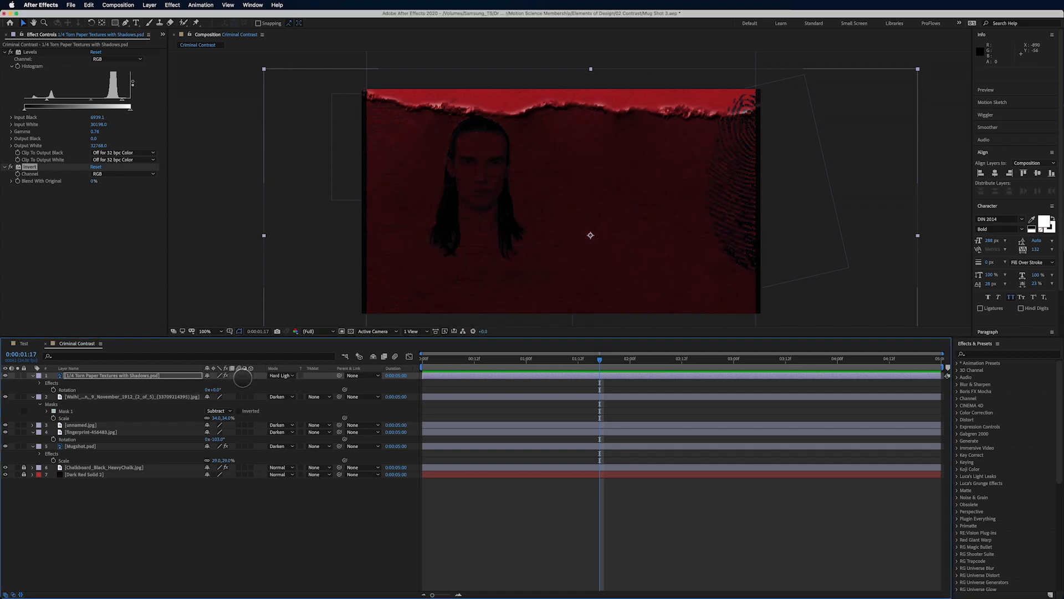
pyautogui.hotkey('shift', '=')
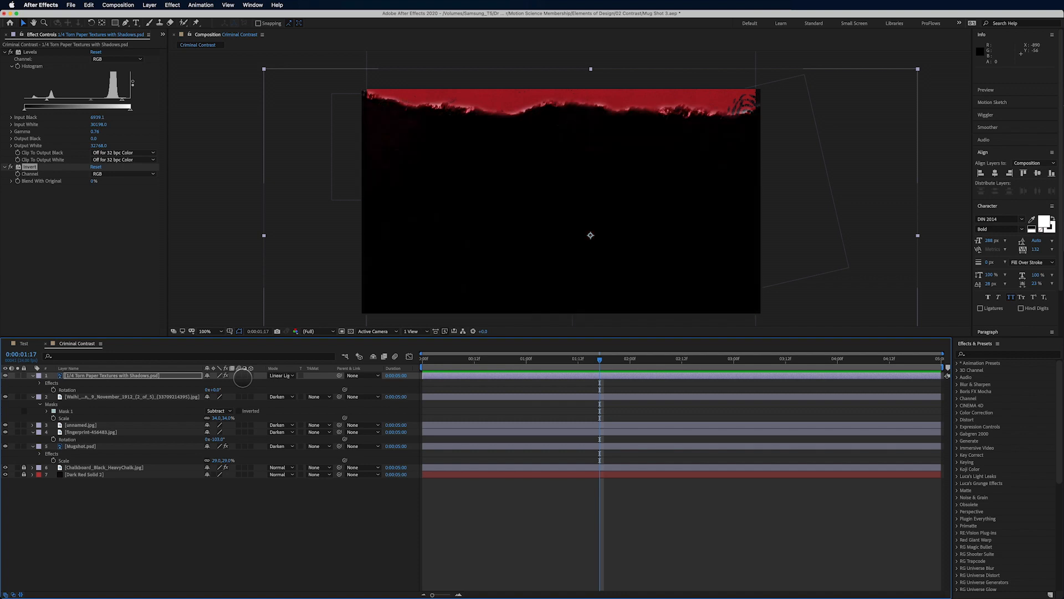
pyautogui.hotkey('shift', '-')
pyautogui.hotkey('shift', '-')
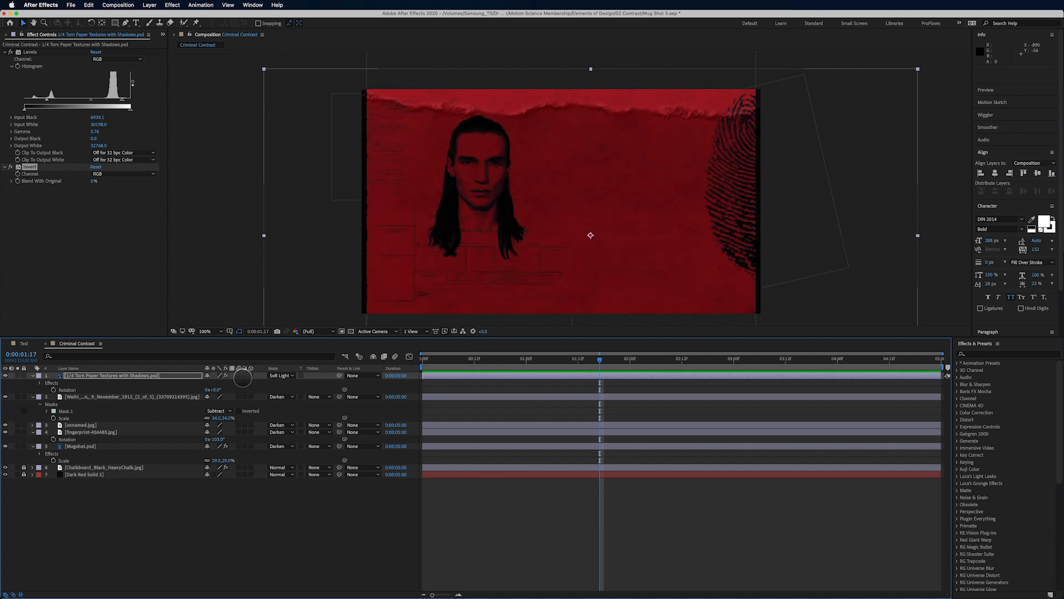
pyautogui.hotkey('shift', '-')
pyautogui.hotkey('shift', '-')
pyautogui.hotkey('shift', '-')
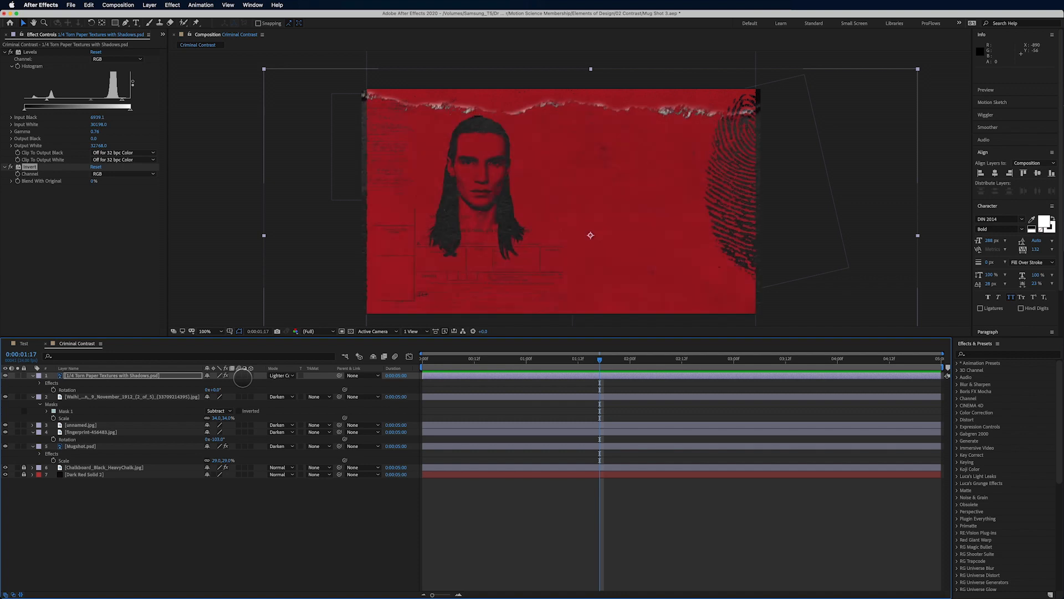
pyautogui.hotkey('shift', '-')
pyautogui.hotkey('shift', '-')
pyautogui.hotkey('shift', '-')
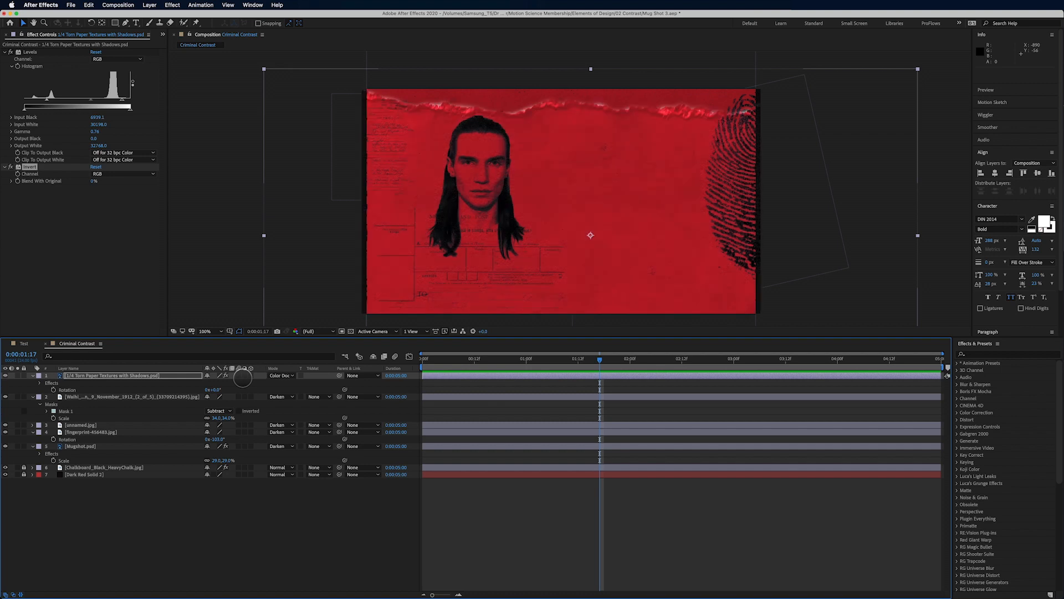
pyautogui.hotkey('shift', '-')
pyautogui.hotkey('shift', '-')
pyautogui.hotkey('shift', '-')
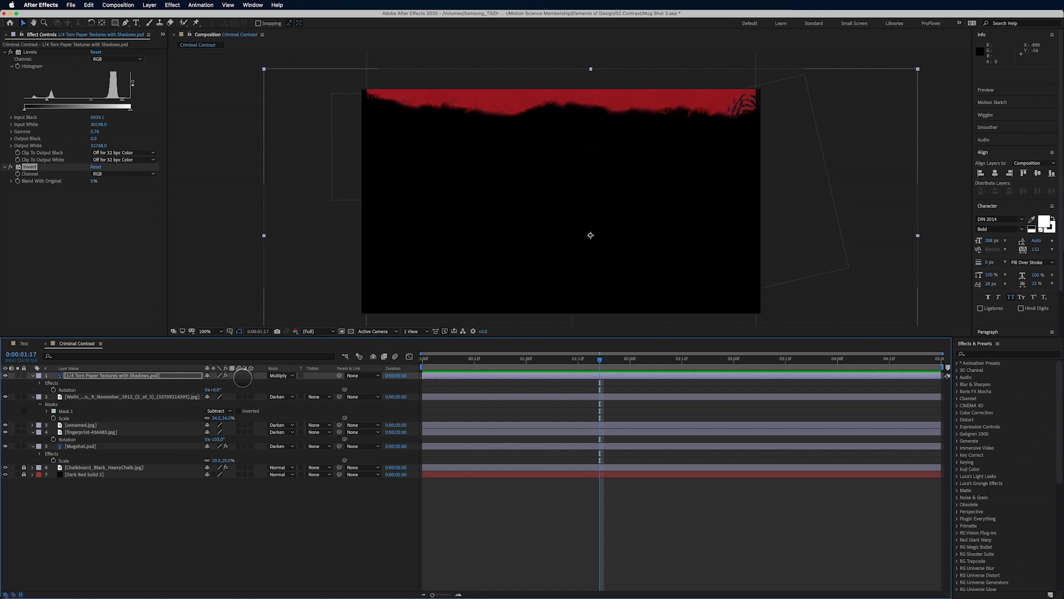
pyautogui.hotkey('shift', '-')
# Step: Try the torn paper's blending modes in sequence, including Darker Color, Screen, Lighter Color, Linear Light, Difference, Subtract, Saturation and Alpha Add, ending on Color Dodge
pyautogui.hotkey('shift', '=')
pyautogui.hotkey('shift', '=')
pyautogui.hotkey('shift', '=')
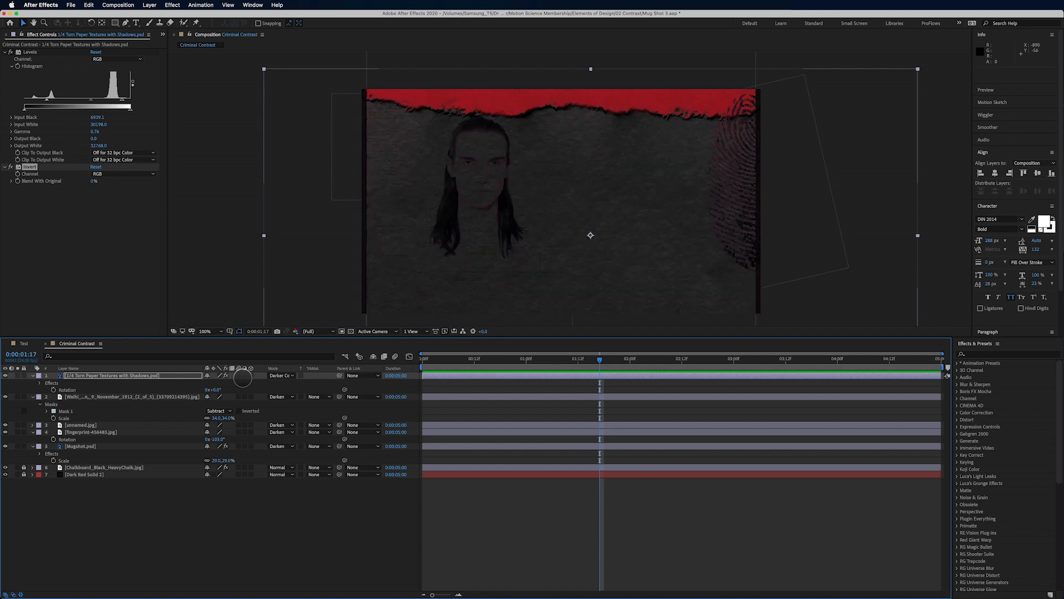
pyautogui.hotkey('shift', '=')
pyautogui.hotkey('shift', '=')
pyautogui.hotkey('shift', '=')
pyautogui.hotkey('shift', '=')
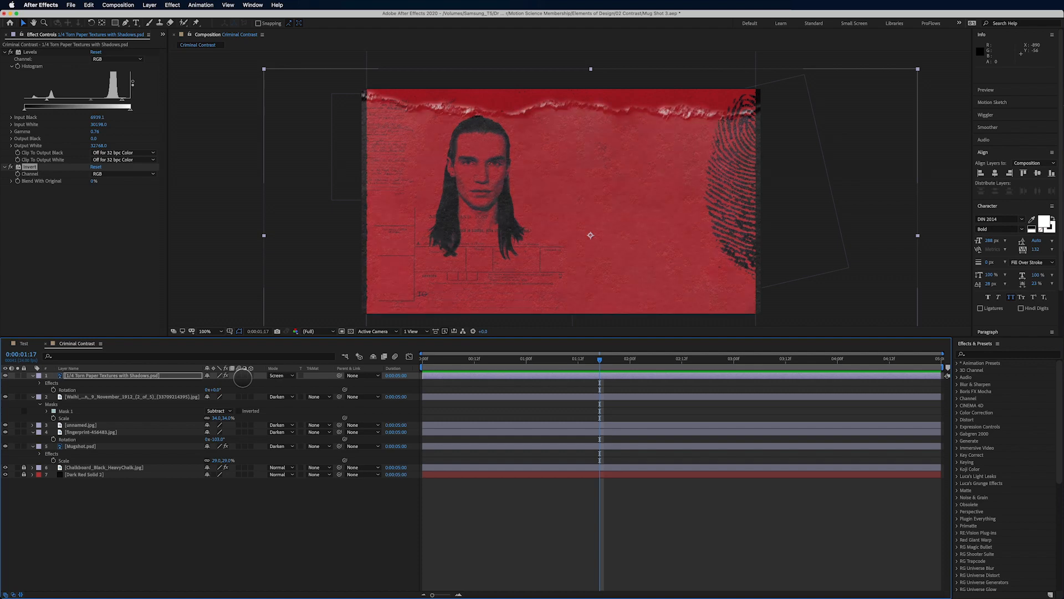
pyautogui.hotkey('shift', '=')
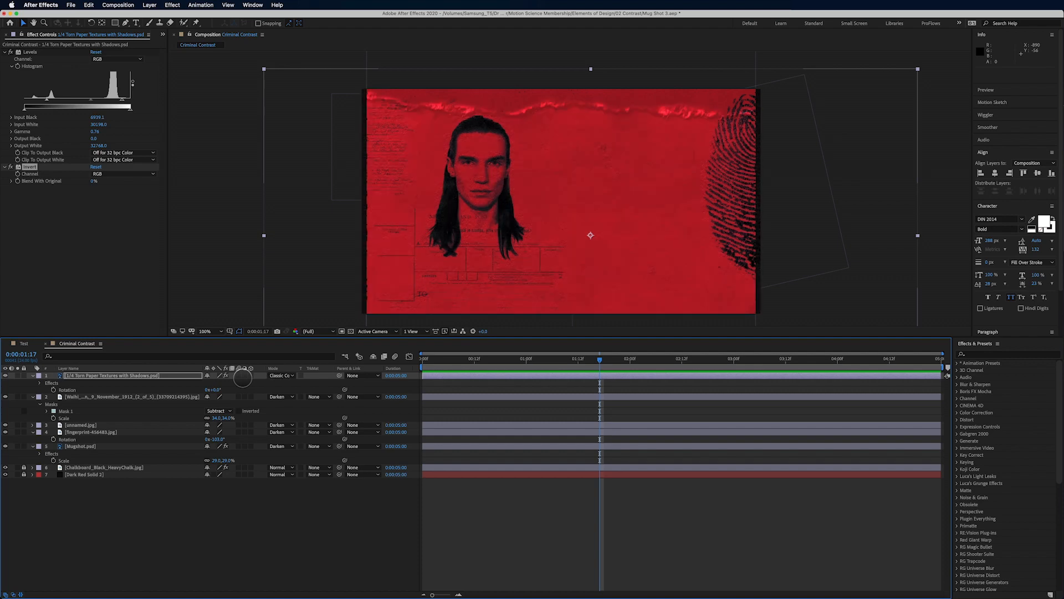
pyautogui.hotkey('shift', '=')
pyautogui.hotkey('shift', '=')
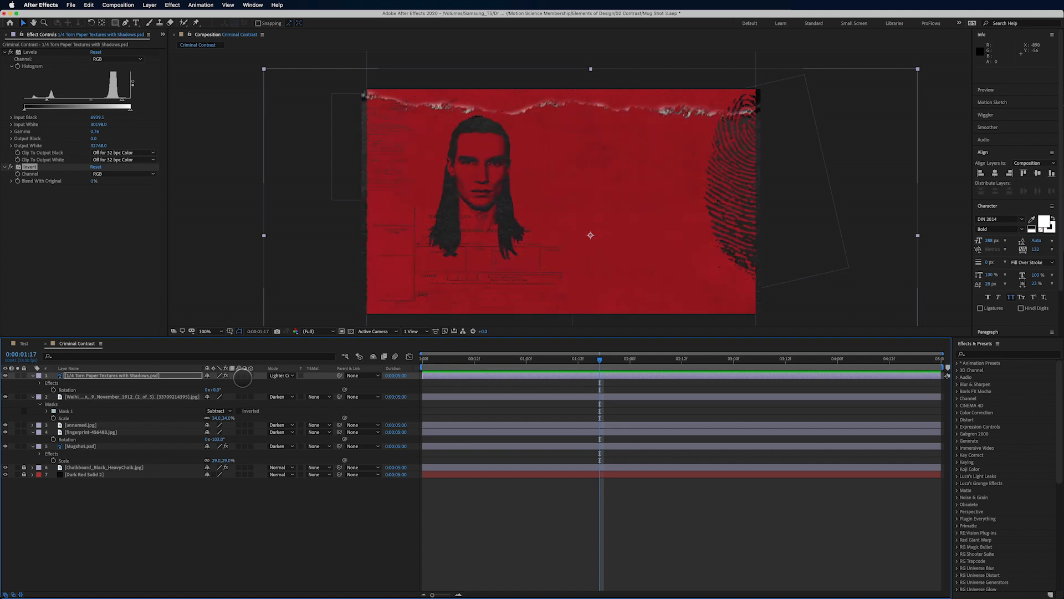
pyautogui.hotkey('shift', '=')
pyautogui.hotkey('shift', '=')
pyautogui.hotkey('shift', '=')
pyautogui.hotkey('shift', '=')
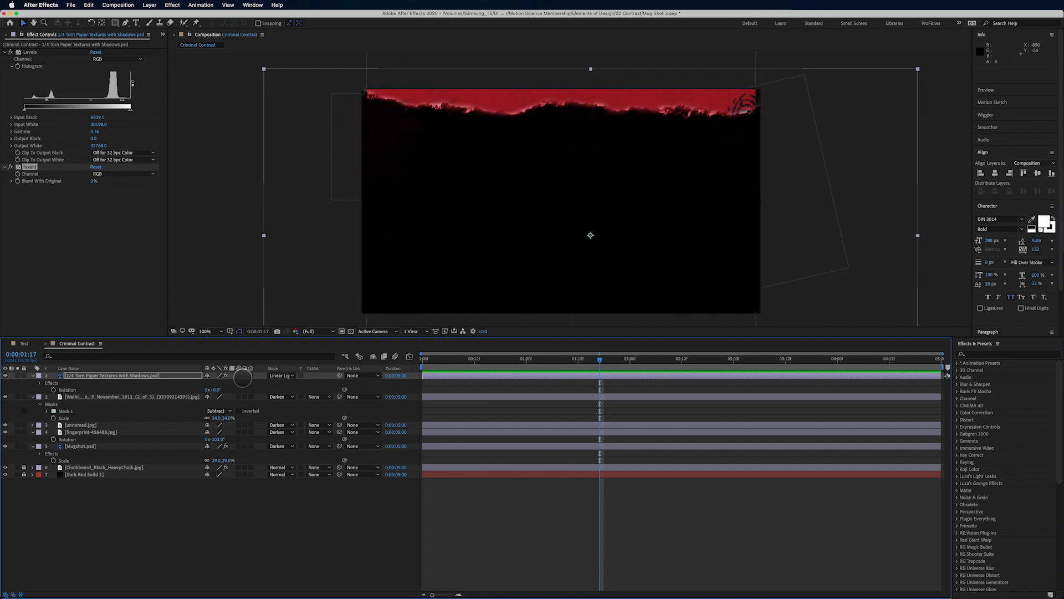
pyautogui.hotkey('shift', '=')
pyautogui.hotkey('shift', '=')
pyautogui.hotkey('shift', '=')
pyautogui.hotkey('shift', '=')
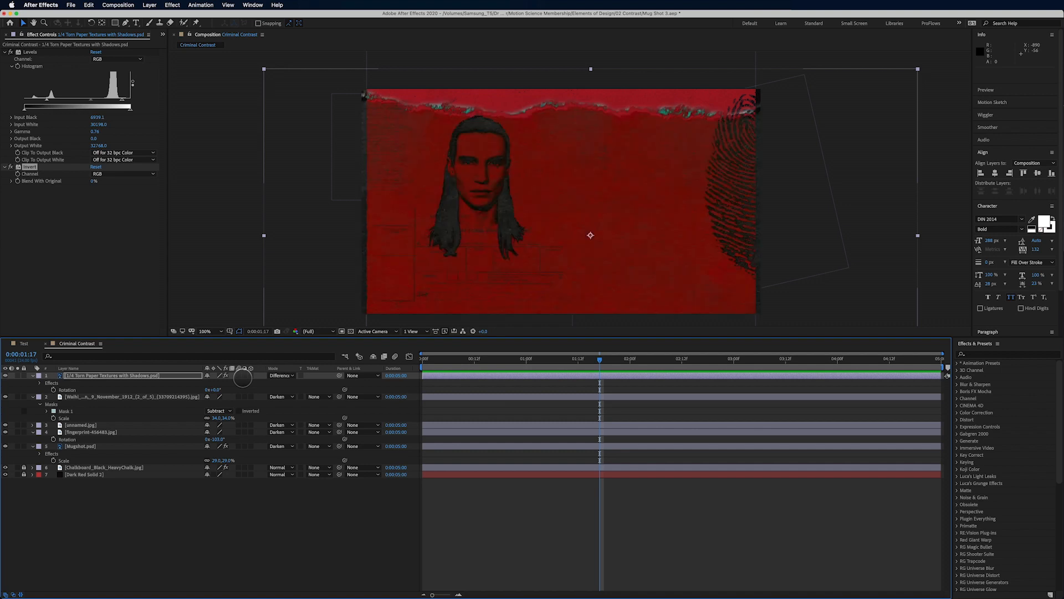
pyautogui.hotkey('shift', '=')
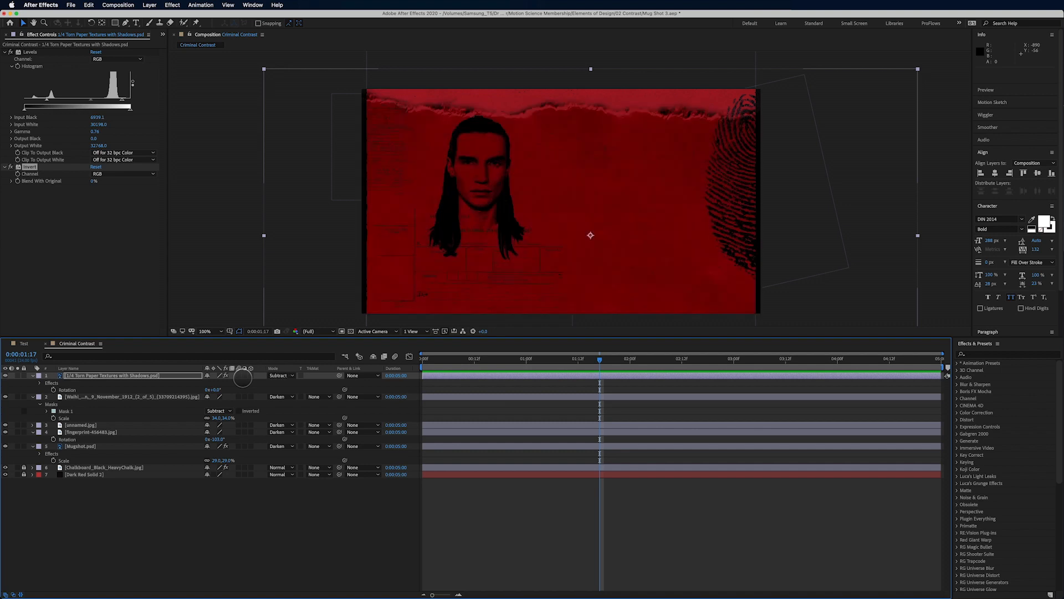
pyautogui.hotkey('shift', '=')
pyautogui.hotkey('shift', '=')
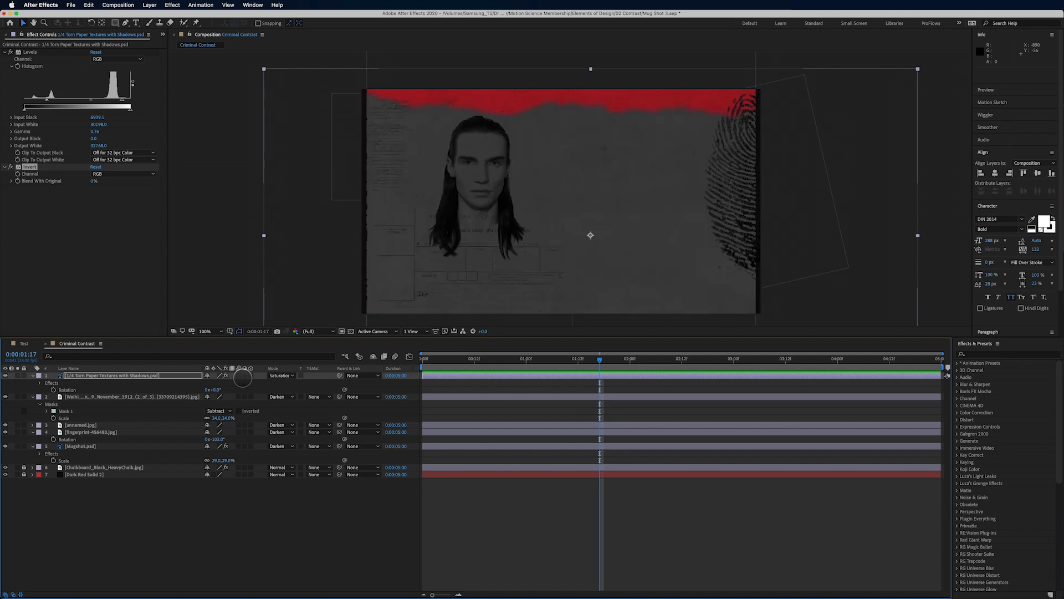
pyautogui.hotkey('shift', '=')
pyautogui.hotkey('shift', '=')
pyautogui.hotkey('shift', '=')
pyautogui.hotkey('shift', '=')
pyautogui.hotkey('shift', '=')
pyautogui.hotkey('shift', '=')
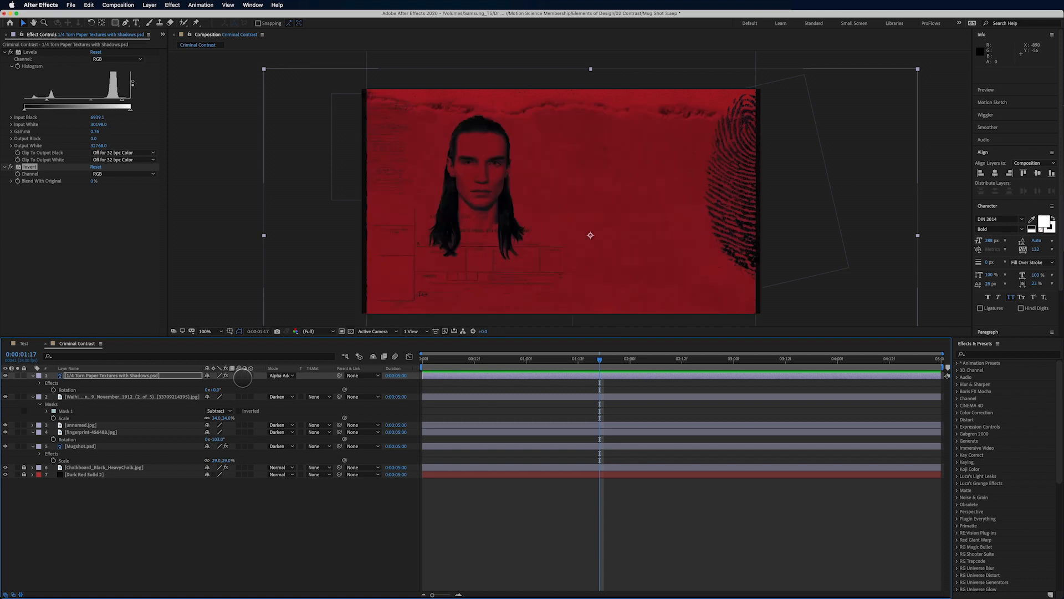
pyautogui.hotkey('shift', '=')
pyautogui.hotkey('shift', '=')
pyautogui.hotkey('shift', '=')
pyautogui.hotkey('shift', '=')
pyautogui.hotkey('shift', '=')
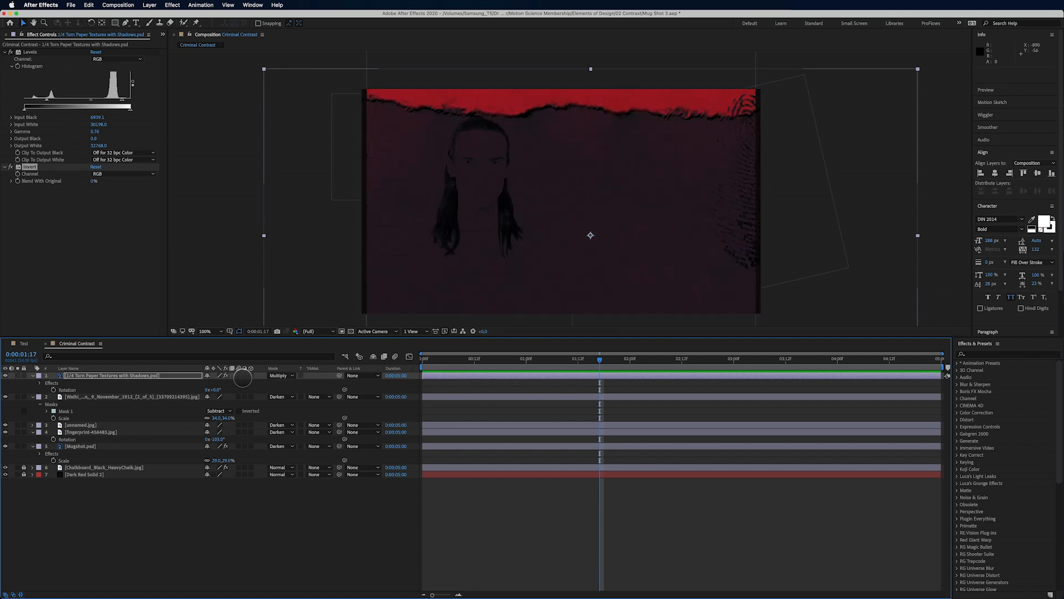
pyautogui.hotkey('shift', '=')
pyautogui.hotkey('shift', '=')
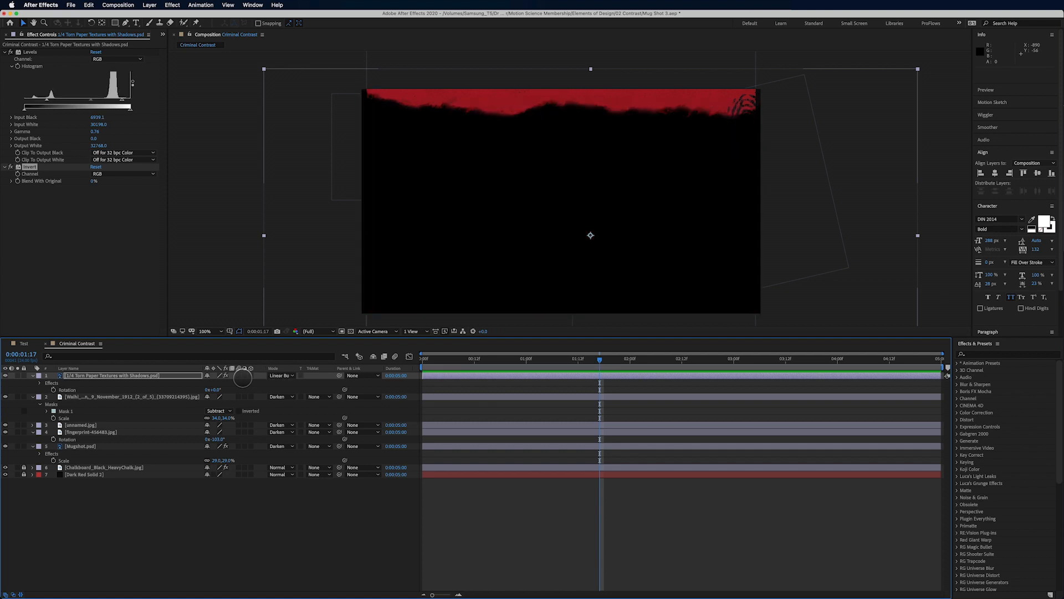
pyautogui.hotkey('shift', '=')
pyautogui.hotkey('shift', '=')
pyautogui.hotkey('shift', '=')
pyautogui.hotkey('shift', '=')
pyautogui.hotkey('shift', '=')
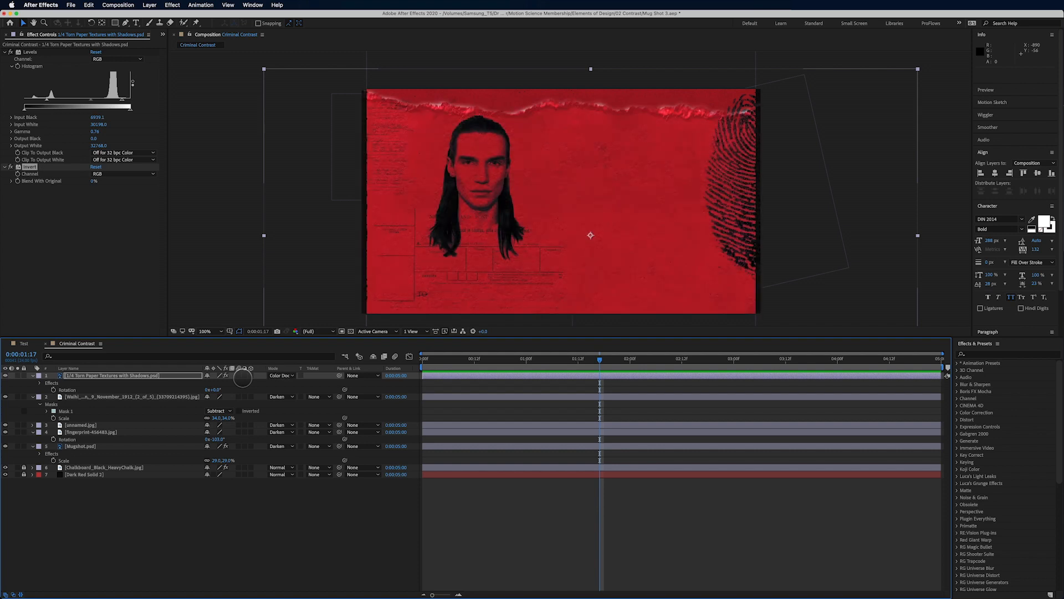
# Step: Turn off the torn paper's Invert effect and set its blending mode to Multiply, keeping Levels on
pyautogui.click(11, 167)
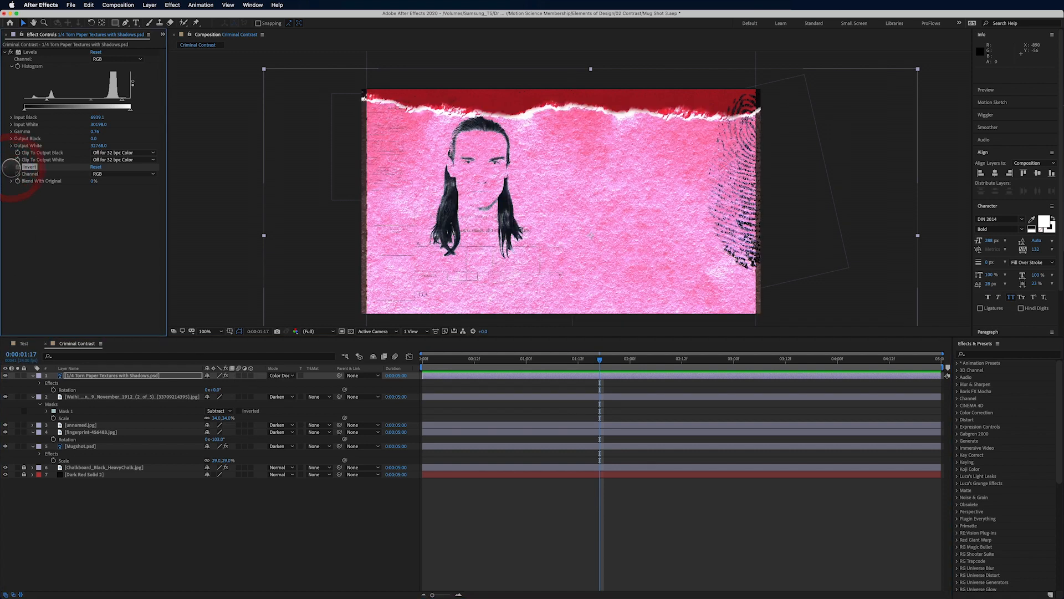
pyautogui.click(275, 375)
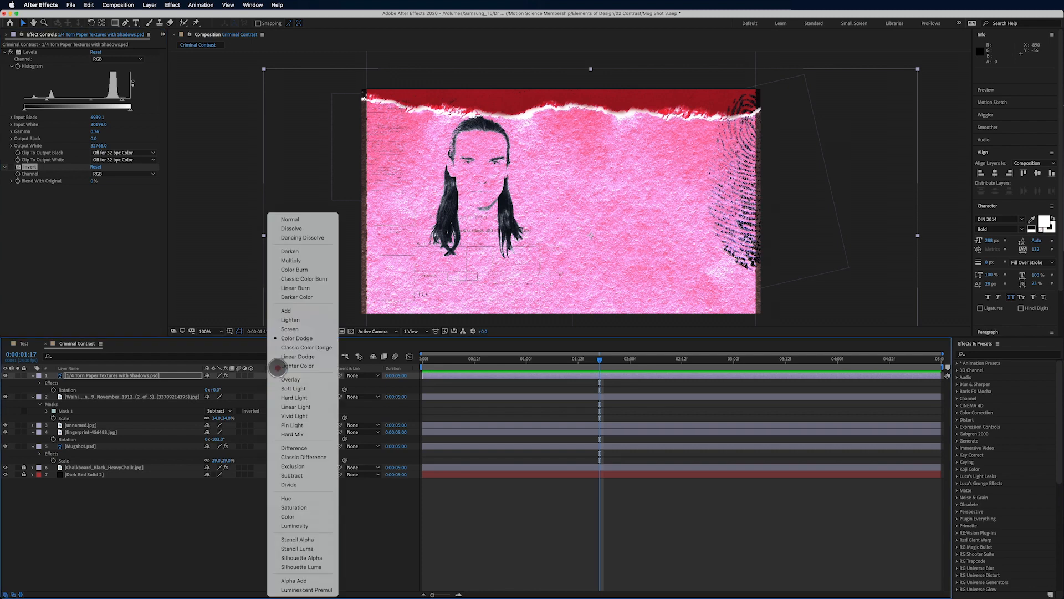
pyautogui.click(291, 261)
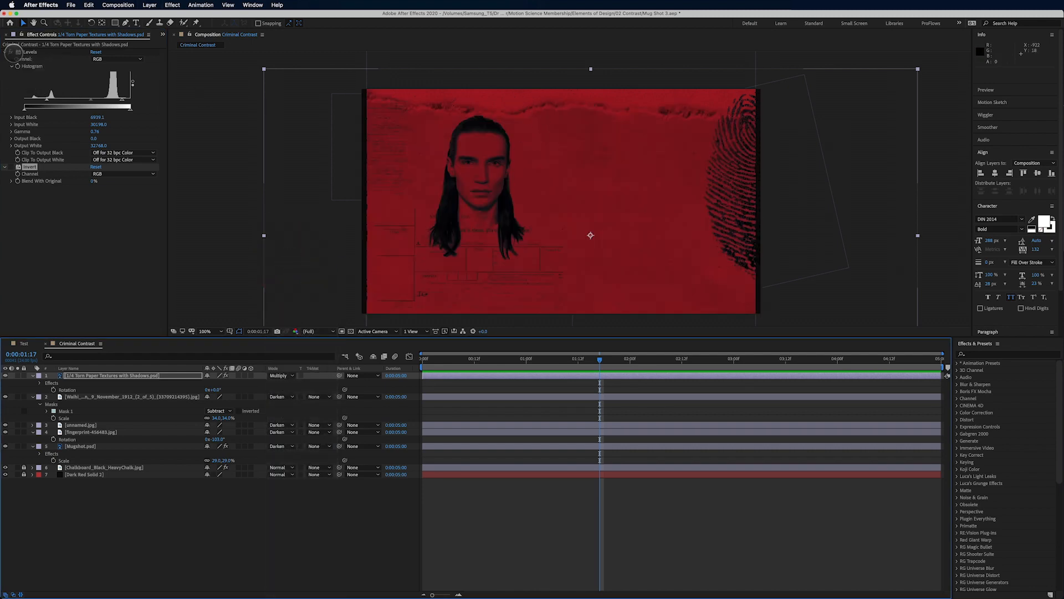
pyautogui.click(11, 51)
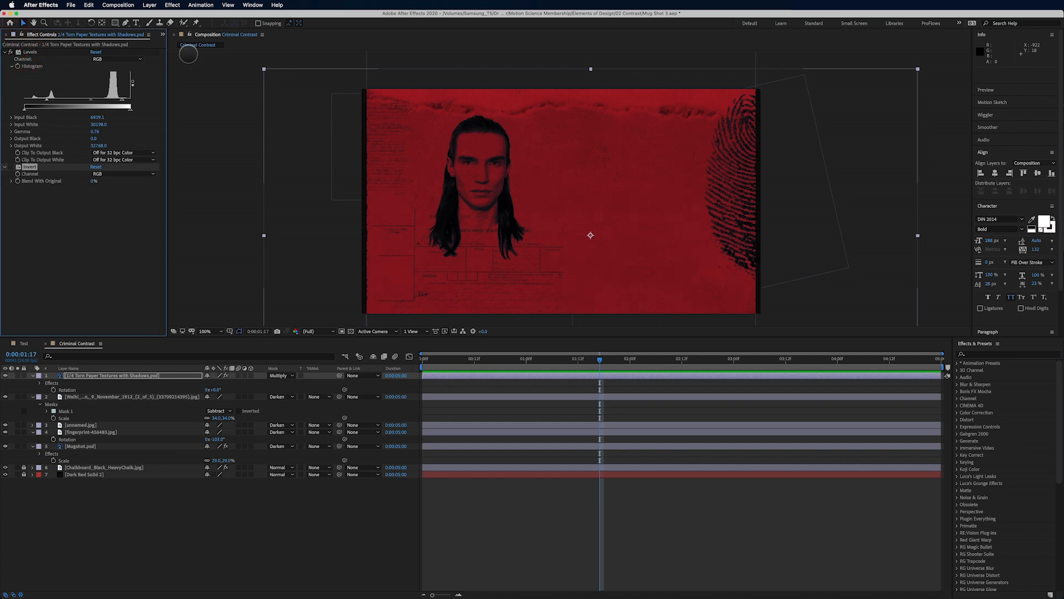
# Step: Nudge the torn paper up to about position 1102, 680, and compare the collage with the layer hidden and shown
pyautogui.moveTo(520, 104); pyautogui.dragTo(521, 99)
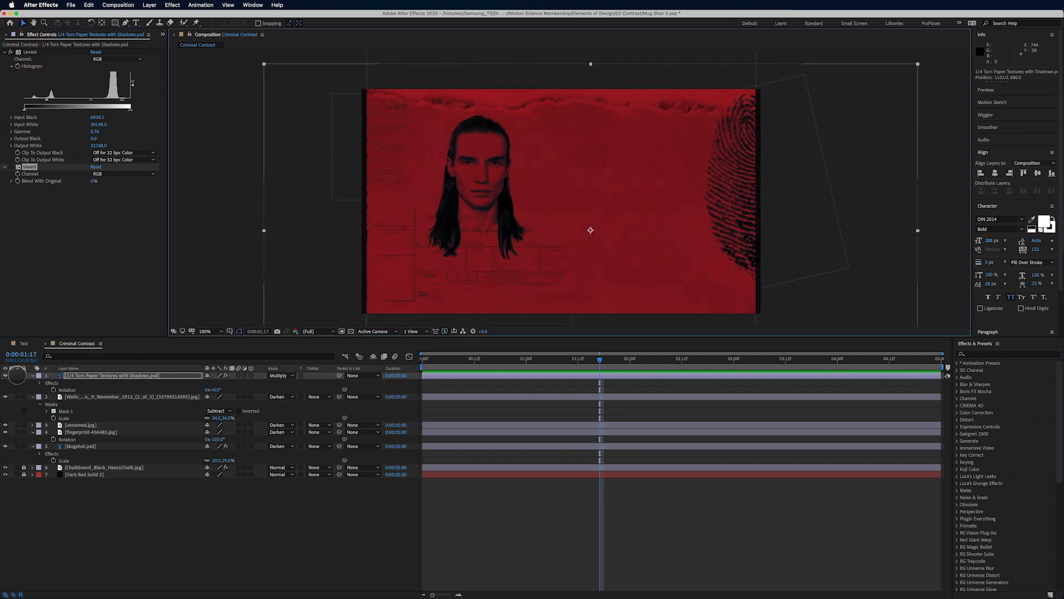
pyautogui.click(5, 375)
pyautogui.click(5, 375)
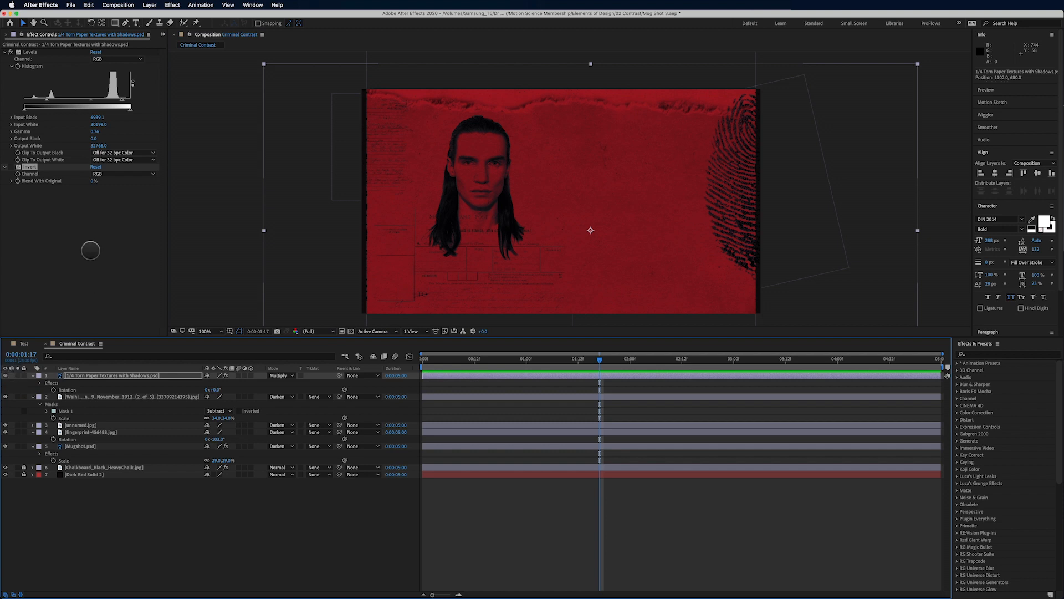
# Step: Find Tape 08.png among the project's images and place it across the lower part of the portrait as the topmost layer
pyautogui.click(163, 35)
pyautogui.click(173, 44)
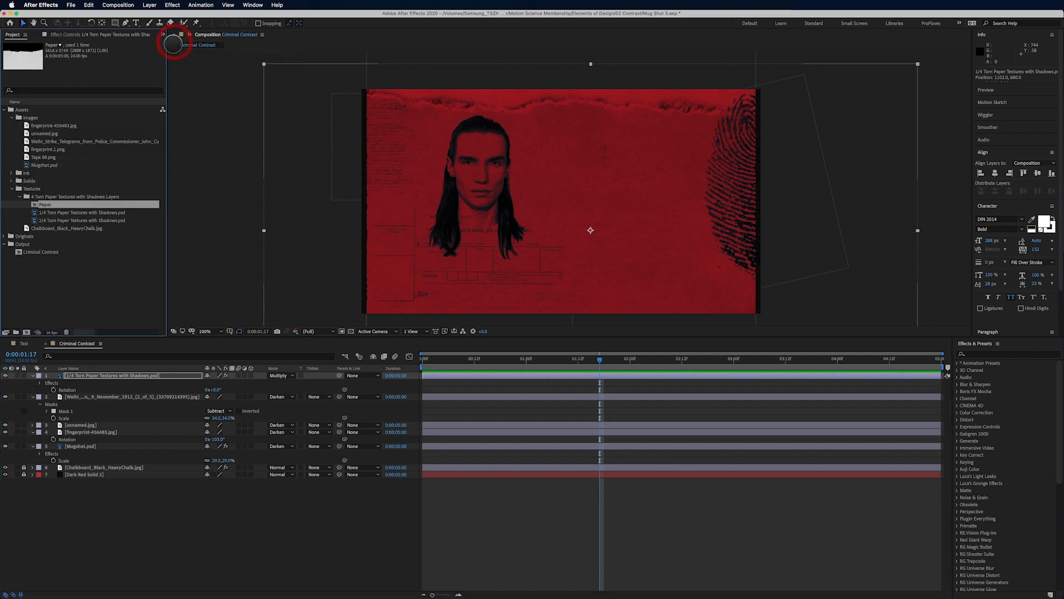
pyautogui.click(44, 134)
pyautogui.click(44, 142)
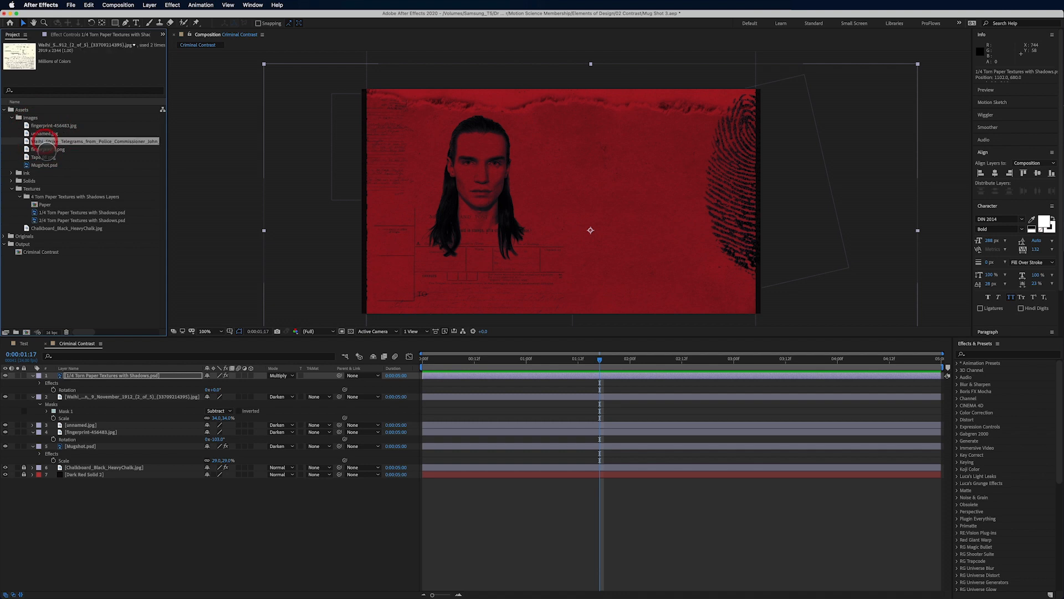
pyautogui.click(45, 149)
pyautogui.moveTo(44, 157); pyautogui.dragTo(499, 256)
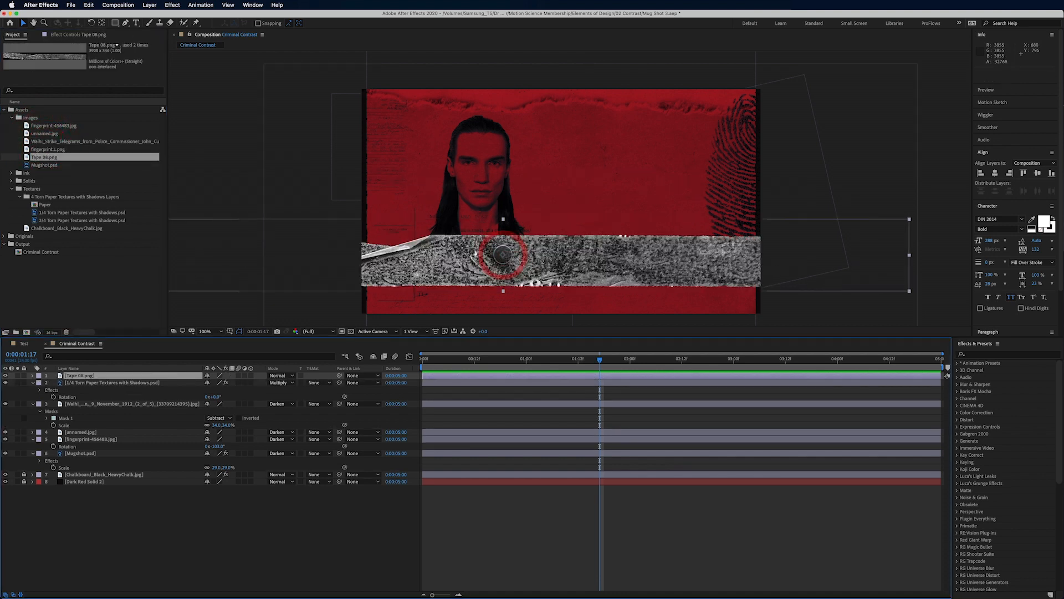
# Step: Scale the tape to 25% and move it beside the portrait's lower hair, at about position 1184, 808
pyautogui.press('s')
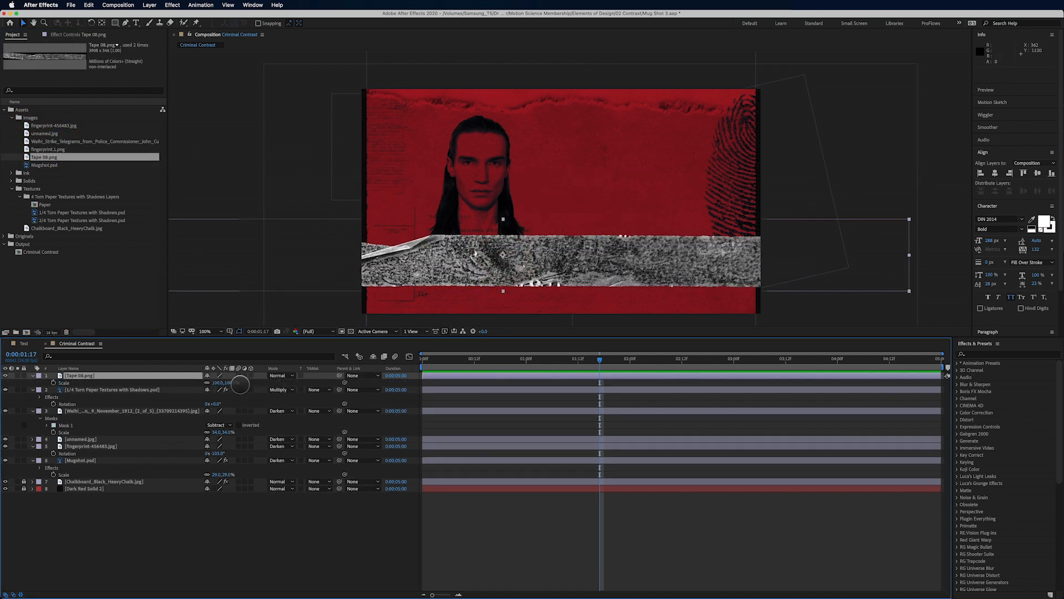
pyautogui.moveTo(222, 382); pyautogui.dragTo(209, 392)
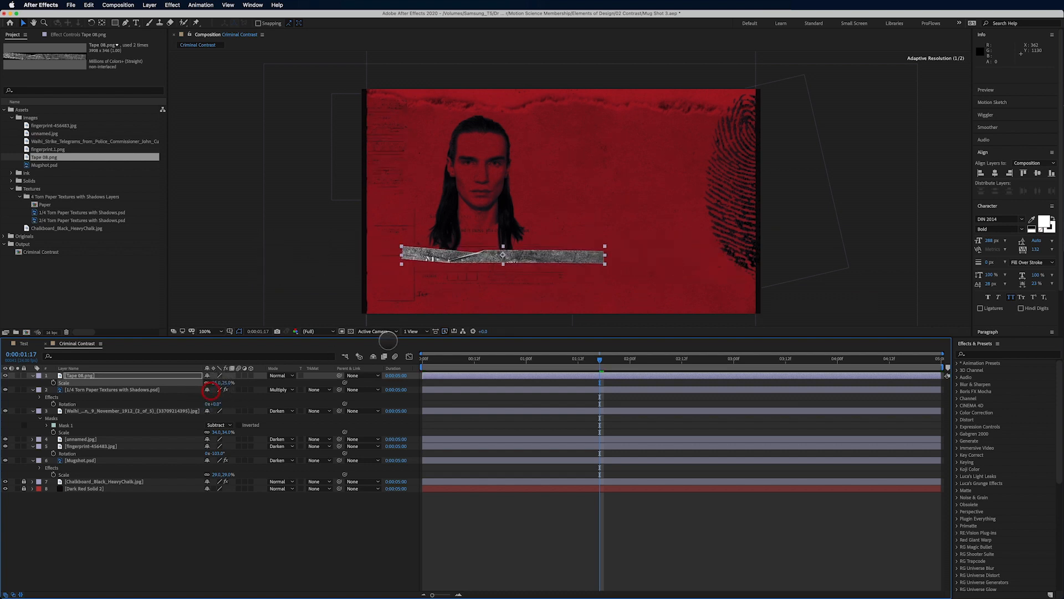
pyautogui.moveTo(527, 264); pyautogui.dragTo(632, 265)
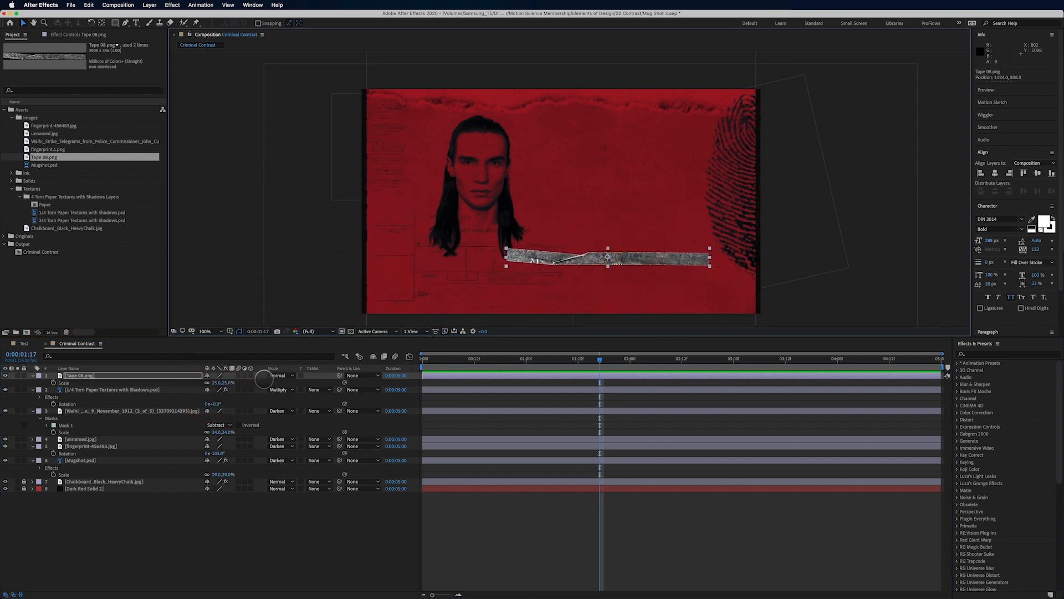
# Step: Set the tape's blending mode to Multiply and shift it slightly up and to the right
pyautogui.click(280, 375)
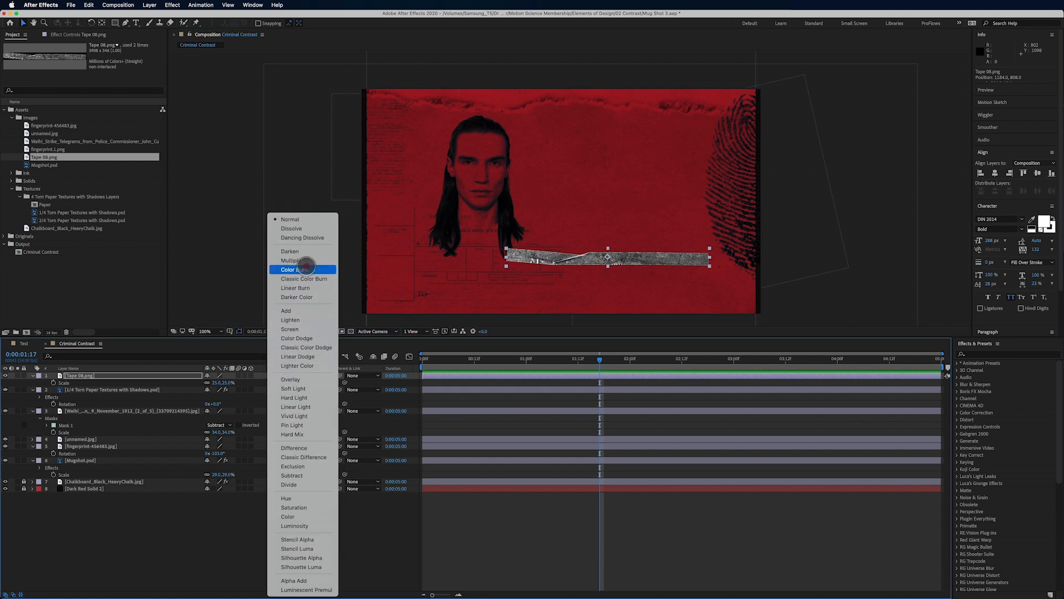
pyautogui.click(302, 260)
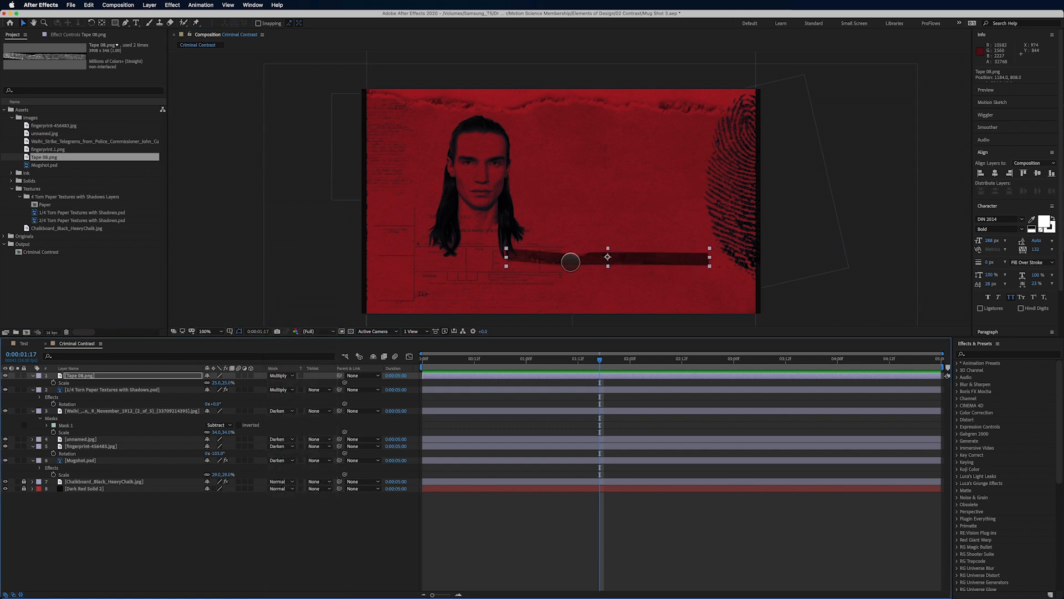
pyautogui.moveTo(584, 260); pyautogui.dragTo(593, 252)
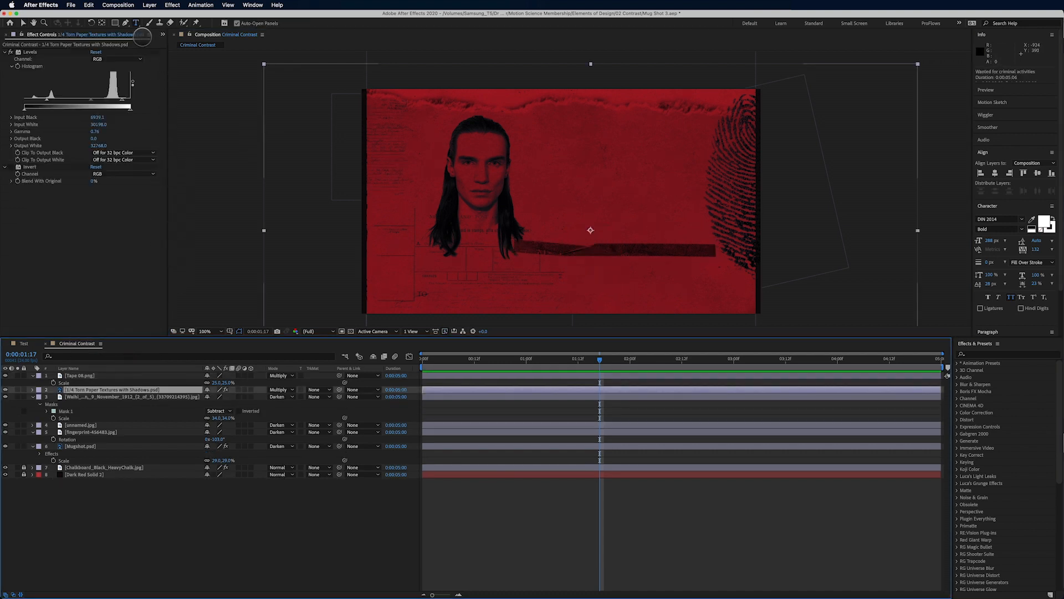
# Step: Add the text "WANTED FOR CRIMINAL ACTIVITIES" beside the mugshot and set its font size to 45 px
pyautogui.click(549, 244)
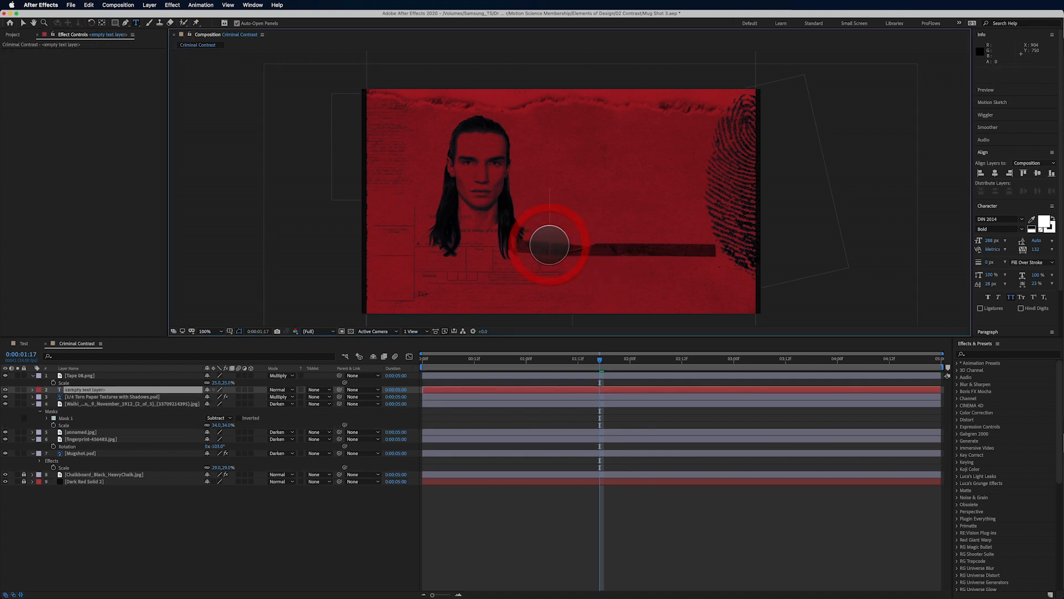
pyautogui.write('WANTED FOR CRIMINAL ACTIVITIES')
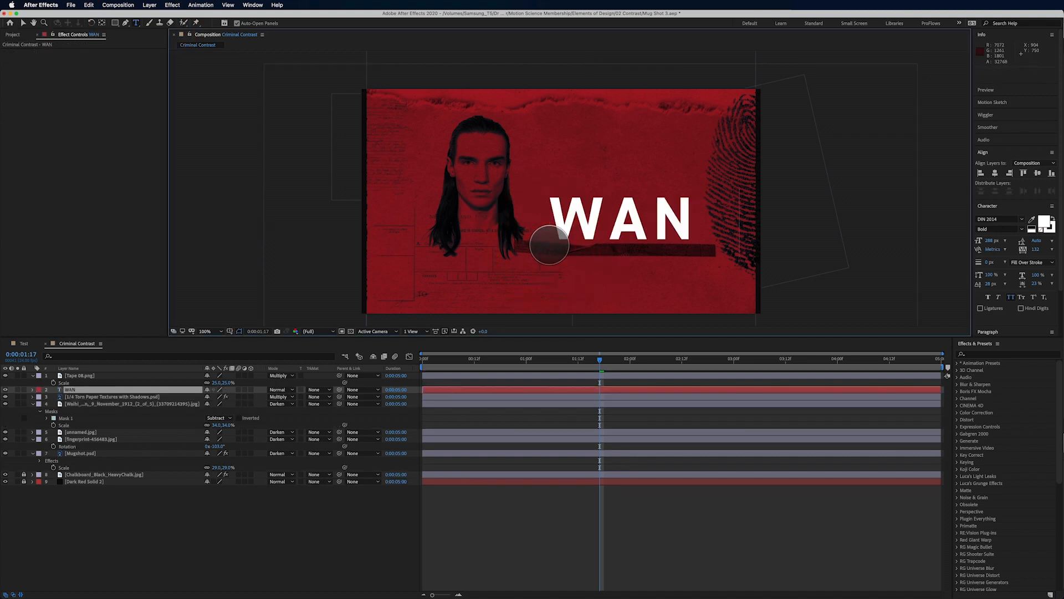
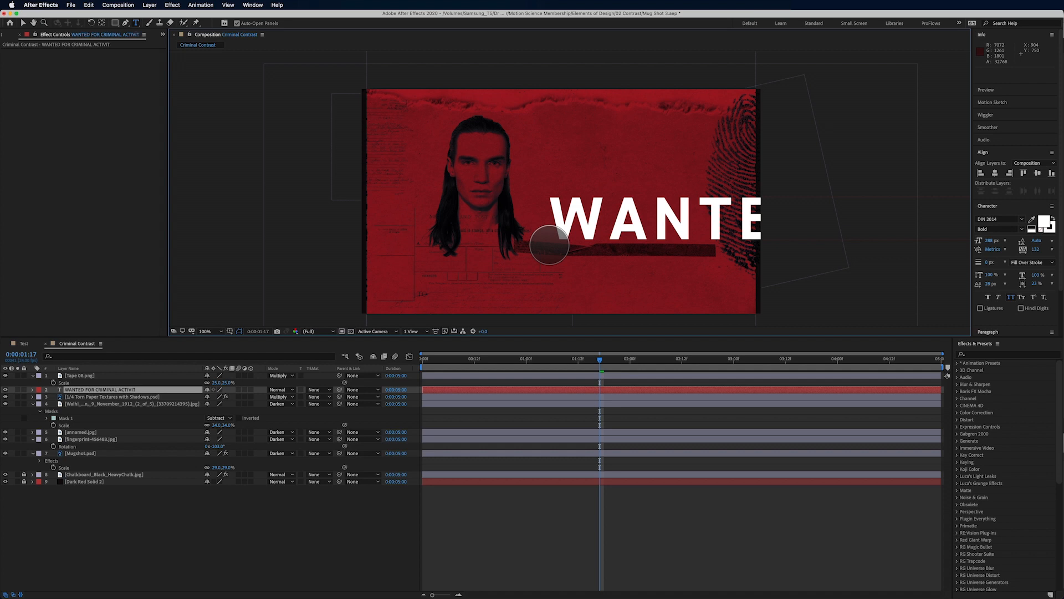
pyautogui.tripleClick(549, 244)
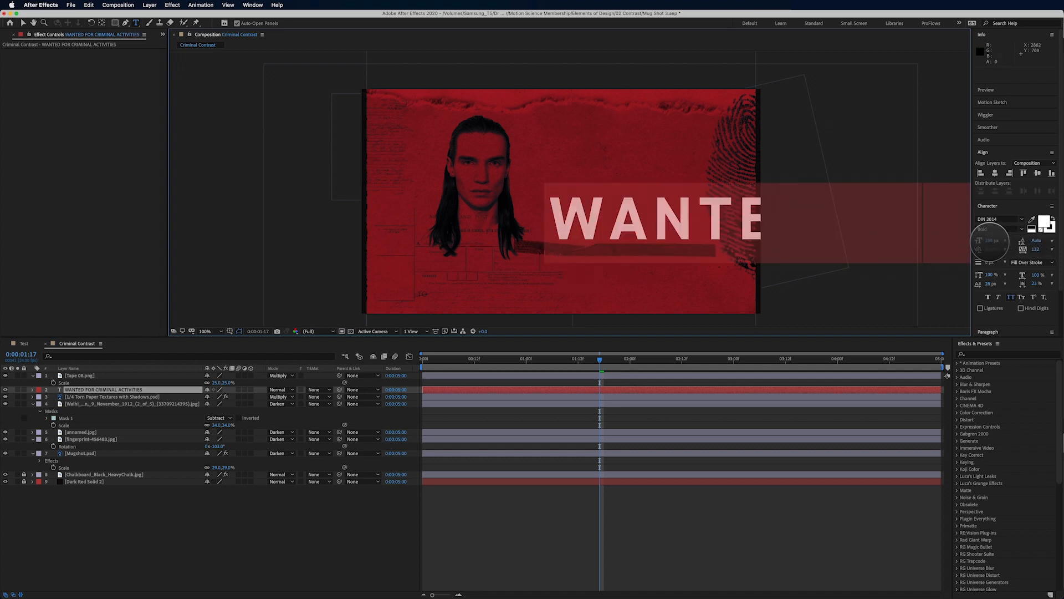
pyautogui.moveTo(990, 240); pyautogui.dragTo(903, 261)
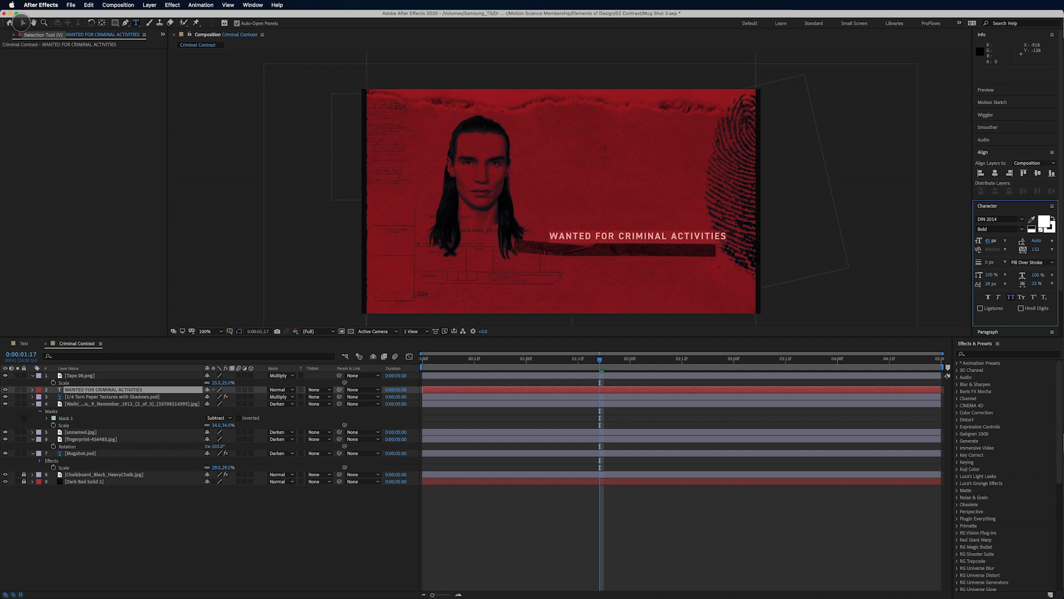
# Step: Colour the text with the dark red sampled from the background above it
pyautogui.click(1032, 218)
pyautogui.click(634, 183)
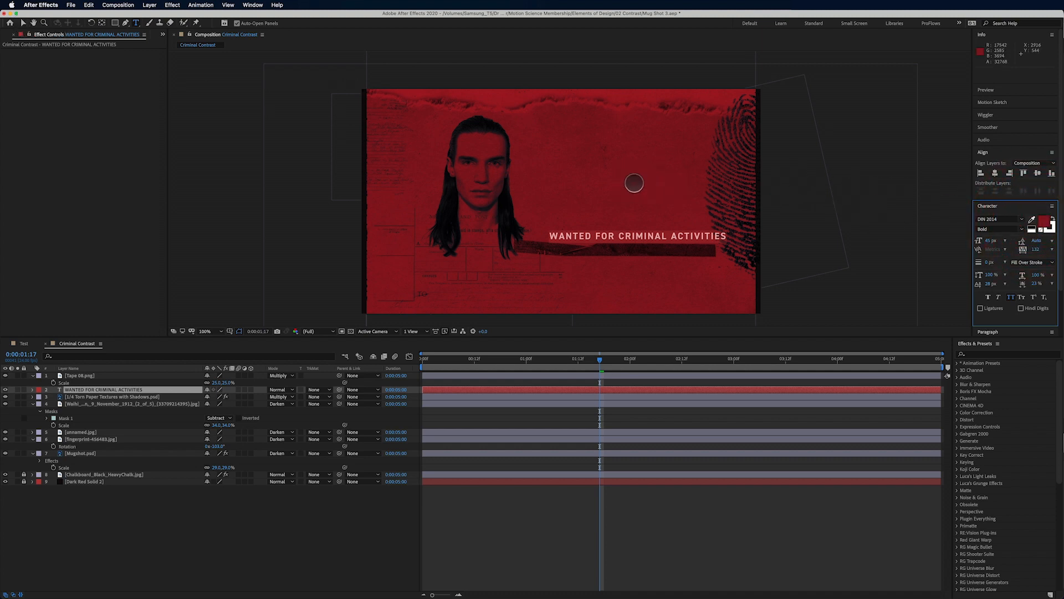
pyautogui.click(22, 23)
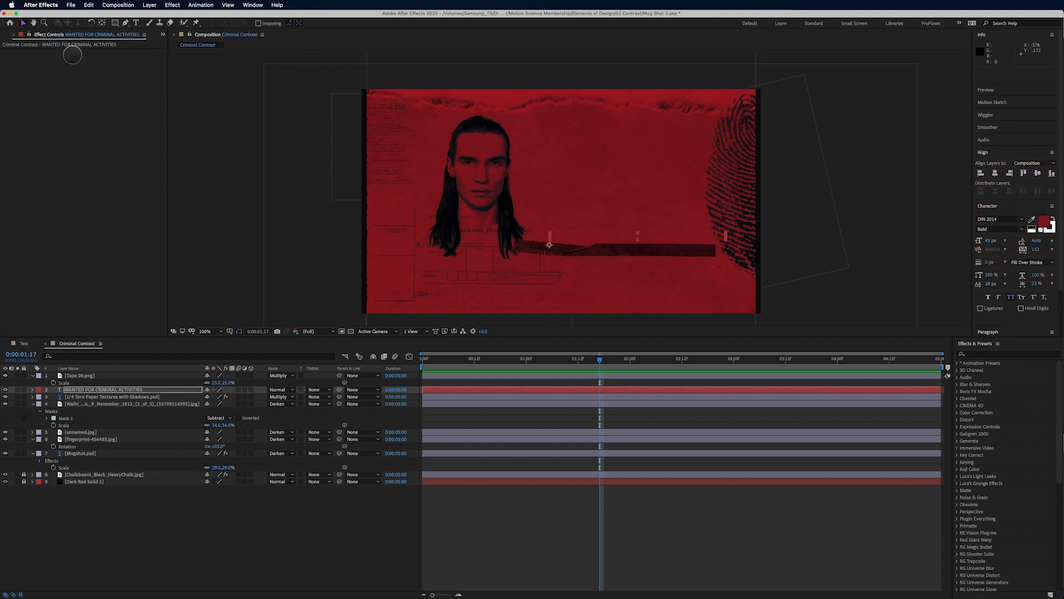
# Step: Move the text down onto the tape strip and place its layer above Tape 08.png
pyautogui.moveTo(593, 238); pyautogui.dragTo(590, 252)
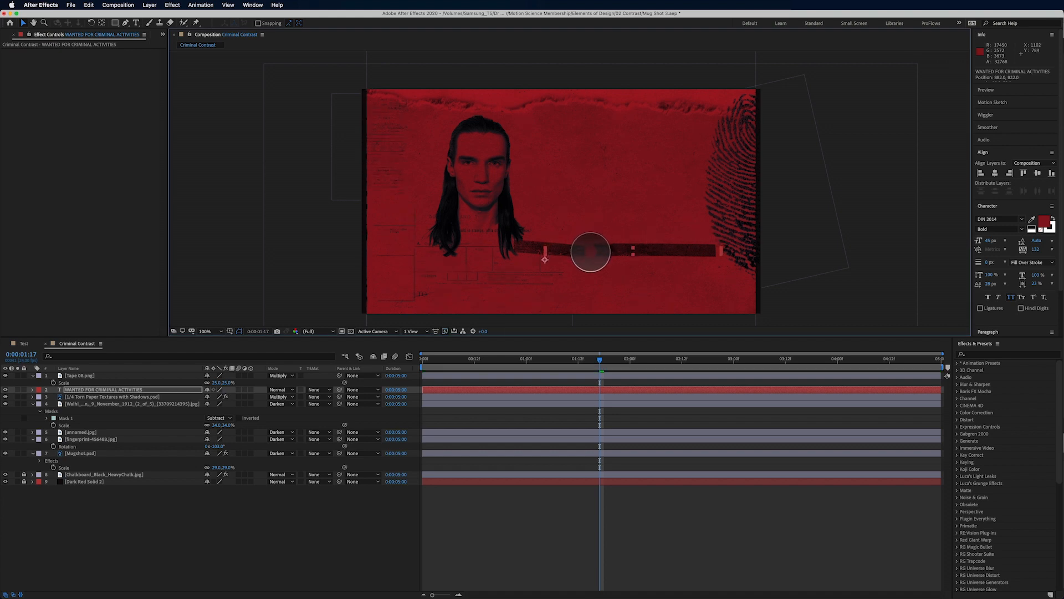
pyautogui.moveTo(91, 390); pyautogui.dragTo(91, 374)
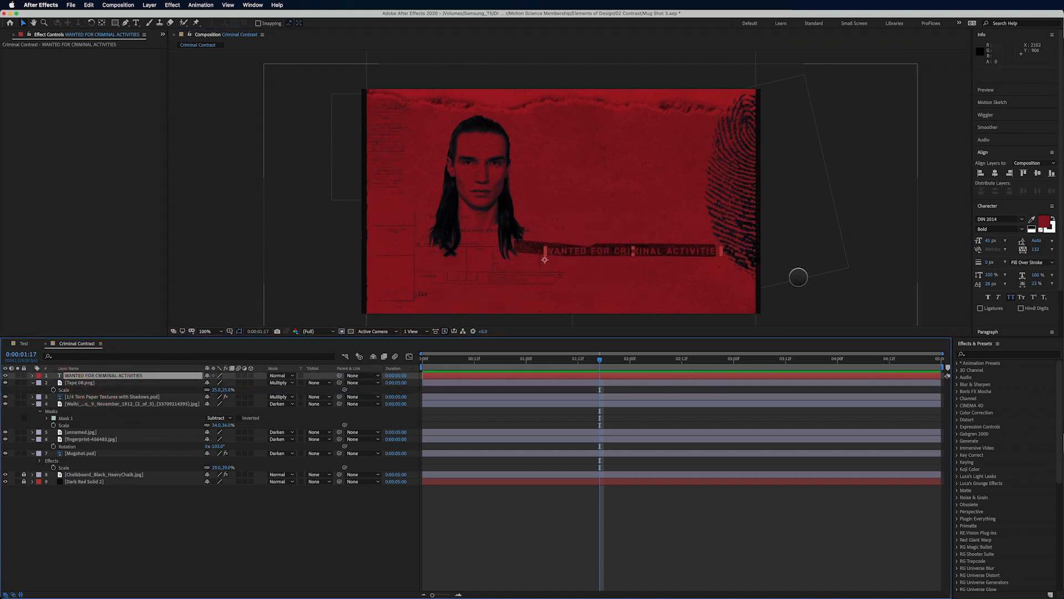
# Step: Reduce the text to 33 px and centre it on the lower-right intersection of the displayed thirds grid
pyautogui.moveTo(987, 240); pyautogui.dragTo(982, 243)
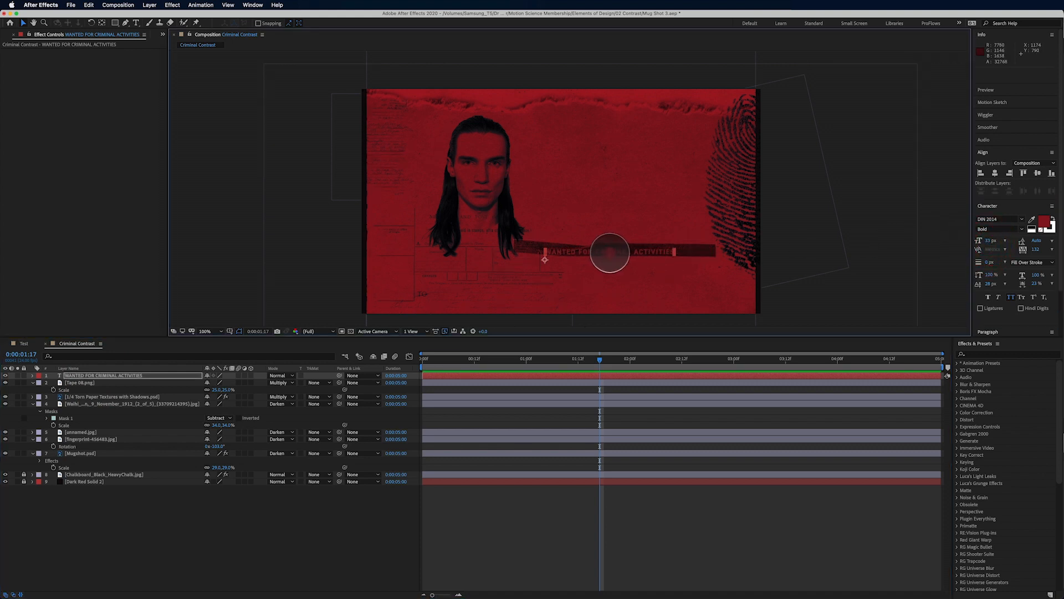
pyautogui.moveTo(610, 250); pyautogui.dragTo(626, 253)
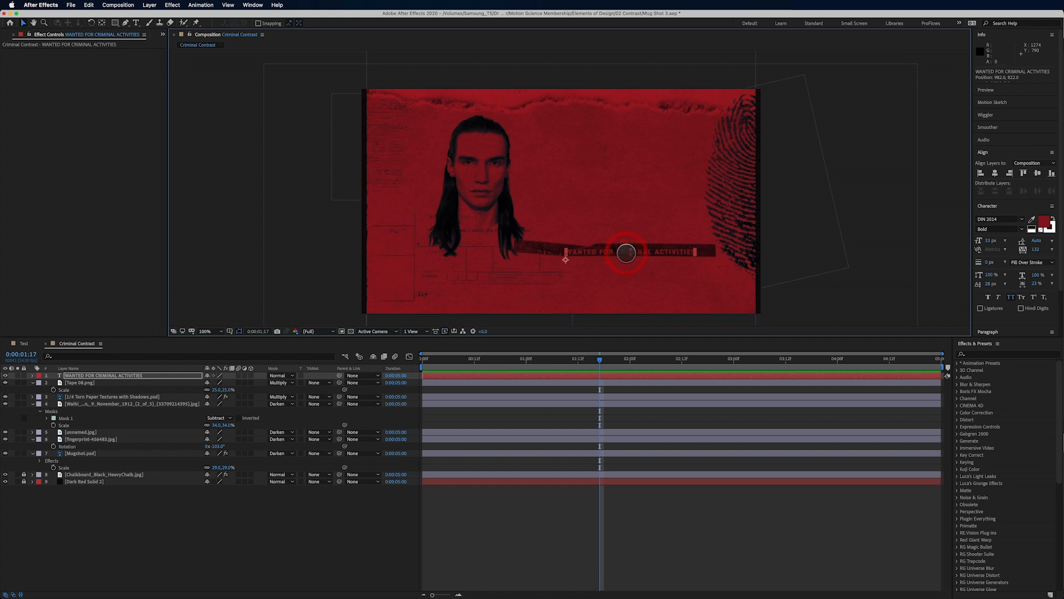
pyautogui.hotkey('alt', "'")
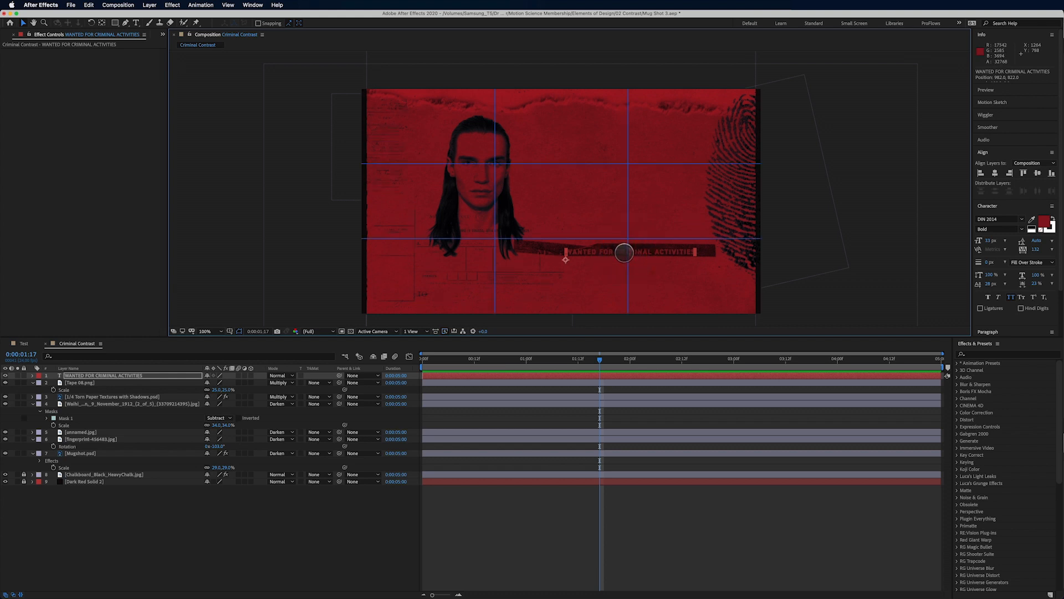
pyautogui.moveTo(625, 253); pyautogui.dragTo(622, 239)
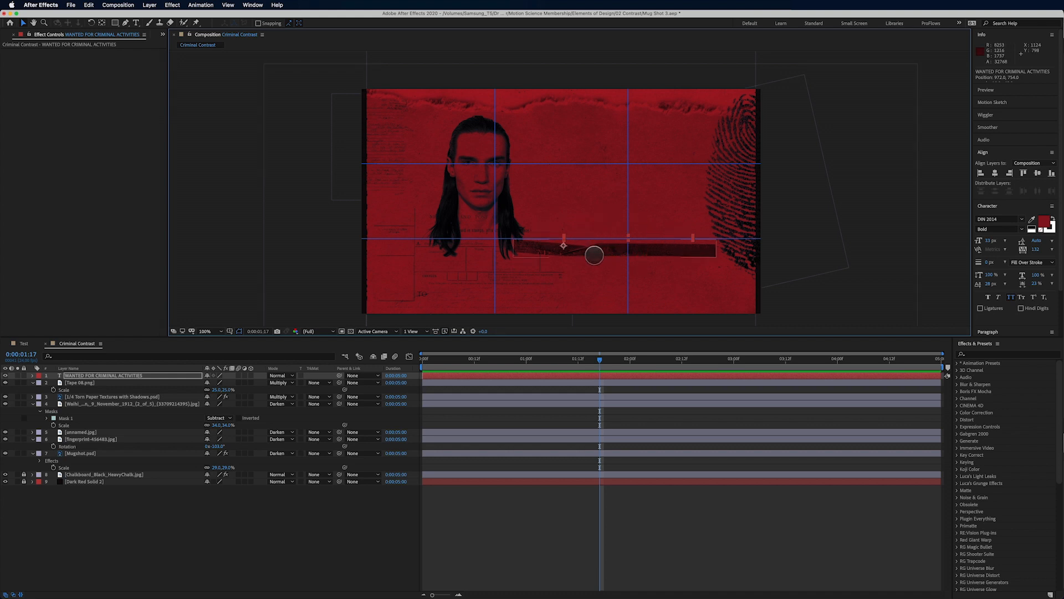
# Step: Move the tape strip up behind the text and hide the thirds grid
pyautogui.moveTo(542, 250)
pyautogui.mouseDown()
pyautogui.moveTo(550, 238)
pyautogui.moveTo(536, 234)
pyautogui.mouseUp()
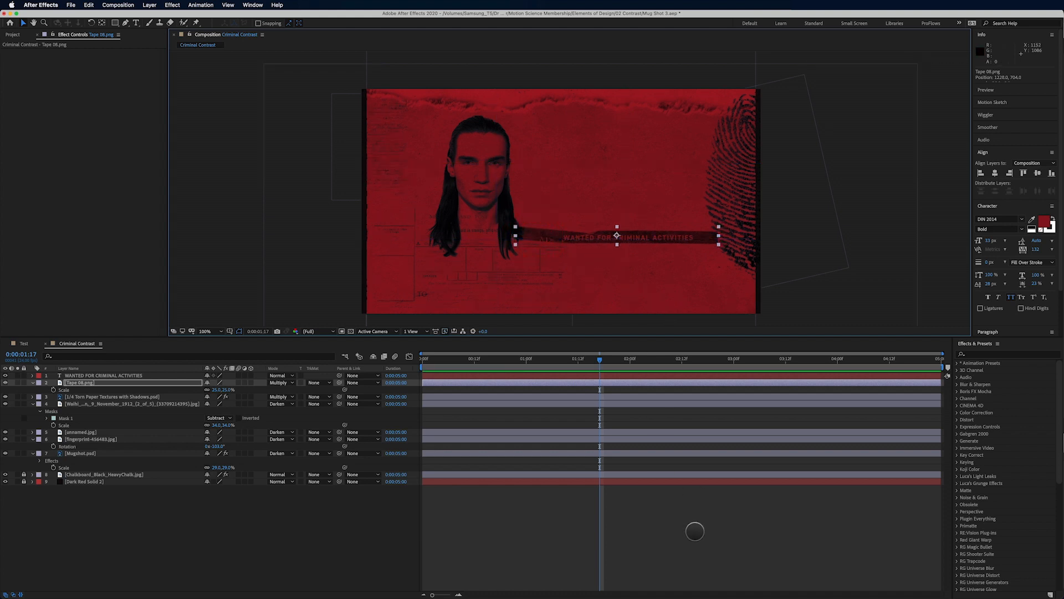
pyautogui.hotkey('alt', "'")
pyautogui.hotkey('alt', "'")
pyautogui.click(694, 531)
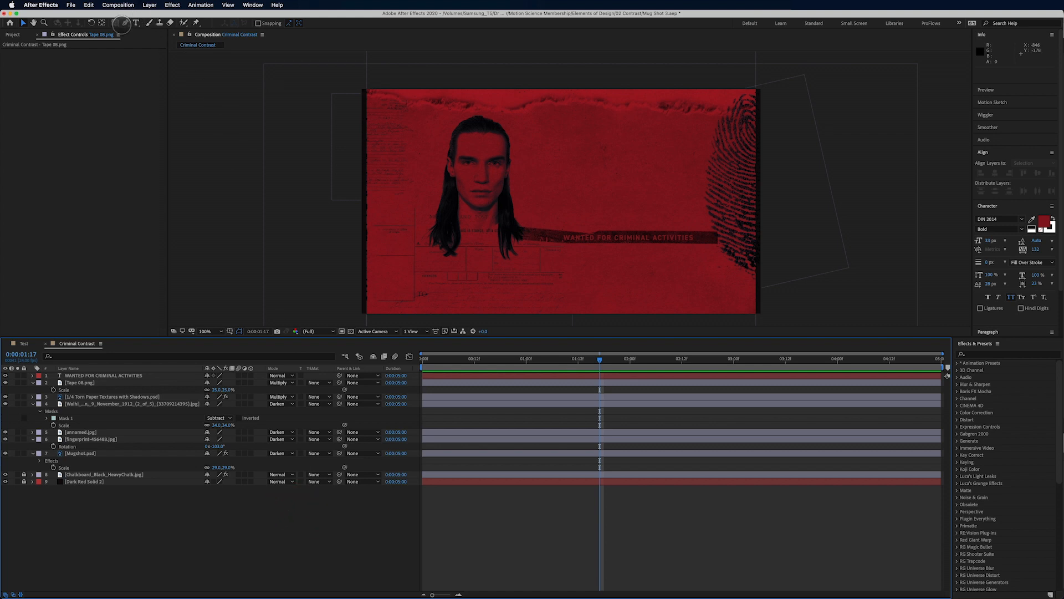
# Step: Draw a rectangle around the wanted text as a new shape layer and set its stroke to None
pyautogui.click(116, 22)
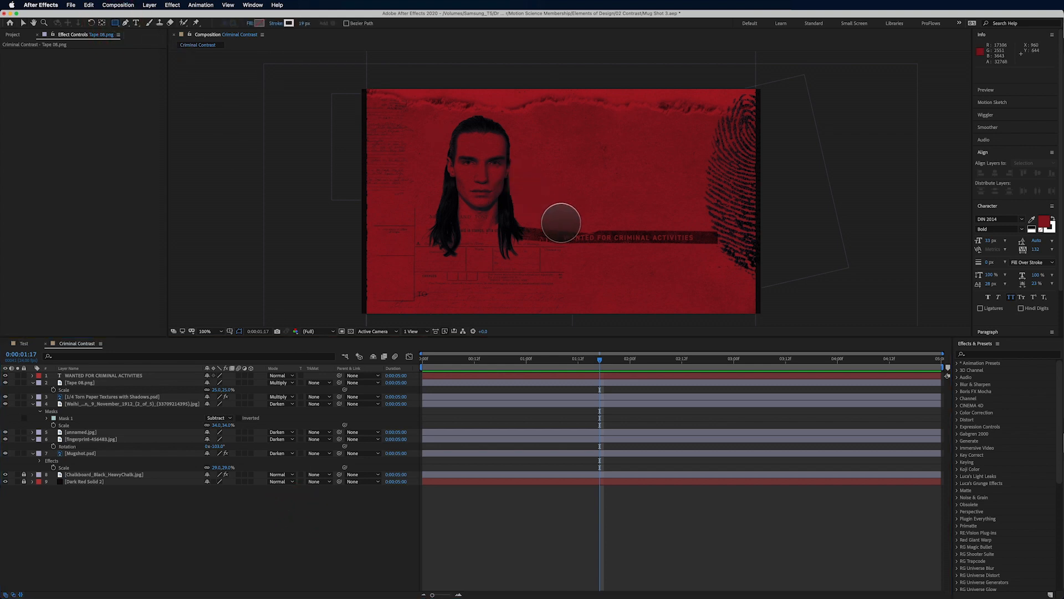
pyautogui.moveTo(556, 230); pyautogui.dragTo(706, 243)
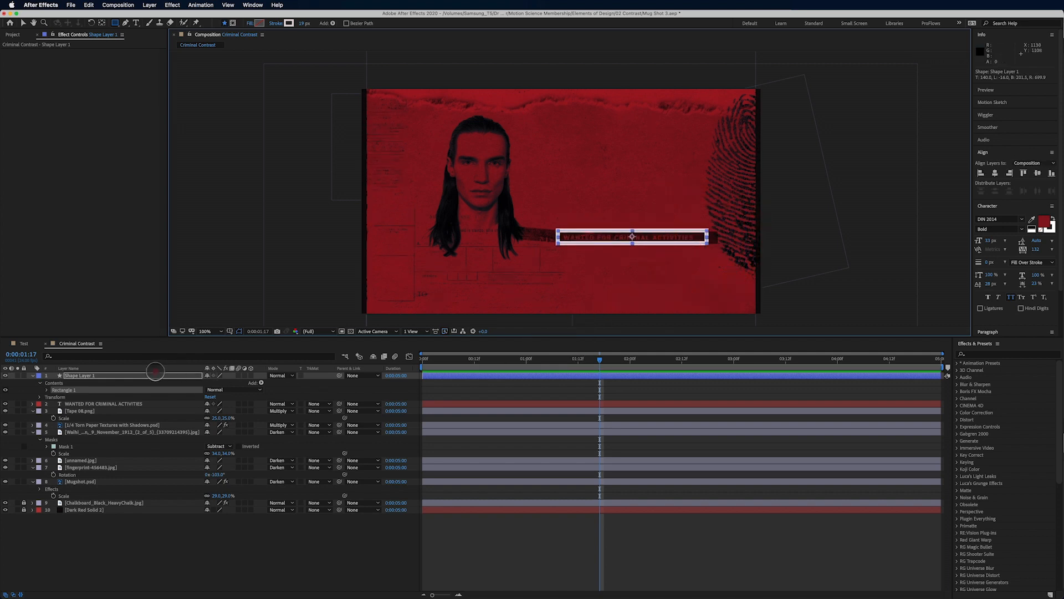
pyautogui.click(155, 368)
pyautogui.click(277, 24)
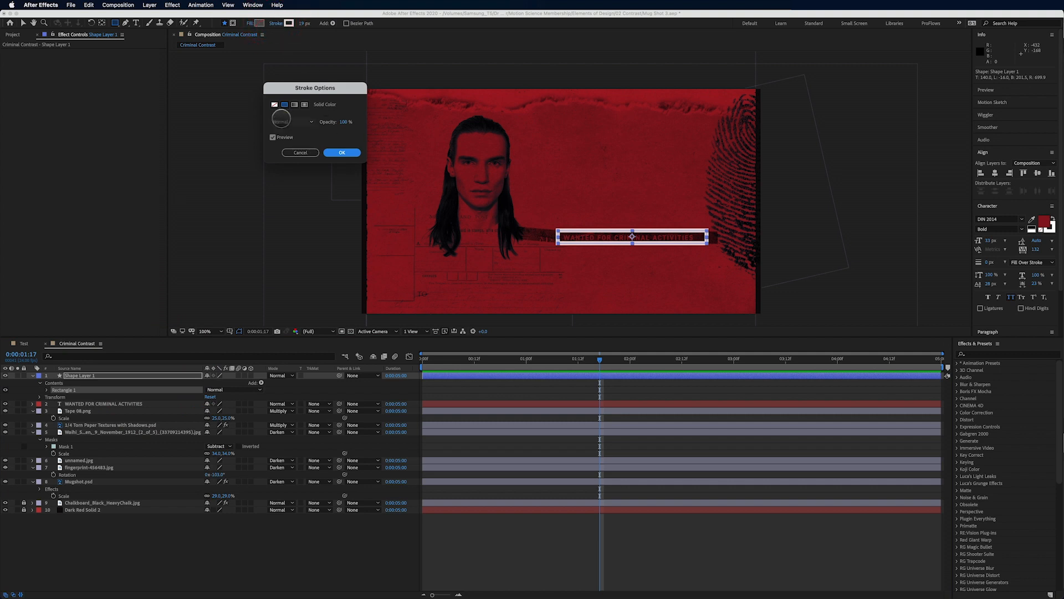
pyautogui.click(275, 104)
pyautogui.click(342, 152)
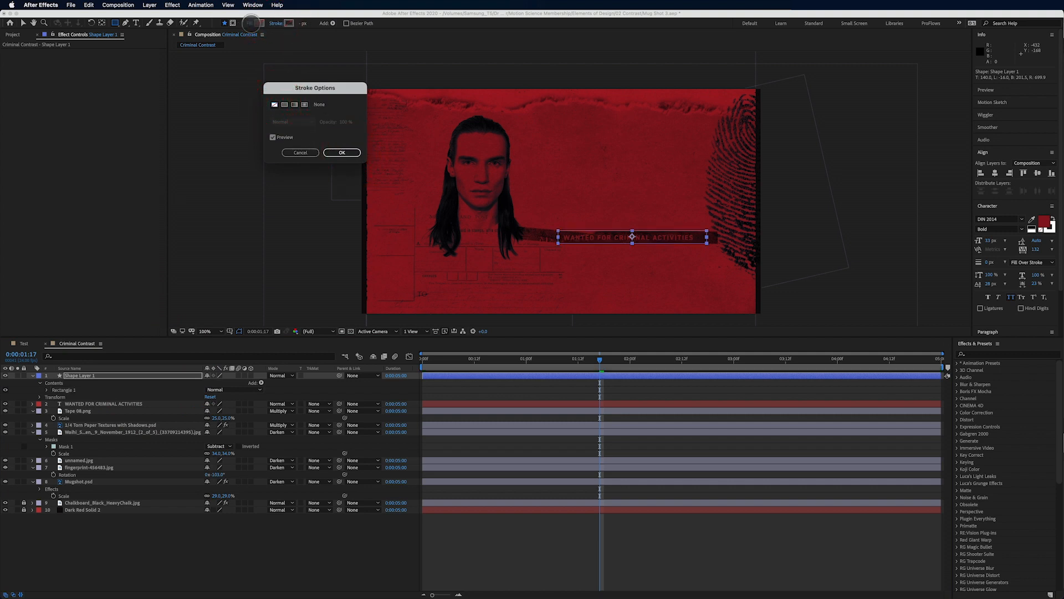
# Step: Give the rectangle a solid black fill
pyautogui.click(251, 24)
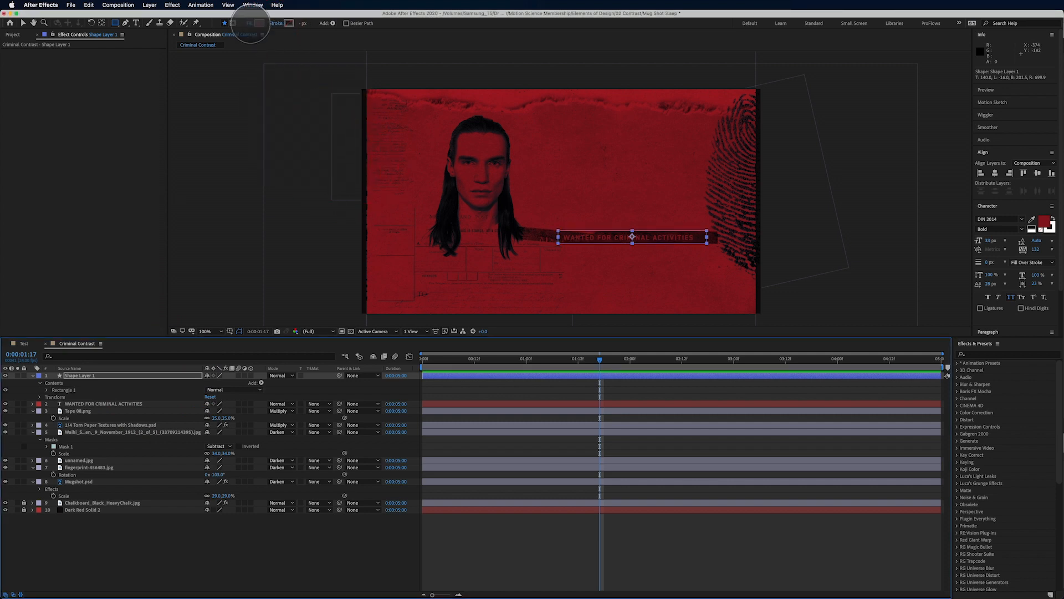
pyautogui.click(285, 104)
pyautogui.click(342, 152)
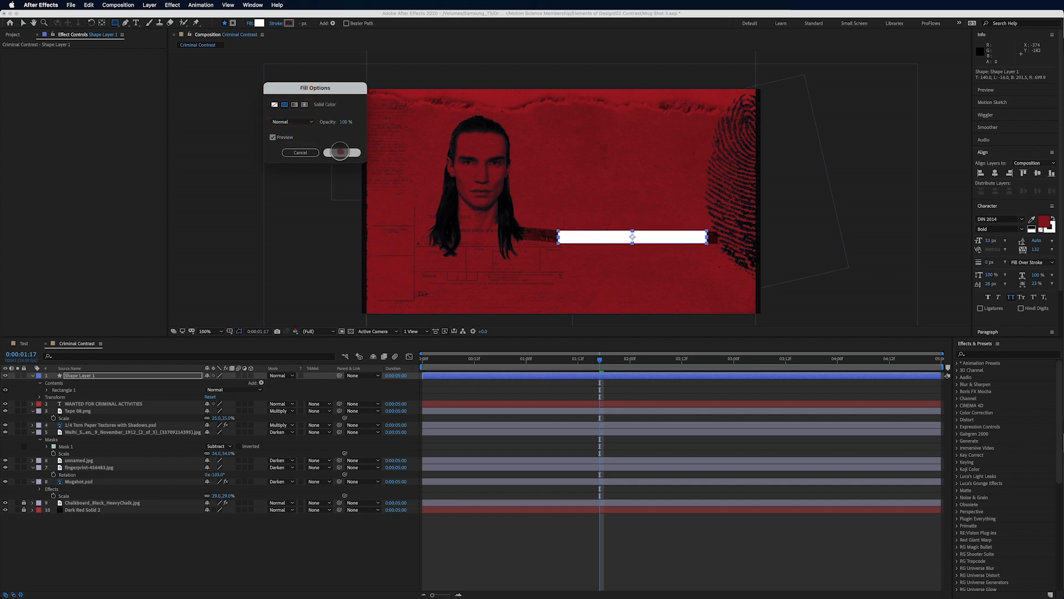
pyautogui.click(261, 24)
pyautogui.moveTo(309, 329); pyautogui.dragTo(266, 411)
pyautogui.click(455, 300)
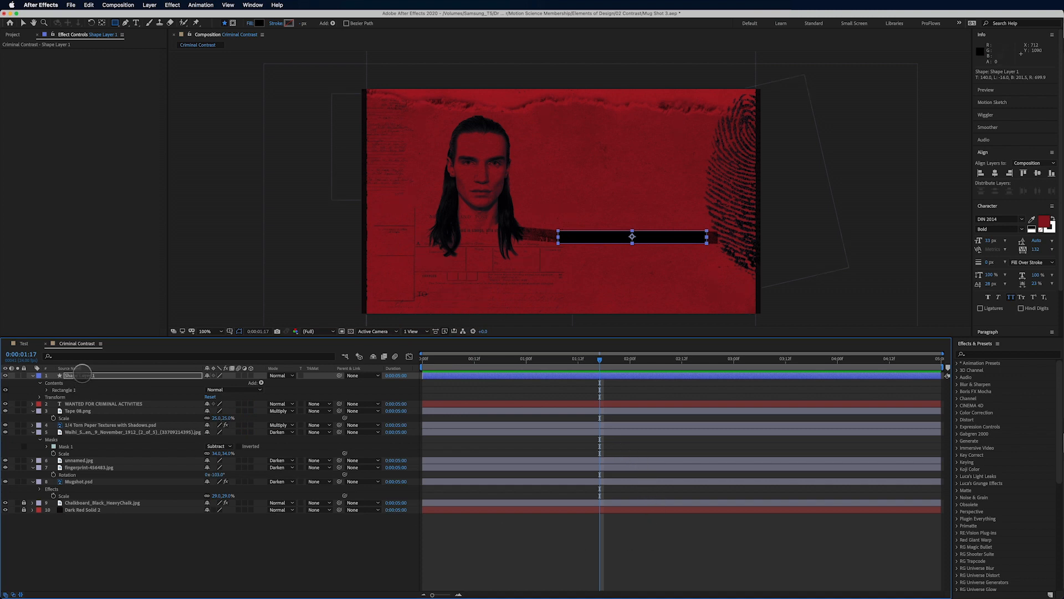
# Step: Place the black rectangle's layer directly beneath the text layer
pyautogui.moveTo(82, 371); pyautogui.dragTo(84, 405)
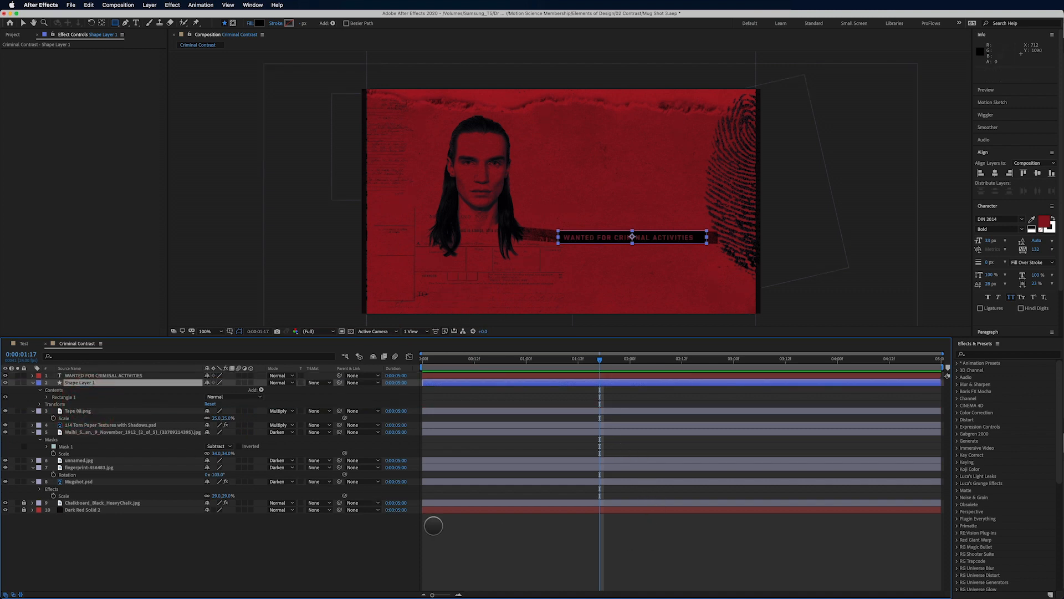
pyautogui.click(503, 544)
# Step: Move the Tape 08.png strip above the black bar towards the fingerprint and scale it to 15%
pyautogui.click(81, 412)
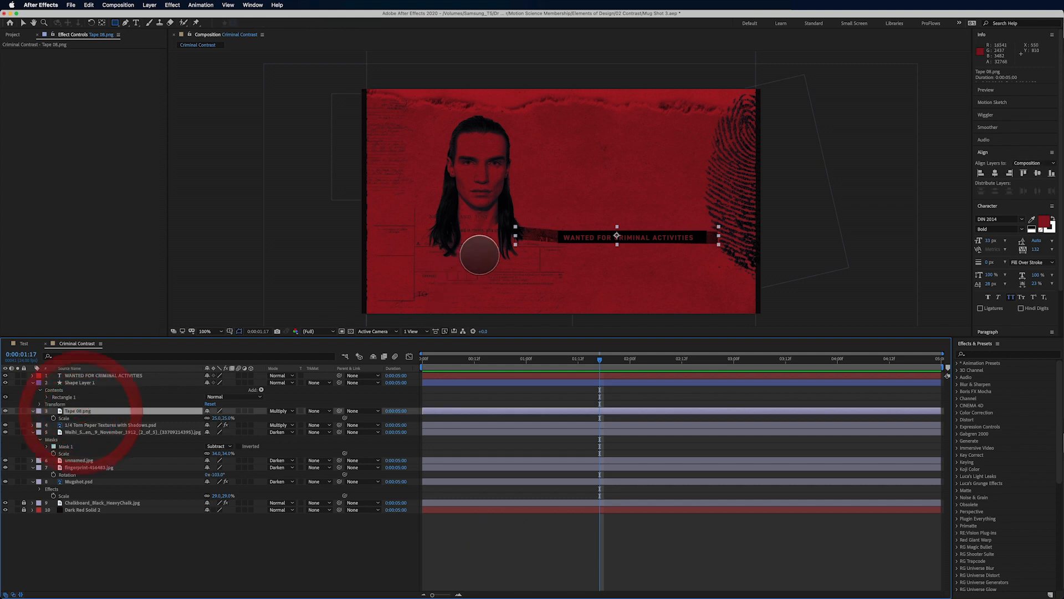
pyautogui.press('v')
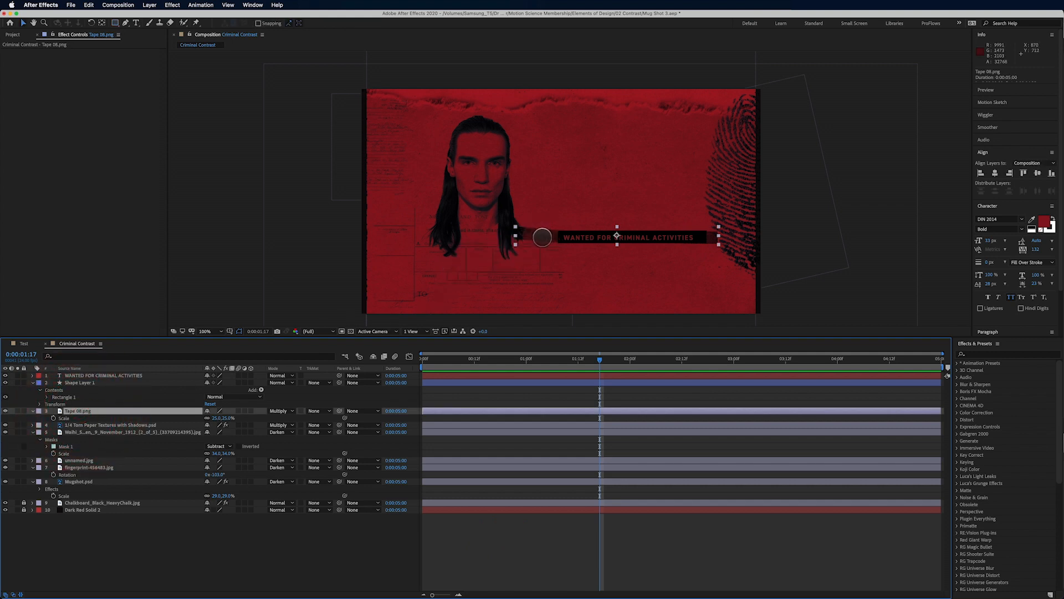
pyautogui.moveTo(543, 237); pyautogui.dragTo(587, 227)
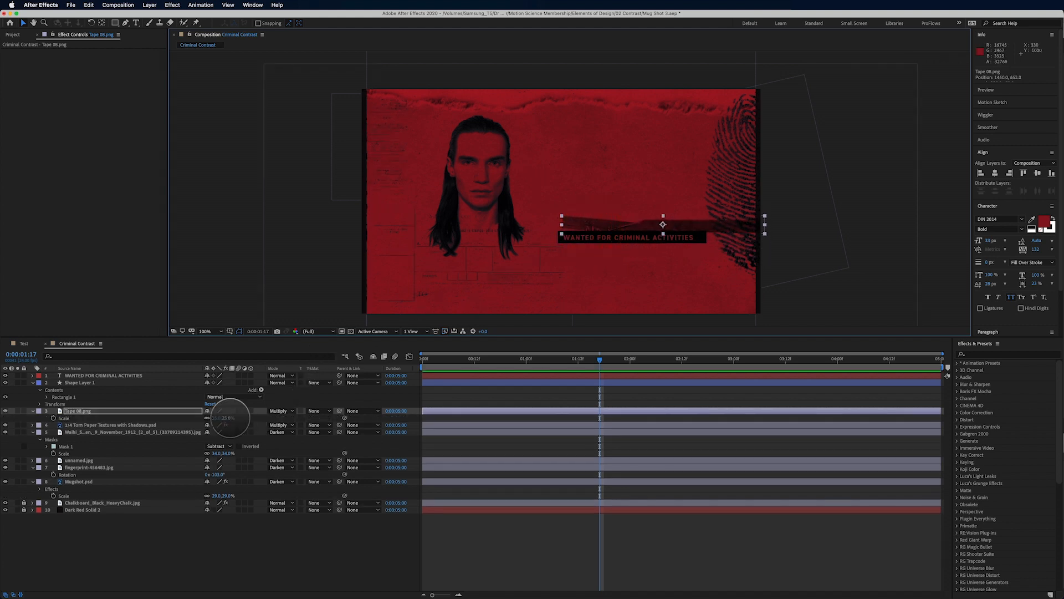
pyautogui.moveTo(227, 418); pyautogui.dragTo(228, 418)
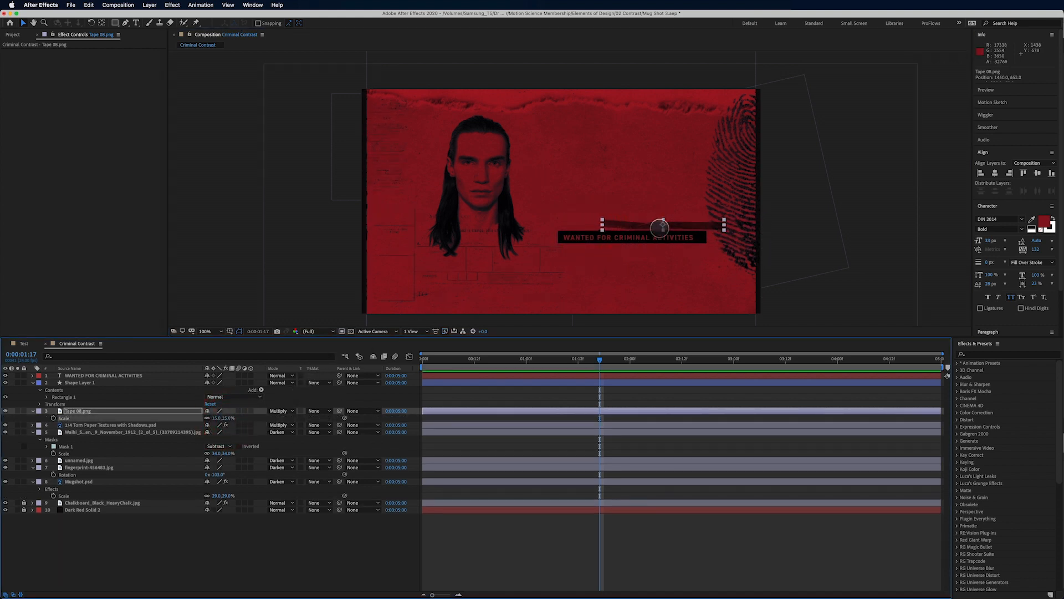
# Step: Duplicate the tape strip and place the two pieces at the black bar's upper-left and lower-right edges
pyautogui.moveTo(651, 227); pyautogui.dragTo(576, 231)
pyautogui.hotkey('ctrl', 'd')
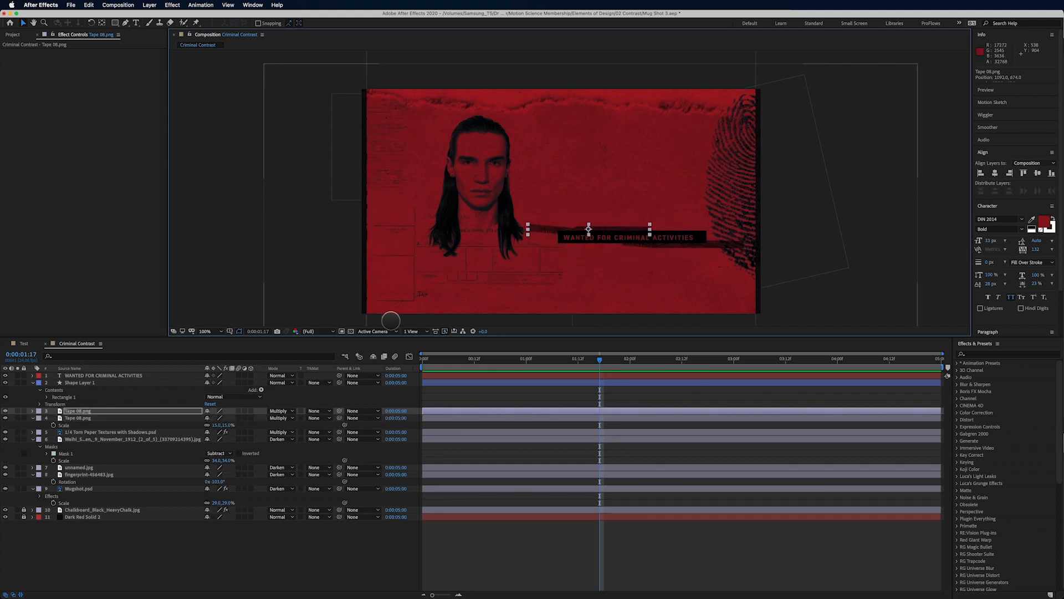
# Step: Mirror the upper-left tape strip by setting its horizontal scale to -15%, and nudge it slightly down and left
pyautogui.press('s')
pyautogui.click(218, 417)
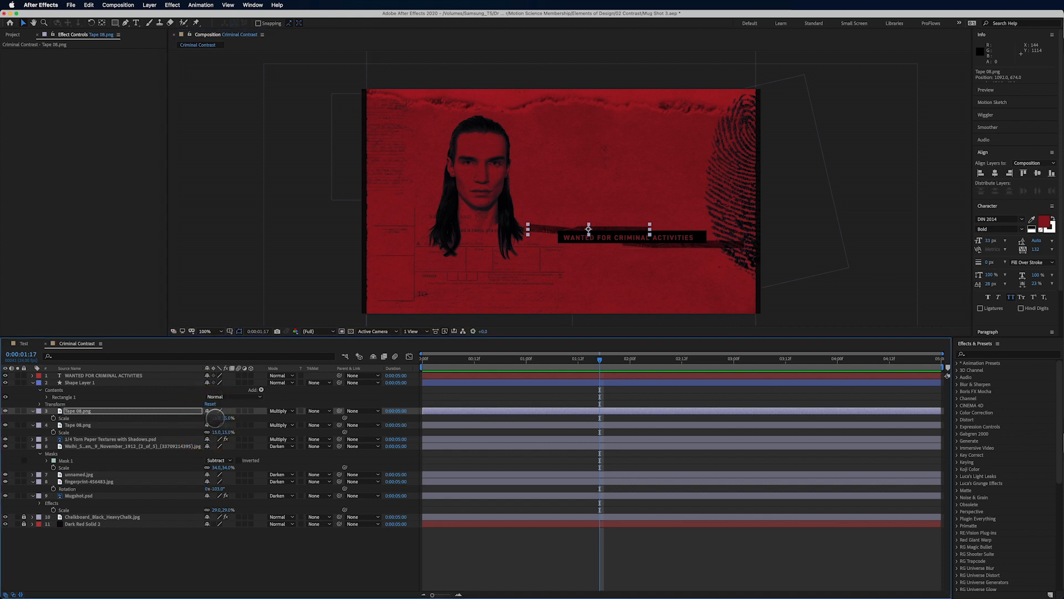
pyautogui.write('-15')
pyautogui.press('Return')
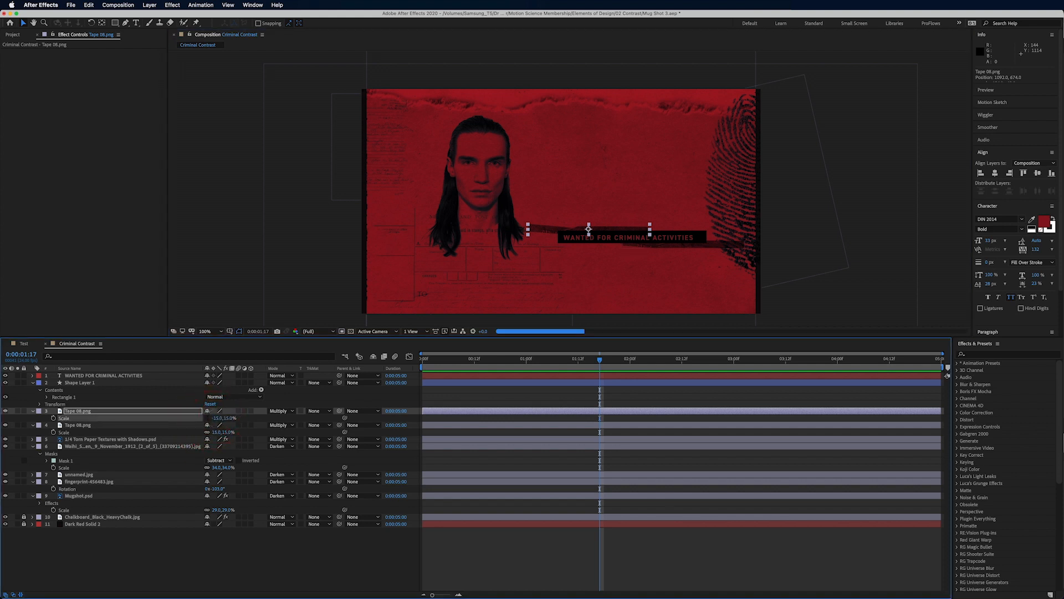
pyautogui.moveTo(548, 230); pyautogui.dragTo(541, 231)
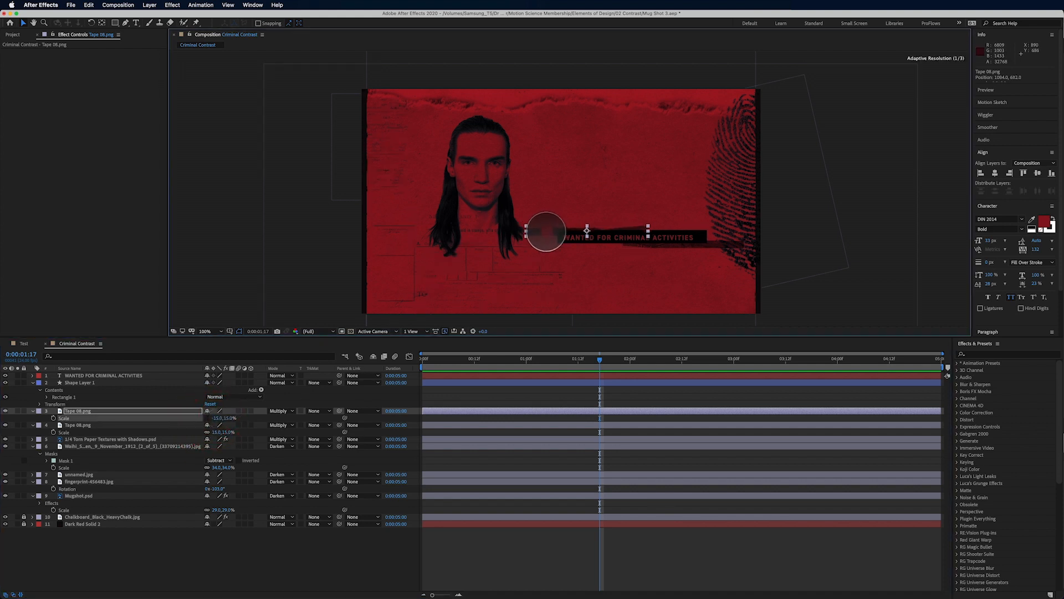
# Step: Rotate the duplicated tape strip to -8° and move it over the ends of the mugshot's hair
pyautogui.press('r')
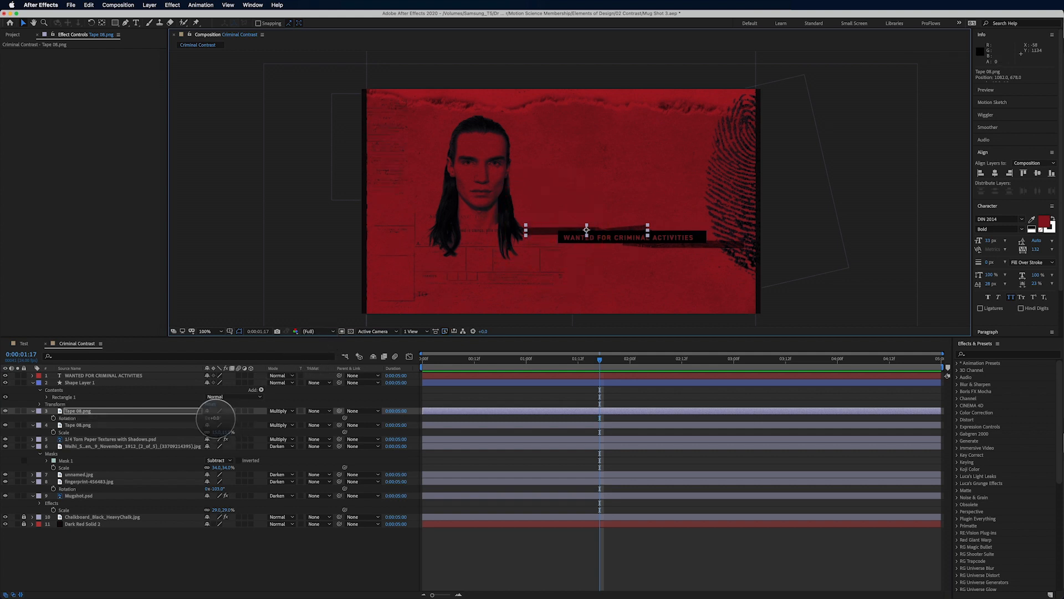
pyautogui.moveTo(215, 418); pyautogui.dragTo(210, 418)
pyautogui.moveTo(550, 239); pyautogui.dragTo(520, 247)
# Step: Lock and hide the duplicated tape strip's layer
pyautogui.click(24, 411)
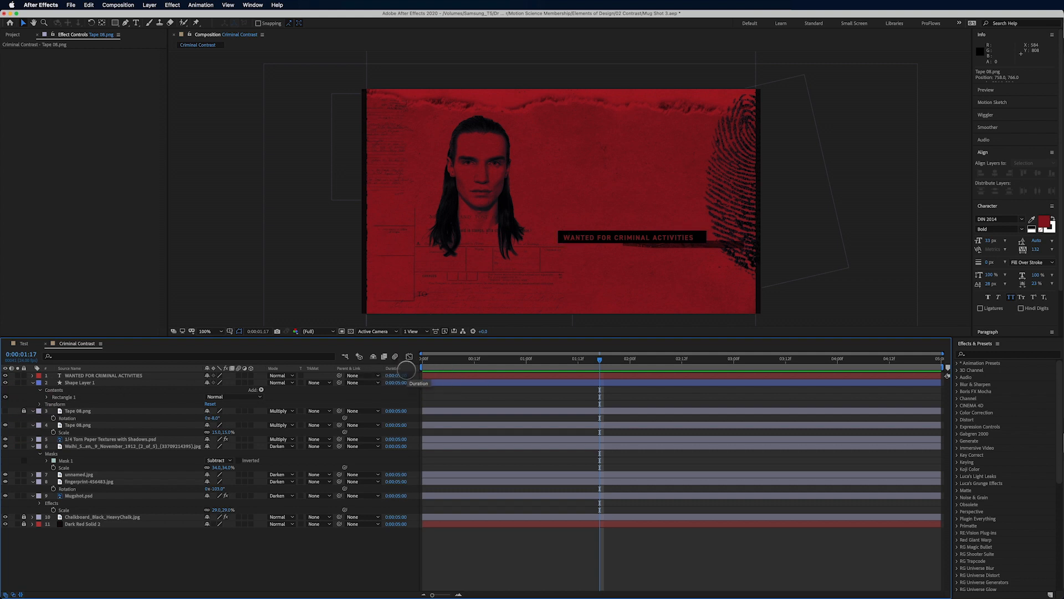
# Step: Apply a Gaussian Blur to the black bar's shape layer with Repeat Edge Pixels on and a blurriness of 10.7
pyautogui.click(661, 235)
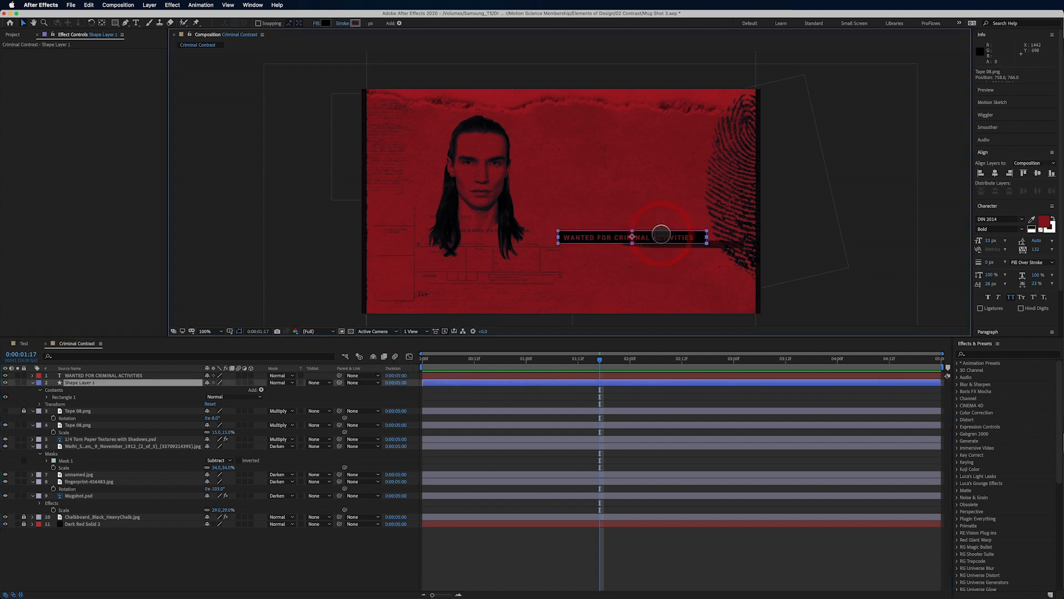
pyautogui.press('.')
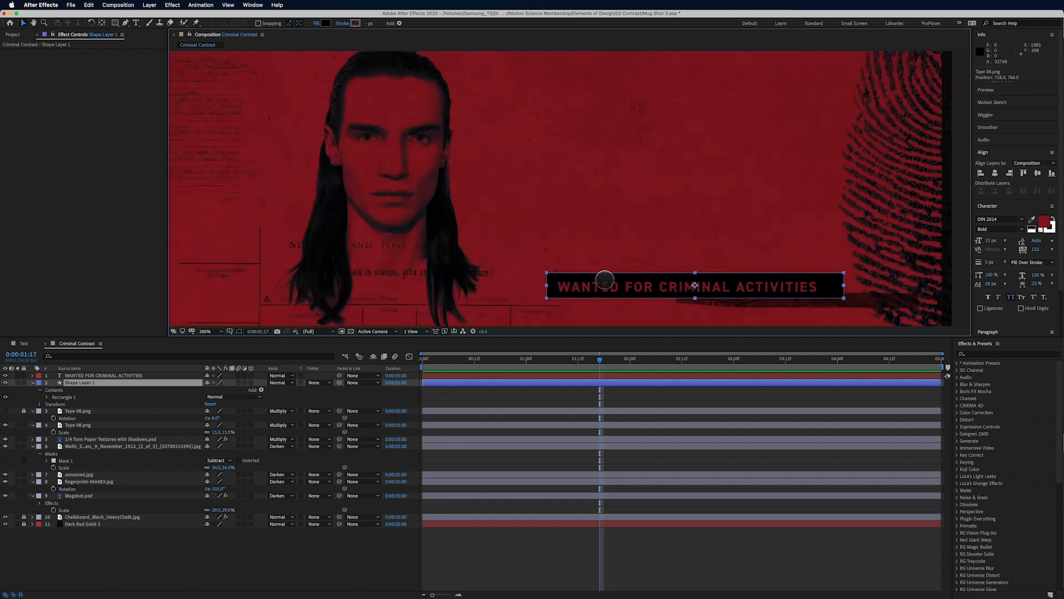
pyautogui.moveTo(604, 279); pyautogui.dragTo(527, 238)
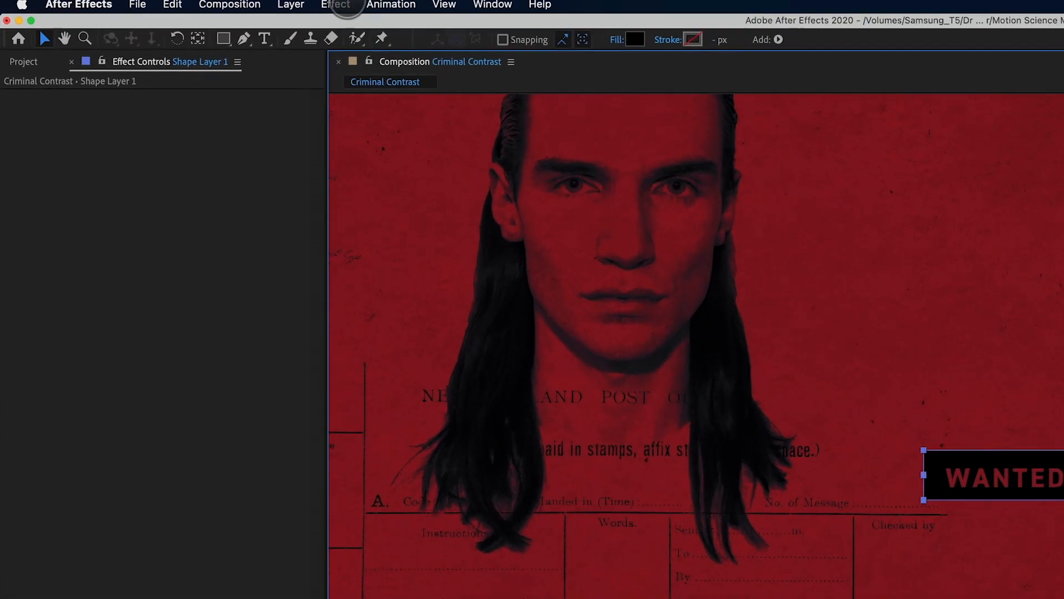
pyautogui.click(172, 5)
pyautogui.moveTo(380, 129)
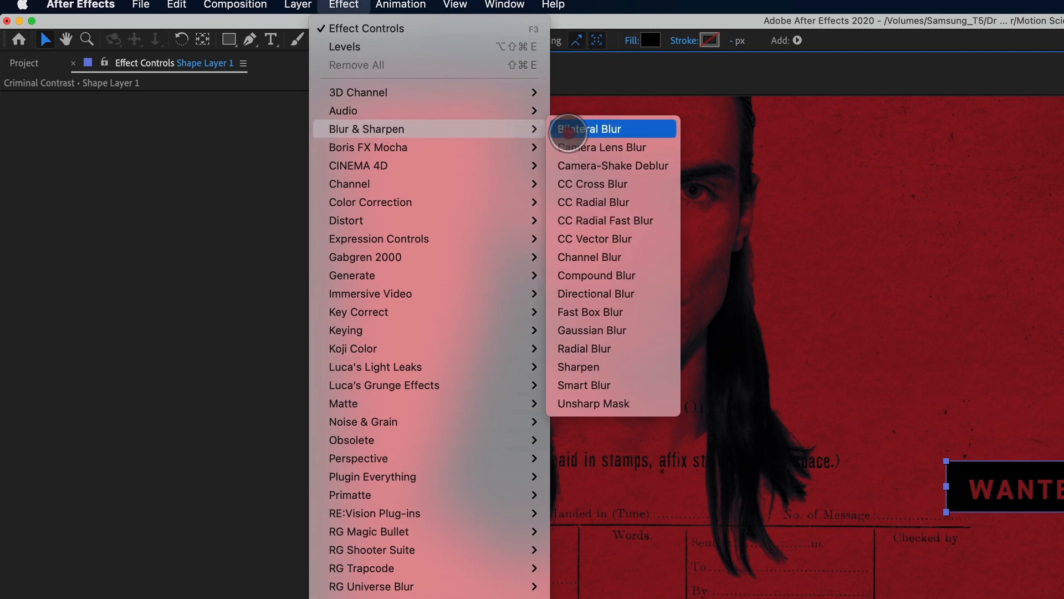
pyautogui.click(592, 330)
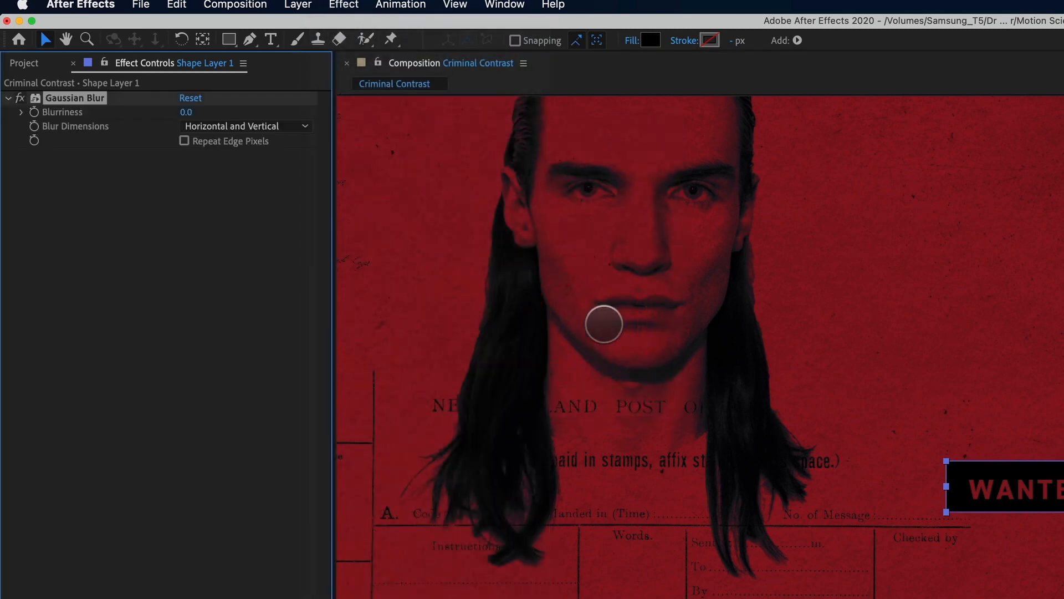
pyautogui.click(184, 140)
pyautogui.moveTo(186, 112)
pyautogui.mouseDown()
pyautogui.moveTo(212, 114)
pyautogui.moveTo(194, 112)
pyautogui.mouseUp()
pyautogui.press('super+shift+a')
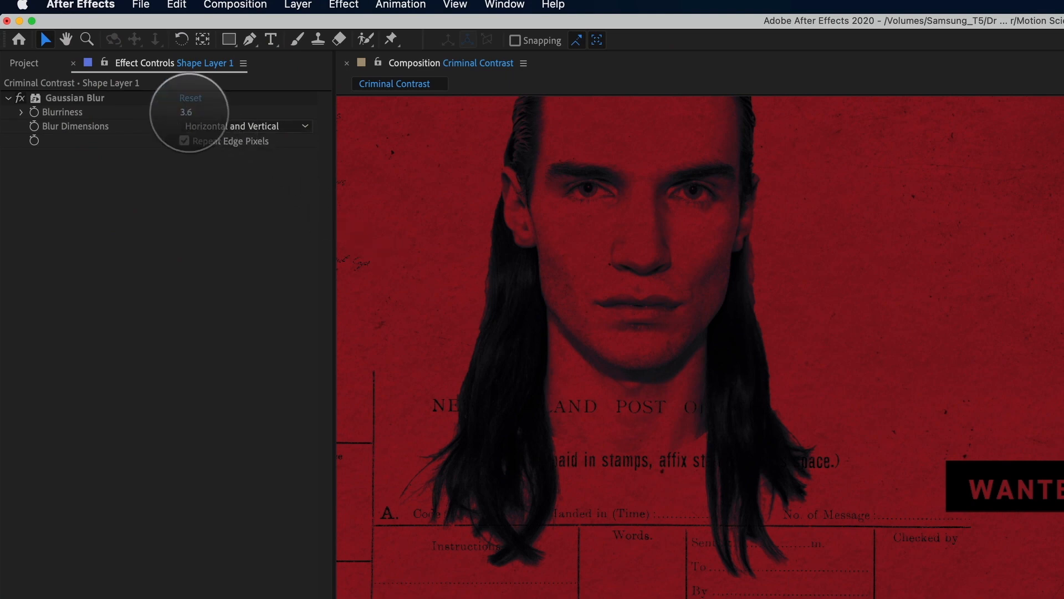
pyautogui.moveTo(190, 112); pyautogui.dragTo(249, 113)
pyautogui.click(704, 568)
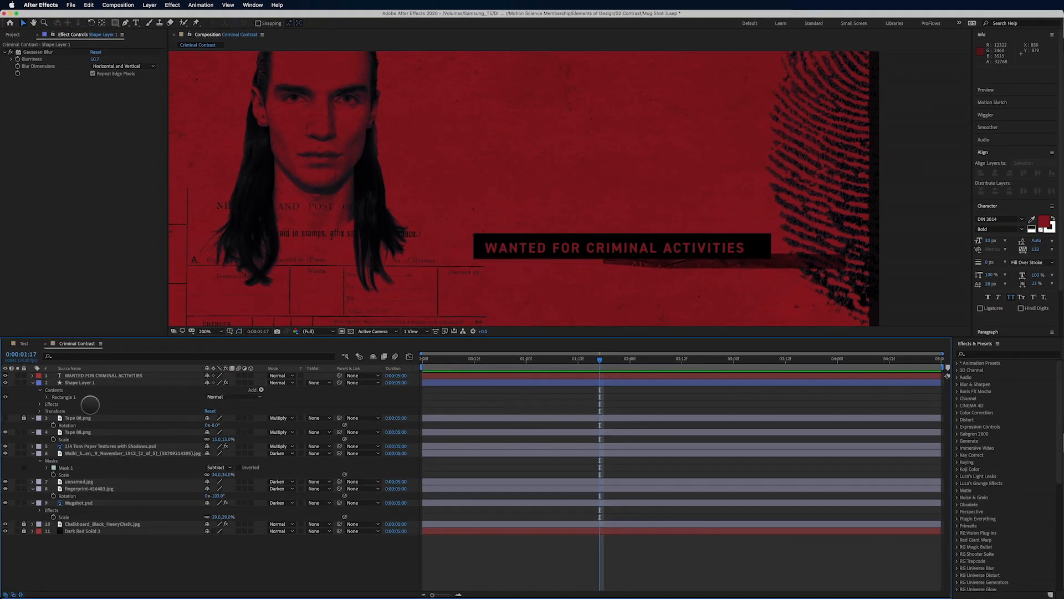
# Step: Raise the Gaussian Blur blurriness on the black bar's shape layer to about 30
pyautogui.click(99, 382)
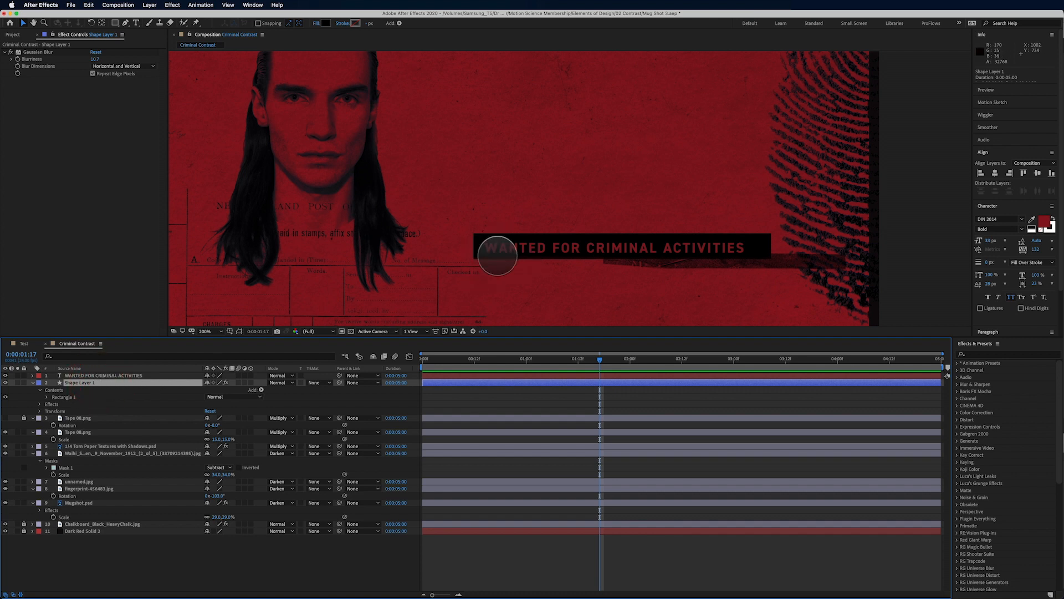
pyautogui.click(497, 256)
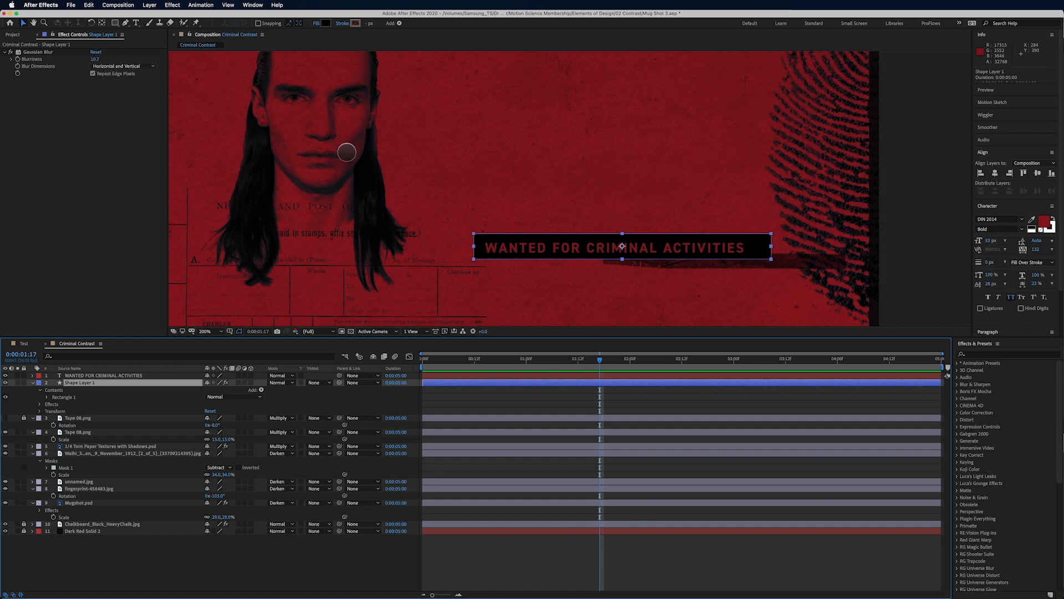
pyautogui.click(519, 236)
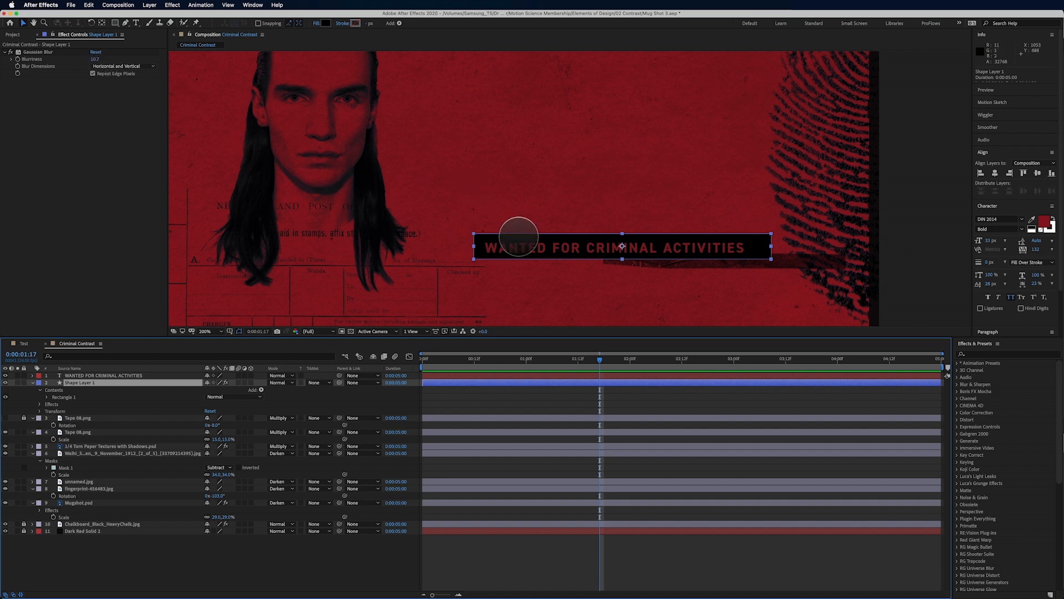
pyautogui.moveTo(95, 59); pyautogui.dragTo(173, 65)
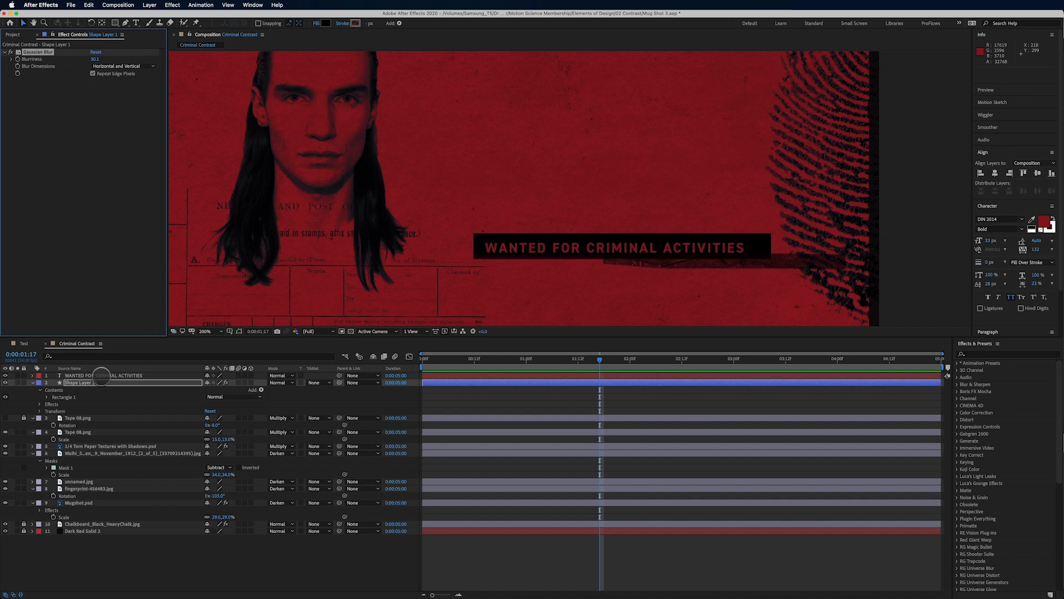
# Step: Move the black bar's shape layer above the WANTED FOR CRIMINAL ACTIVITIES text layer in the layer stack
pyautogui.click(97, 383)
pyautogui.moveTo(97, 382); pyautogui.dragTo(100, 375)
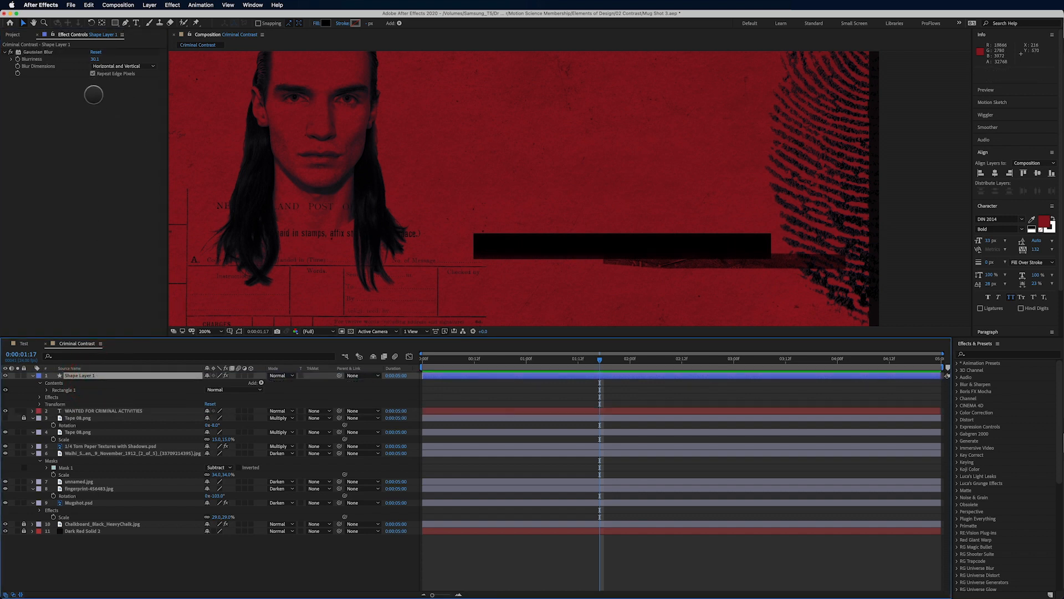
# Step: Set the bar's Gaussian Blur blurriness to 86 and try adding a mask reference in its Compositing Options
pyautogui.moveTo(94, 58); pyautogui.dragTo(351, 83)
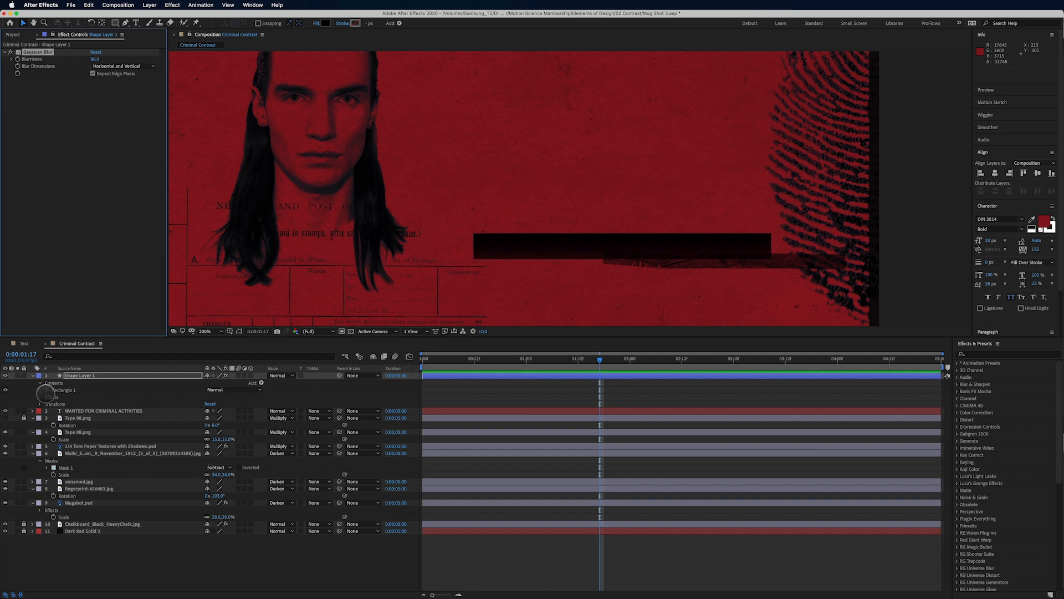
pyautogui.click(40, 396)
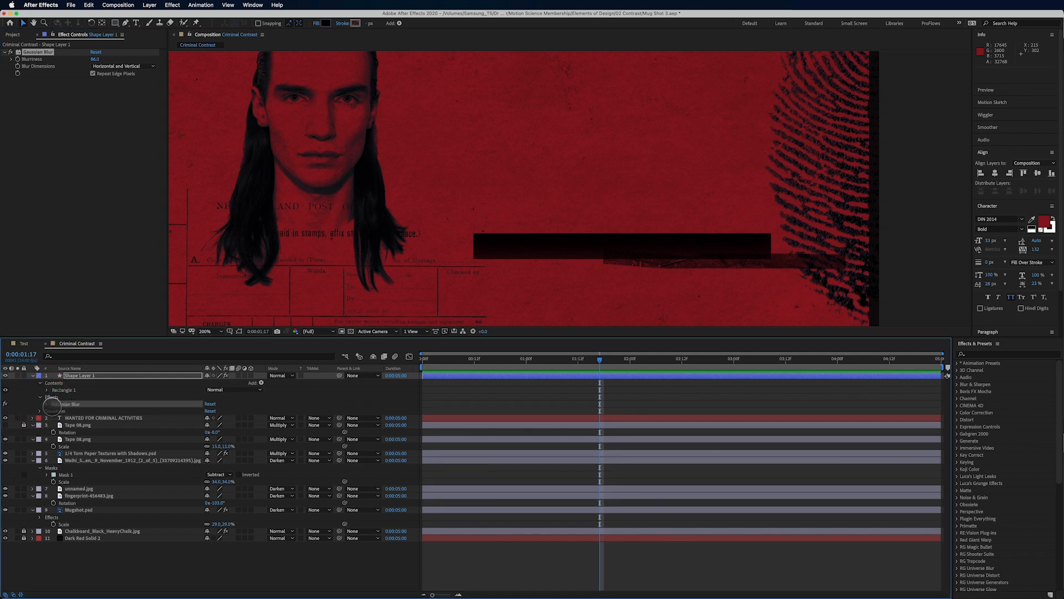
pyautogui.click(46, 404)
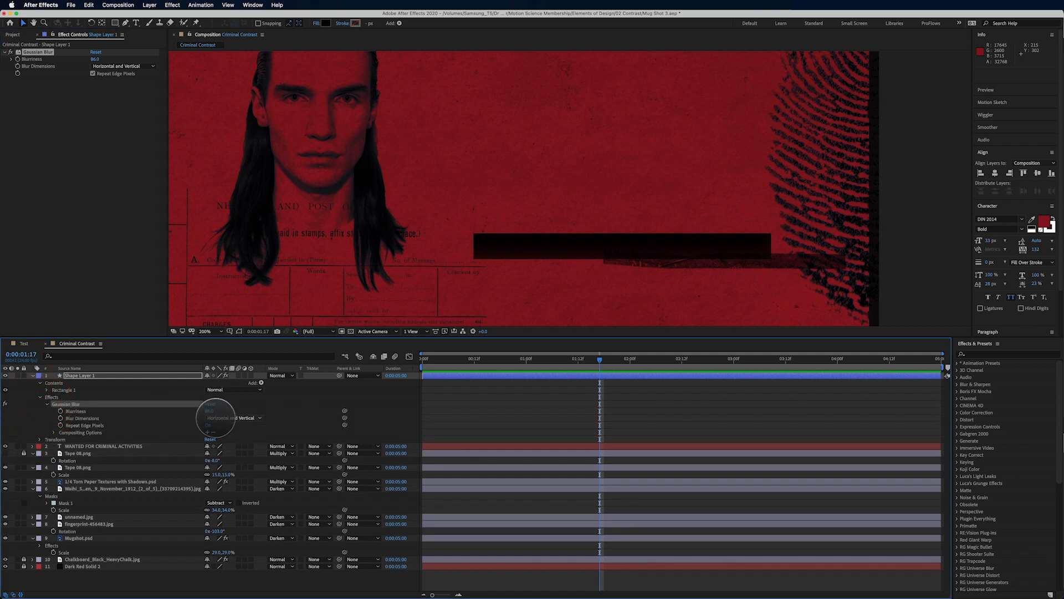
pyautogui.click(207, 432)
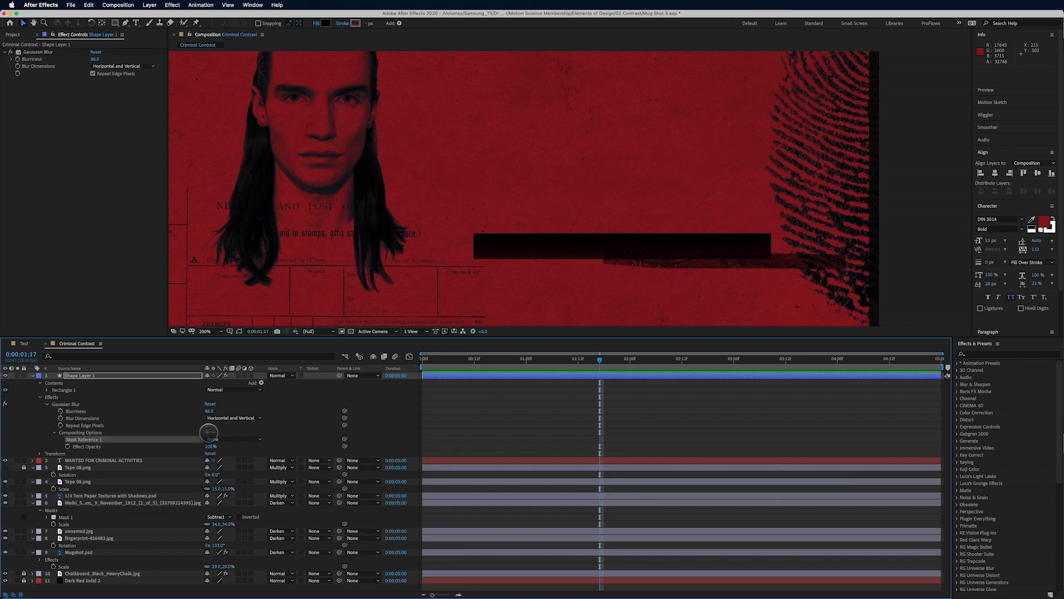
pyautogui.press('super+z')
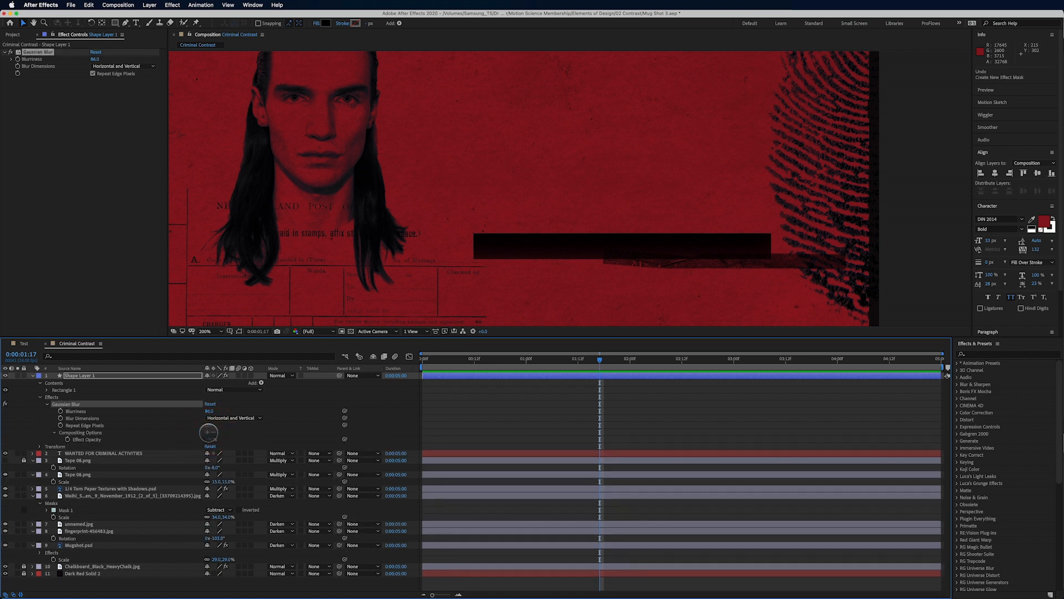
# Step: Delete the Gaussian Blur effect from the black bar's shape layer
pyautogui.click(31, 53)
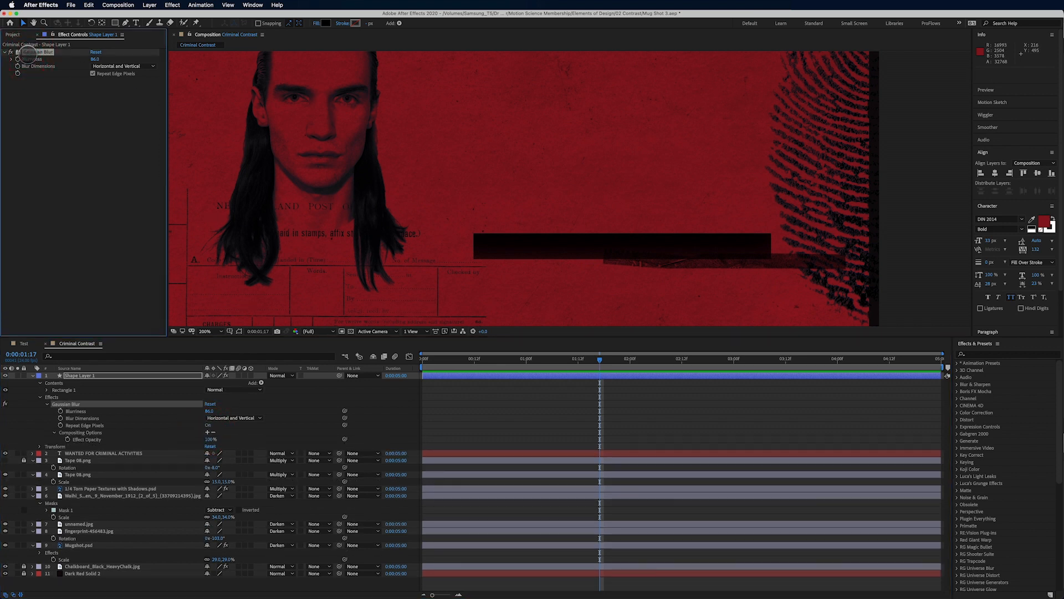
pyautogui.press('Delete')
# Step: Apply the Roughen Edges effect to the black bar's shape layer and set its edge type to Rusty
pyautogui.click(98, 375)
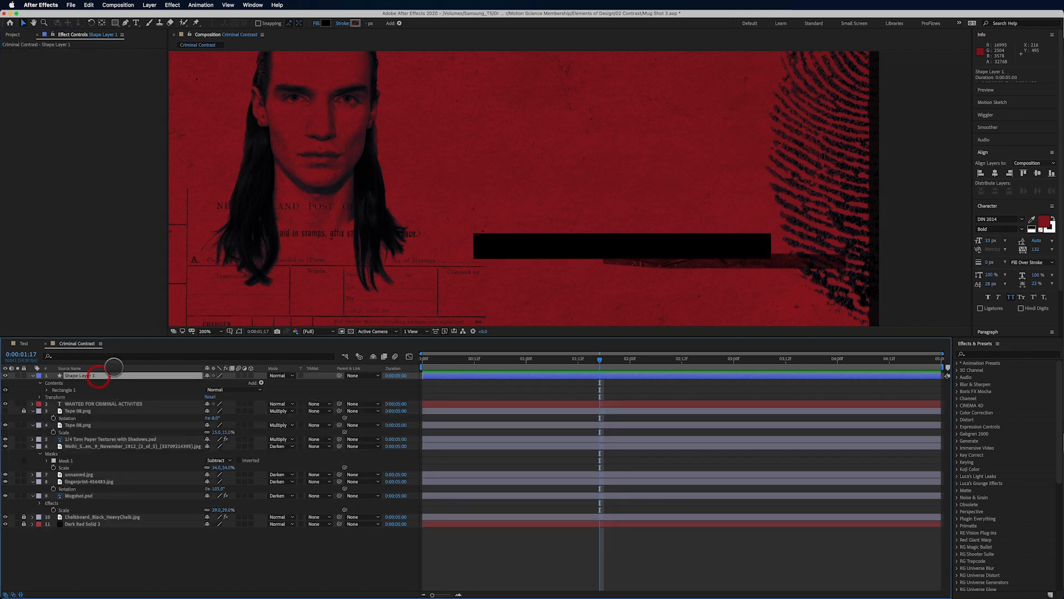
pyautogui.click(172, 5)
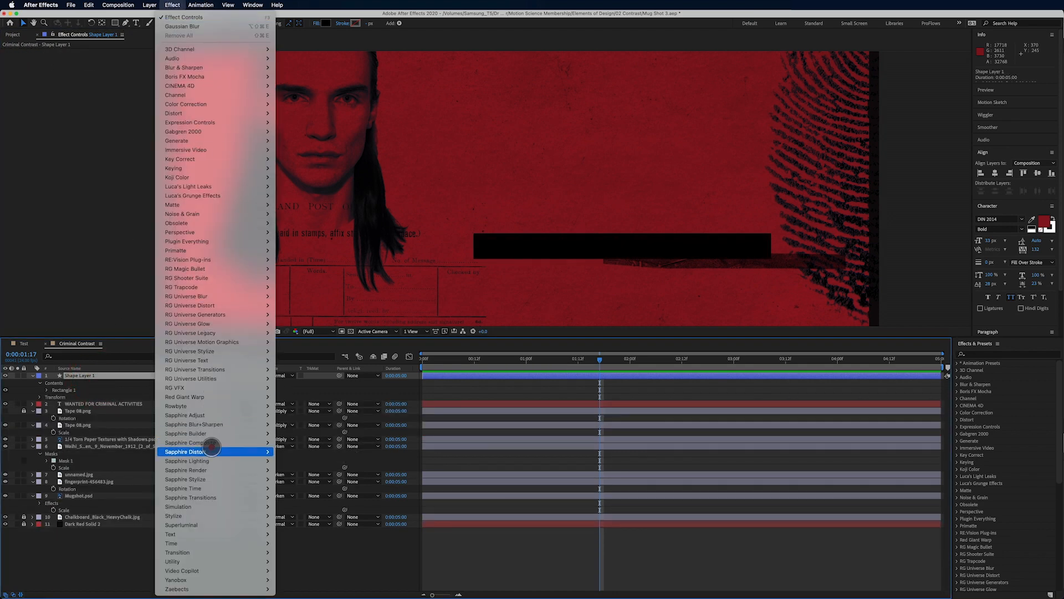
pyautogui.moveTo(211, 481)
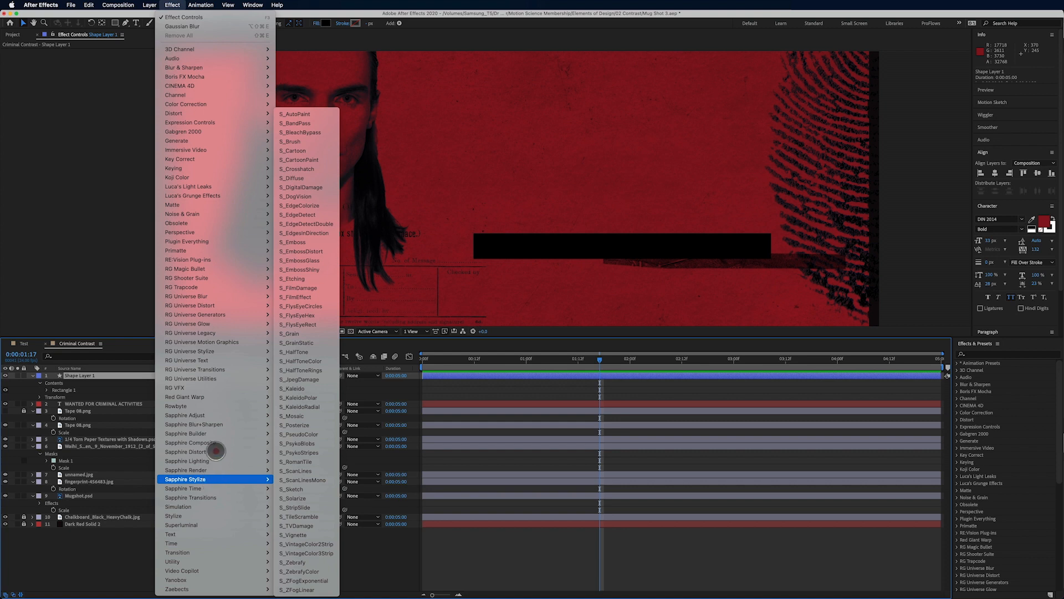
pyautogui.moveTo(193, 517)
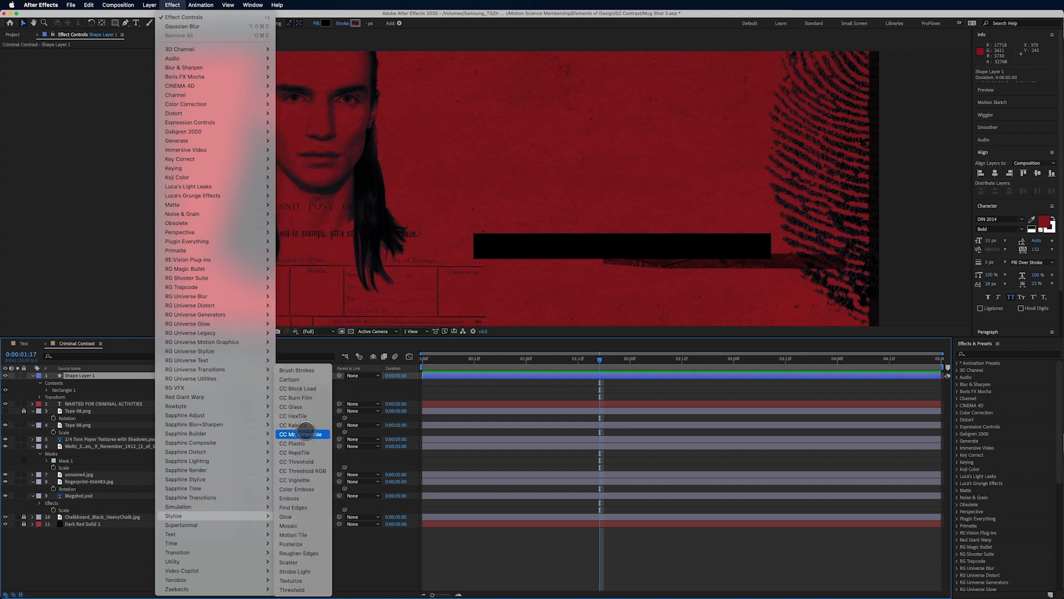
pyautogui.click(296, 514)
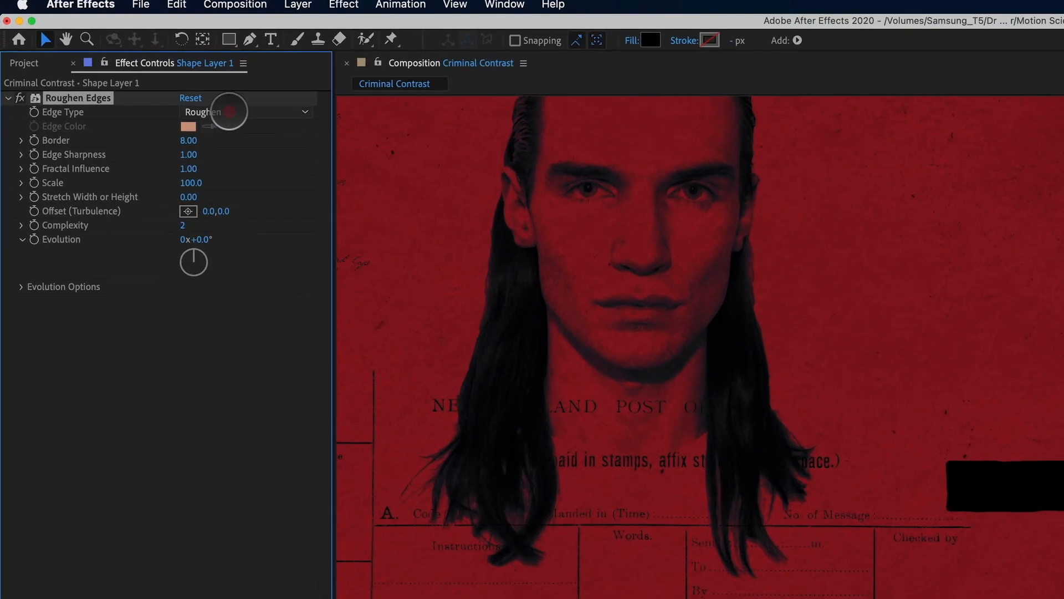
pyautogui.click(116, 59)
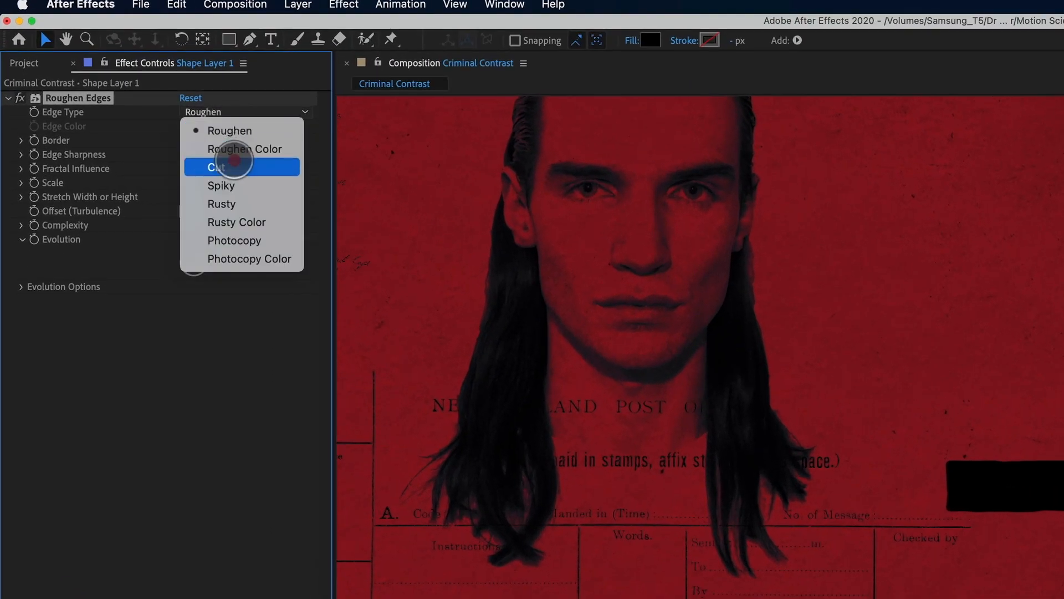
pyautogui.click(233, 203)
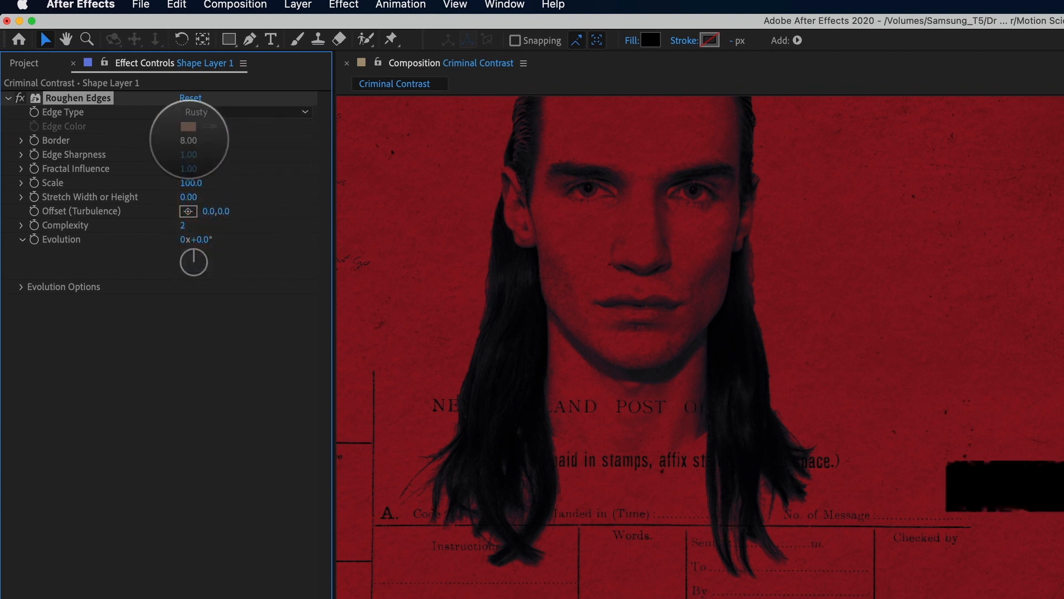
# Step: Set the Roughen Edges border to 7.70 and the edge sharpness to 1.80 on the black bar
pyautogui.moveTo(190, 140); pyautogui.dragTo(320, 139)
pyautogui.moveTo(316, 140); pyautogui.dragTo(299, 142)
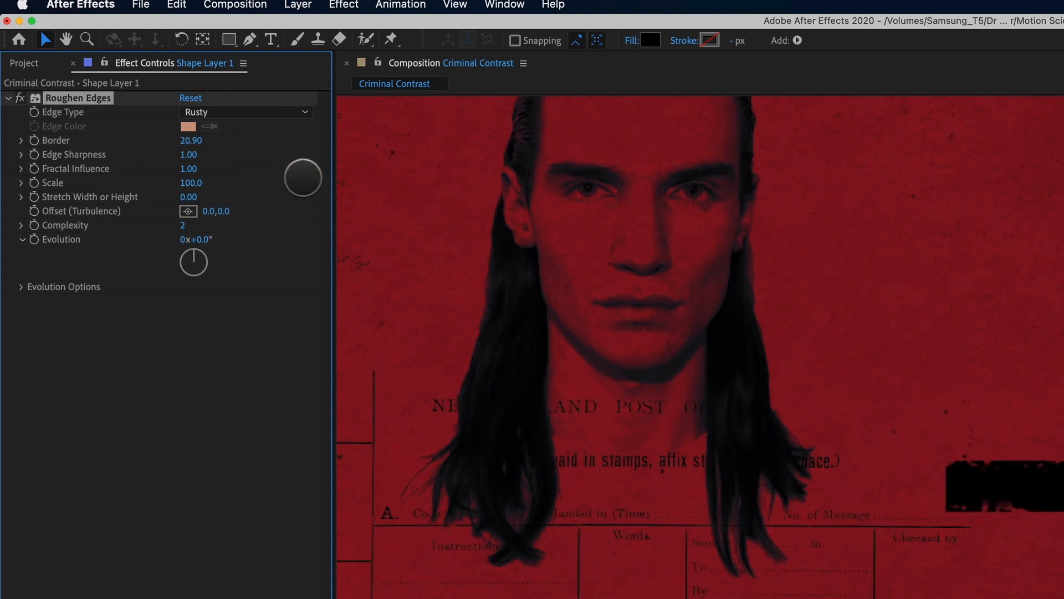
pyautogui.moveTo(193, 154); pyautogui.dragTo(254, 149)
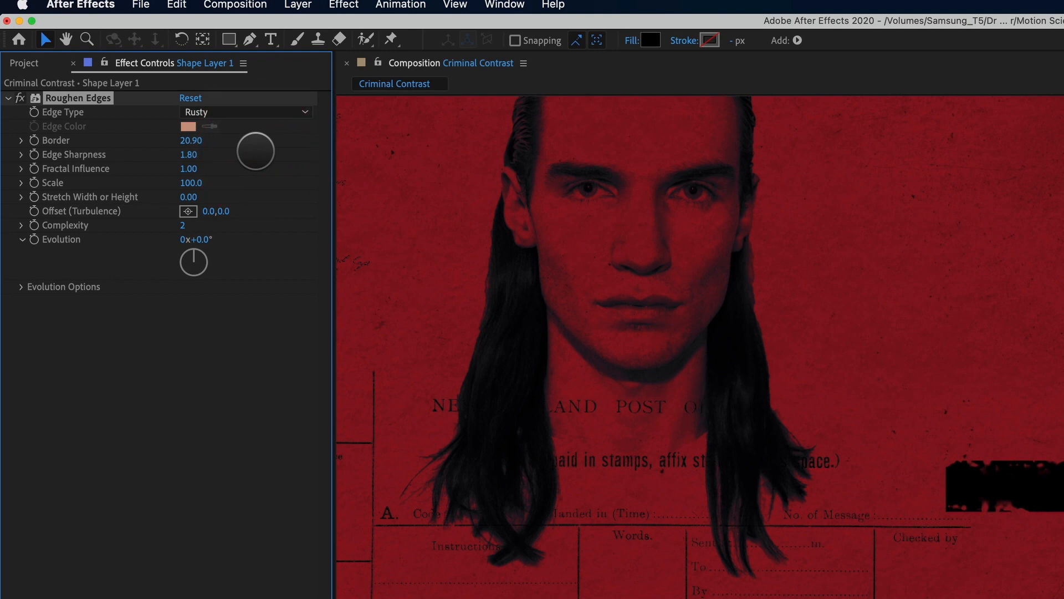
pyautogui.moveTo(190, 140); pyautogui.dragTo(158, 219)
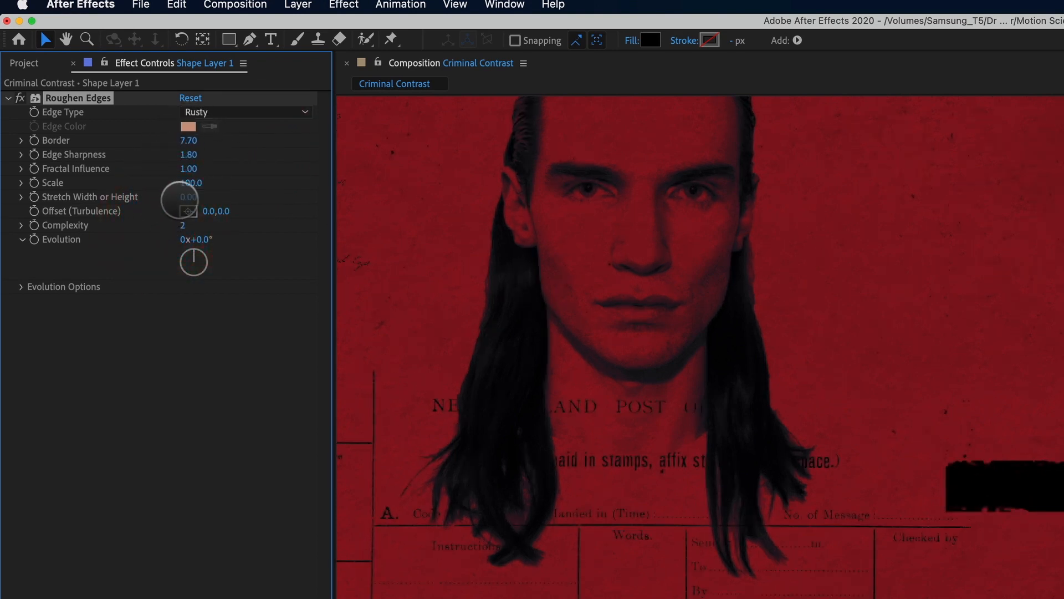
# Step: Add a Fast Box Blur effect to the black bar's shape layer with a blur radius of 1
pyautogui.click(347, 6)
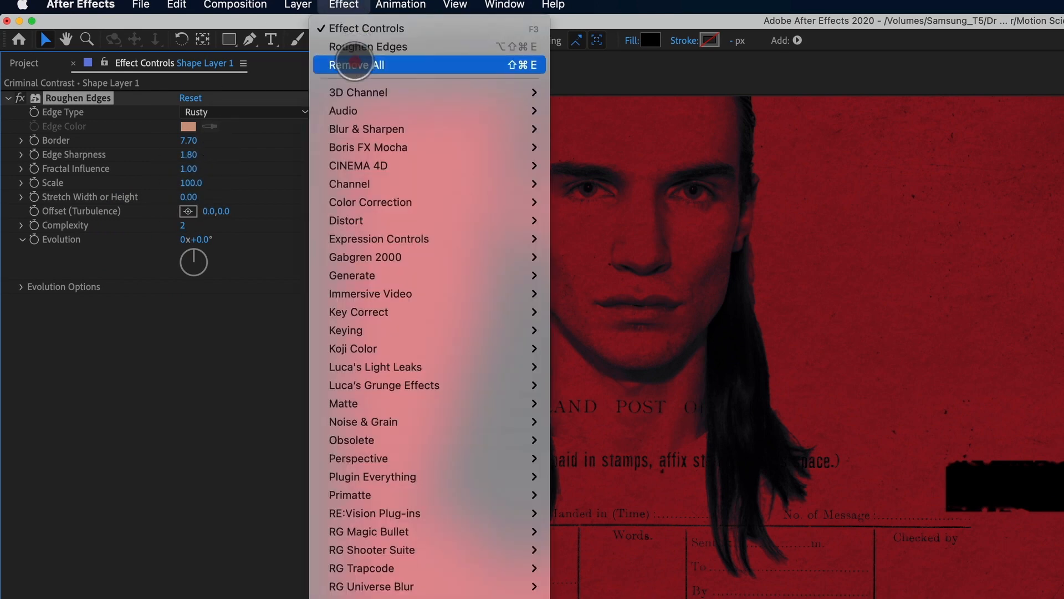
pyautogui.moveTo(370, 128)
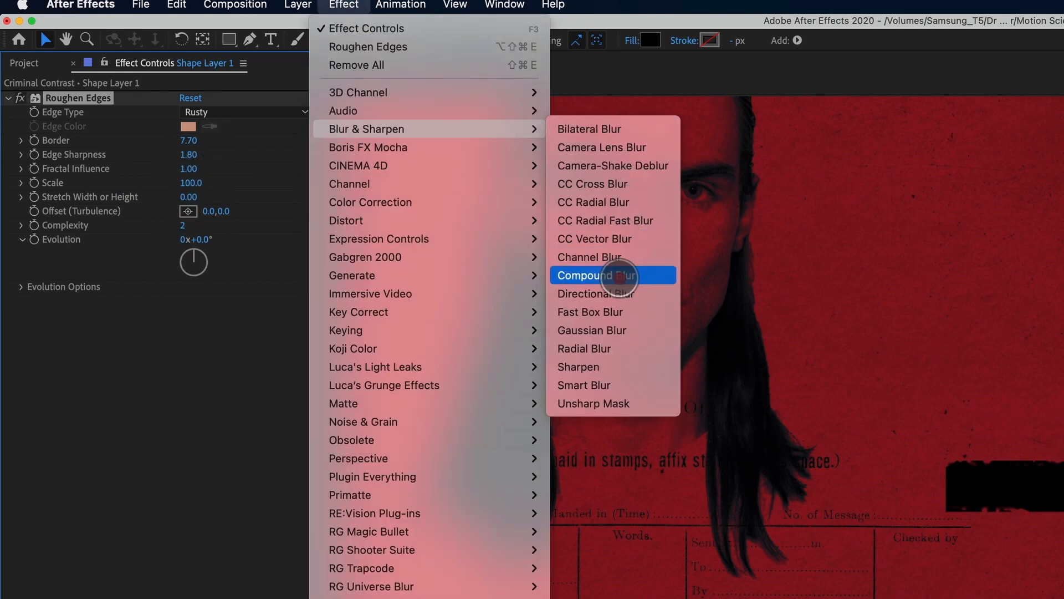
pyautogui.click(614, 312)
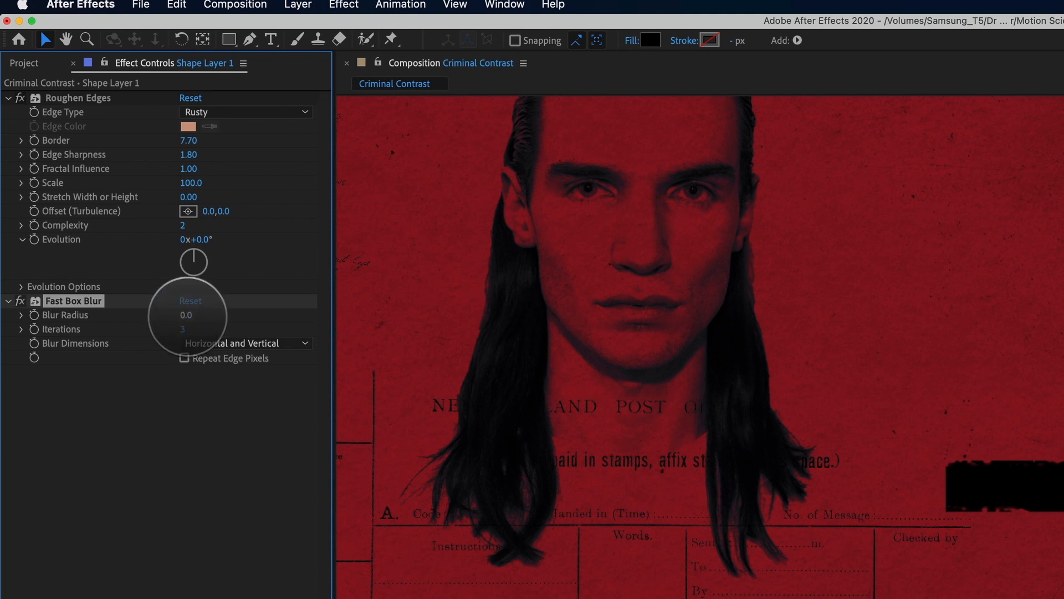
pyautogui.moveTo(187, 315); pyautogui.dragTo(208, 335)
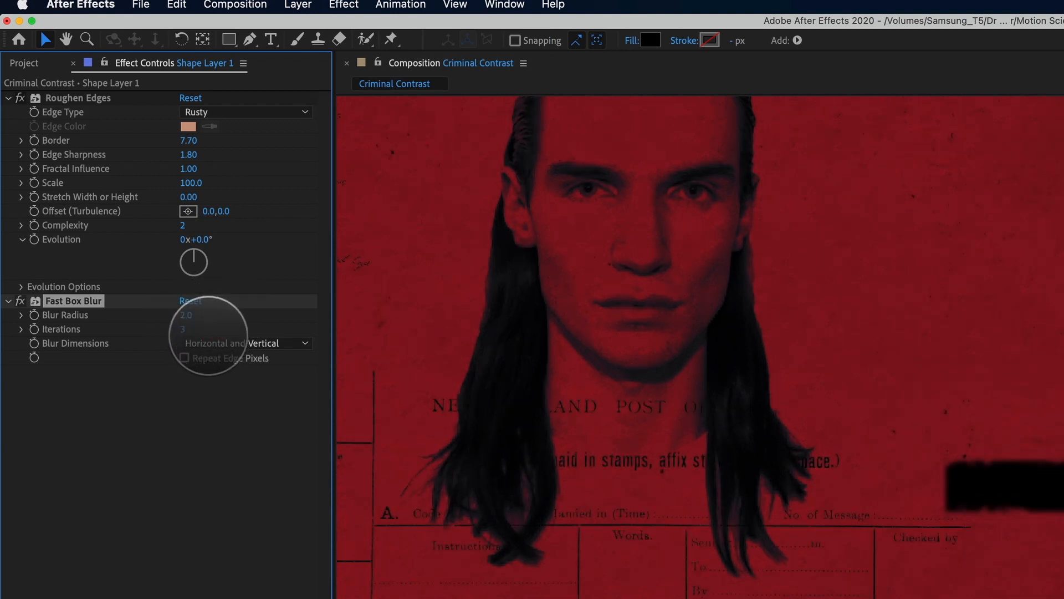
pyautogui.click(187, 315)
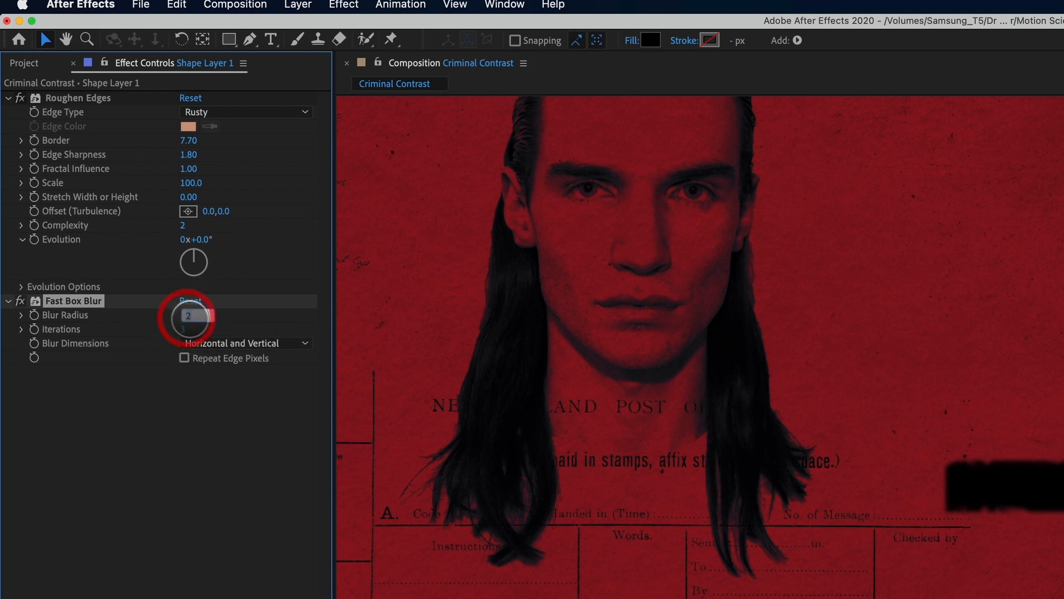
pyautogui.write('1')
pyautogui.press('Return')
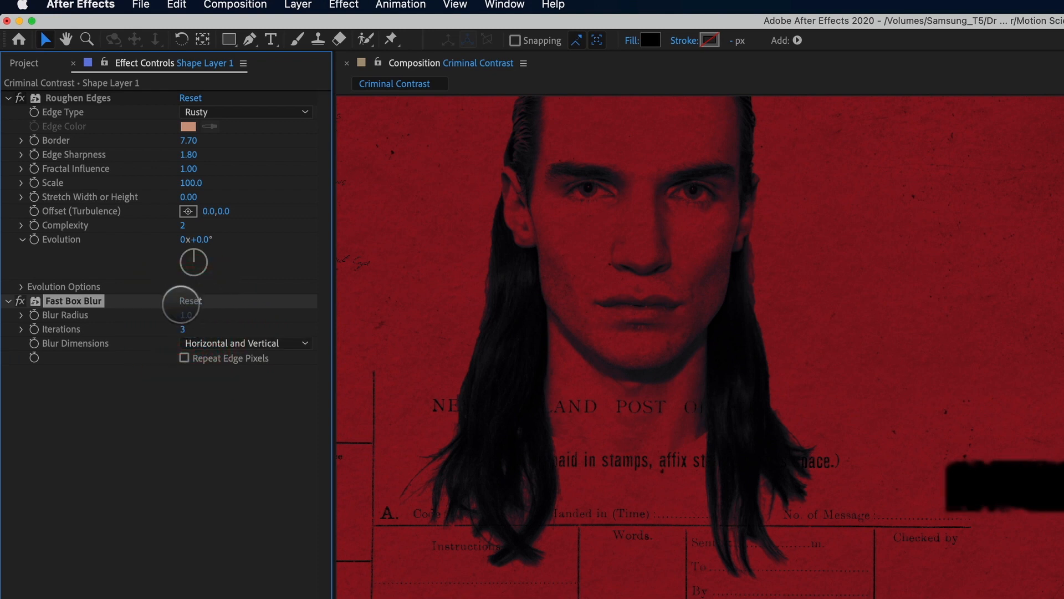
pyautogui.click(21, 301)
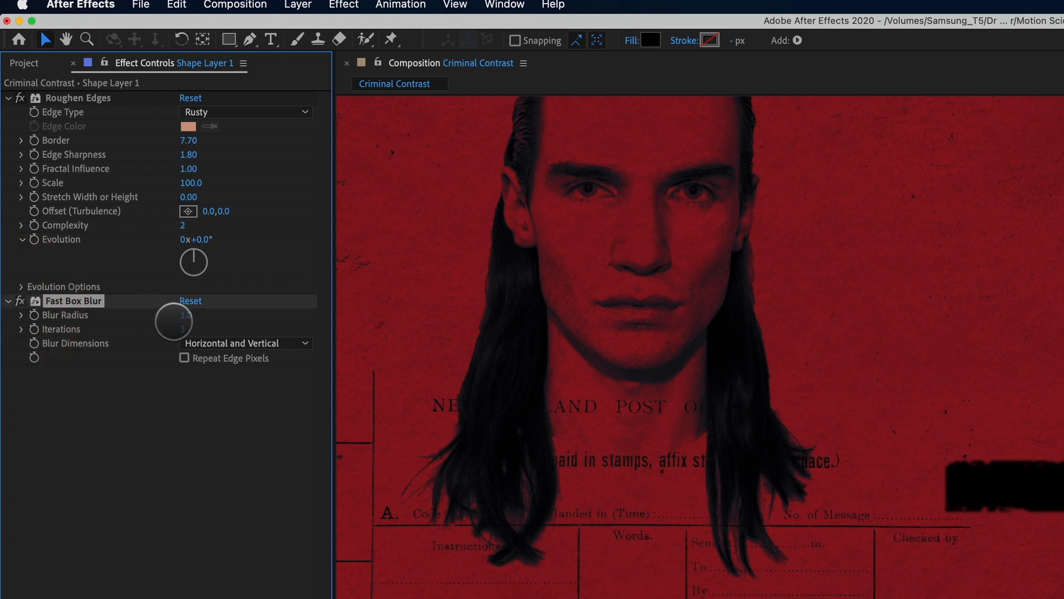
# Step: Set the black bar's Fast Box Blur radius to 0.8 and move its shape layer below the WANTED FOR CRIMINAL ACTIVITIES text layer
pyautogui.click(185, 315)
pyautogui.write('0.8')
pyautogui.press('Return')
pyautogui.click(20, 301)
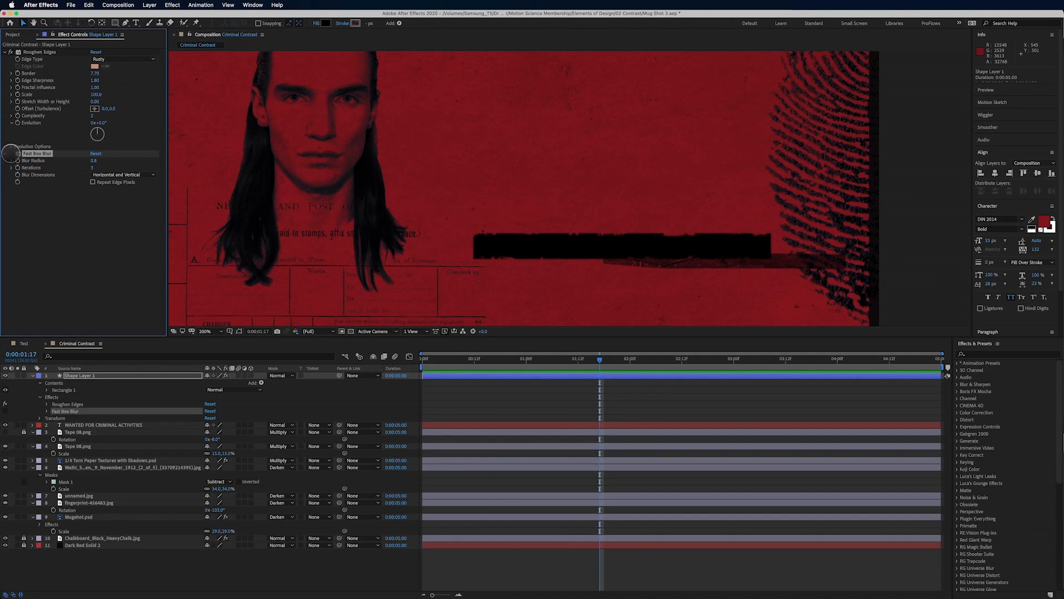
pyautogui.click(10, 153)
pyautogui.moveTo(88, 375); pyautogui.dragTo(98, 425)
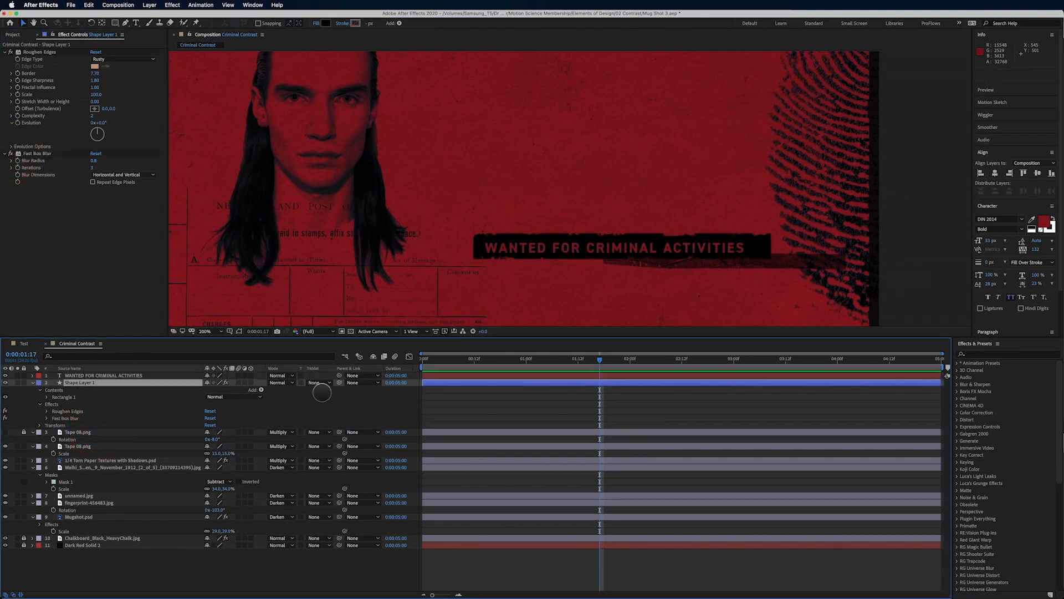
# Step: Add a Gaussian Blur effect to the WANTED FOR CRIMINAL ACTIVITIES text layer
pyautogui.click(85, 375)
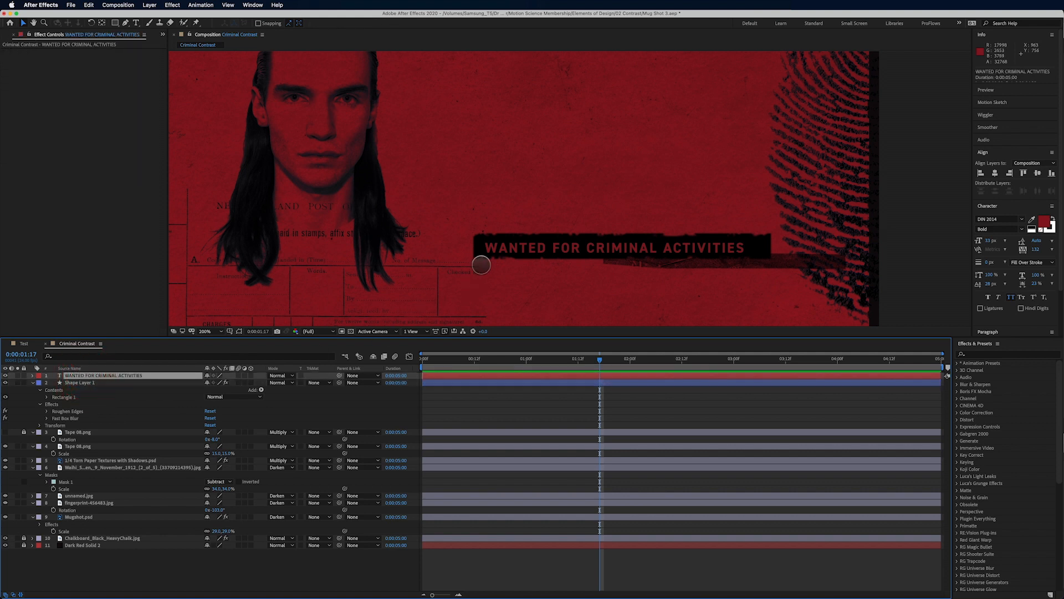
pyautogui.press('.')
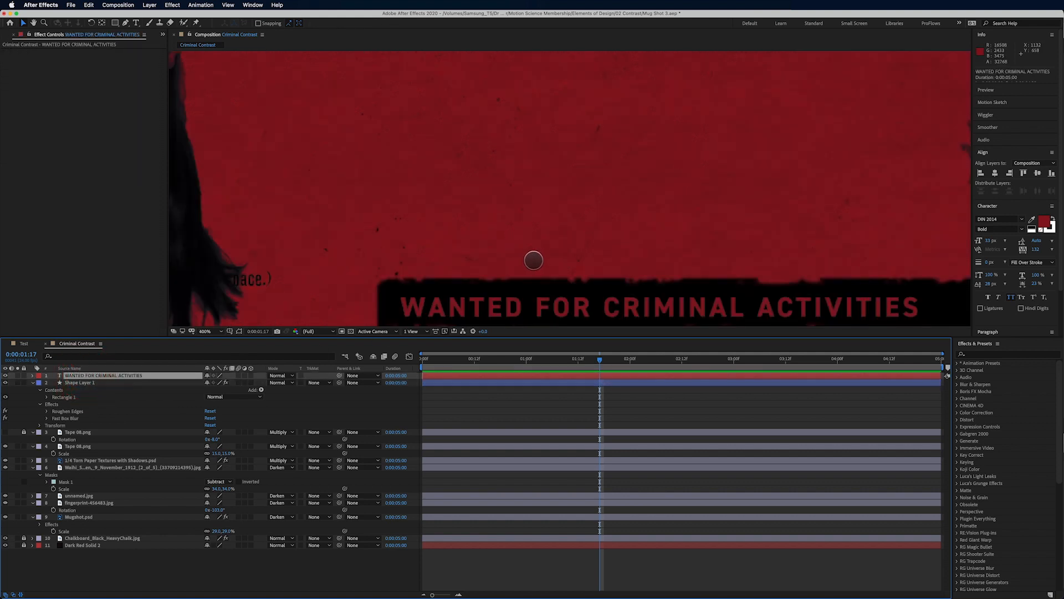
pyautogui.moveTo(542, 273); pyautogui.dragTo(499, 209)
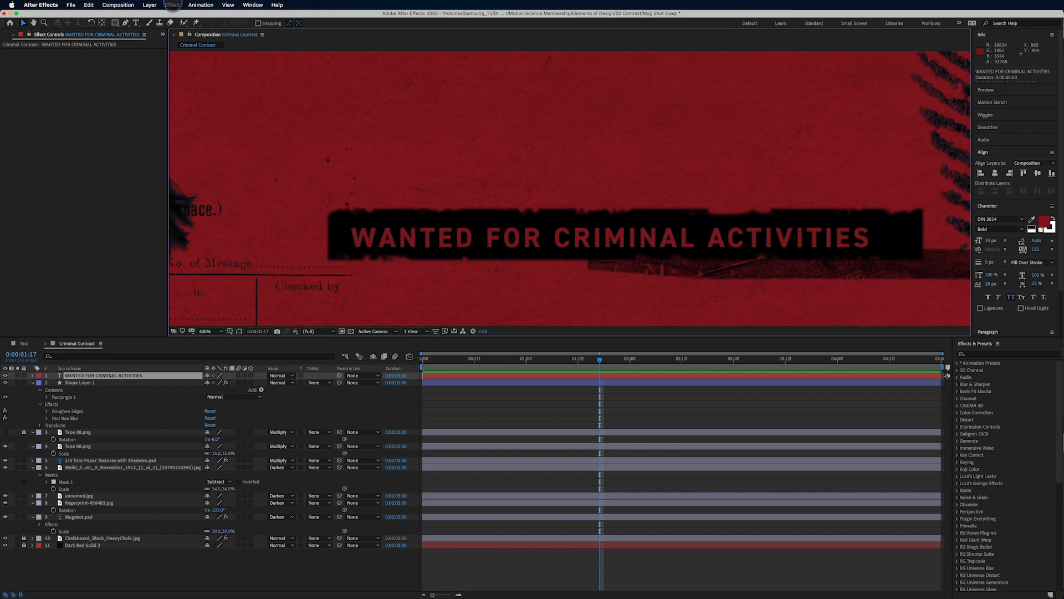
pyautogui.click(173, 5)
pyautogui.moveTo(188, 76)
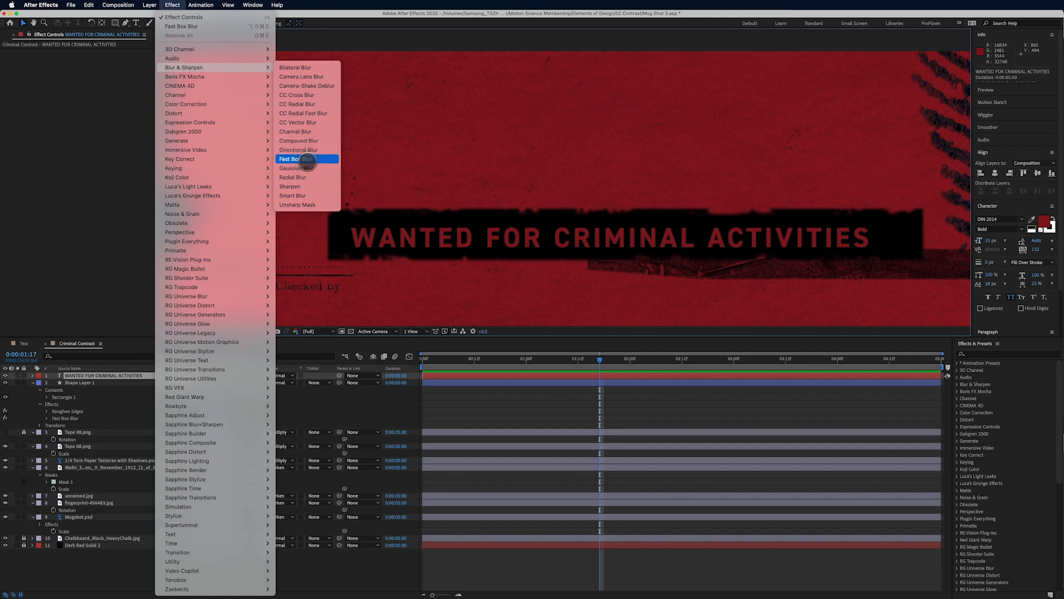
pyautogui.click(308, 171)
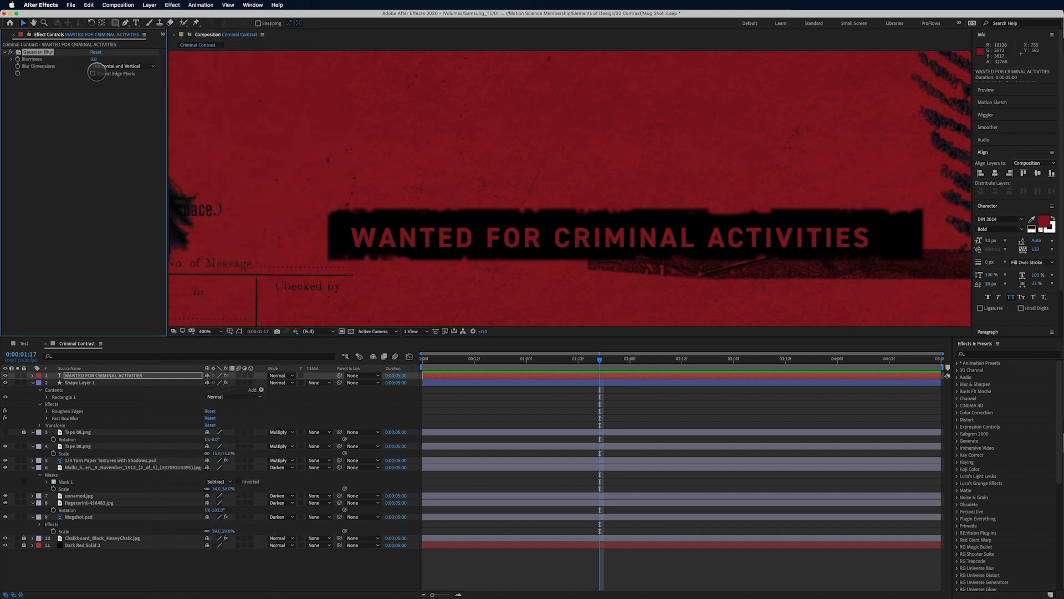
# Step: Set the text layer's Gaussian Blur blurriness to 2.5 and check the softened label within the whole composition
pyautogui.click(95, 59)
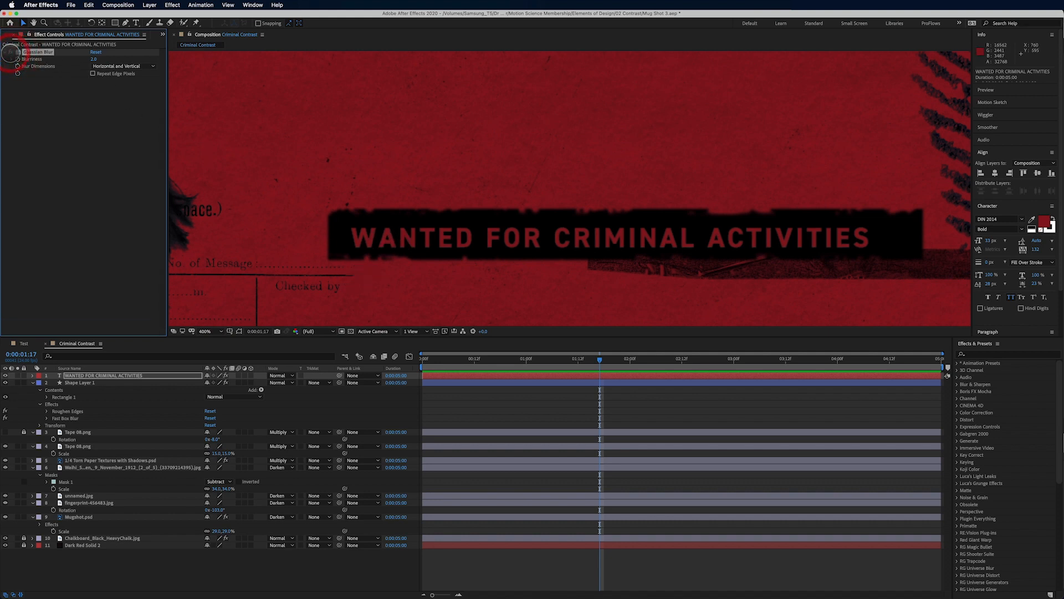
pyautogui.press(',')
pyautogui.click(94, 59)
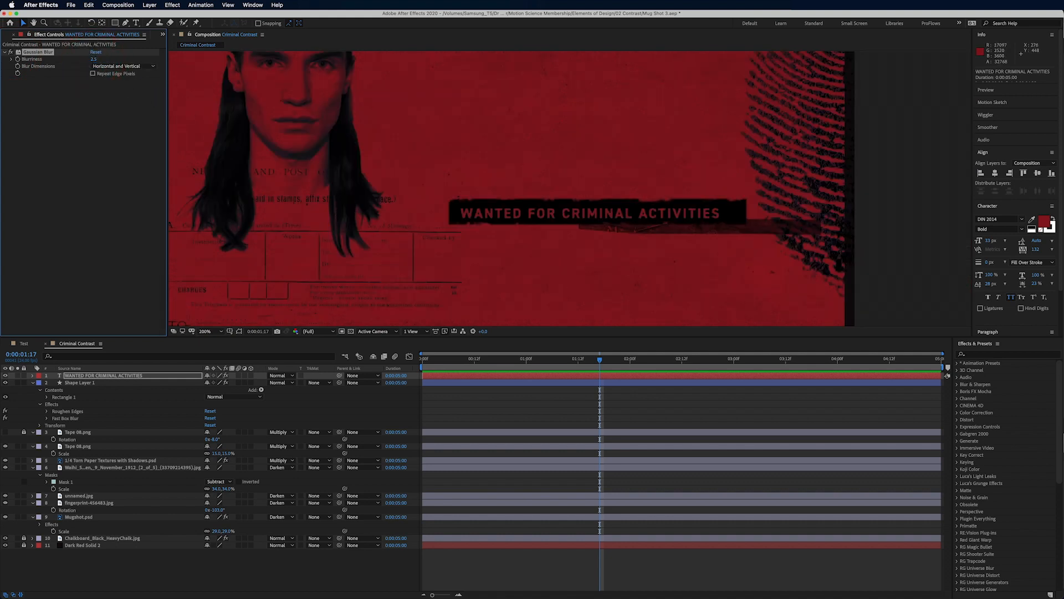
pyautogui.moveTo(554, 214); pyautogui.dragTo(566, 237)
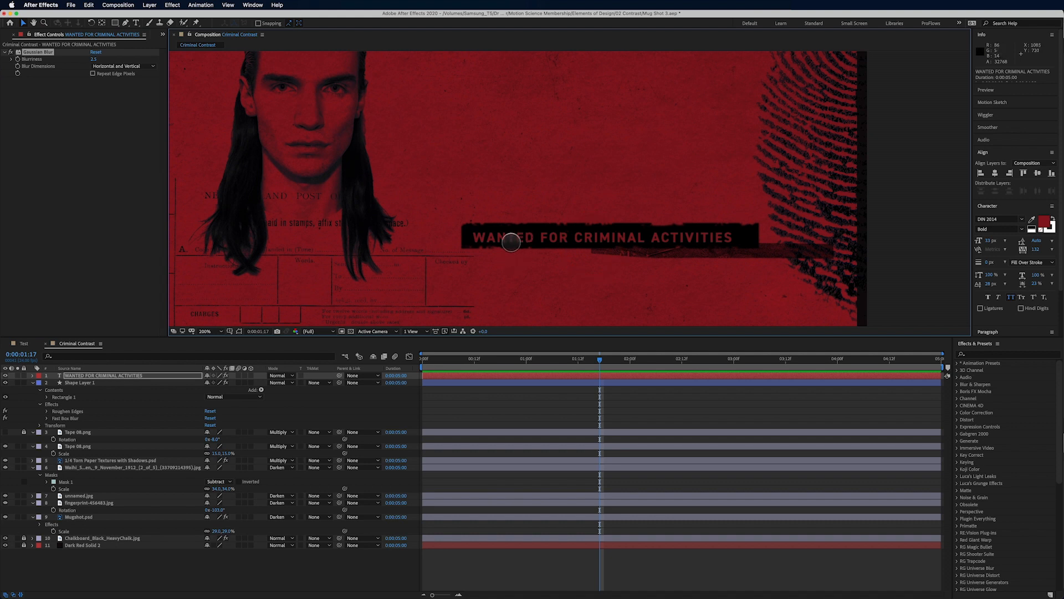
pyautogui.press('space')
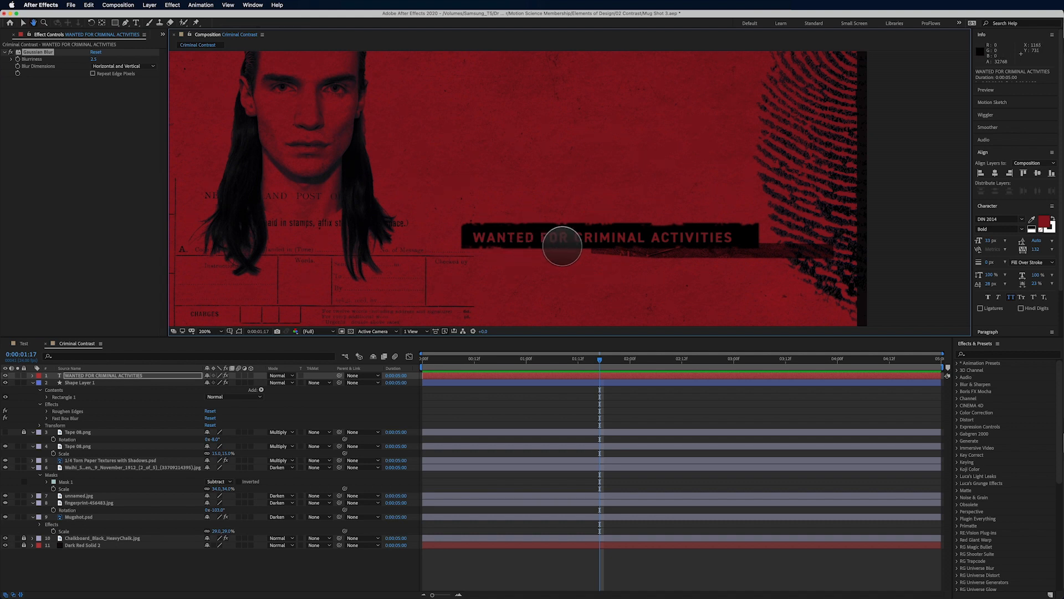
pyautogui.moveTo(562, 246); pyautogui.dragTo(575, 254)
pyautogui.press(',')
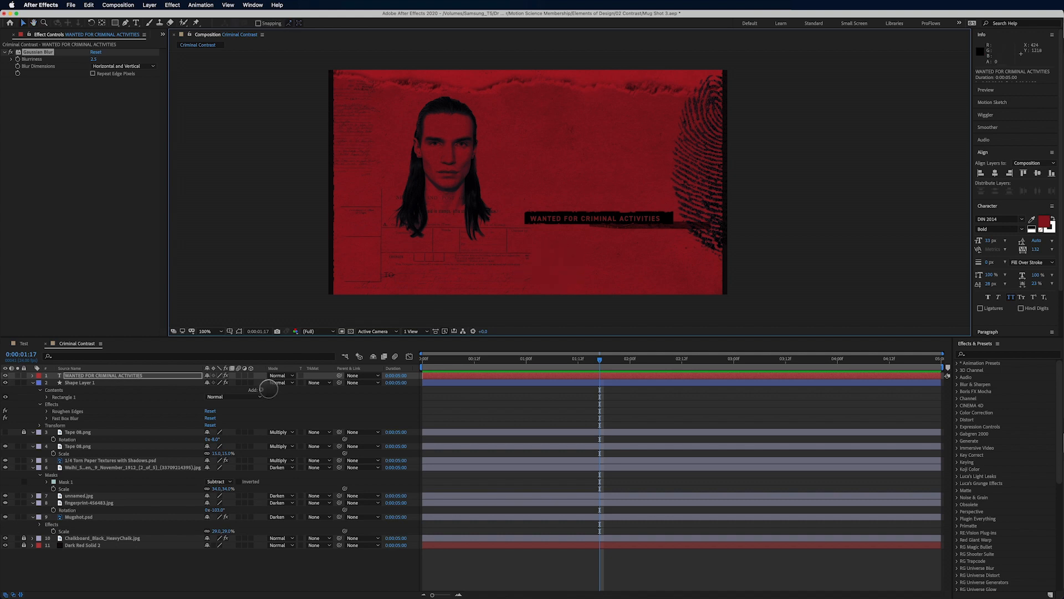
# Step: Collapse the expanded properties of all layers in the Criminal Contrast timeline and clear the layer selection
pyautogui.press('super+a')
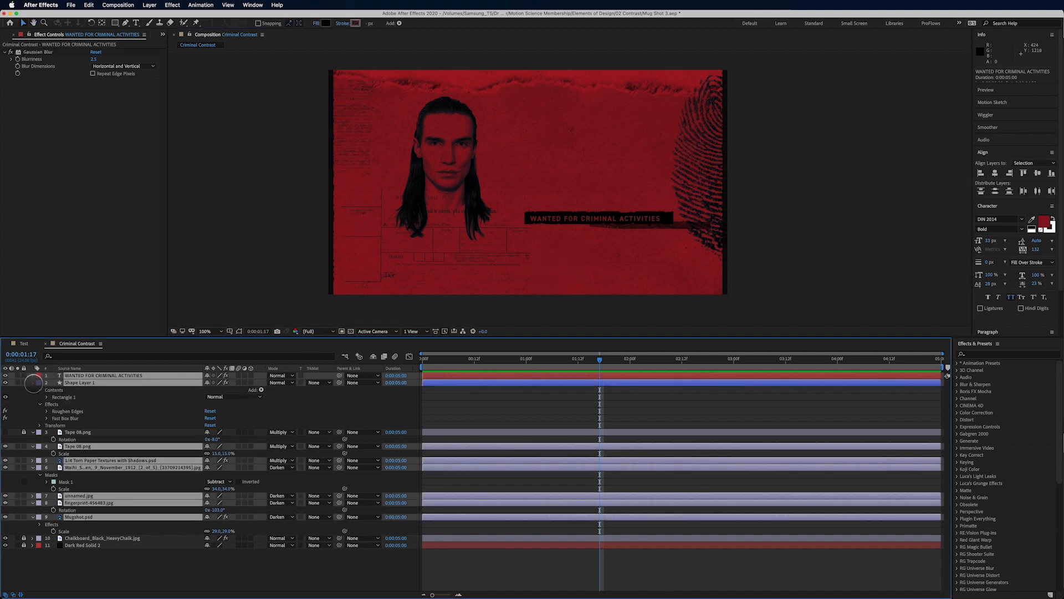
pyautogui.press('super+grave')
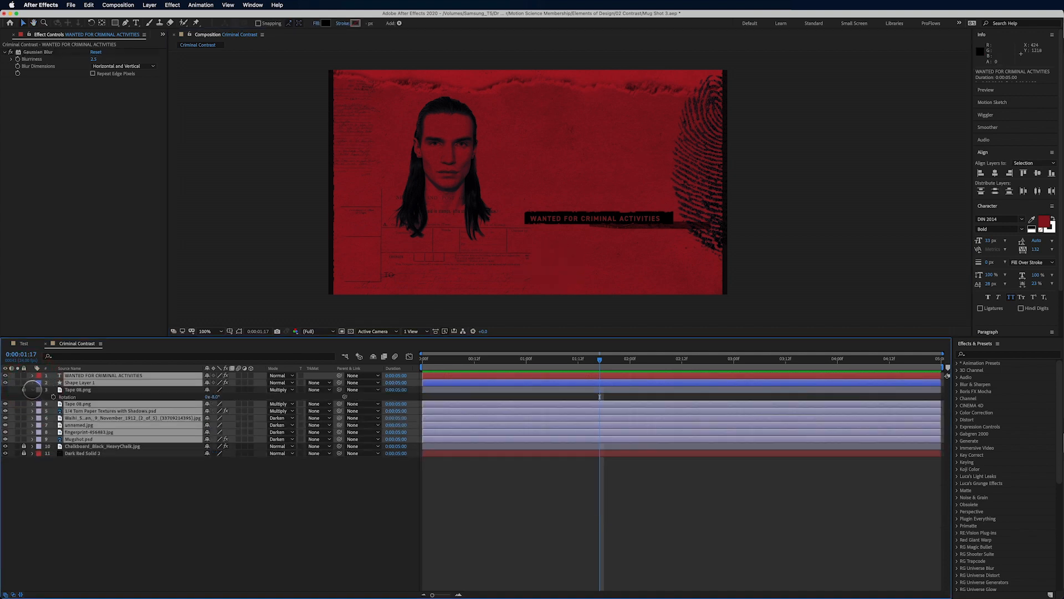
pyautogui.click(32, 390)
pyautogui.click(139, 458)
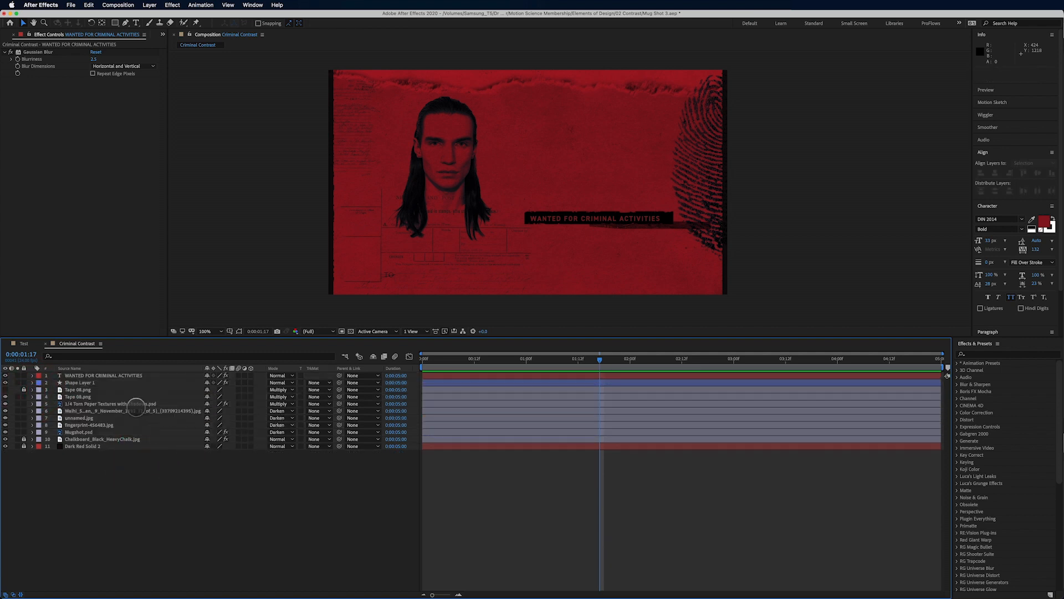
# Step: Replace the 1/4 torn paper layer's source with 2/4 Torn Paper Textures with Shadows.psd and move the layer to about 1130, 442
pyautogui.click(119, 404)
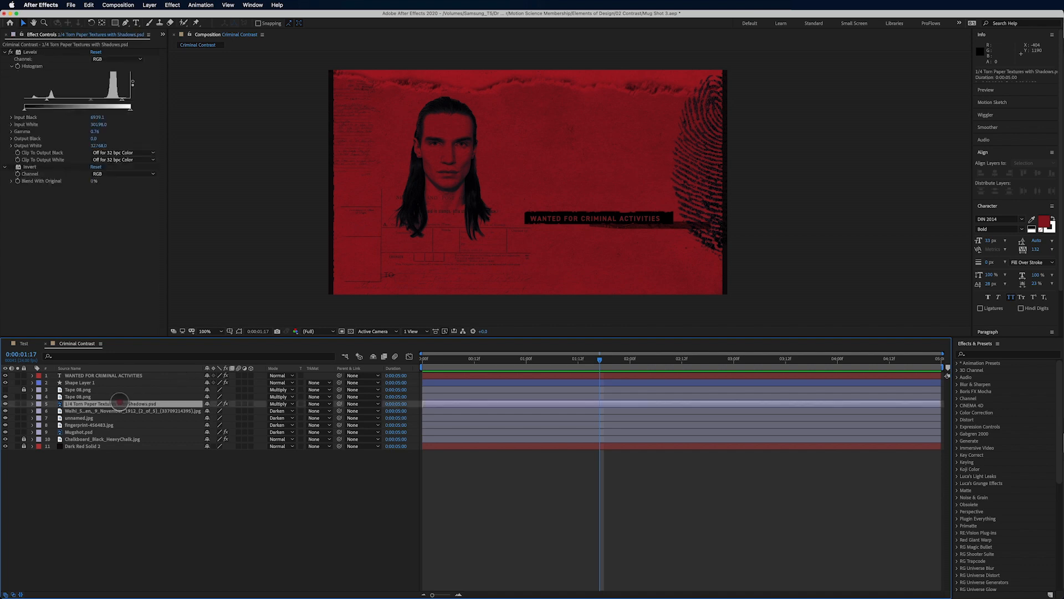
pyautogui.click(163, 34)
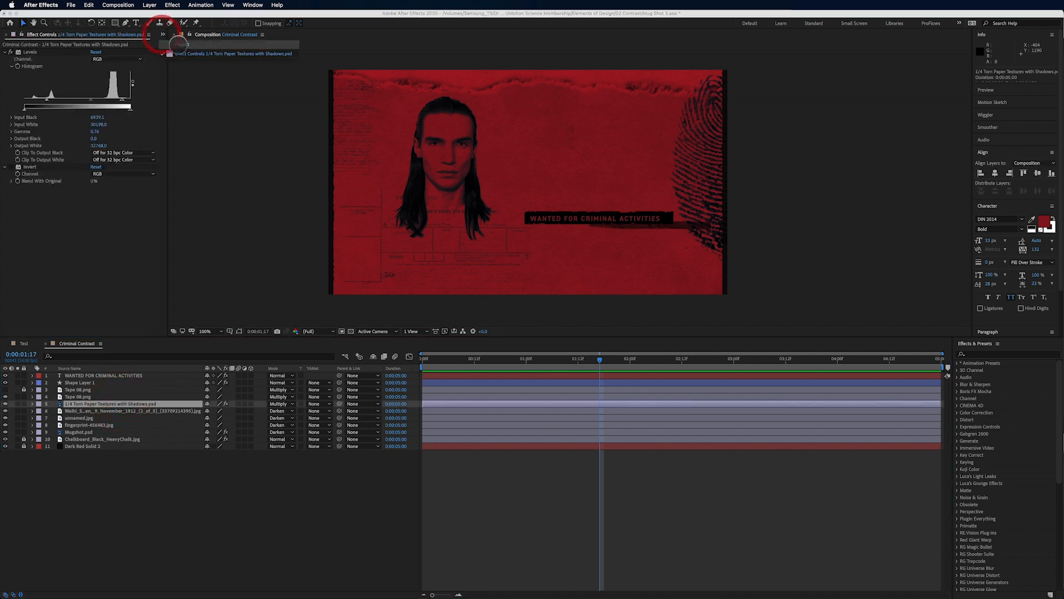
pyautogui.click(176, 51)
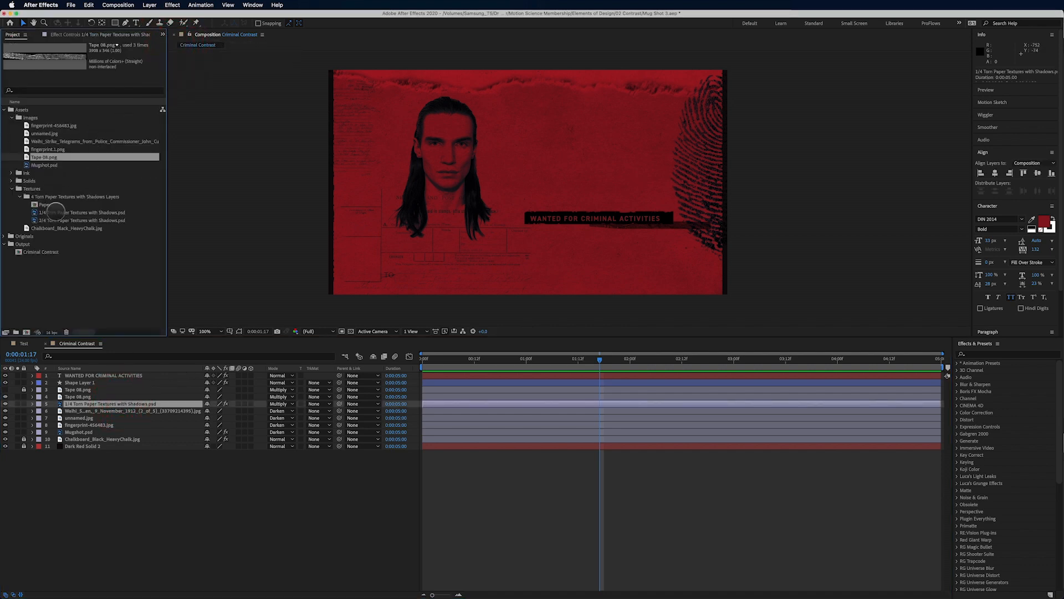
pyautogui.moveTo(56, 220); pyautogui.dragTo(79, 404)
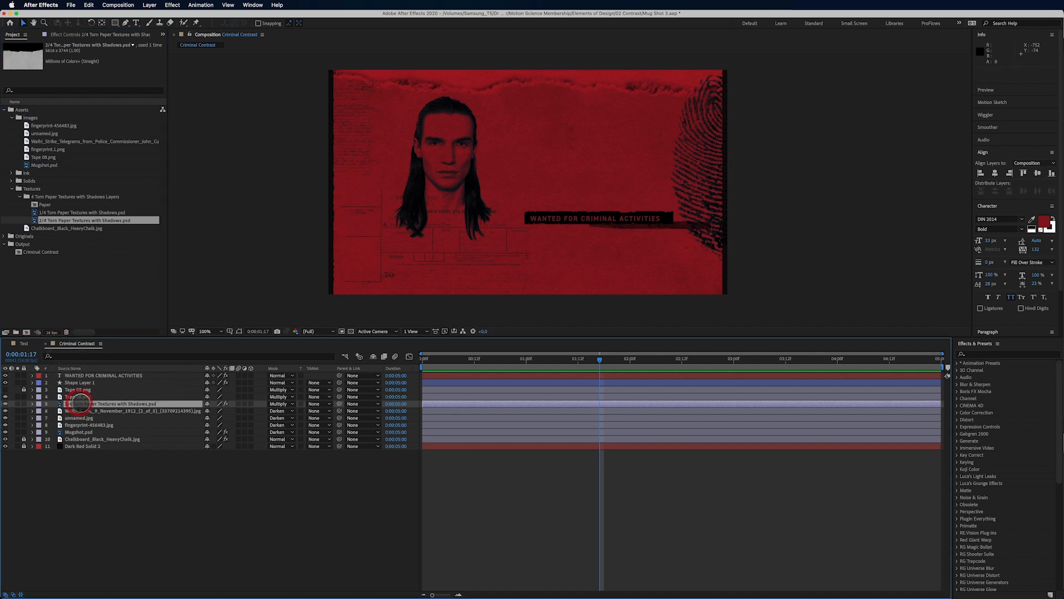
pyautogui.moveTo(537, 178); pyautogui.dragTo(551, 124)
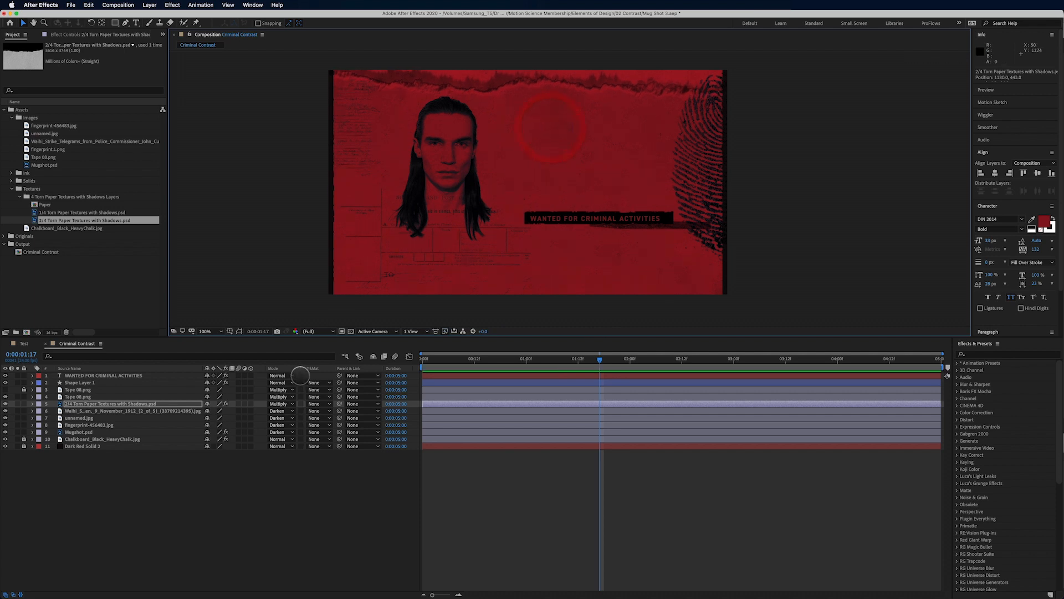
# Step: Turn on the Invert effect of the 2/4 torn paper texture layer
pyautogui.click(280, 403)
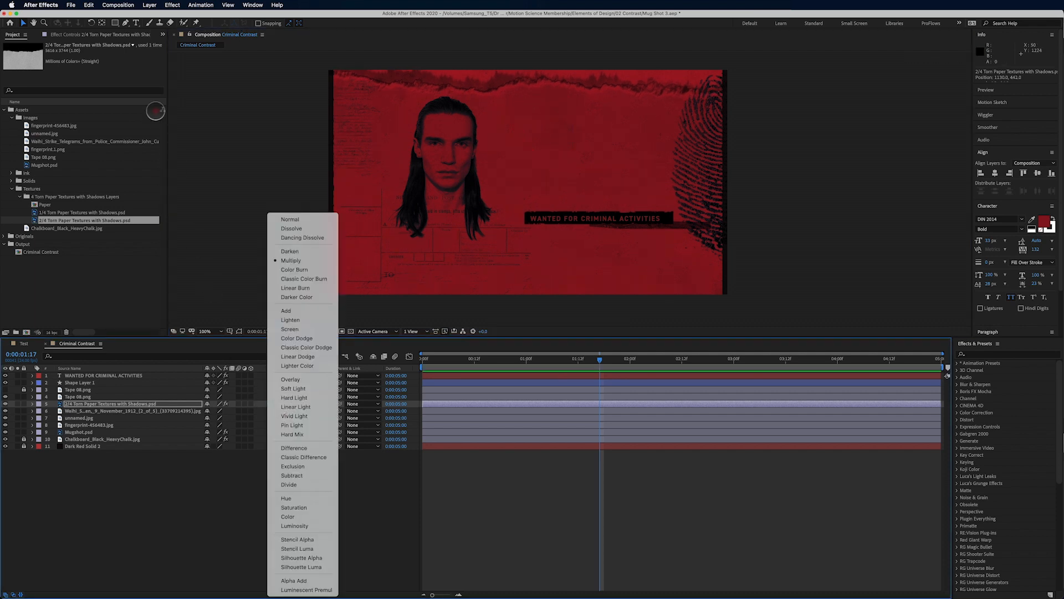
pyautogui.click(155, 111)
pyautogui.click(79, 35)
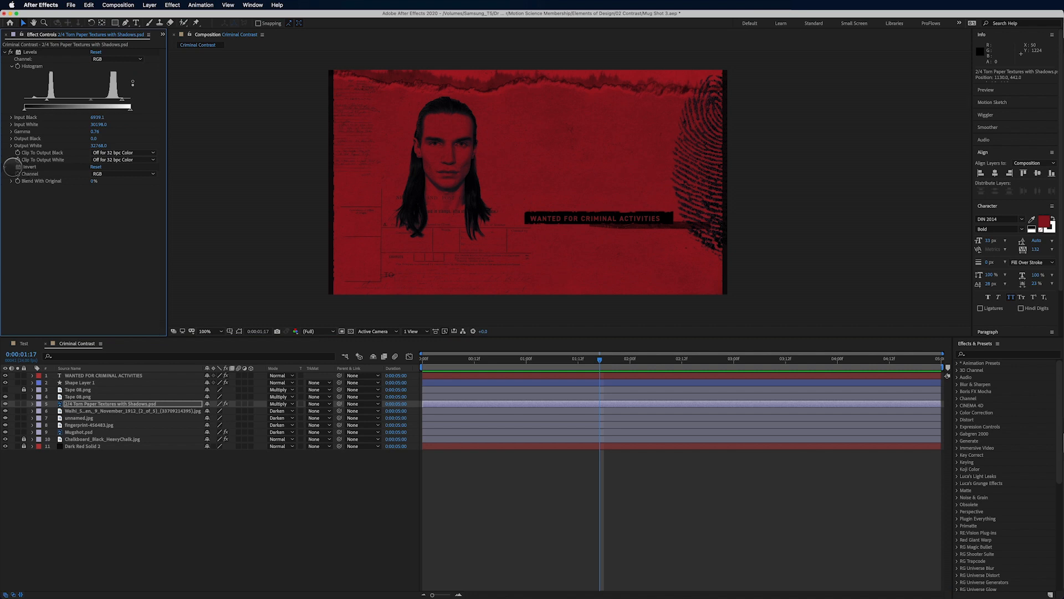
pyautogui.click(11, 166)
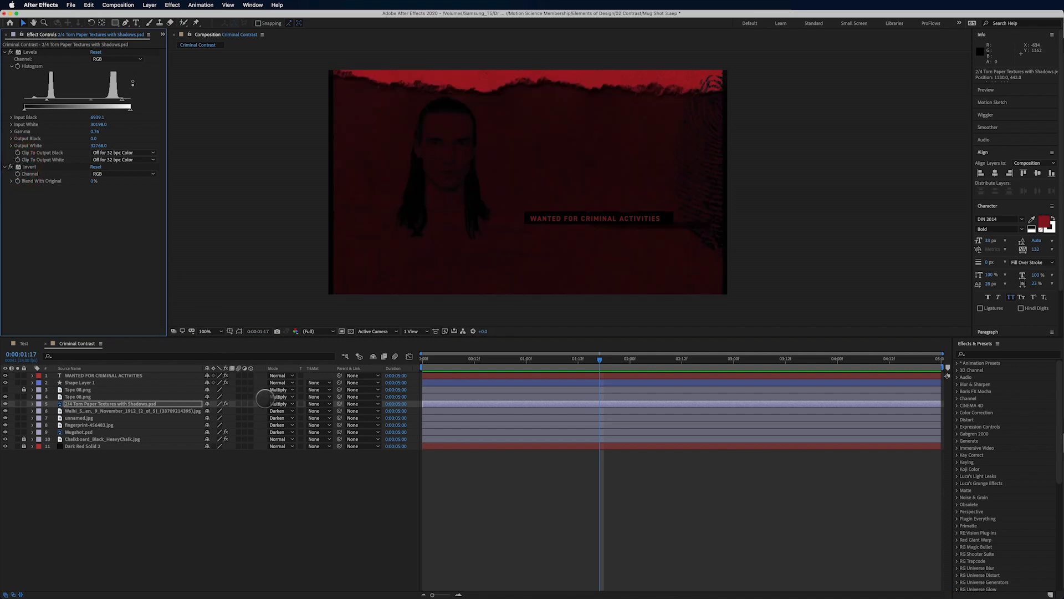
# Step: Try a series of blending modes from Darken through Color Dodge on the 2/4 torn paper texture layer
pyautogui.click(272, 403)
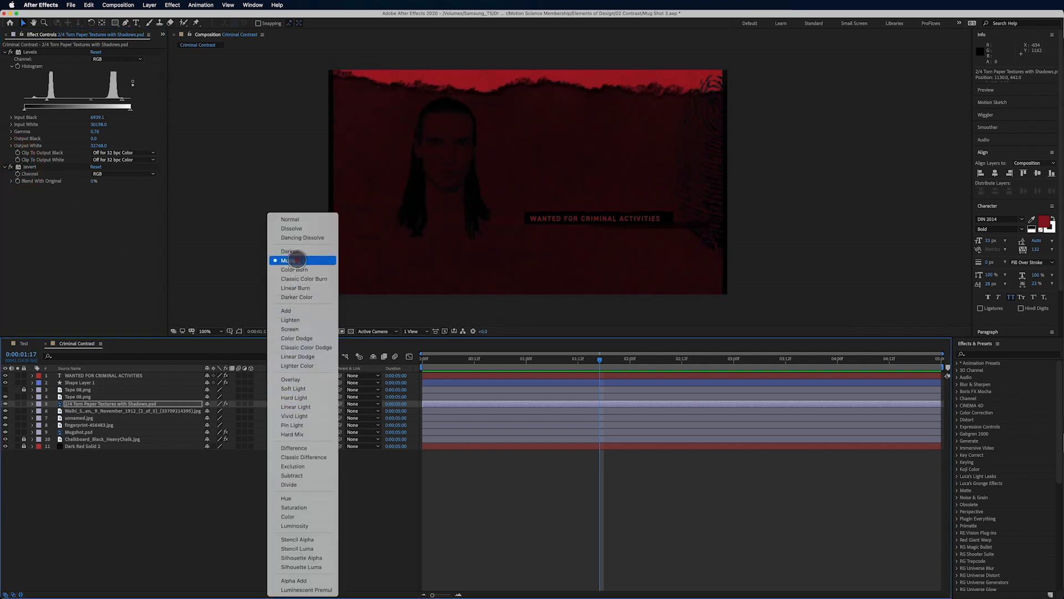
pyautogui.click(295, 252)
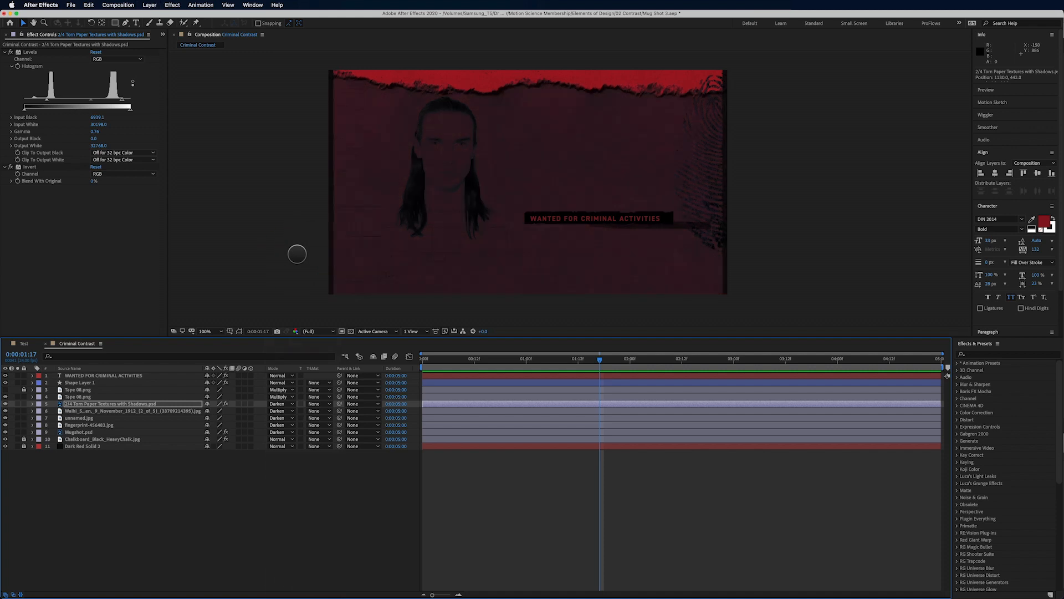
pyautogui.hotkey('shift', '=')
pyautogui.hotkey('shift', '=')
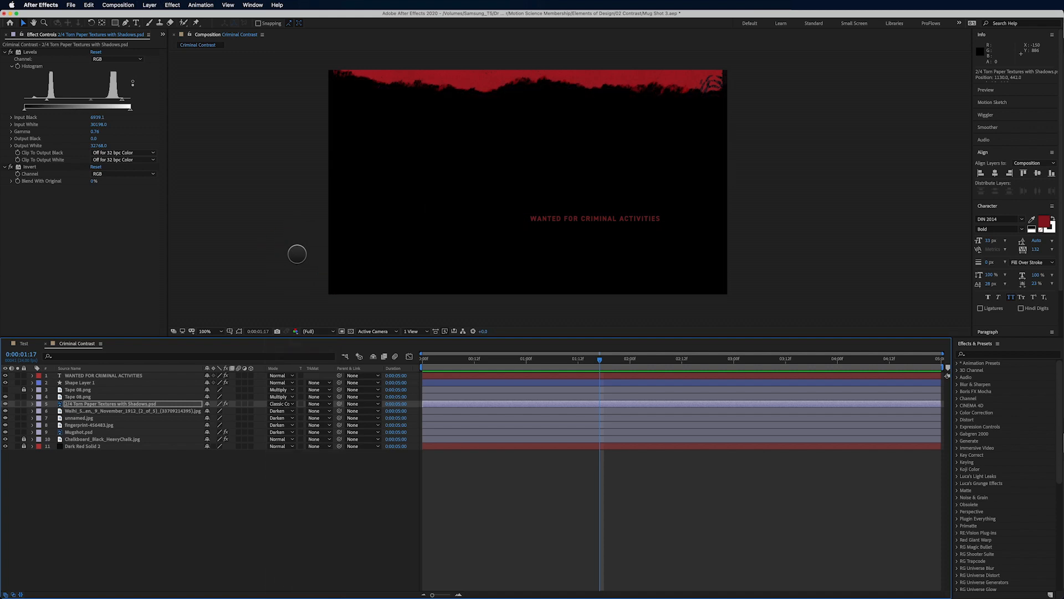
pyautogui.hotkey('shift', '=')
pyautogui.hotkey('shift', '=')
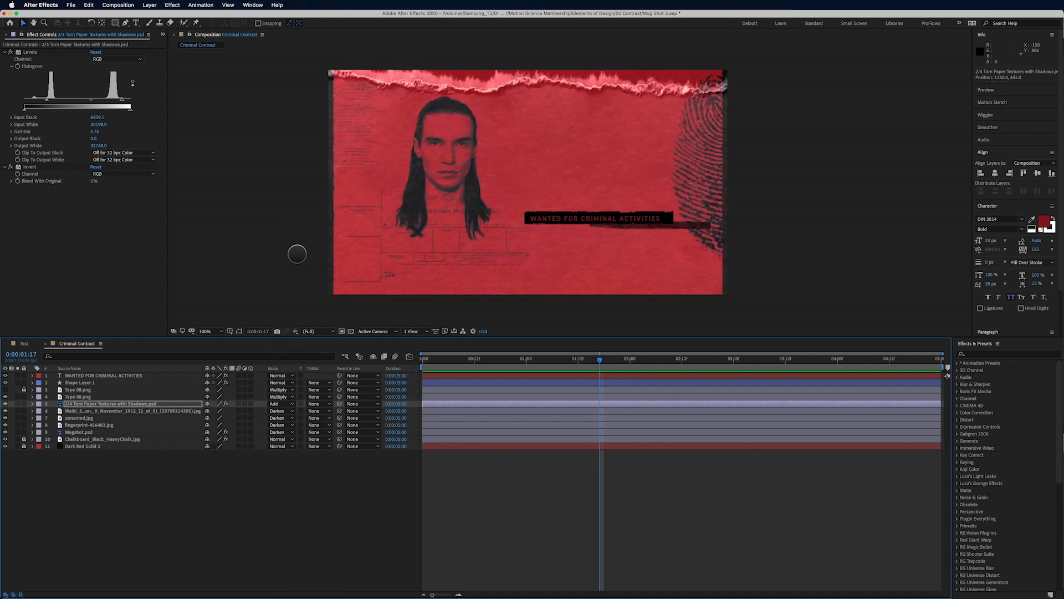
pyautogui.hotkey('shift', '=')
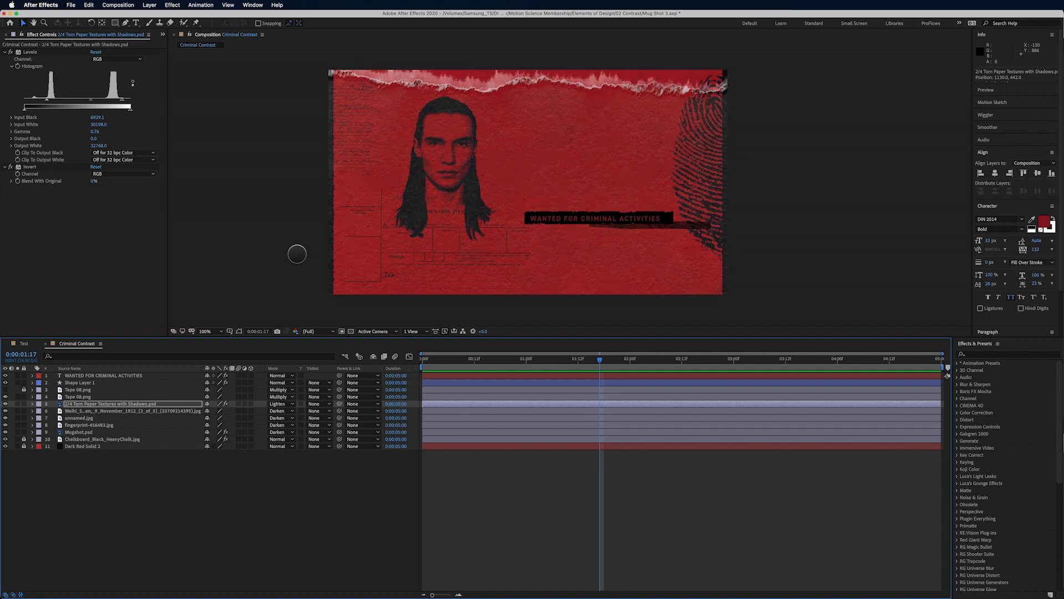
pyautogui.hotkey('shift', '=')
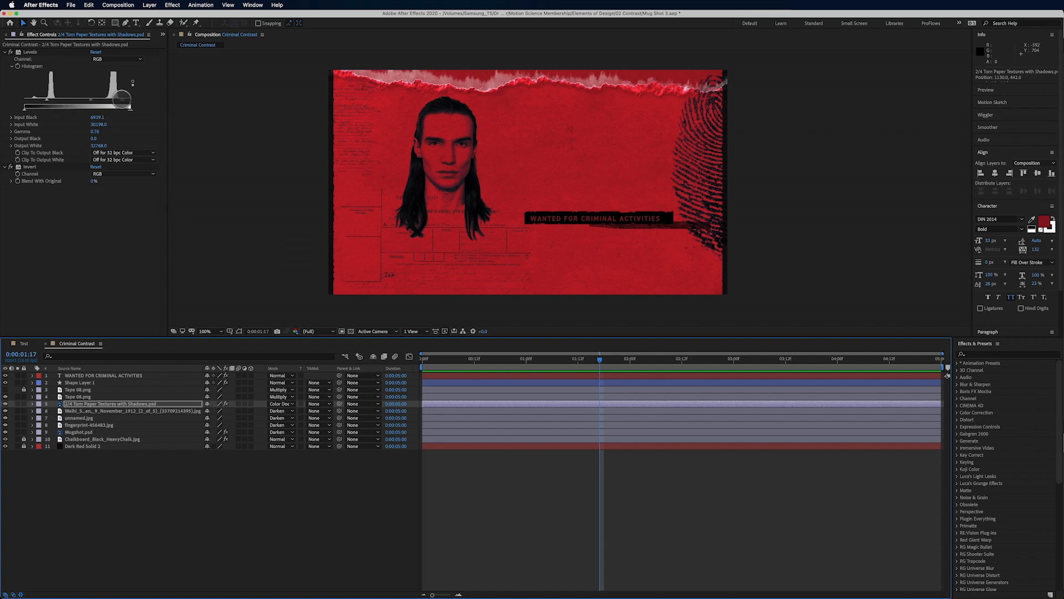
# Step: Try a lower input white and a higher gamma in the torn paper layer's Levels, and reset the Levels effect to its defaults
pyautogui.moveTo(121, 100)
pyautogui.mouseDown()
pyautogui.moveTo(101, 102)
pyautogui.moveTo(114, 102)
pyautogui.mouseUp()
pyautogui.moveTo(85, 100)
pyautogui.mouseDown()
pyautogui.moveTo(58, 102)
pyautogui.moveTo(83, 101)
pyautogui.mouseUp()
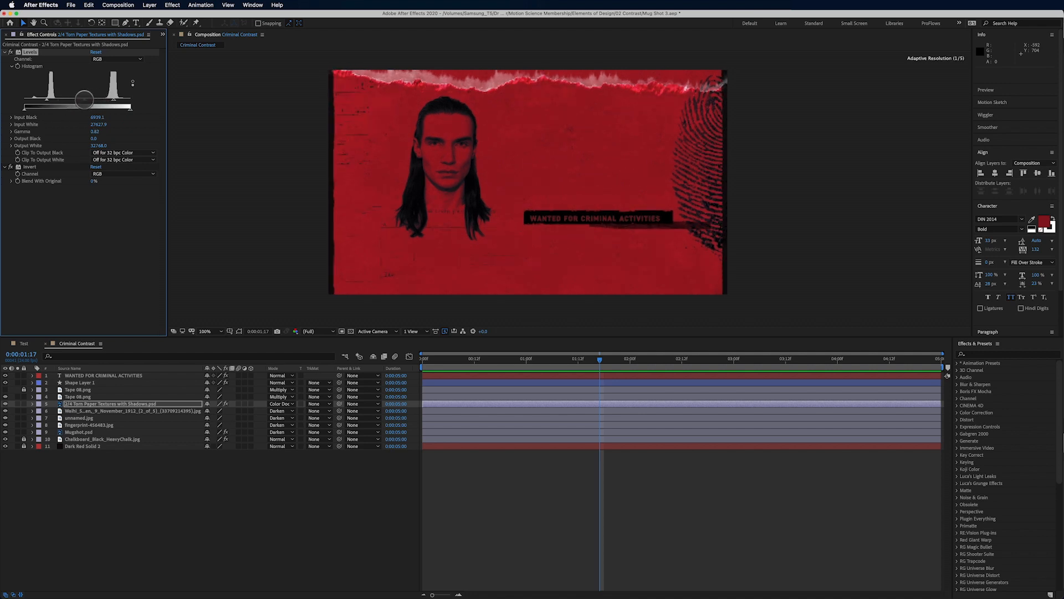
pyautogui.click(95, 52)
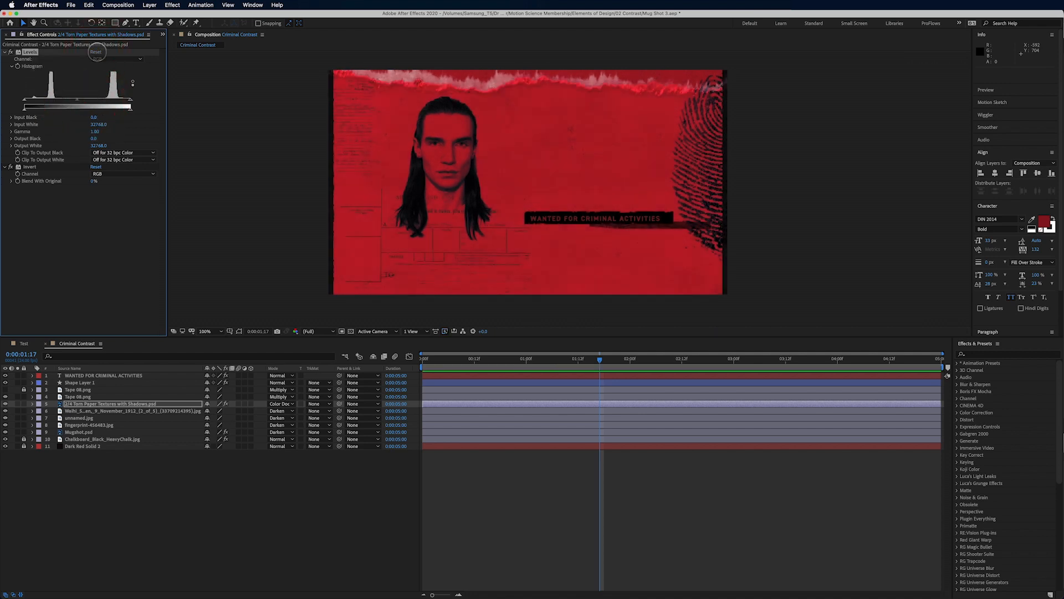
# Step: Try the Overlay blending mode on the torn paper texture layer, undo it, and set the mode to Multiply
pyautogui.click(266, 403)
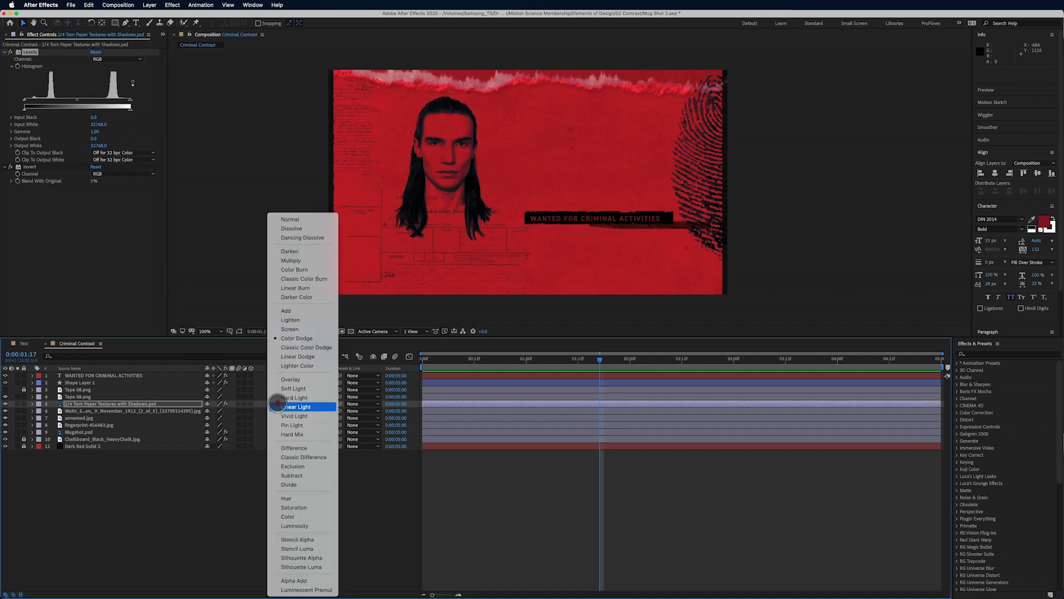
pyautogui.click(293, 380)
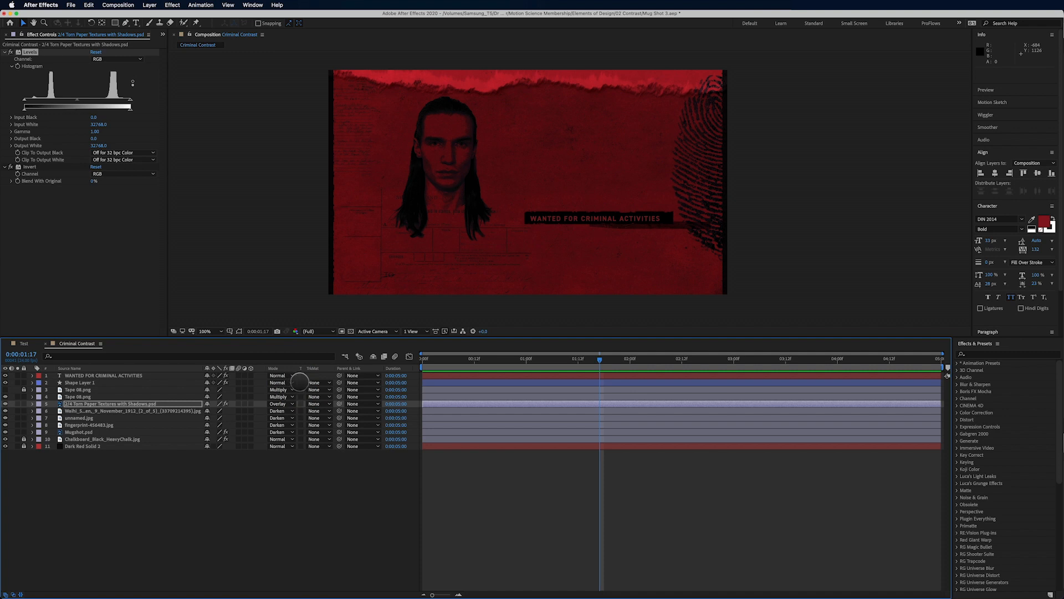
pyautogui.press('super+z')
pyautogui.click(285, 404)
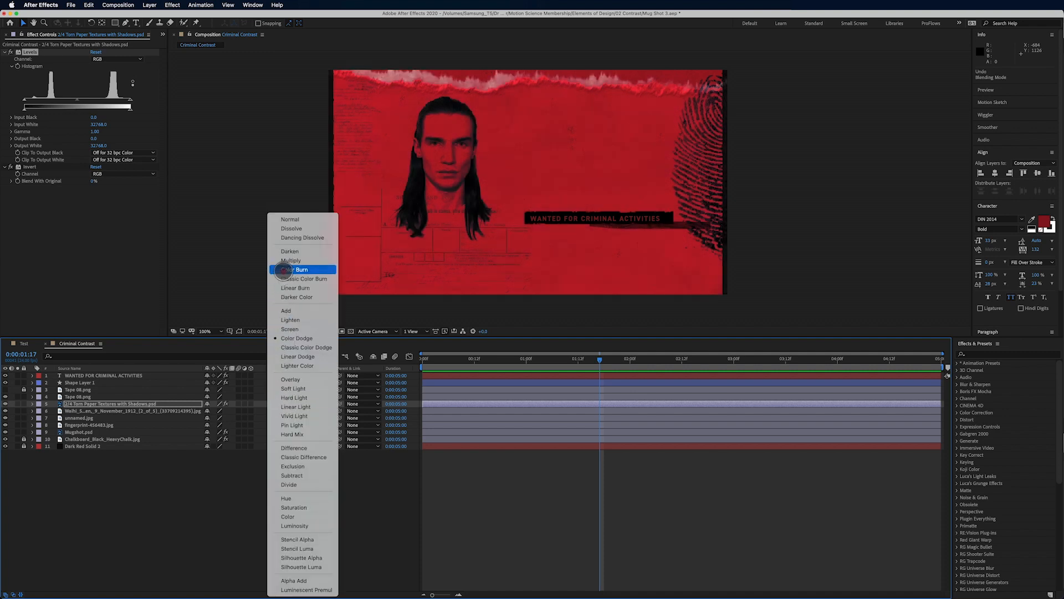
pyautogui.click(285, 262)
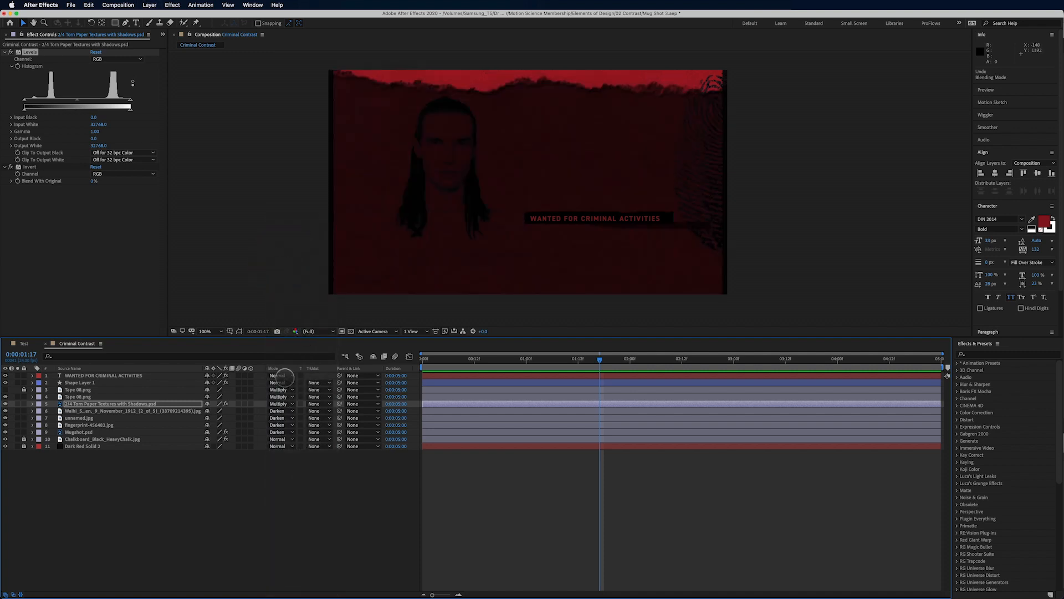
# Step: Try the Darken, Hard Light and Soft Light blending modes on the 2/4 torn paper texture layer, comparing the composition with the layer hidden
pyautogui.click(280, 403)
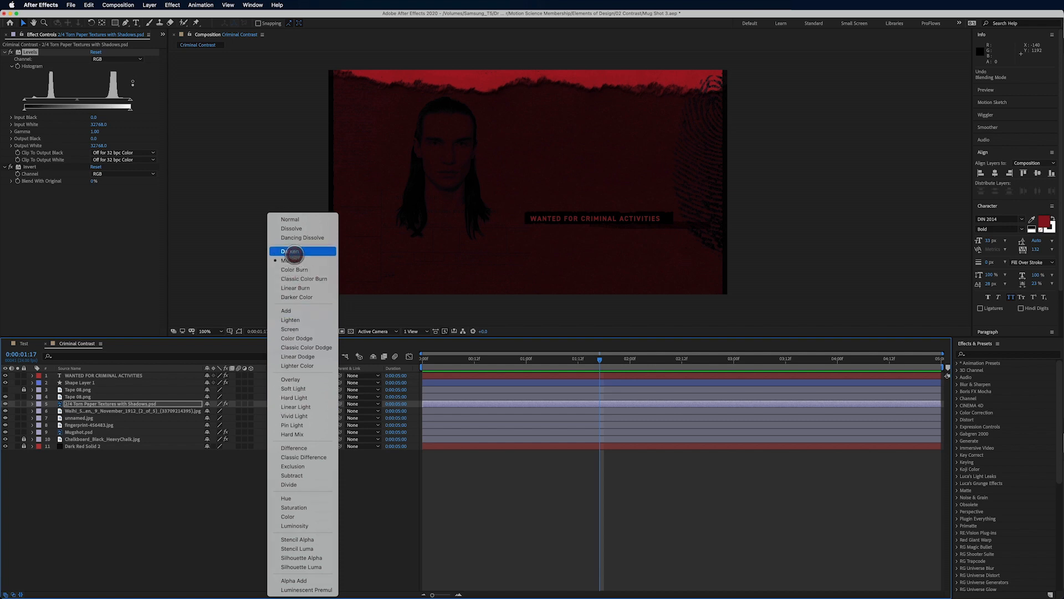
pyautogui.click(295, 254)
pyautogui.click(280, 403)
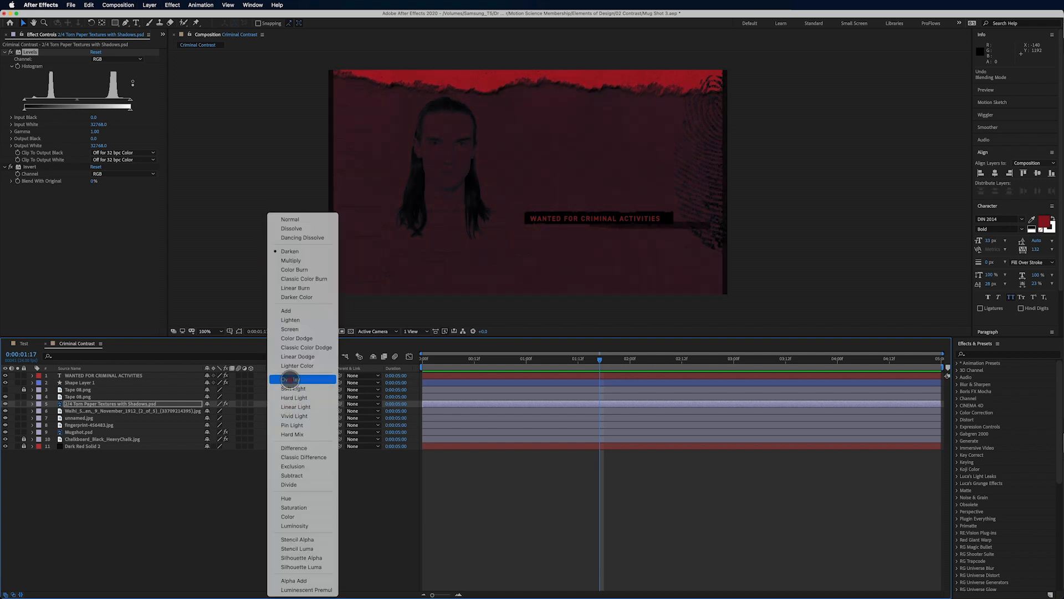
pyautogui.click(289, 398)
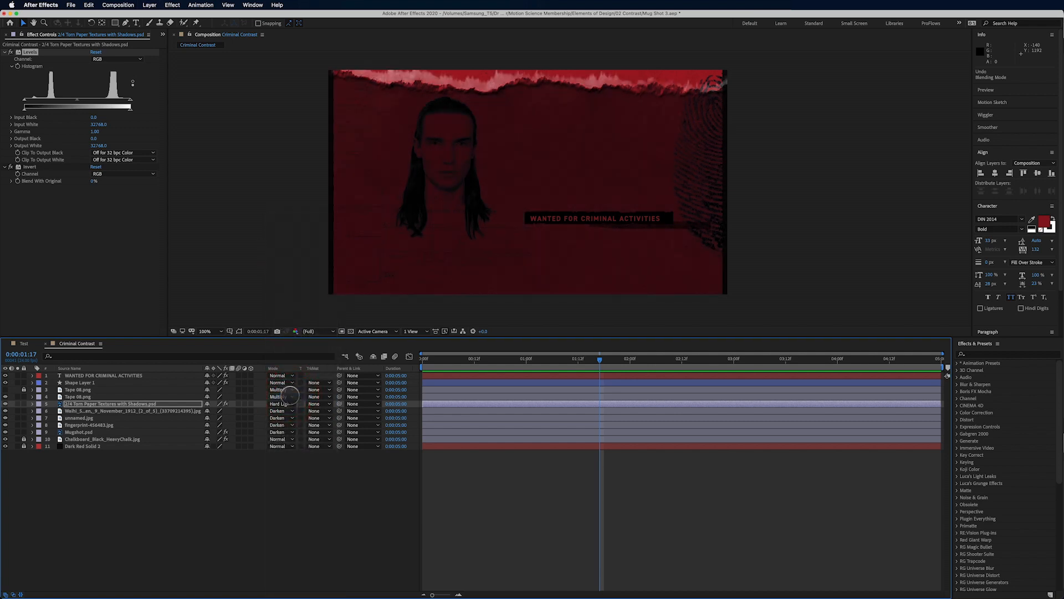
pyautogui.hotkey('shift', '-')
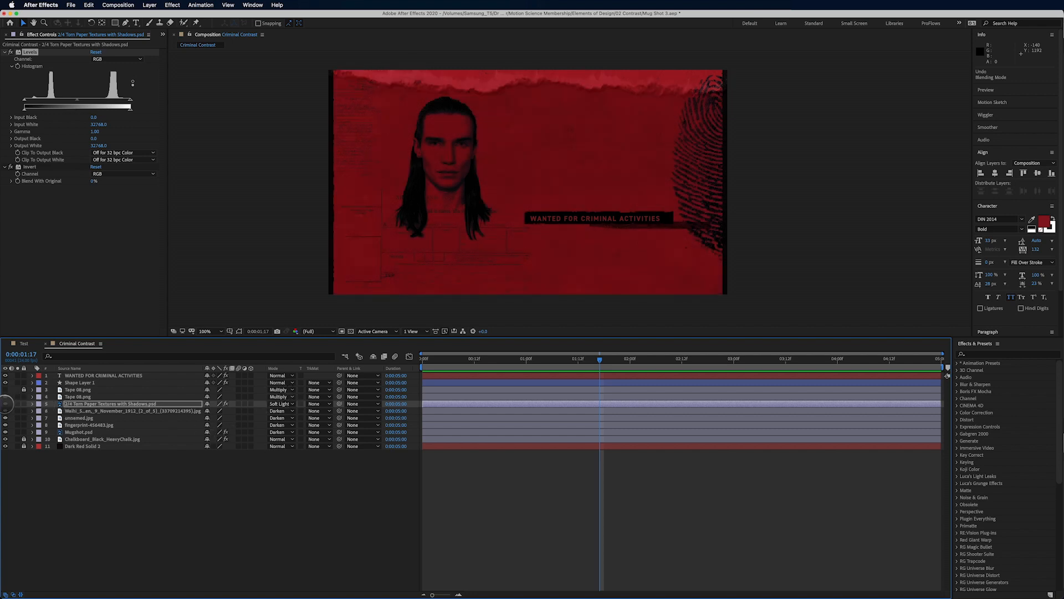
pyautogui.click(5, 404)
pyautogui.click(6, 404)
# Step: Duplicate the unnamed.jpg document layer, place the copy between the portrait and the fingerprint, and scale it to 224%
pyautogui.click(73, 411)
pyautogui.click(78, 418)
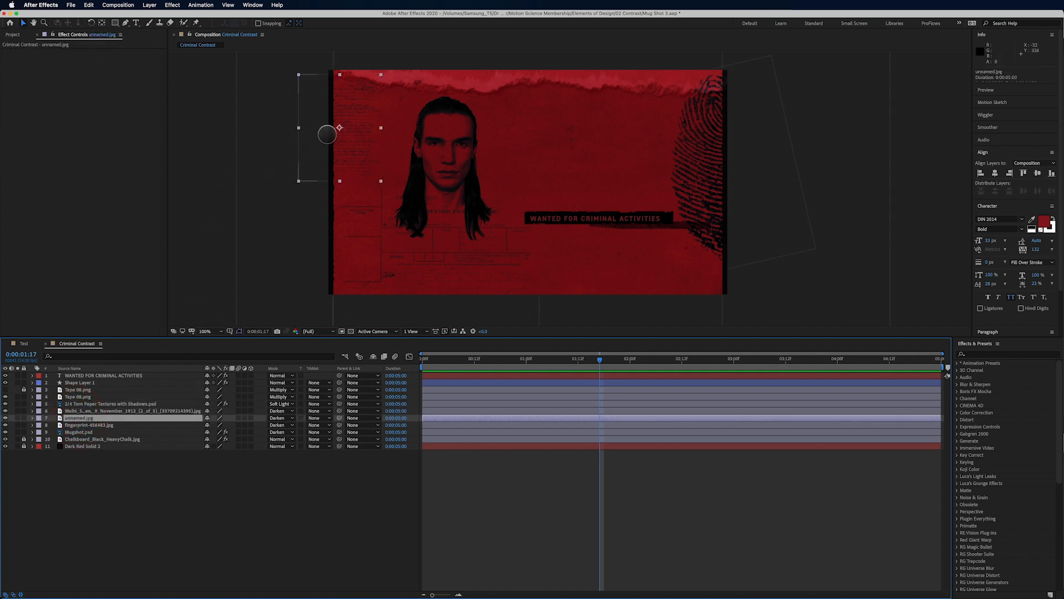
pyautogui.click(327, 137)
pyautogui.press('super+d')
pyautogui.moveTo(327, 137); pyautogui.dragTo(653, 176)
pyautogui.press('s')
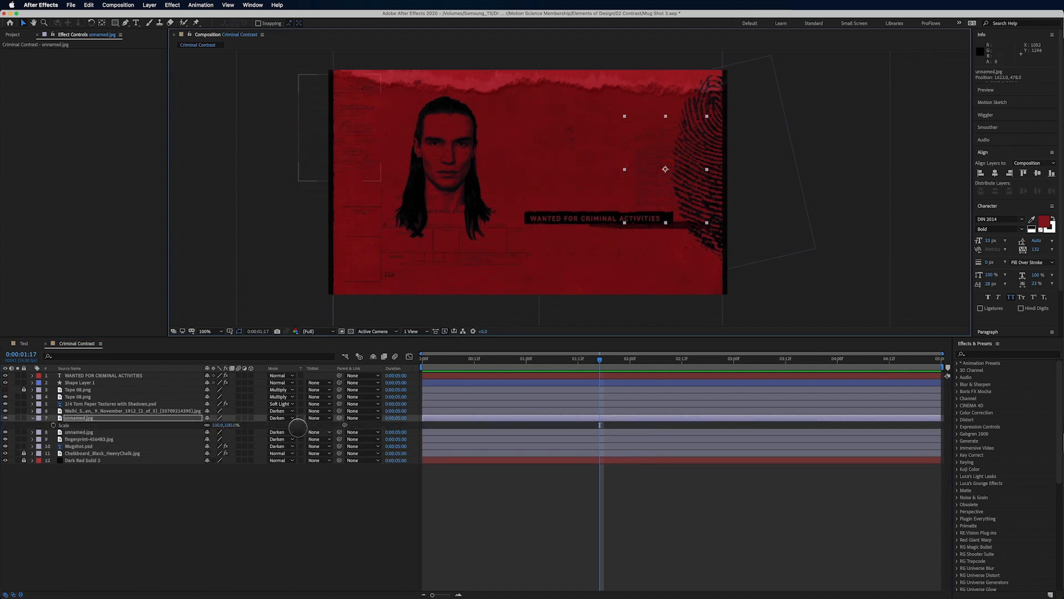
pyautogui.moveTo(231, 425); pyautogui.dragTo(281, 423)
pyautogui.moveTo(641, 162); pyautogui.dragTo(612, 171)
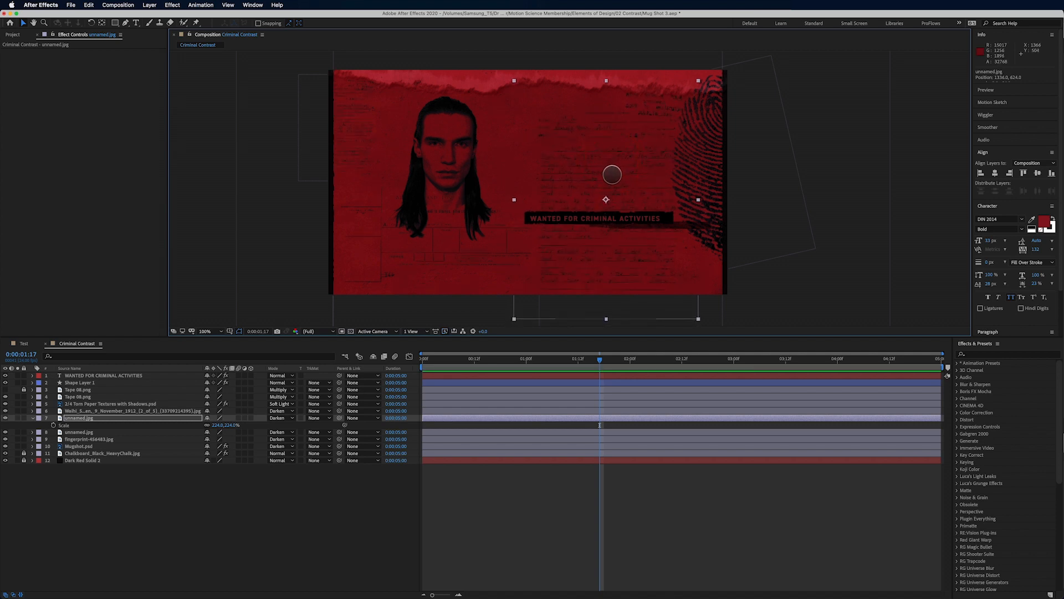
# Step: Mask the enlarged unnamed.jpg copy with a rectangle around the handwriting above the WANTED label, and feather the mask by 68 pixels
pyautogui.press('.')
pyautogui.press('space')
pyautogui.moveTo(607, 167); pyautogui.dragTo(524, 230)
pyautogui.click(115, 22)
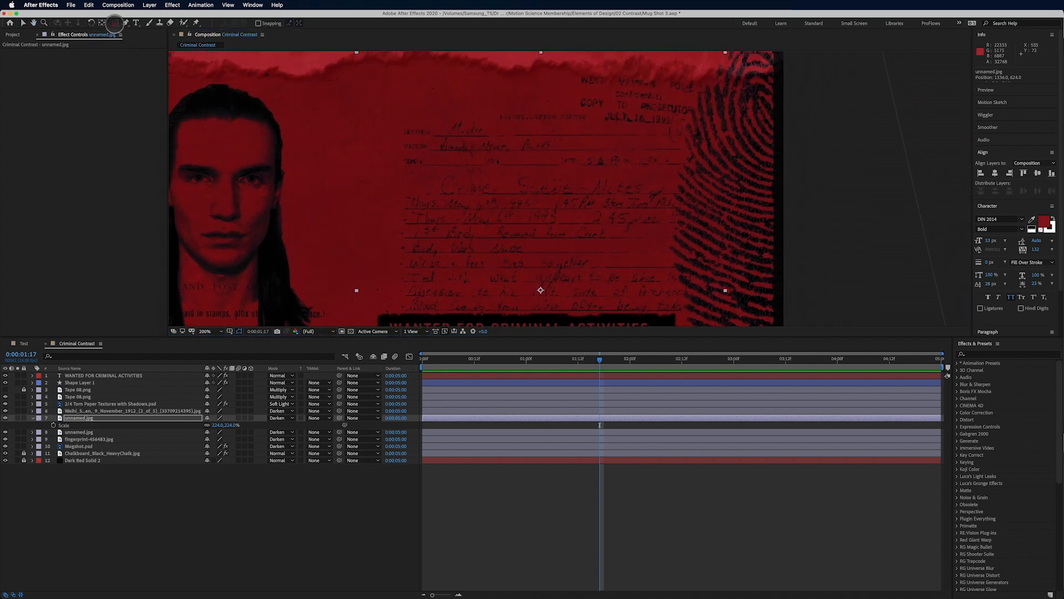
pyautogui.moveTo(378, 57); pyautogui.dragTo(696, 311)
pyautogui.press(',')
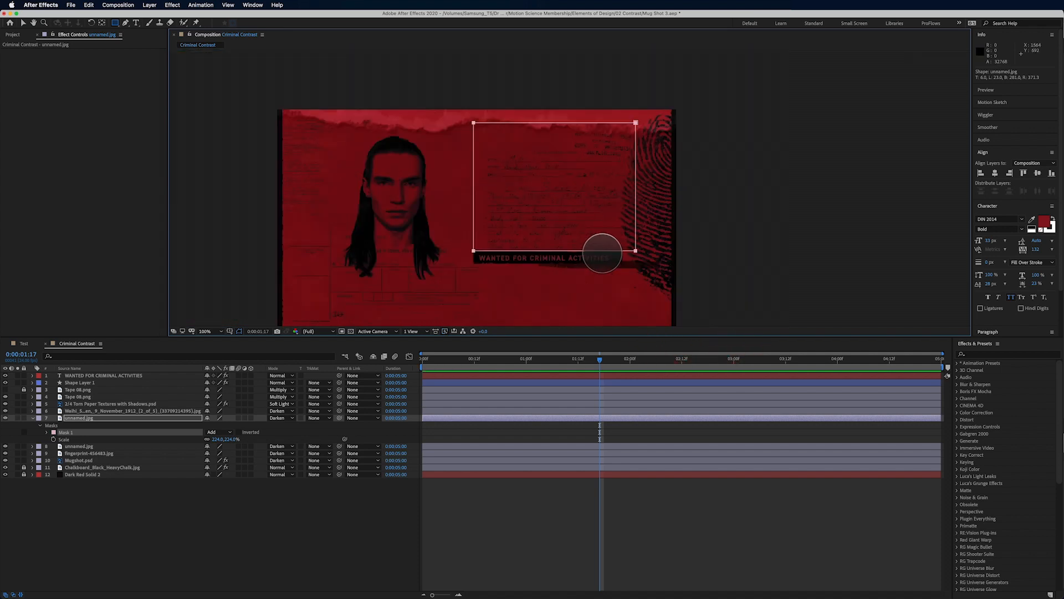
pyautogui.press('f')
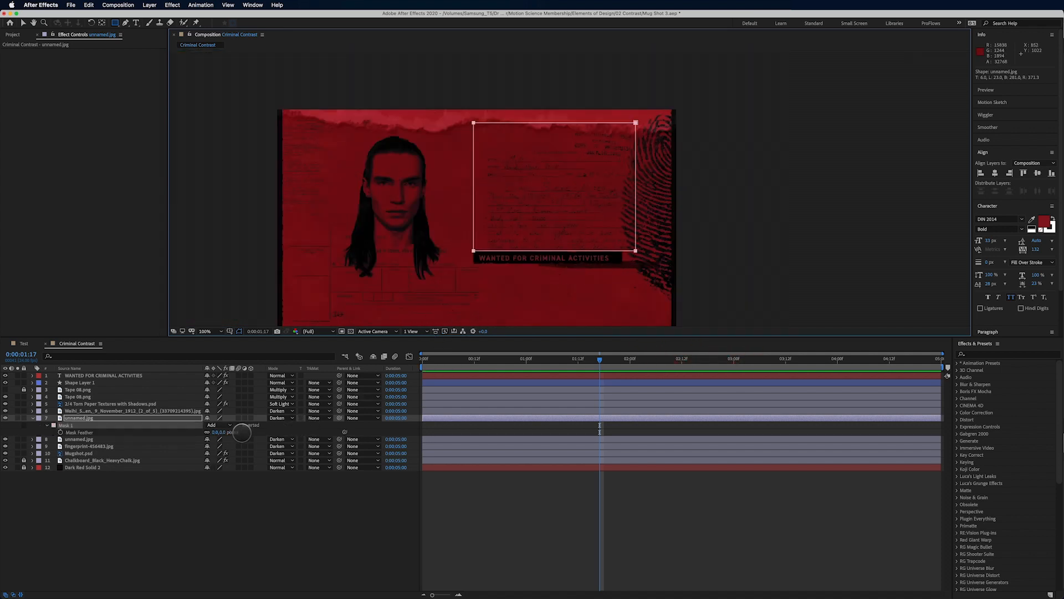
pyautogui.moveTo(225, 433); pyautogui.dragTo(244, 431)
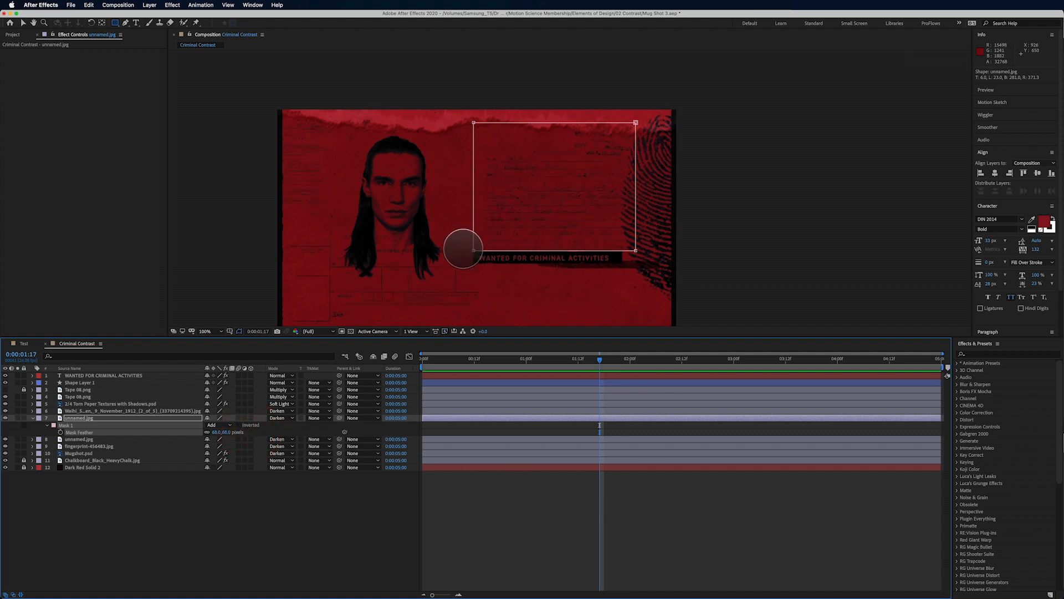
# Step: Try a second rectangular mask over the lower part of the enlarged unnamed.jpg copy, reposition it, and delete it
pyautogui.click(92, 418)
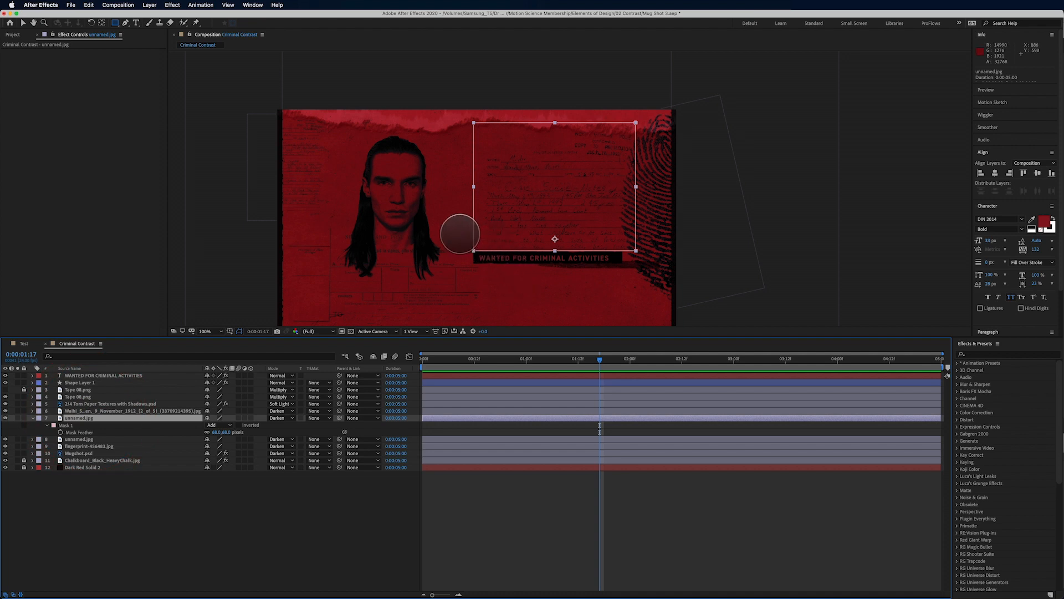
pyautogui.moveTo(460, 236)
pyautogui.mouseDown()
pyautogui.moveTo(543, 316)
pyautogui.moveTo(581, 330)
pyautogui.mouseUp()
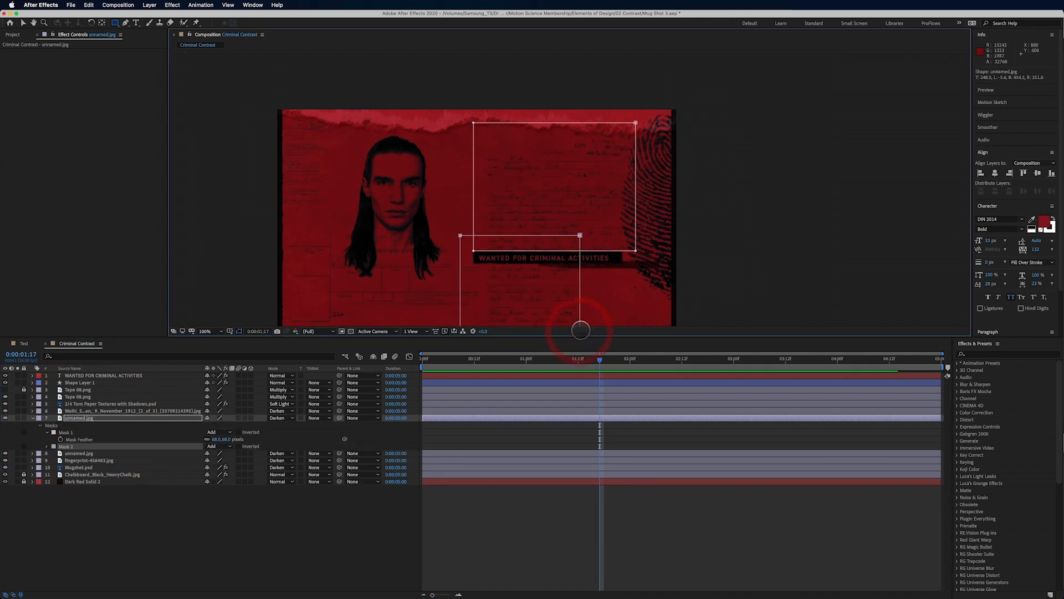
pyautogui.press('v')
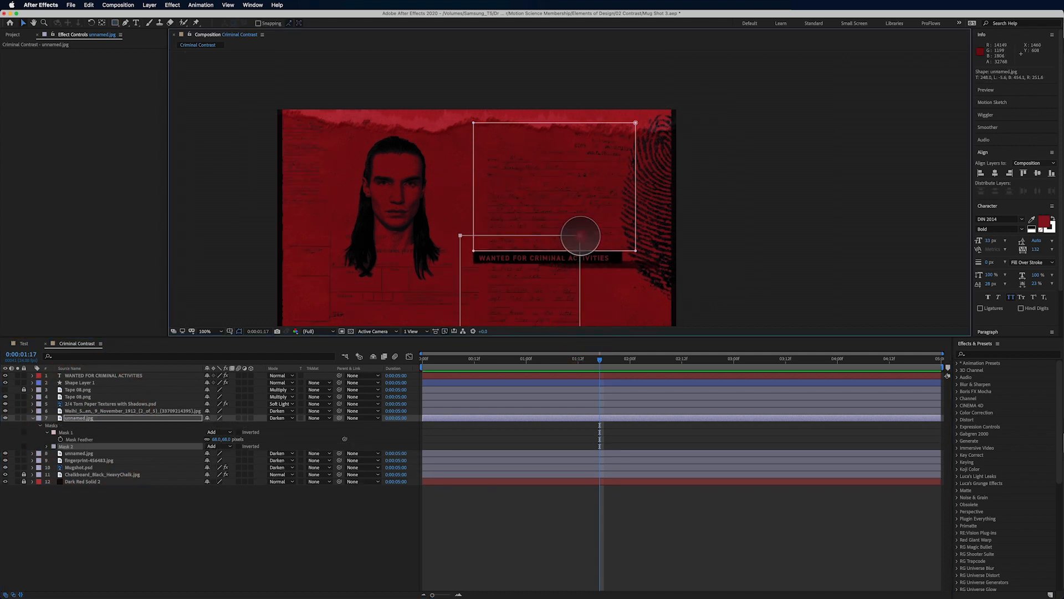
pyautogui.moveTo(579, 236); pyautogui.dragTo(665, 306)
pyautogui.moveTo(665, 306); pyautogui.dragTo(672, 185)
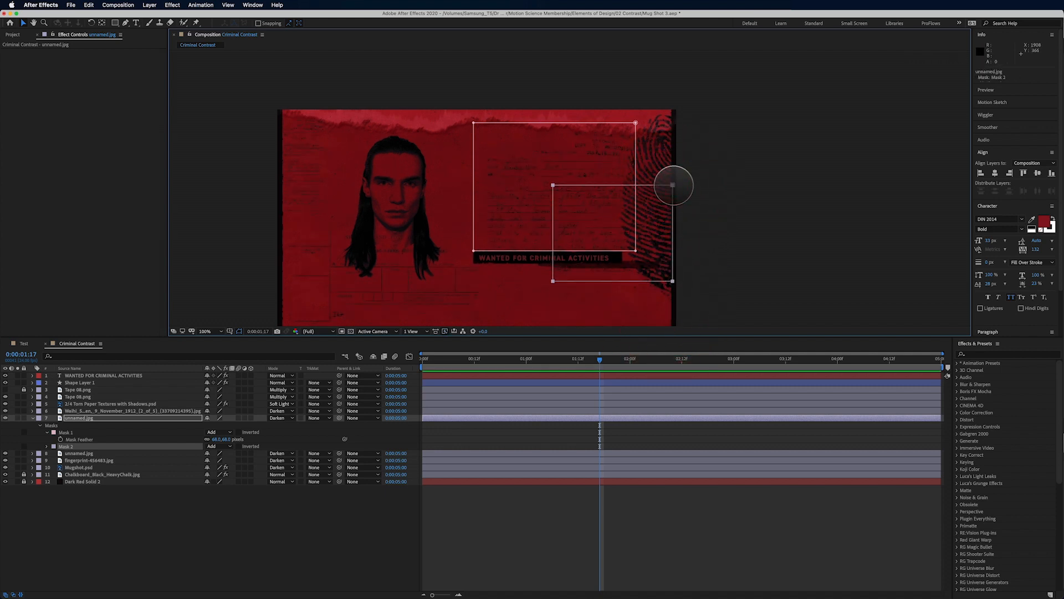
pyautogui.click(62, 446)
pyautogui.press('Delete')
# Step: Set the handwriting mask's feather to 237 pixels and the enlarged unnamed.jpg layer's opacity to 60%
pyautogui.press('.')
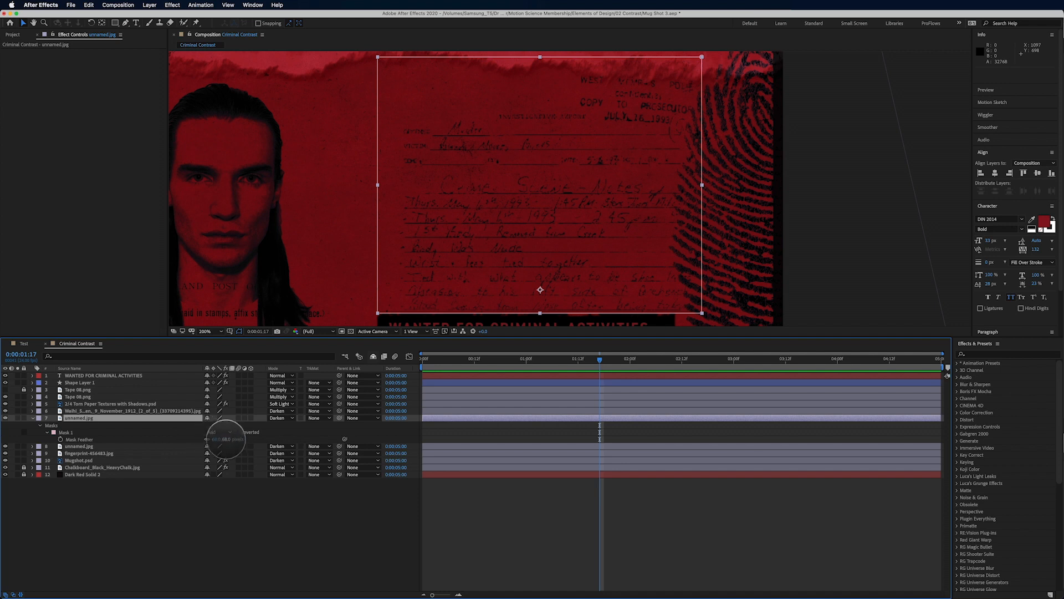
pyautogui.moveTo(221, 439); pyautogui.dragTo(302, 438)
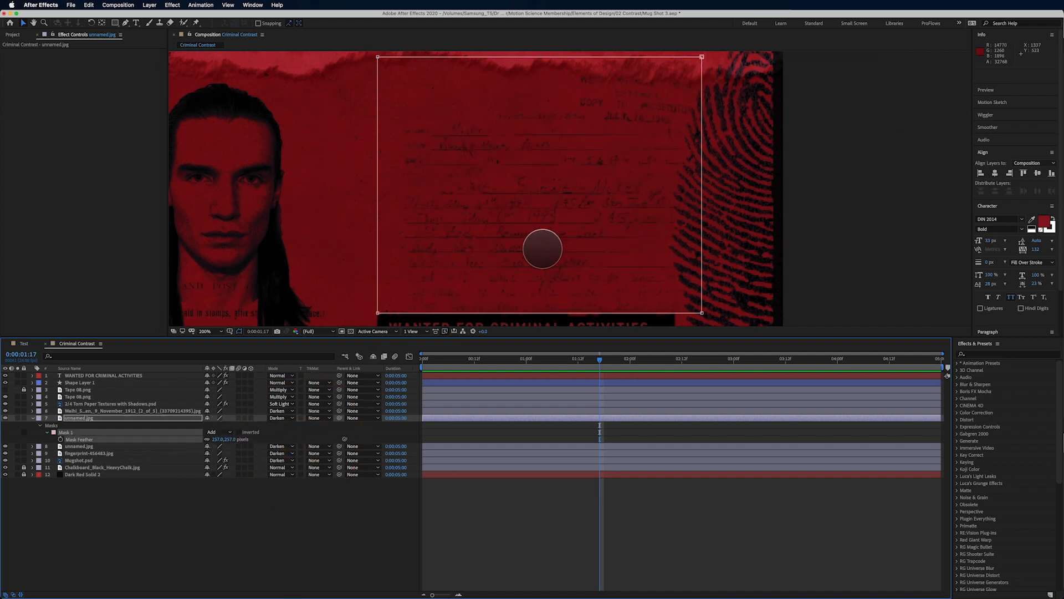
pyautogui.press(',')
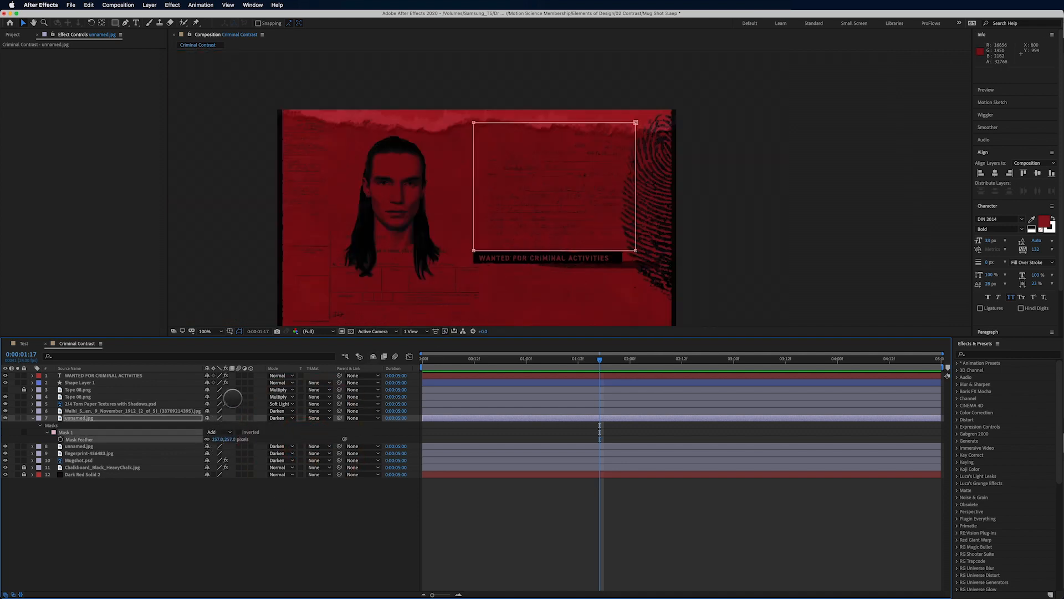
pyautogui.press('t')
pyautogui.moveTo(208, 425); pyautogui.dragTo(202, 434)
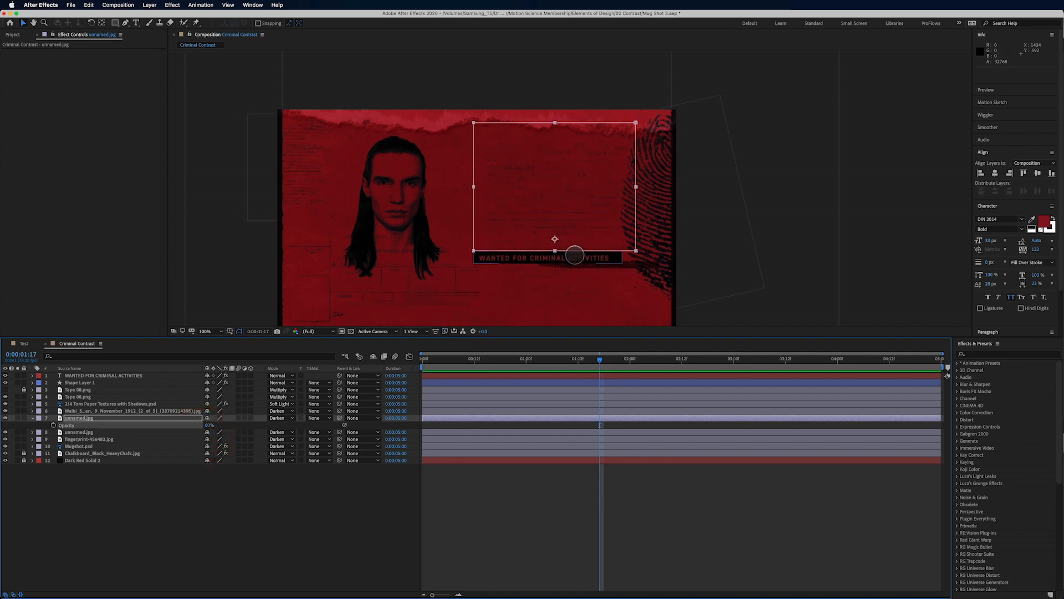
pyautogui.click(694, 491)
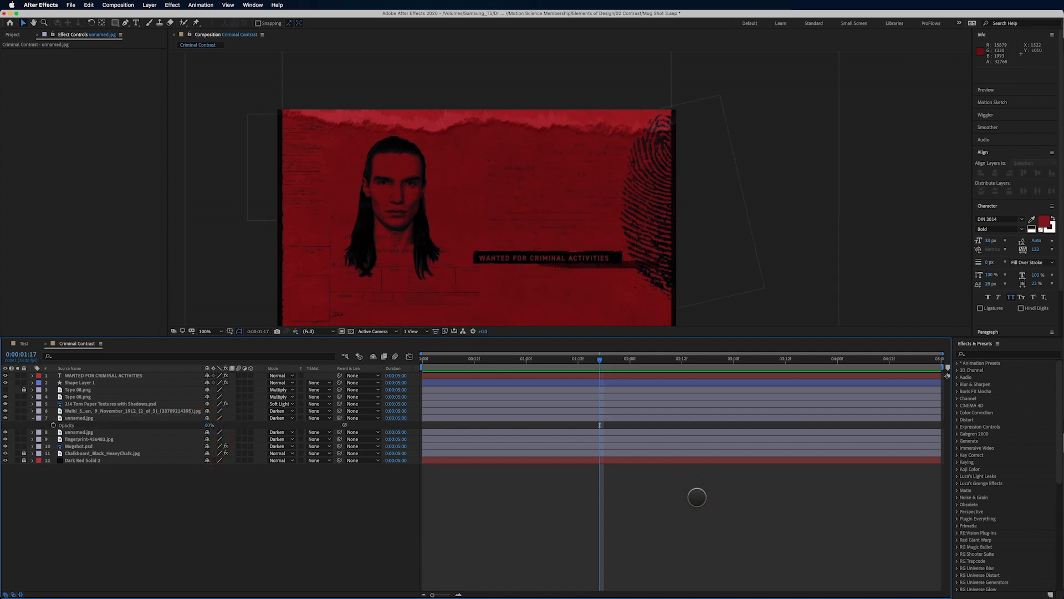
# Step: Turn off the Invert effect of the 2/4 torn paper texture layer and set its blending mode to Darker Color
pyautogui.press('space')
pyautogui.moveTo(556, 271); pyautogui.dragTo(584, 248)
pyautogui.click(580, 252)
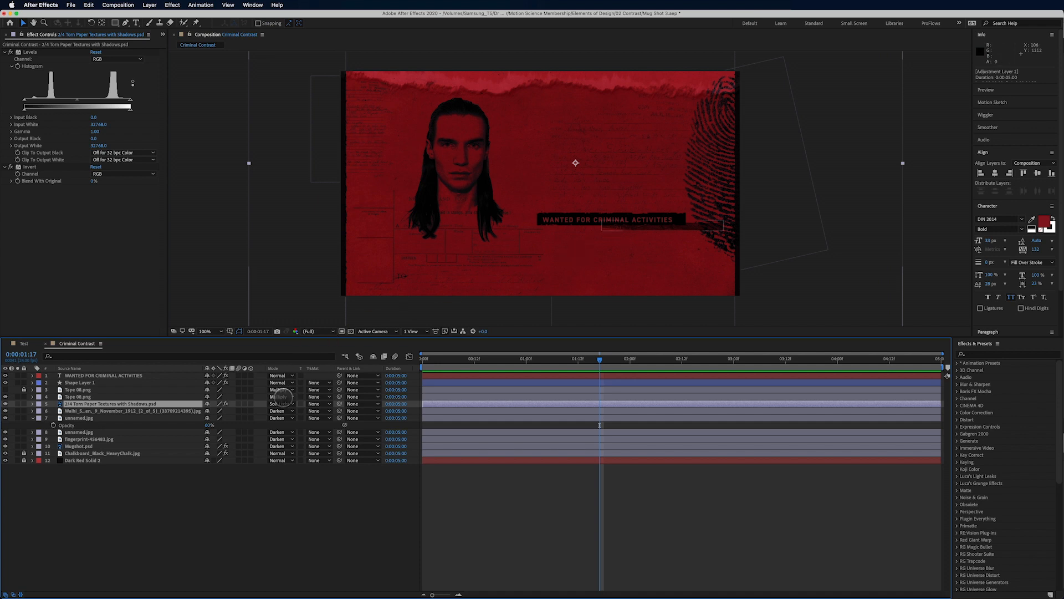
pyautogui.click(10, 167)
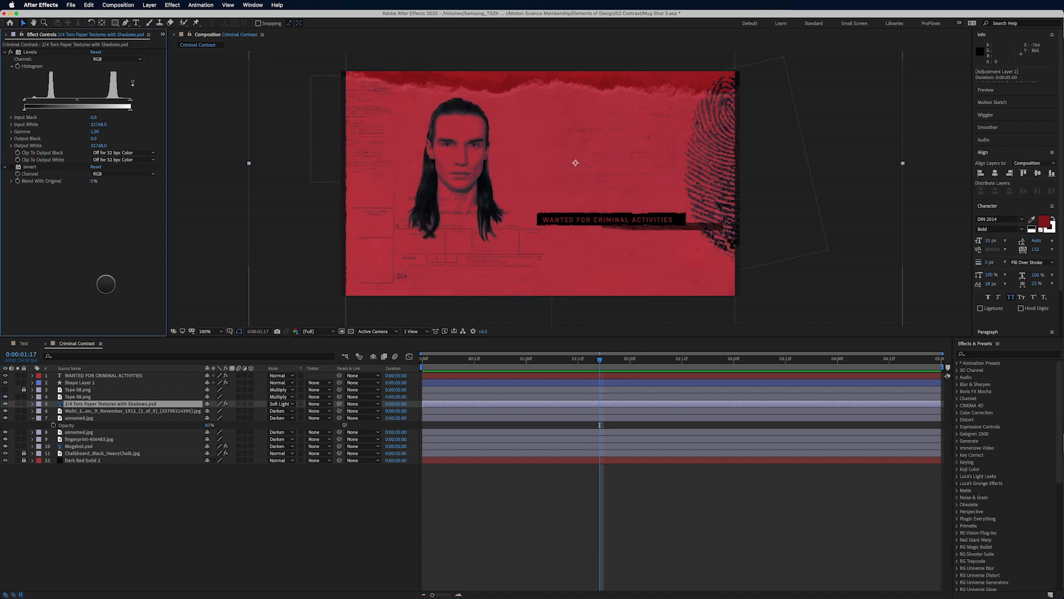
pyautogui.click(277, 404)
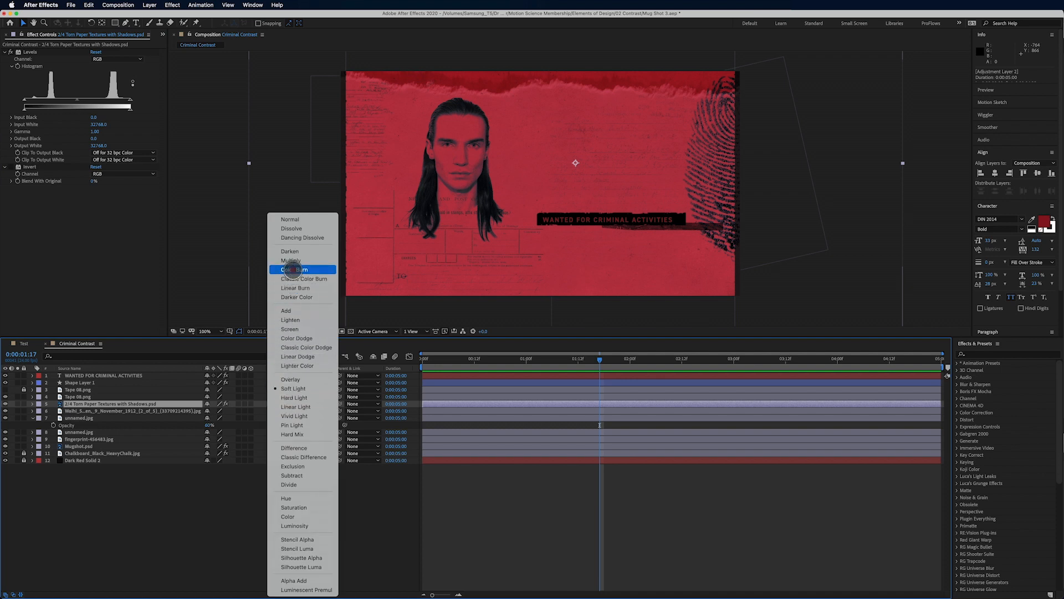
pyautogui.click(295, 297)
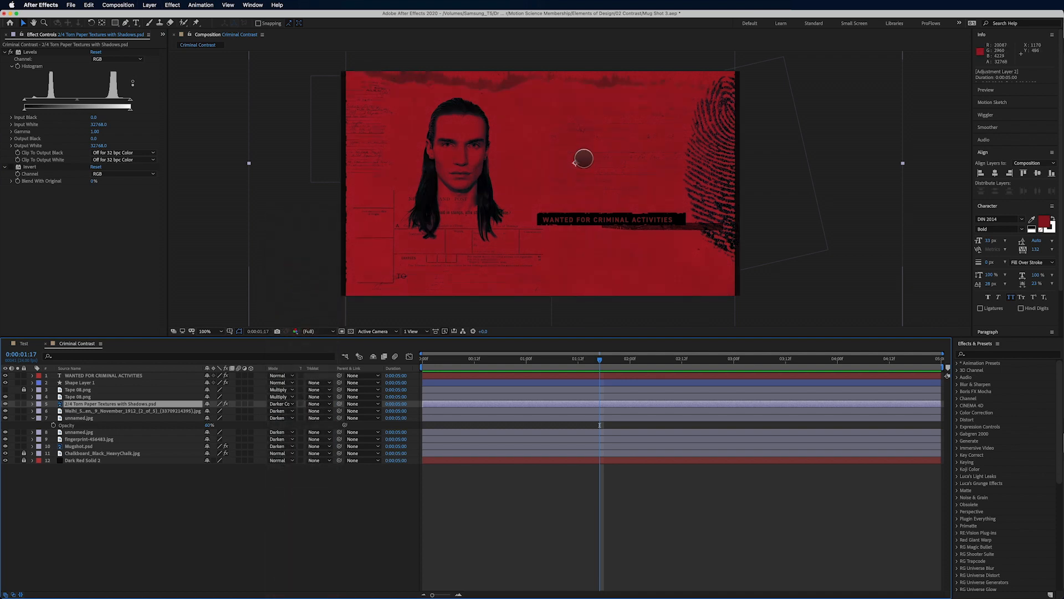
# Step: Move the torn paper texture slightly down, and set its Levels to input black 2313.0, input white 30069.5 and gamma 1.26
pyautogui.moveTo(400, 76); pyautogui.dragTo(391, 86)
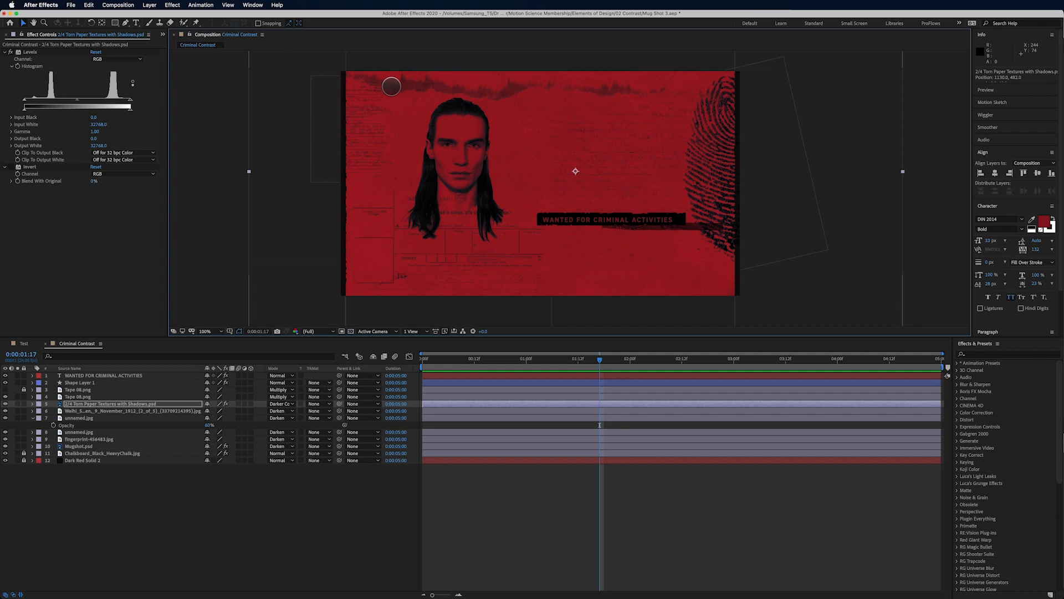
pyautogui.click(10, 53)
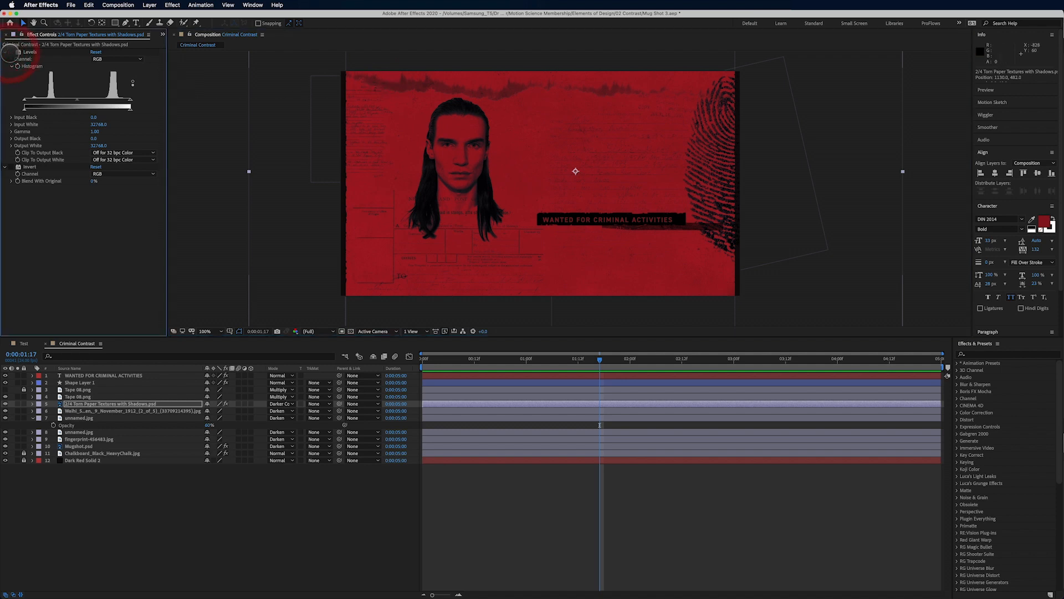
pyautogui.moveTo(24, 100)
pyautogui.mouseDown()
pyautogui.moveTo(46, 98)
pyautogui.moveTo(32, 100)
pyautogui.mouseUp()
pyautogui.moveTo(130, 103); pyautogui.dragTo(102, 102)
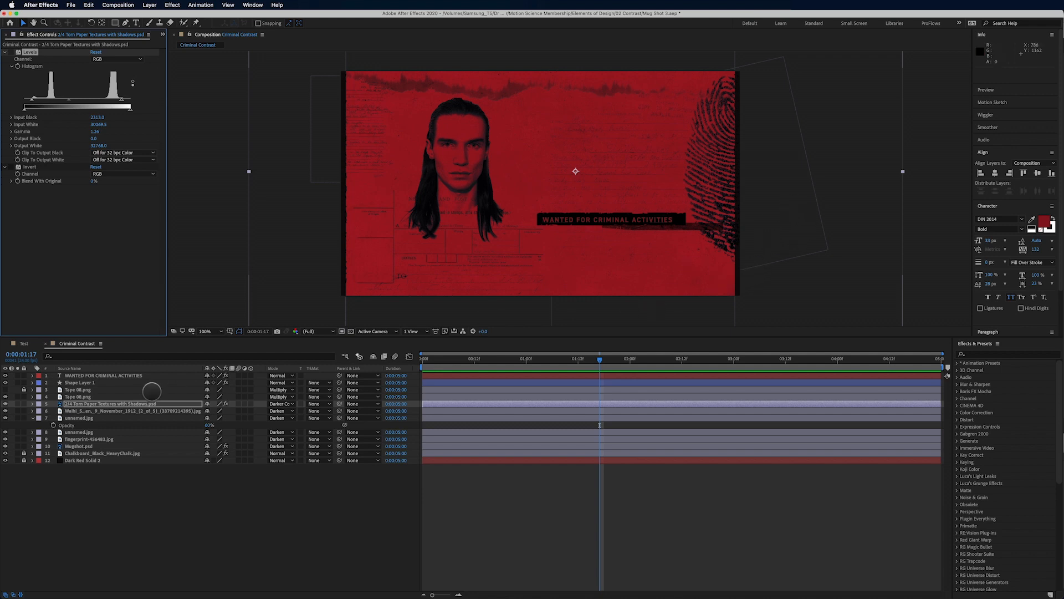
pyautogui.click(163, 35)
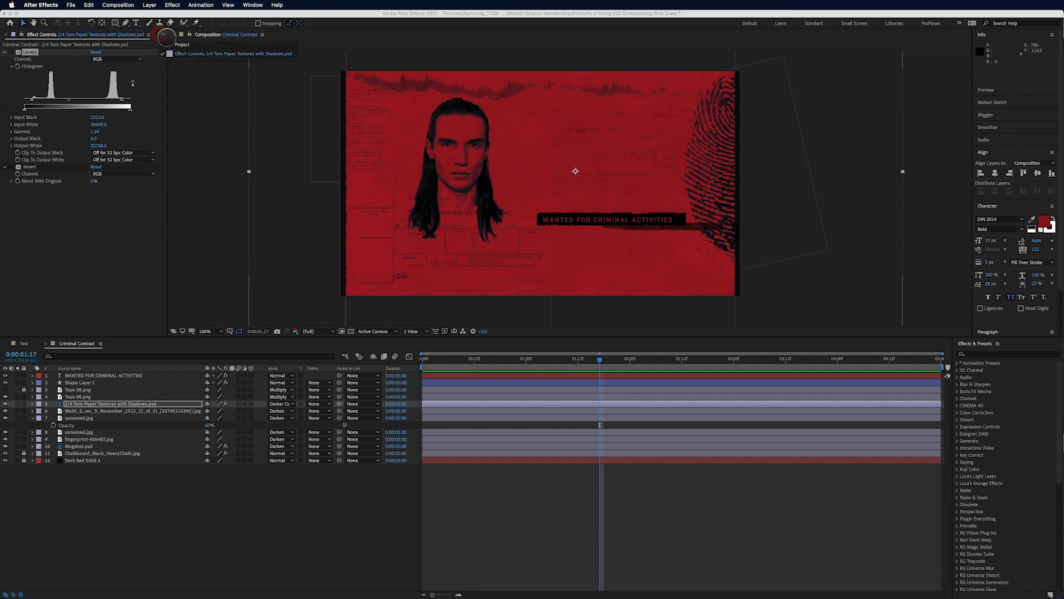
pyautogui.click(182, 44)
pyautogui.click(54, 125)
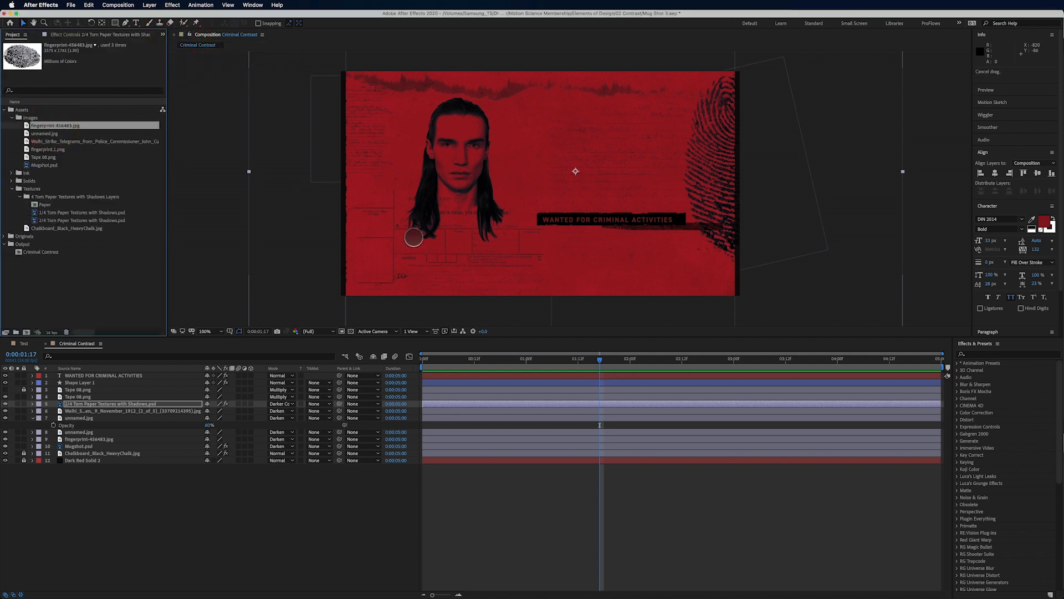
pyautogui.moveTo(413, 237); pyautogui.dragTo(124, 138)
pyautogui.moveTo(62, 128); pyautogui.dragTo(574, 173)
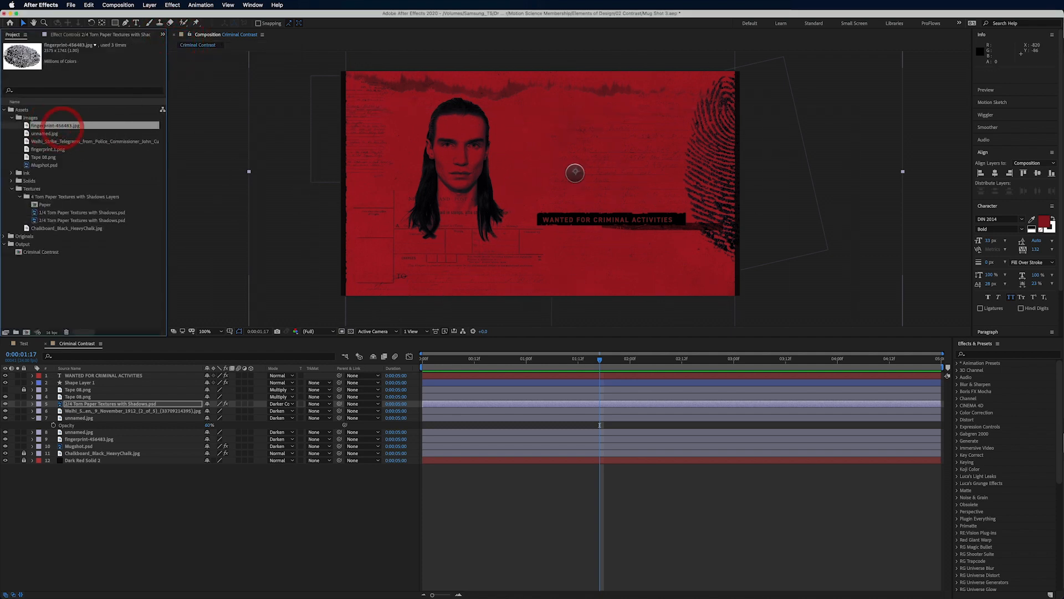
pyautogui.click(780, 206)
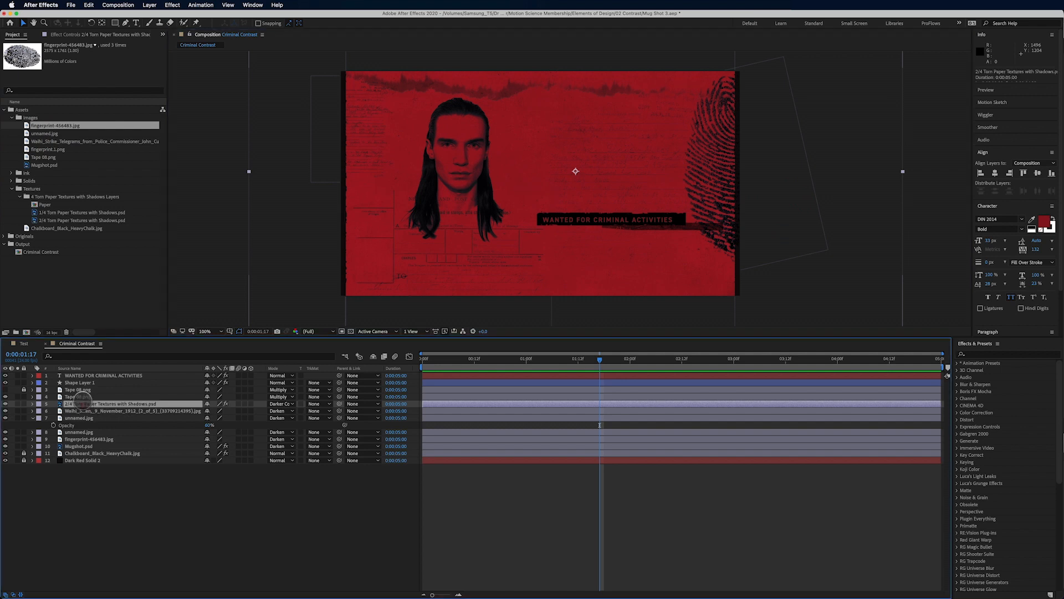
# Step: Duplicate the fingerprint-456483.jpg layer, scale the copy to 16%, and place it at the composition's bottom edge right of centre
pyautogui.click(85, 439)
pyautogui.hotkey('ctrl', 'd')
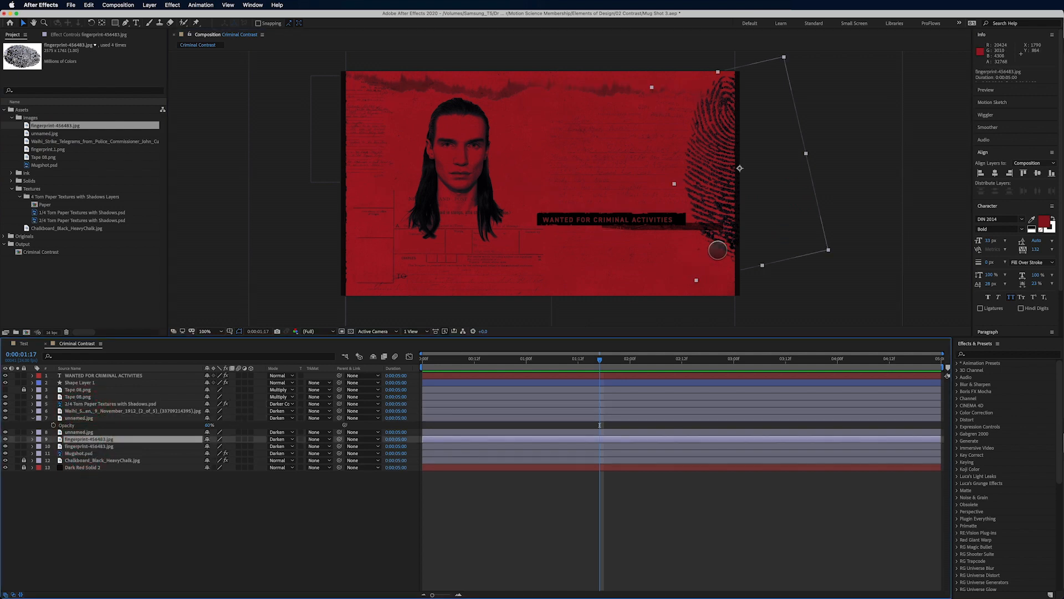
pyautogui.moveTo(728, 227); pyautogui.dragTo(619, 308)
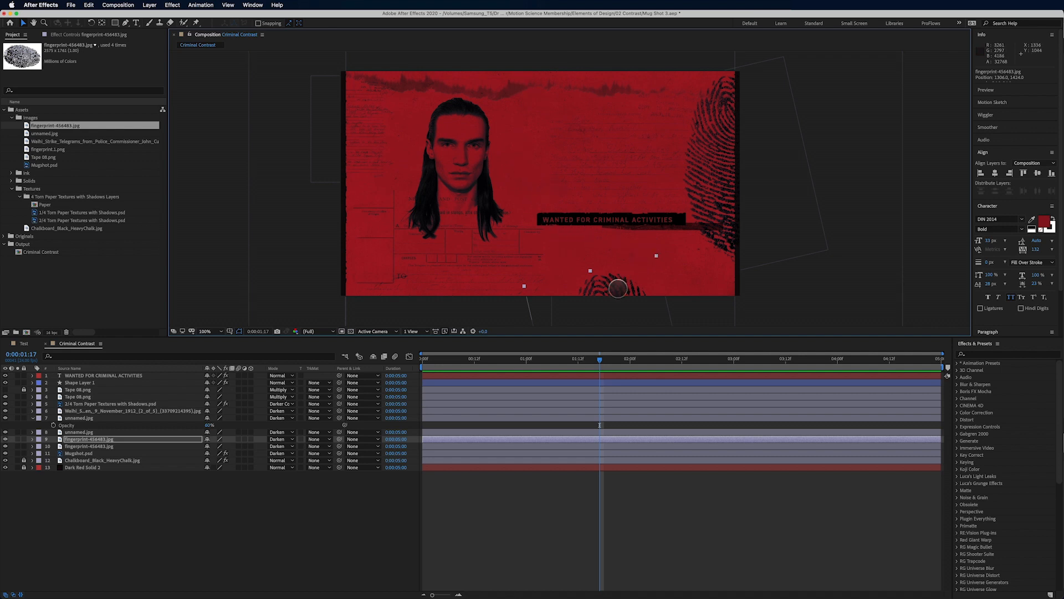
pyautogui.moveTo(618, 288); pyautogui.dragTo(611, 267)
pyautogui.press('s')
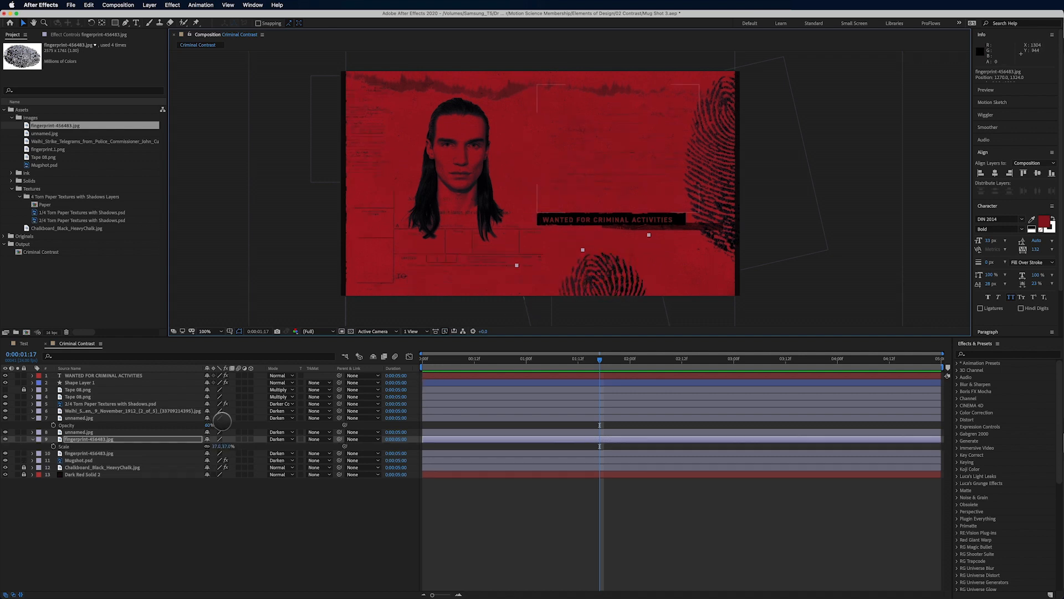
pyautogui.moveTo(223, 446); pyautogui.dragTo(220, 448)
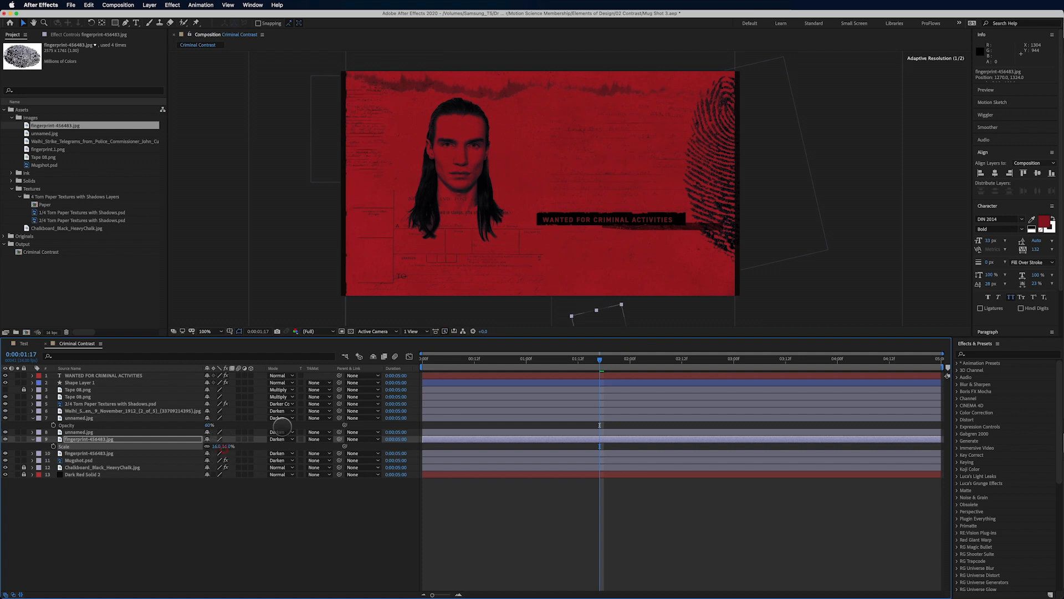
pyautogui.moveTo(582, 324); pyautogui.dragTo(620, 316)
pyautogui.press("alt+'")
pyautogui.press("alt+'")
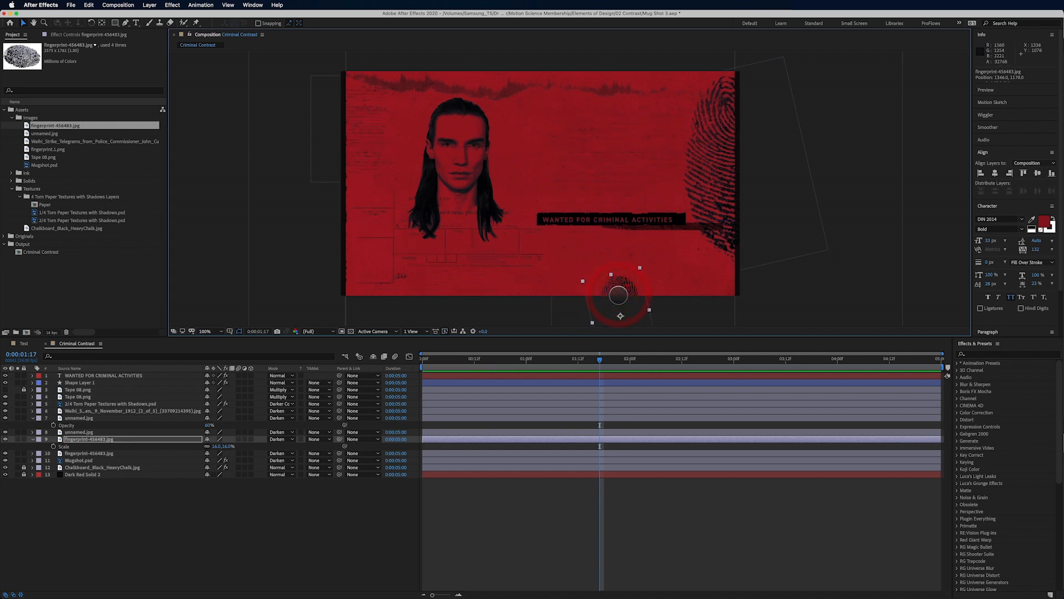
pyautogui.click(747, 517)
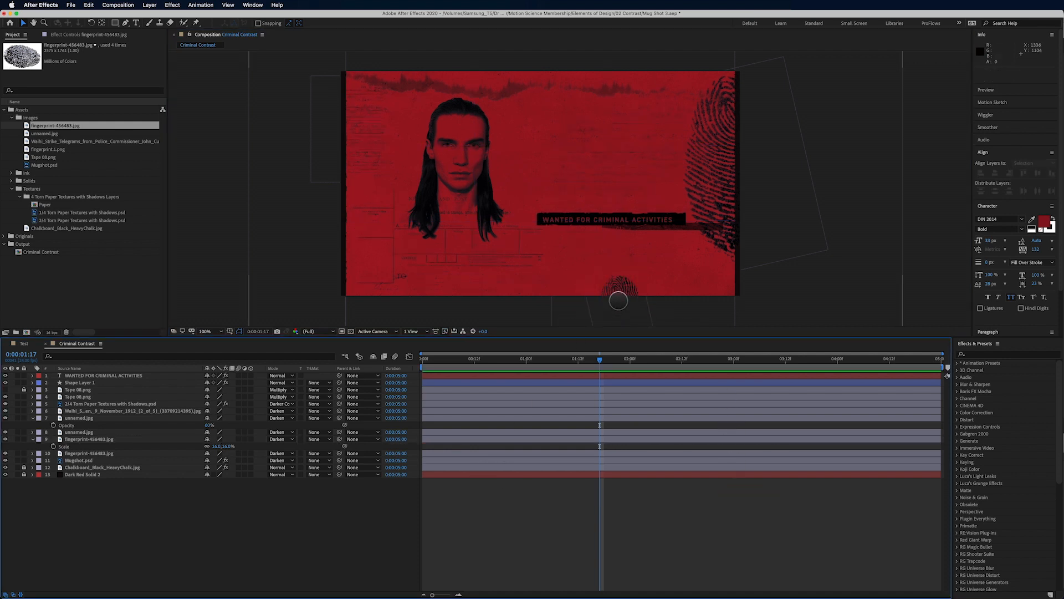
pyautogui.click(618, 292)
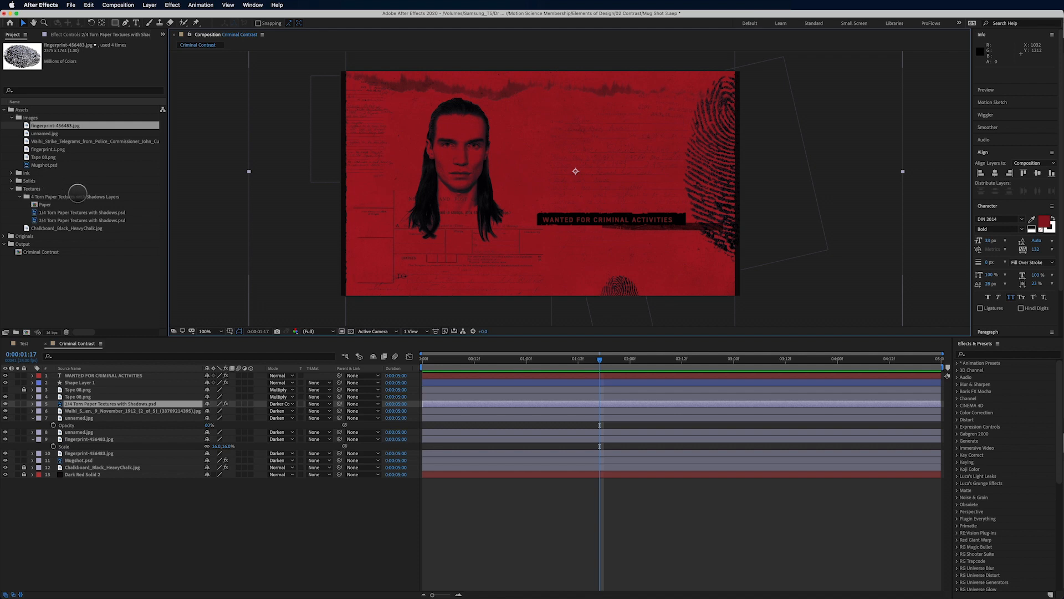
# Step: Place _Ink 09.mov from the Ink folder in the composition and replace its source with _Ink 04.mov
pyautogui.click(13, 188)
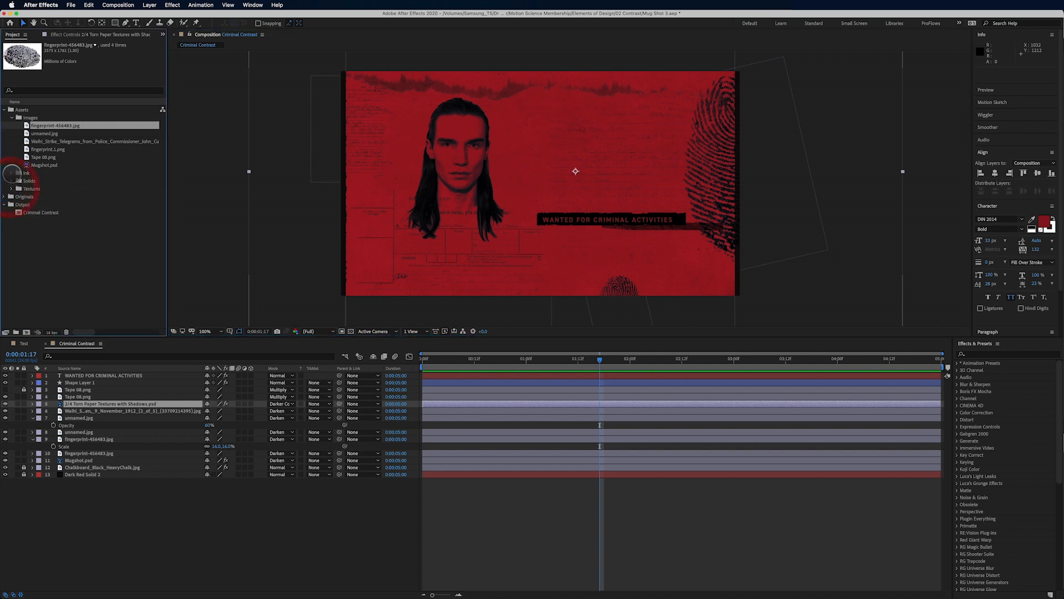
pyautogui.click(12, 173)
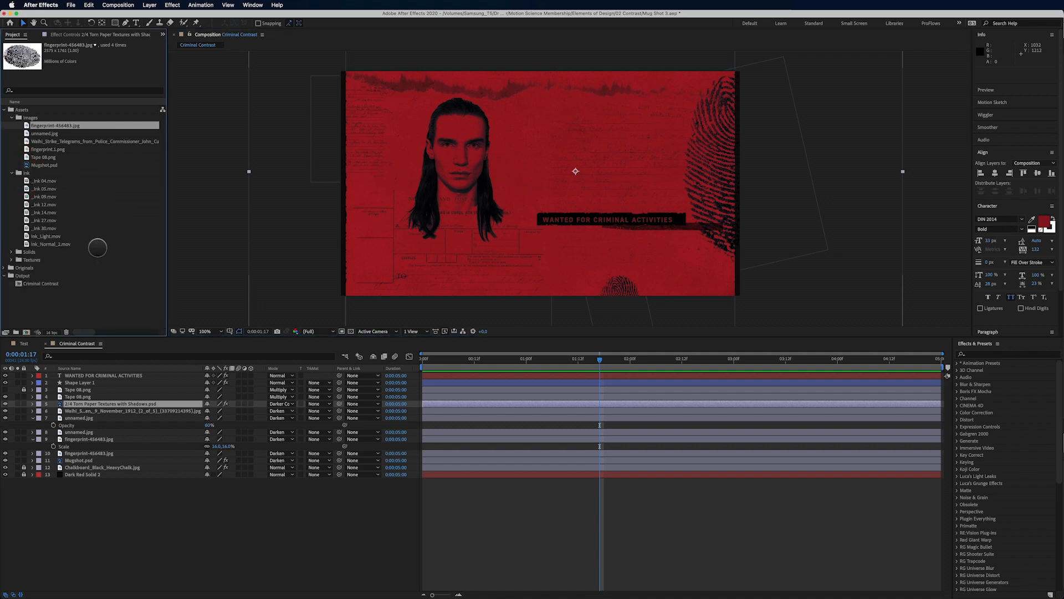
pyautogui.click(45, 180)
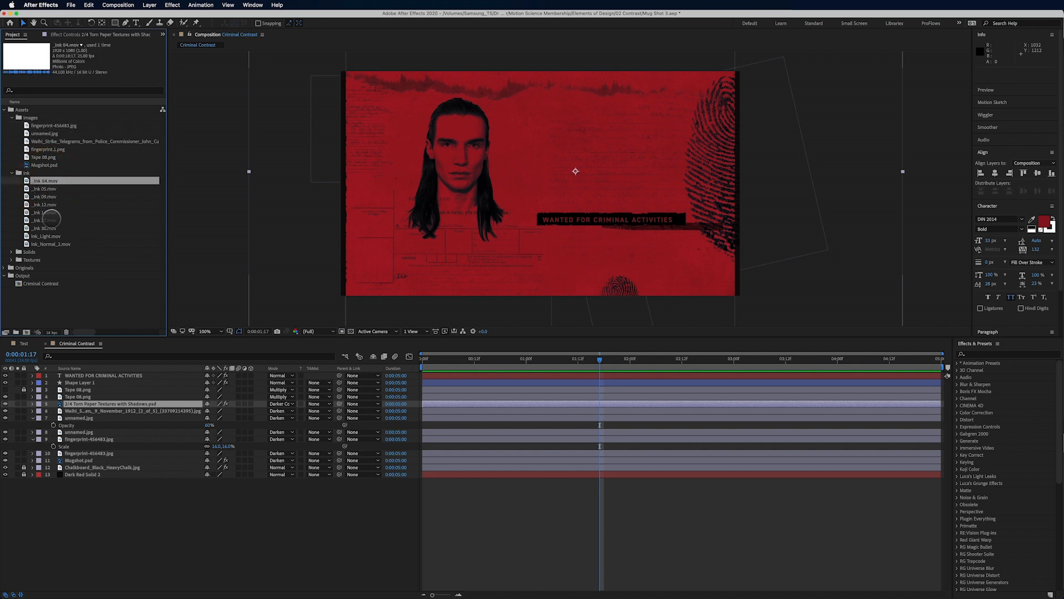
pyautogui.moveTo(44, 196); pyautogui.dragTo(404, 281)
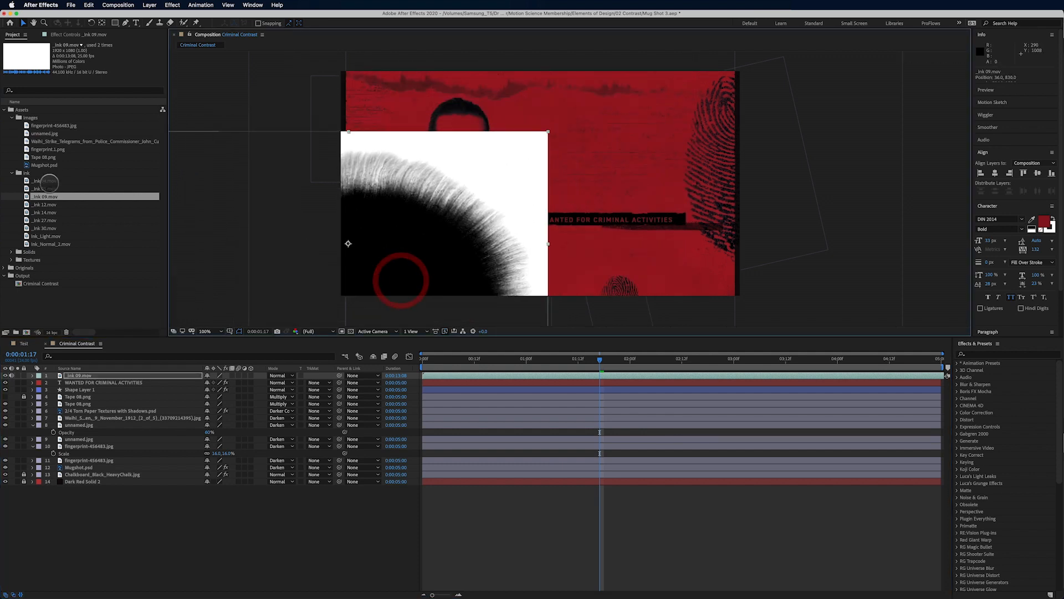
pyautogui.click(38, 181)
pyautogui.moveTo(45, 181); pyautogui.dragTo(80, 376)
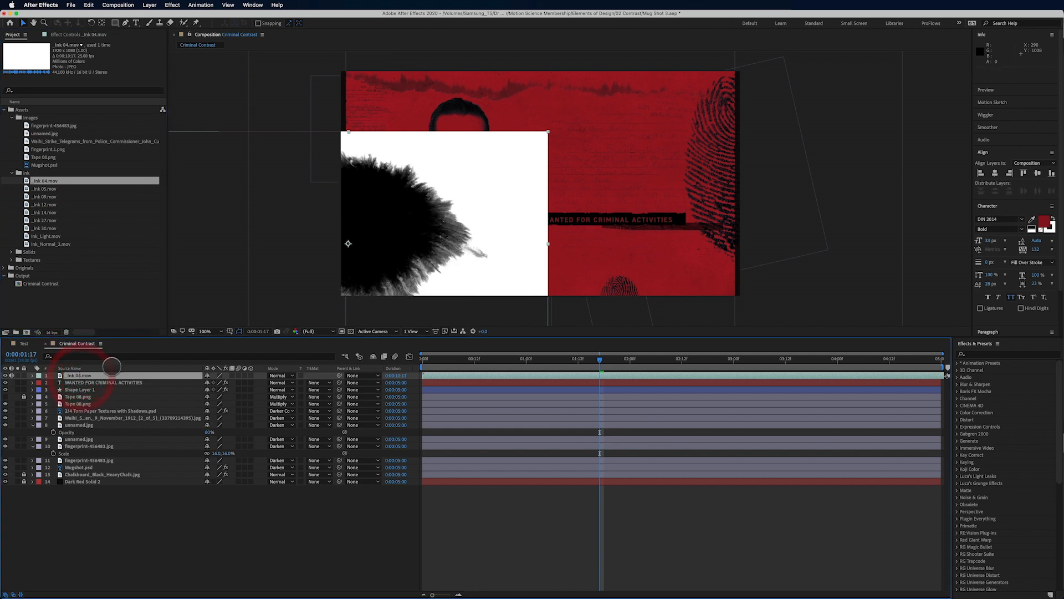
# Step: Try the _Ink 04.mov layer in the lower-right corner, set its blending mode to Darken, and move it to the upper-left corner
pyautogui.moveTo(404, 278)
pyautogui.mouseDown()
pyautogui.moveTo(625, 266)
pyautogui.moveTo(695, 306)
pyautogui.mouseUp()
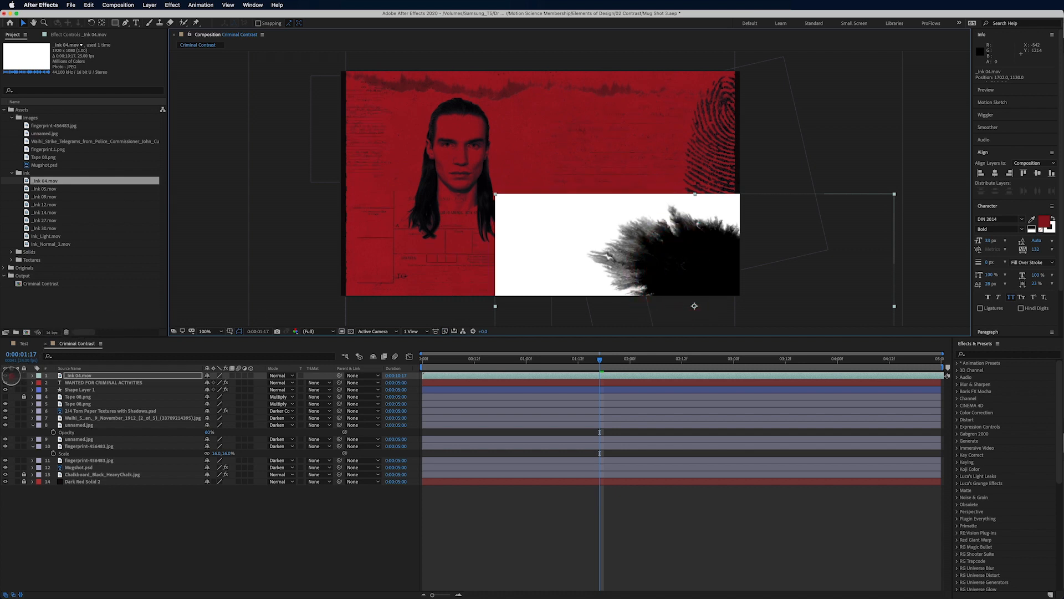
pyautogui.click(280, 375)
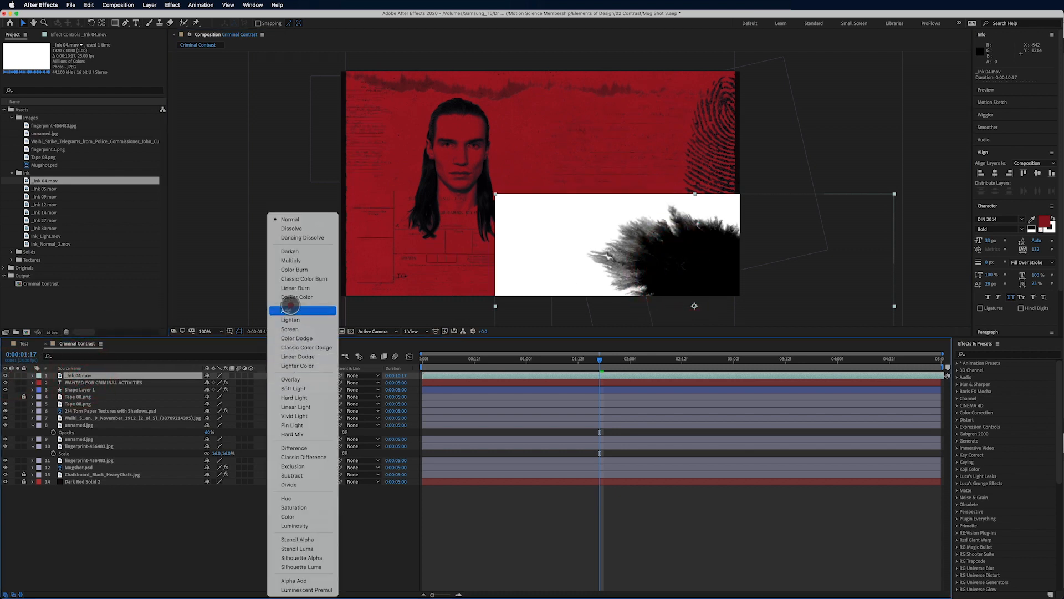
pyautogui.click(289, 260)
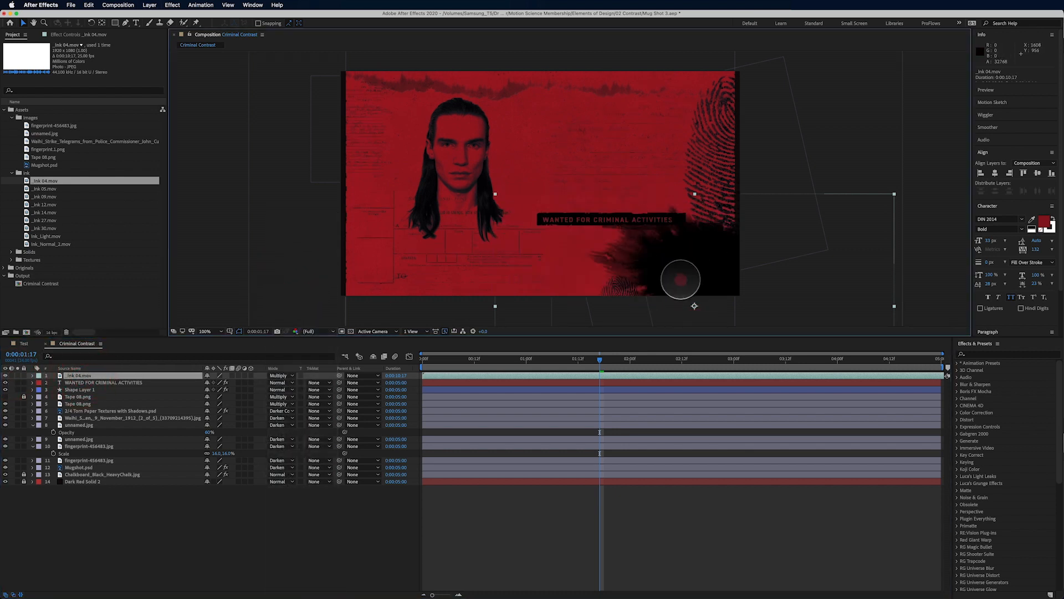
pyautogui.moveTo(681, 279); pyautogui.dragTo(697, 294)
pyautogui.click(284, 375)
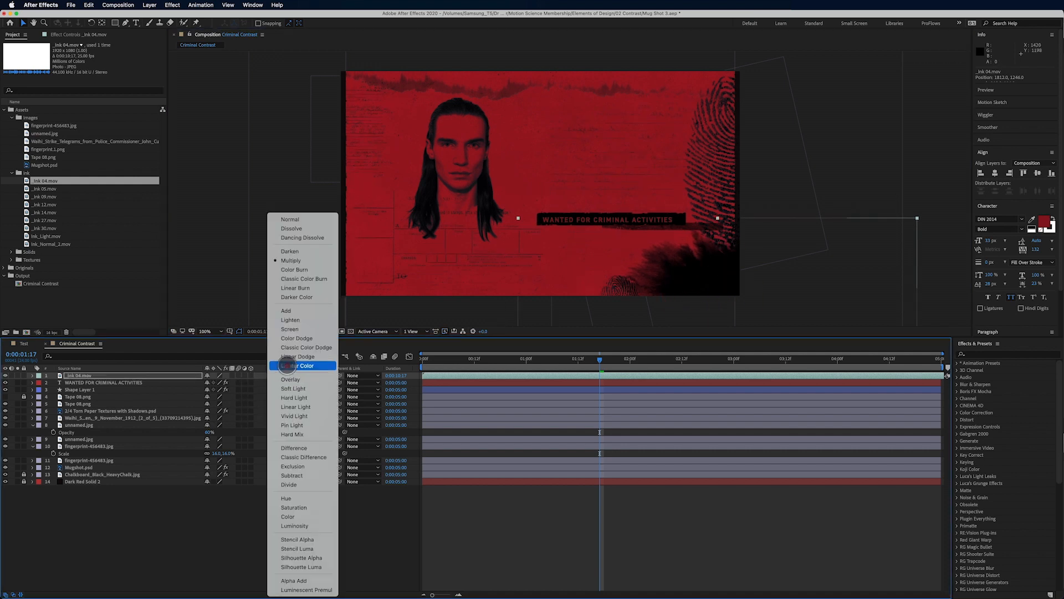
pyautogui.click(299, 251)
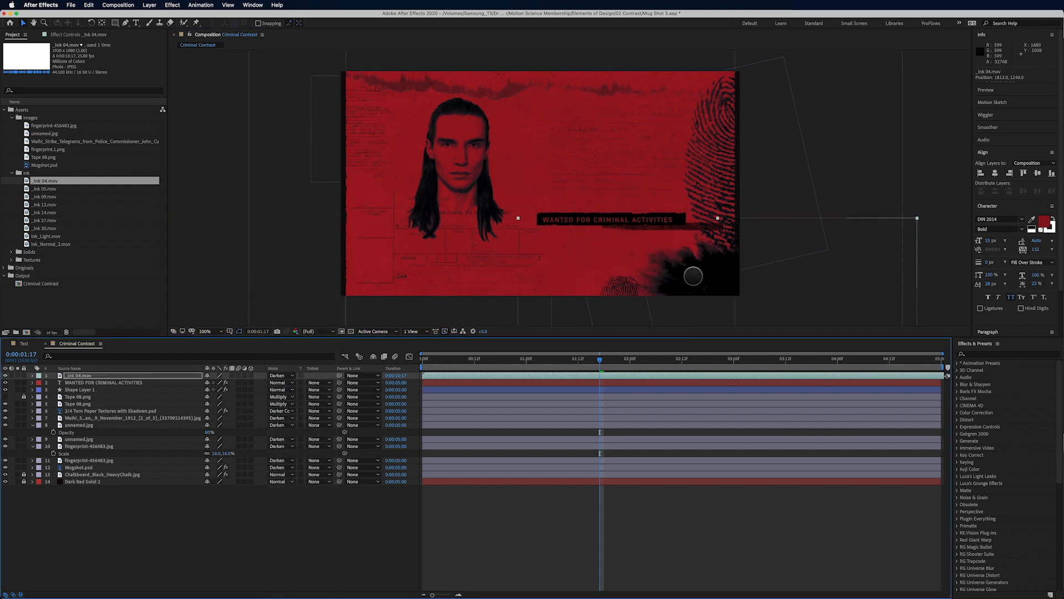
pyautogui.moveTo(693, 276)
pyautogui.mouseDown()
pyautogui.moveTo(694, 290)
pyautogui.moveTo(718, 291)
pyautogui.moveTo(709, 265)
pyautogui.moveTo(727, 292)
pyautogui.moveTo(636, 194)
pyautogui.moveTo(568, 192)
pyautogui.moveTo(623, 226)
pyautogui.moveTo(375, 244)
pyautogui.moveTo(379, 284)
pyautogui.moveTo(371, 43)
pyautogui.moveTo(360, 99)
pyautogui.mouseUp()
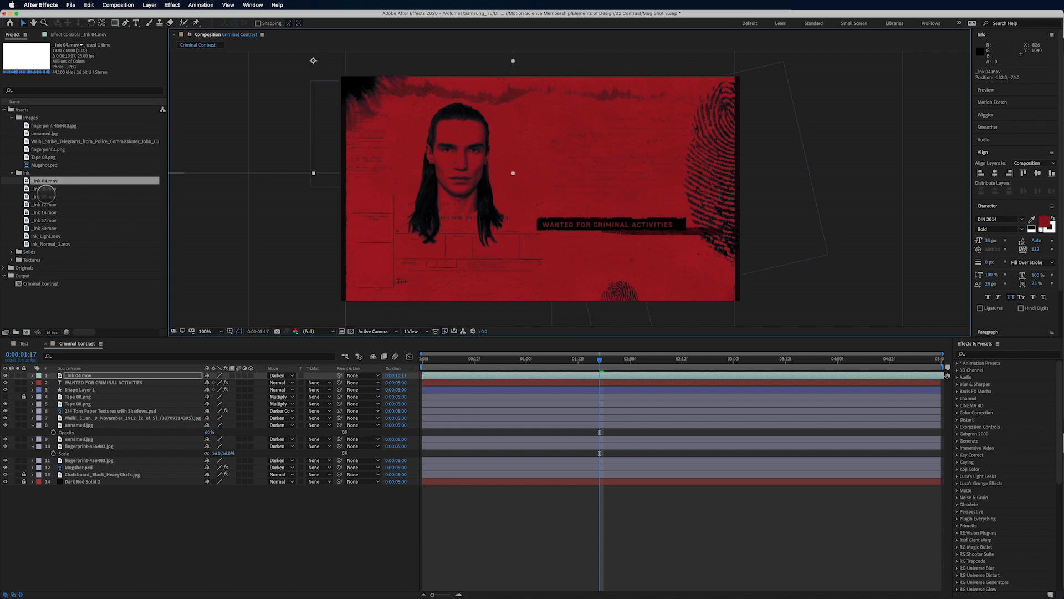
# Step: Duplicate the _Ink 04.mov layer, replace the copy's source with _Ink 05.mov, and try it around the composition's left edge
pyautogui.click(94, 377)
pyautogui.press('super+d')
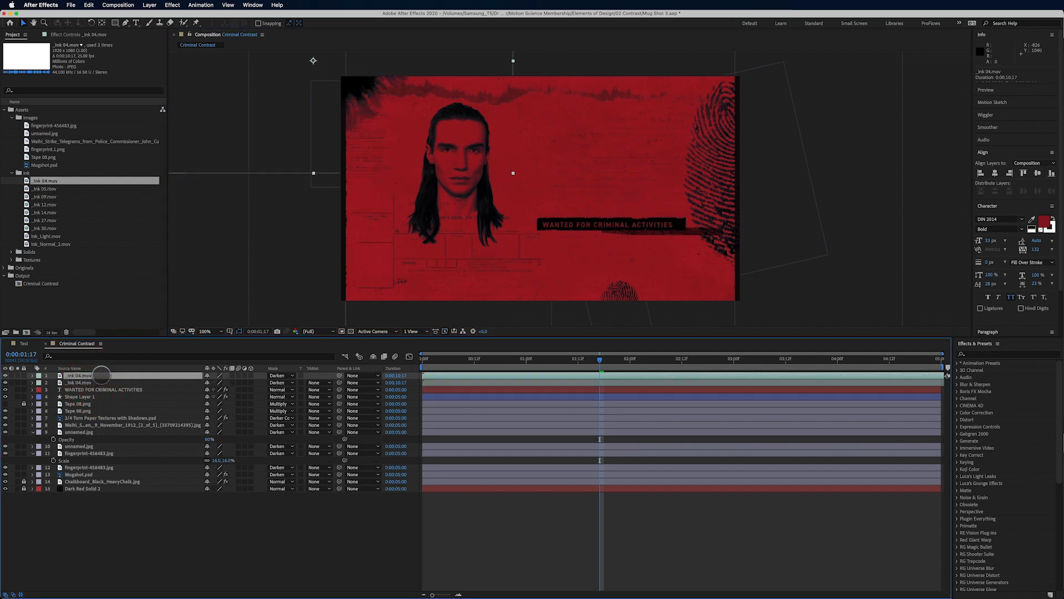
pyautogui.click(44, 189)
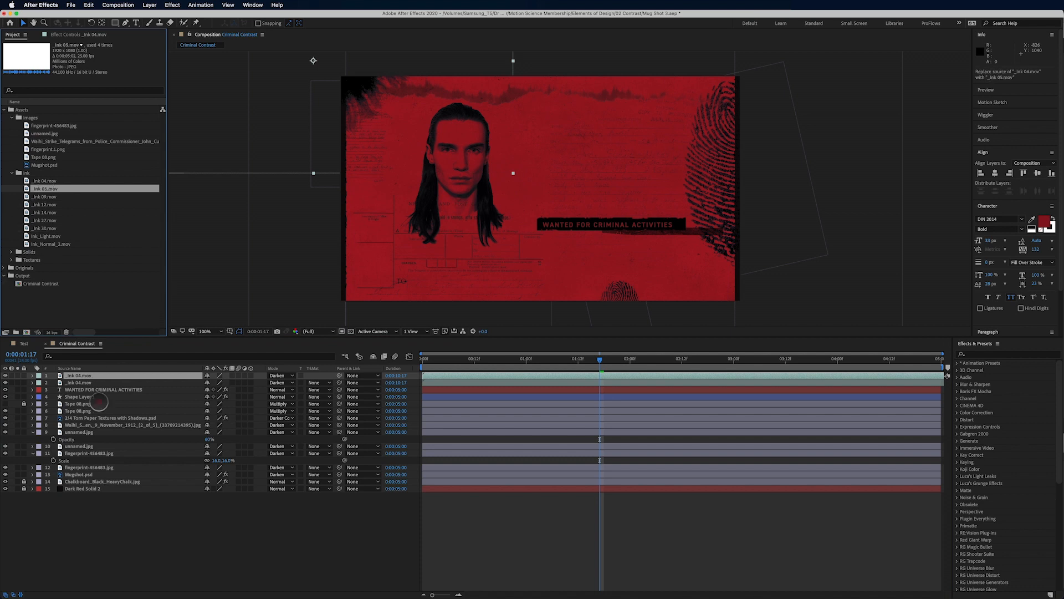
pyautogui.moveTo(44, 188); pyautogui.dragTo(99, 377)
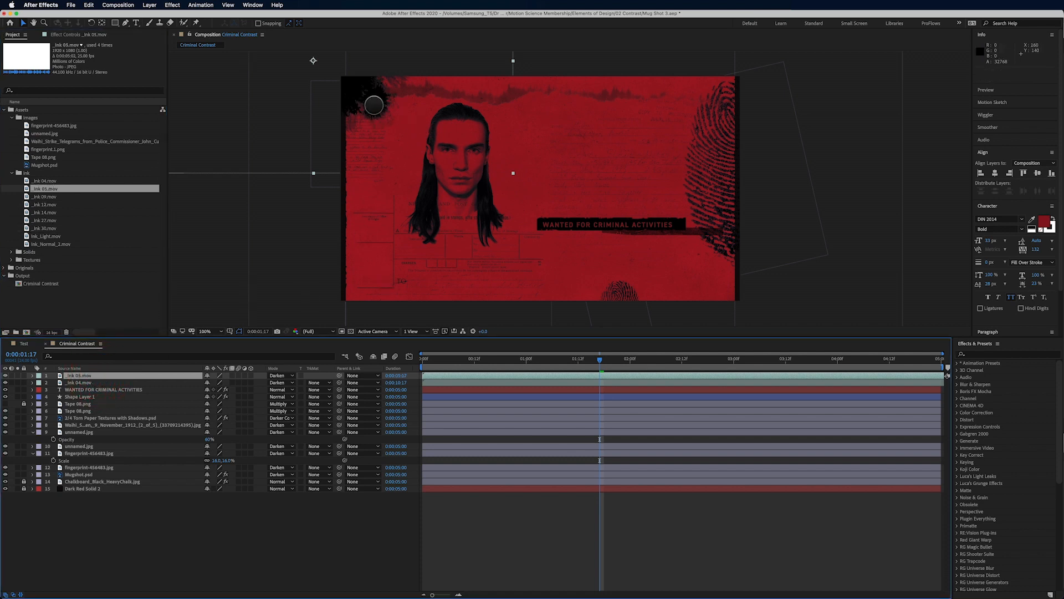
pyautogui.moveTo(509, 169); pyautogui.dragTo(309, 266)
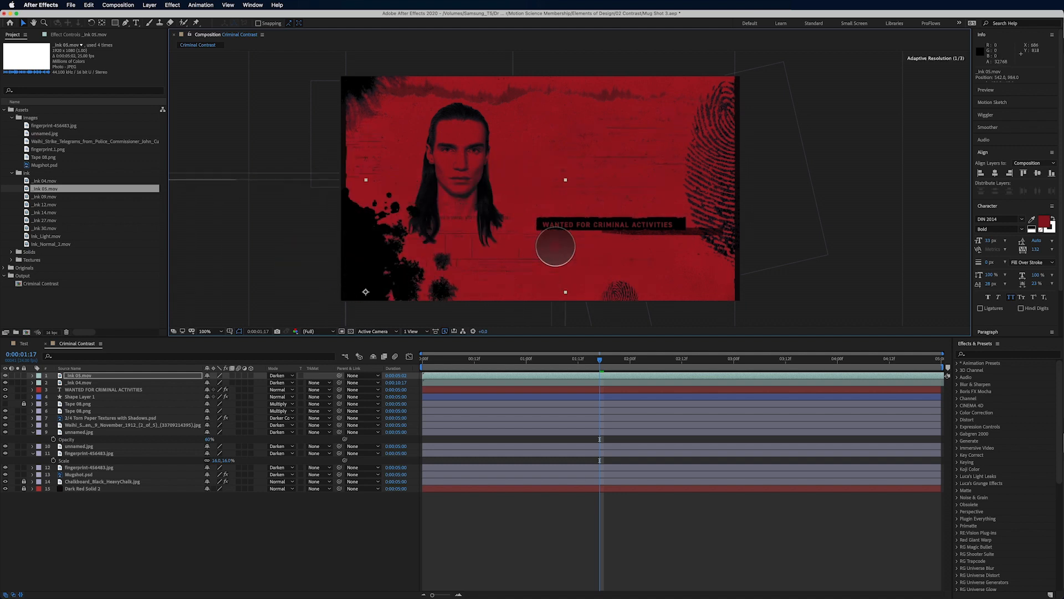
pyautogui.moveTo(555, 247)
pyautogui.mouseDown()
pyautogui.moveTo(675, 254)
pyautogui.moveTo(720, 307)
pyautogui.moveTo(672, 17)
pyautogui.moveTo(686, 105)
pyautogui.moveTo(408, 143)
pyautogui.moveTo(344, 91)
pyautogui.moveTo(399, 102)
pyautogui.moveTo(545, 297)
pyautogui.moveTo(622, 226)
pyautogui.moveTo(698, 89)
pyautogui.moveTo(741, 83)
pyautogui.moveTo(723, 109)
pyautogui.mouseUp()
# Step: Move the _Ink 04.mov layer into the upper-right corner and shift its clip slightly earlier, previewing at 0:00:01:20
pyautogui.click(117, 384)
pyautogui.moveTo(601, 360); pyautogui.dragTo(613, 363)
pyautogui.moveTo(731, 106); pyautogui.dragTo(701, 125)
pyautogui.moveTo(627, 382); pyautogui.dragTo(395, 379)
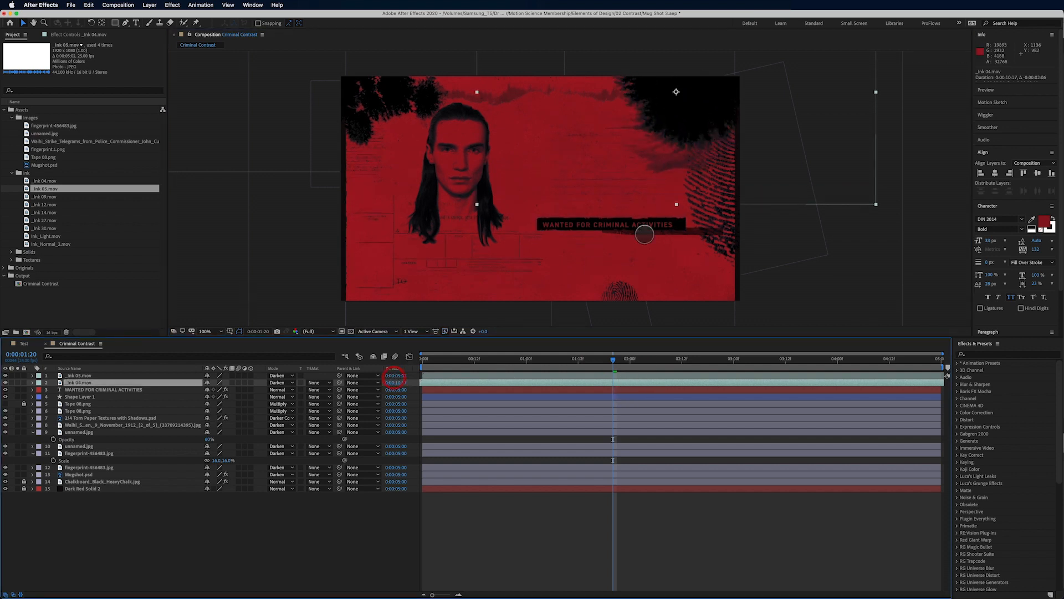
pyautogui.moveTo(713, 132); pyautogui.dragTo(726, 89)
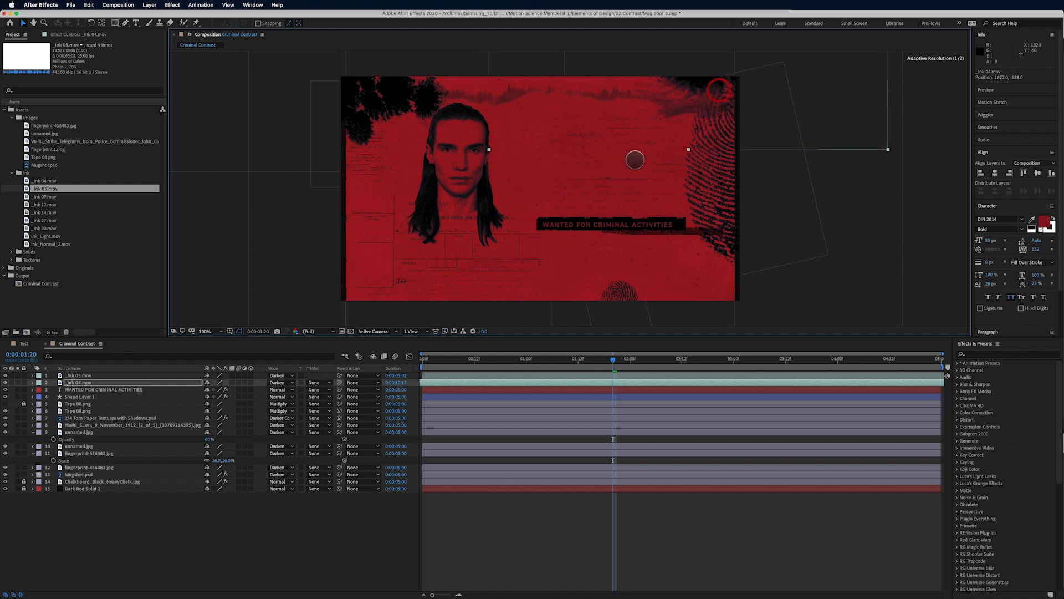
# Step: Duplicate the _Ink 05.mov layer, replace the copy's source with _Ink 12.mov, and undo the accidental move of the _Ink 04.mov layer
pyautogui.click(46, 198)
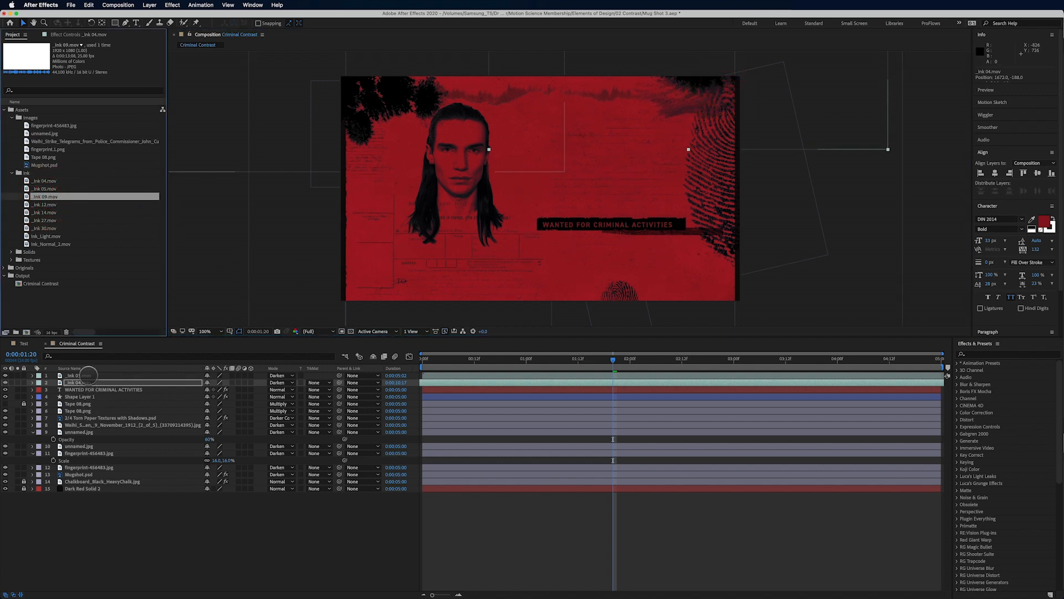
pyautogui.click(86, 375)
pyautogui.press('super+d')
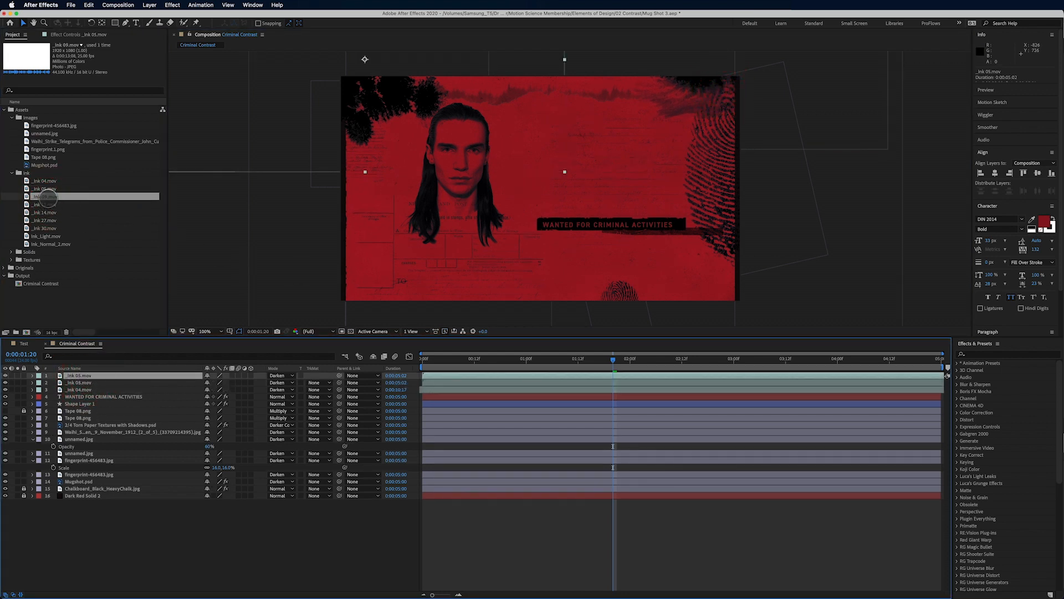
pyautogui.moveTo(45, 205); pyautogui.dragTo(92, 376)
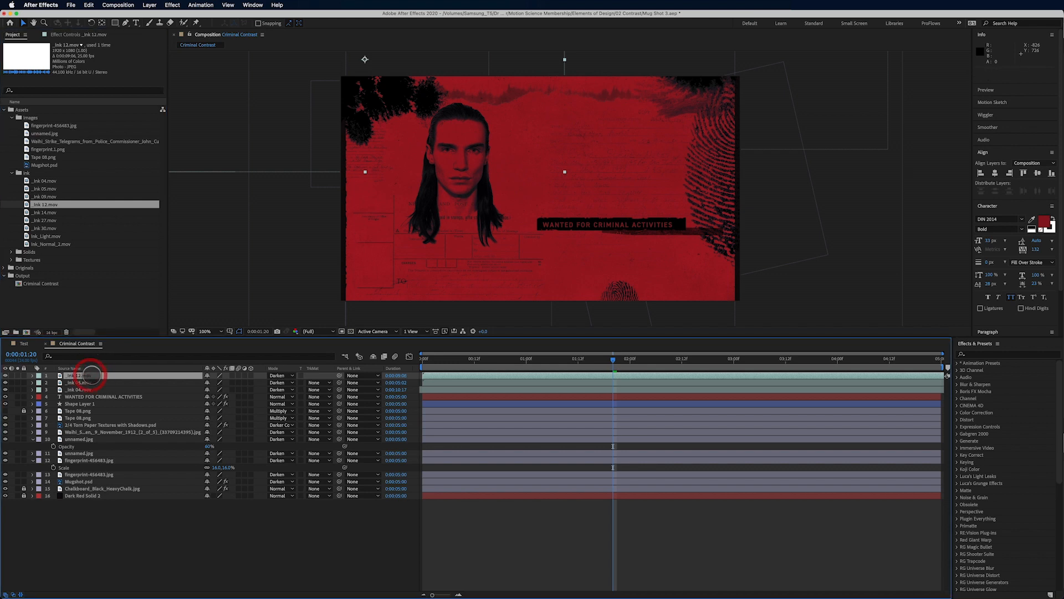
pyautogui.moveTo(662, 118); pyautogui.dragTo(599, 290)
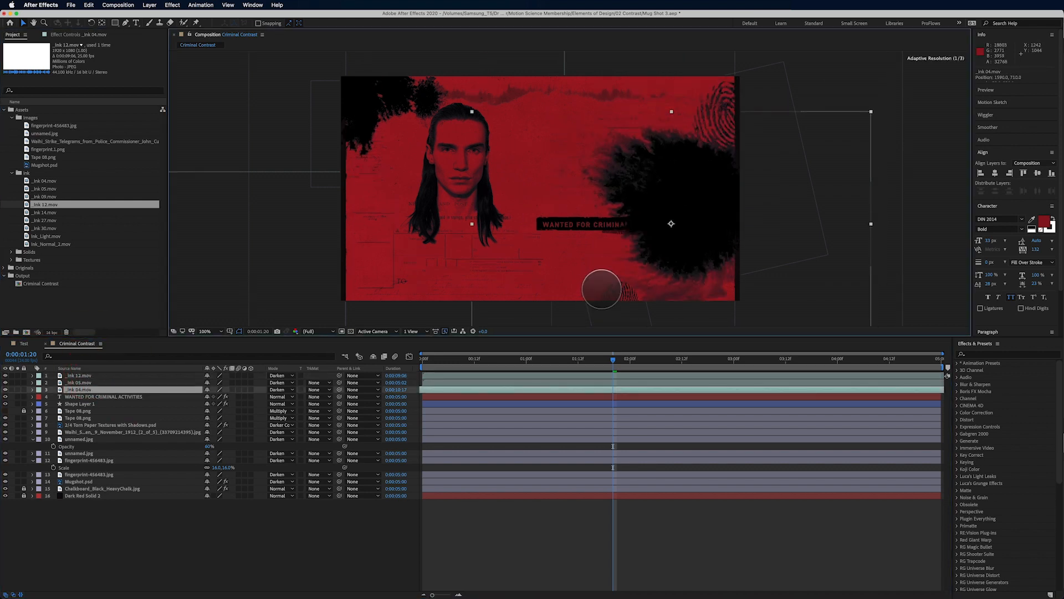
pyautogui.hotkey('ctrl', 'z')
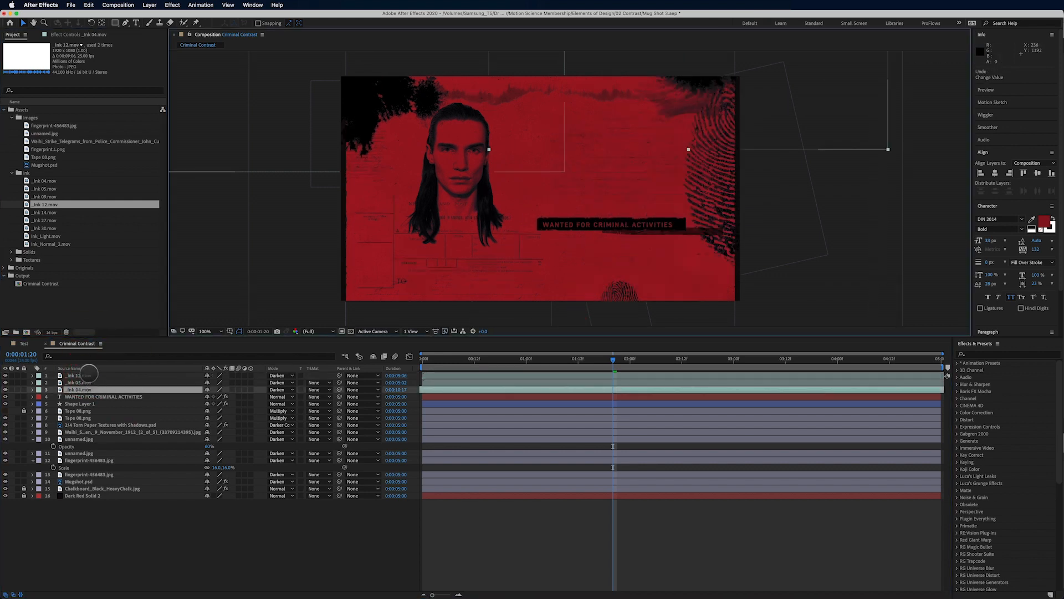
# Step: Rotate the _Ink 12.mov layer to -167° and position it so its ink edge fills the composition's lower-left corner
pyautogui.click(87, 376)
pyautogui.moveTo(400, 97); pyautogui.dragTo(438, 311)
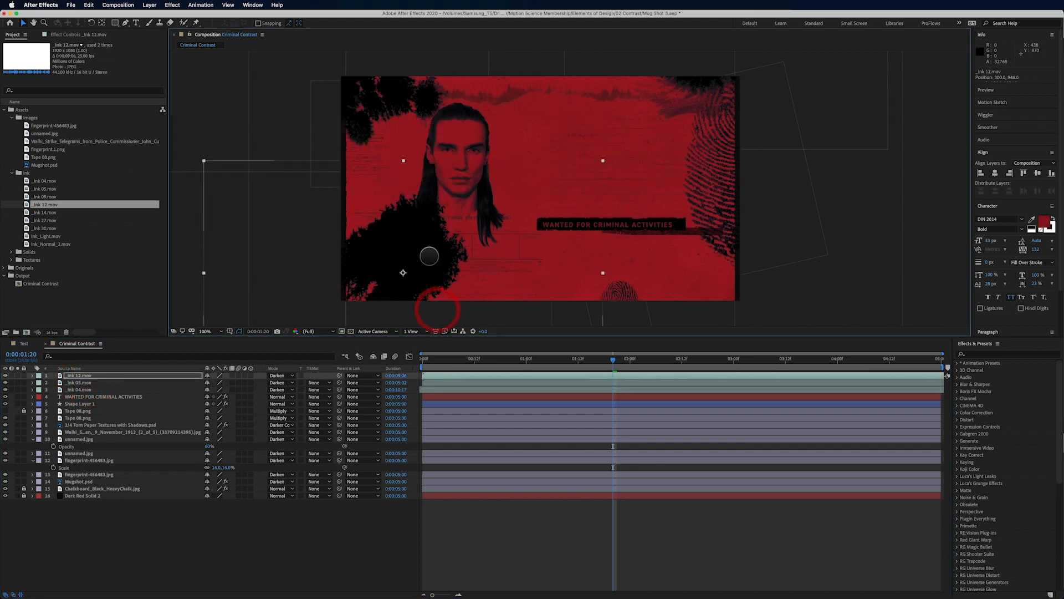
pyautogui.moveTo(429, 257)
pyautogui.mouseDown()
pyautogui.moveTo(677, 277)
pyautogui.moveTo(637, 266)
pyautogui.moveTo(380, 269)
pyautogui.moveTo(367, 256)
pyautogui.mouseUp()
pyautogui.moveTo(376, 246); pyautogui.dragTo(509, 312)
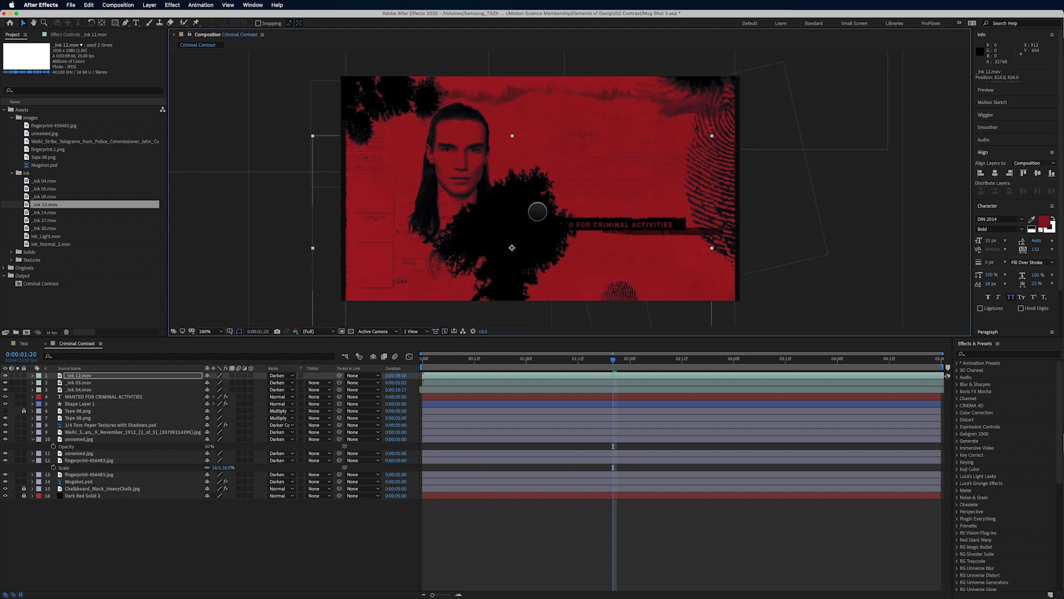
pyautogui.press('r')
pyautogui.moveTo(231, 383); pyautogui.dragTo(165, 390)
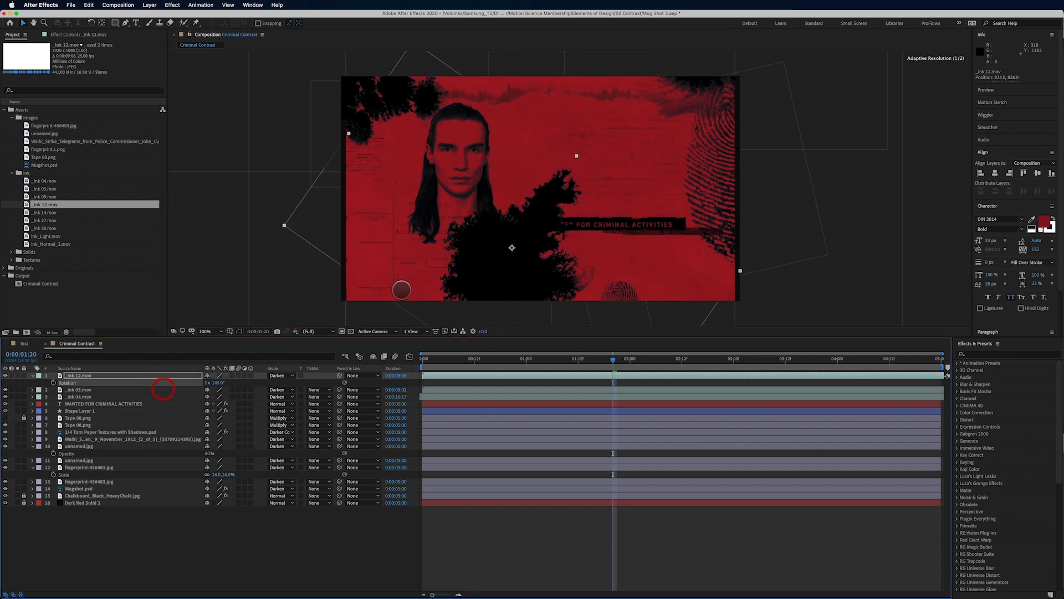
pyautogui.moveTo(493, 275)
pyautogui.mouseDown()
pyautogui.moveTo(506, 315)
pyautogui.moveTo(682, 358)
pyautogui.moveTo(696, 357)
pyautogui.moveTo(713, 309)
pyautogui.moveTo(309, 306)
pyautogui.moveTo(299, 288)
pyautogui.mouseUp()
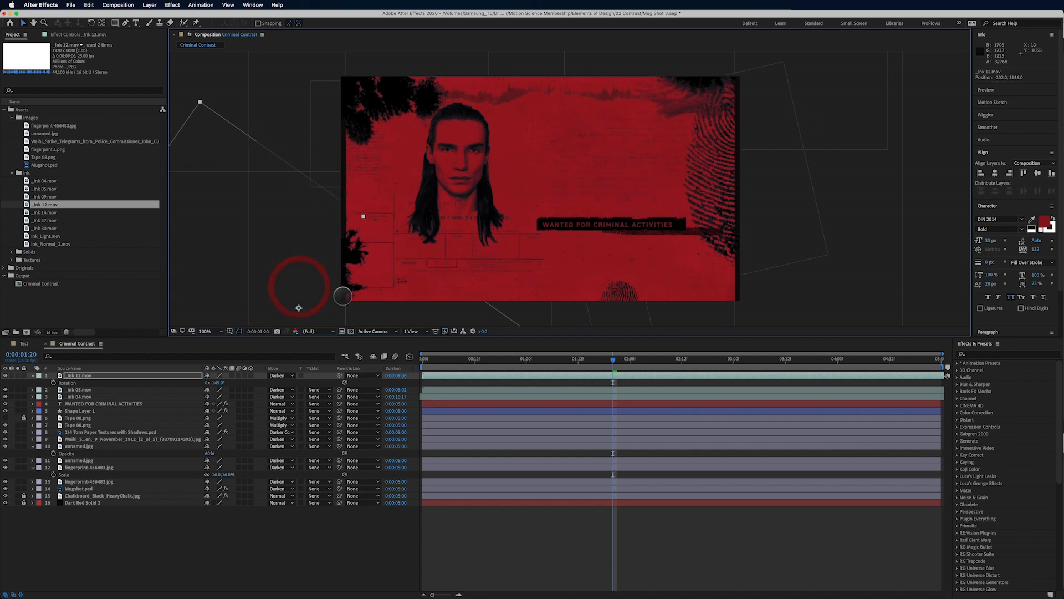
pyautogui.moveTo(216, 383); pyautogui.dragTo(209, 381)
pyautogui.moveTo(348, 299)
pyautogui.mouseDown()
pyautogui.moveTo(307, 304)
pyautogui.moveTo(354, 298)
pyautogui.mouseUp()
# Step: Move the _Ink 05.mov layer further out past the upper-left corner and add _Ink 27.mov over the lower-right area
pyautogui.moveTo(387, 95); pyautogui.dragTo(375, 64)
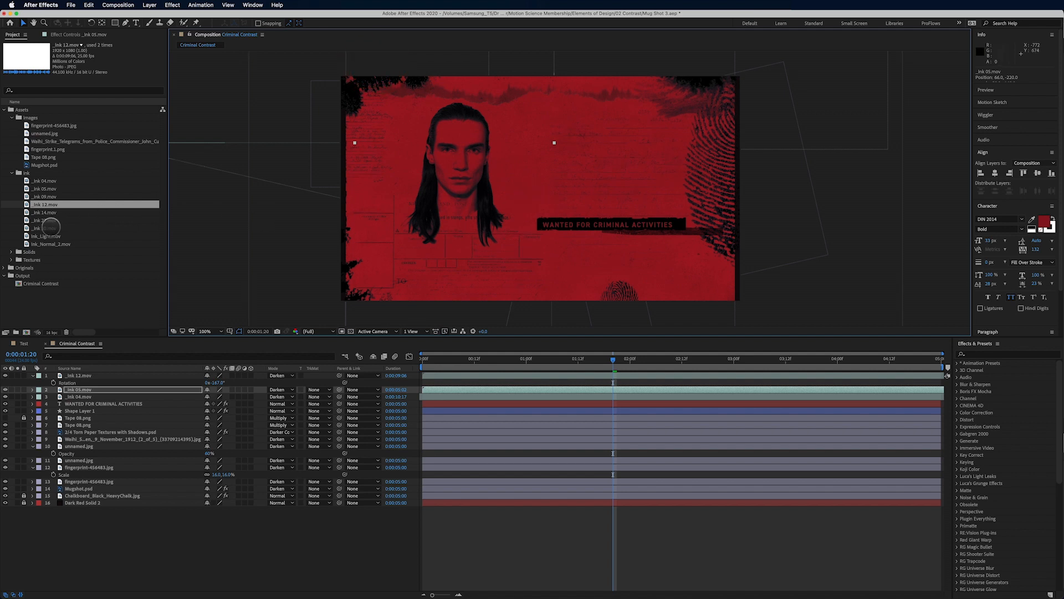
pyautogui.moveTo(48, 220); pyautogui.dragTo(631, 269)
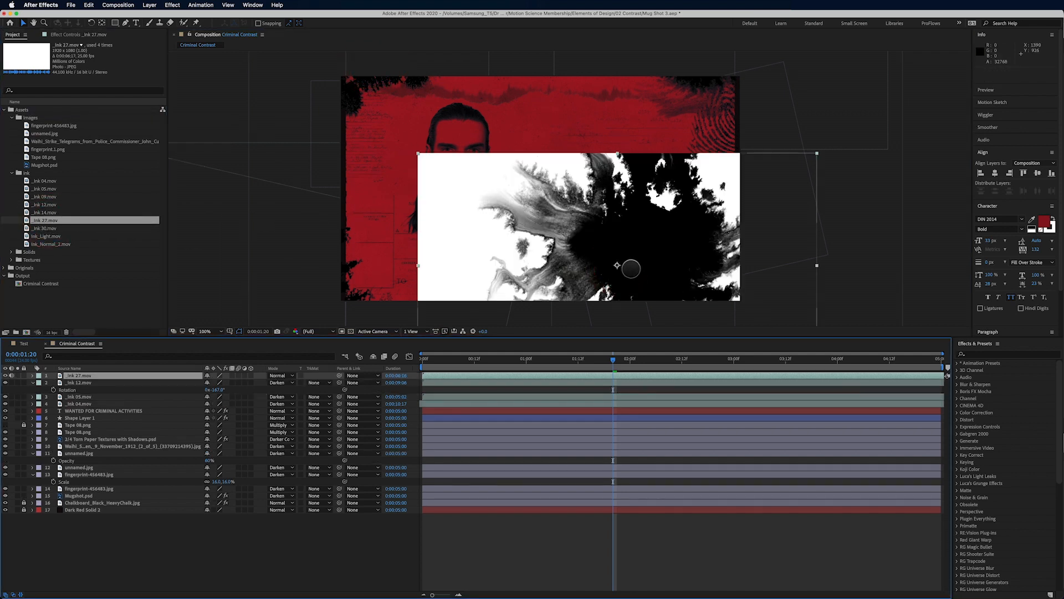
# Step: Set the _Ink 27.mov layer's blending mode to Darken and shift it further into the composition's lower-right area
pyautogui.click(282, 375)
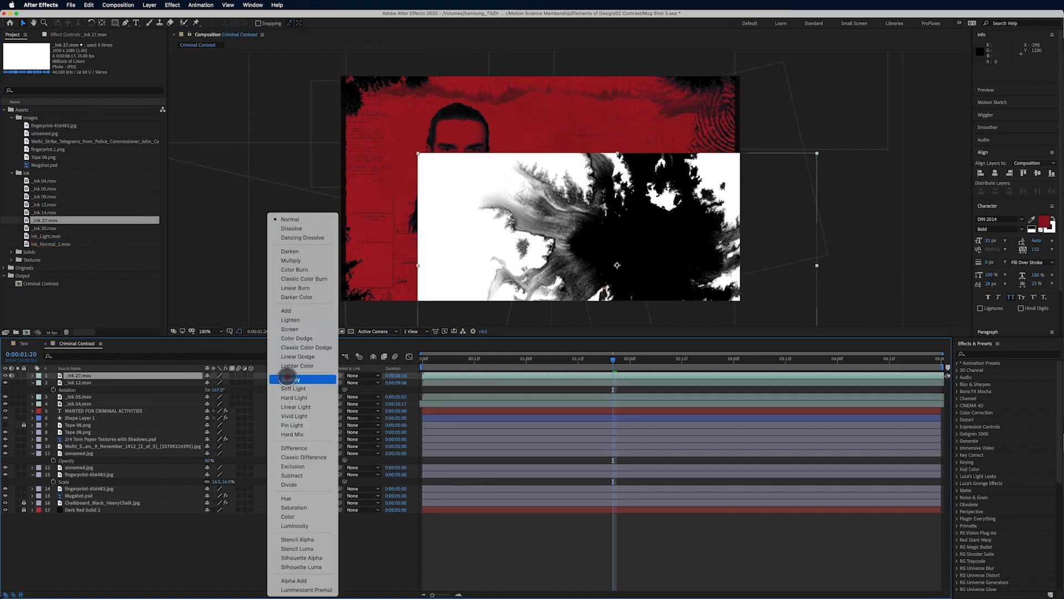
pyautogui.click(293, 250)
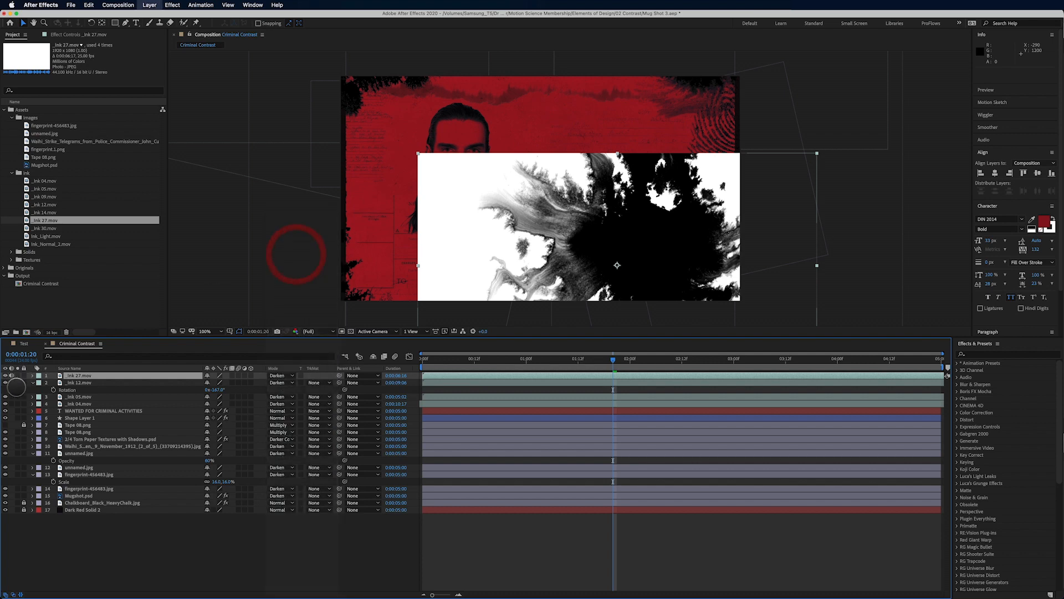
pyautogui.moveTo(570, 238); pyautogui.dragTo(592, 255)
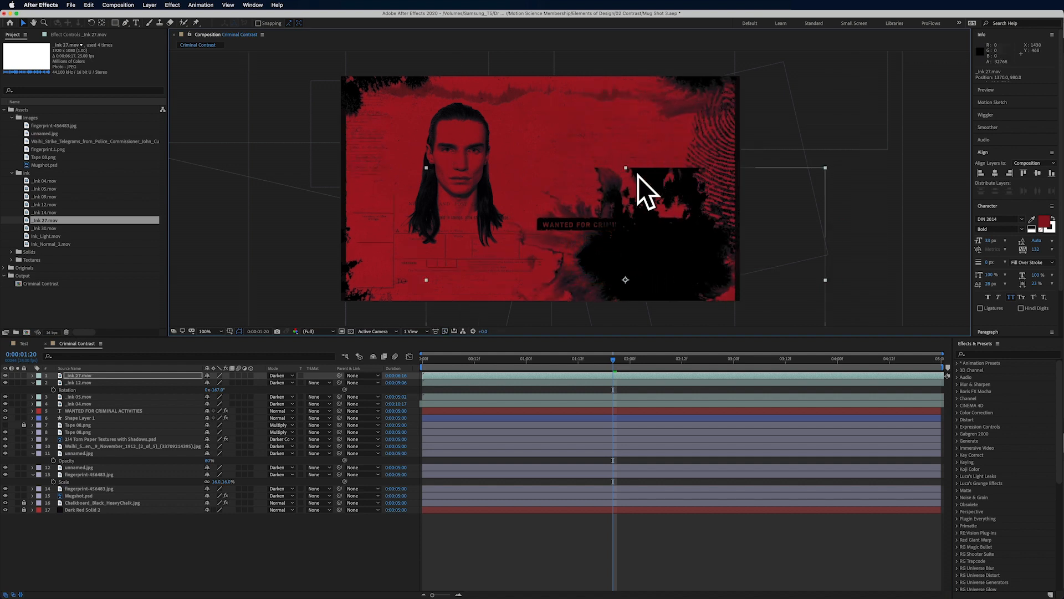
# Step: Rotate the _Ink 27.mov layer to 98° and position it so the ink grows up from the composition's bottom edge
pyautogui.press('r')
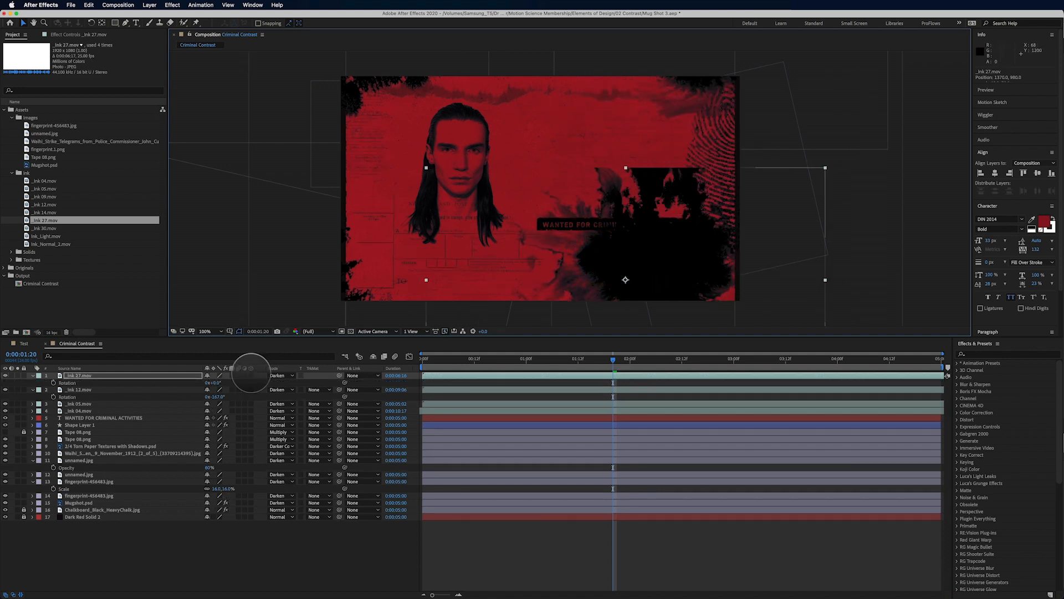
pyautogui.moveTo(214, 383); pyautogui.dragTo(255, 380)
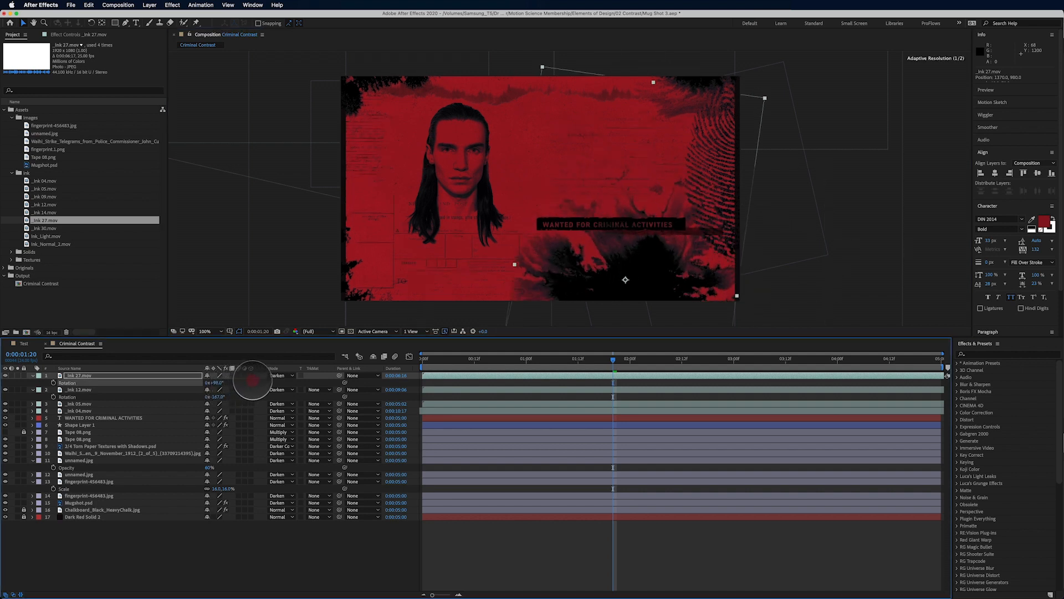
pyautogui.moveTo(634, 264); pyautogui.dragTo(564, 305)
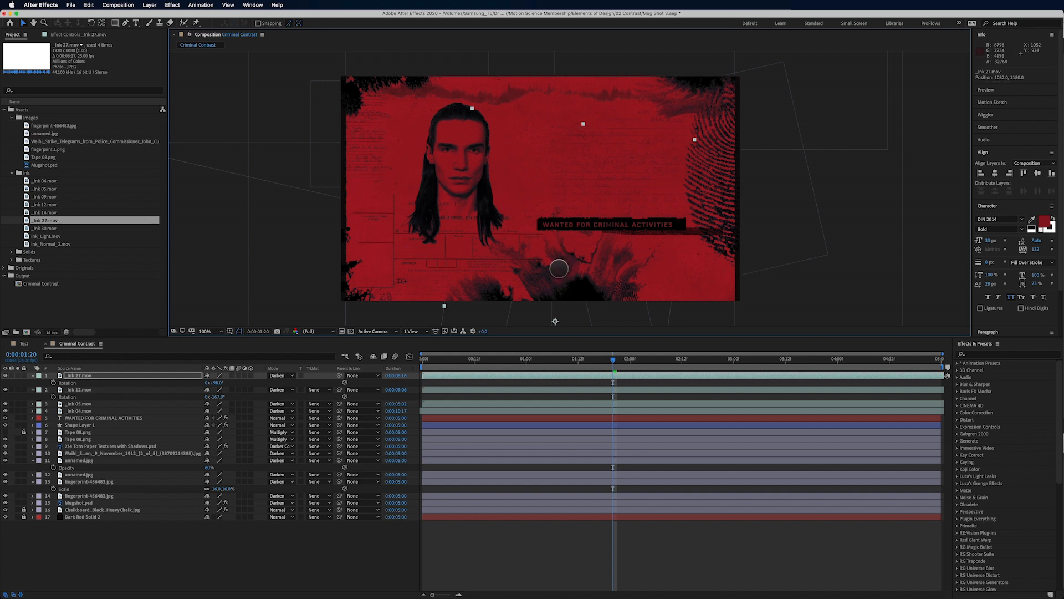
pyautogui.moveTo(557, 270); pyautogui.dragTo(555, 273)
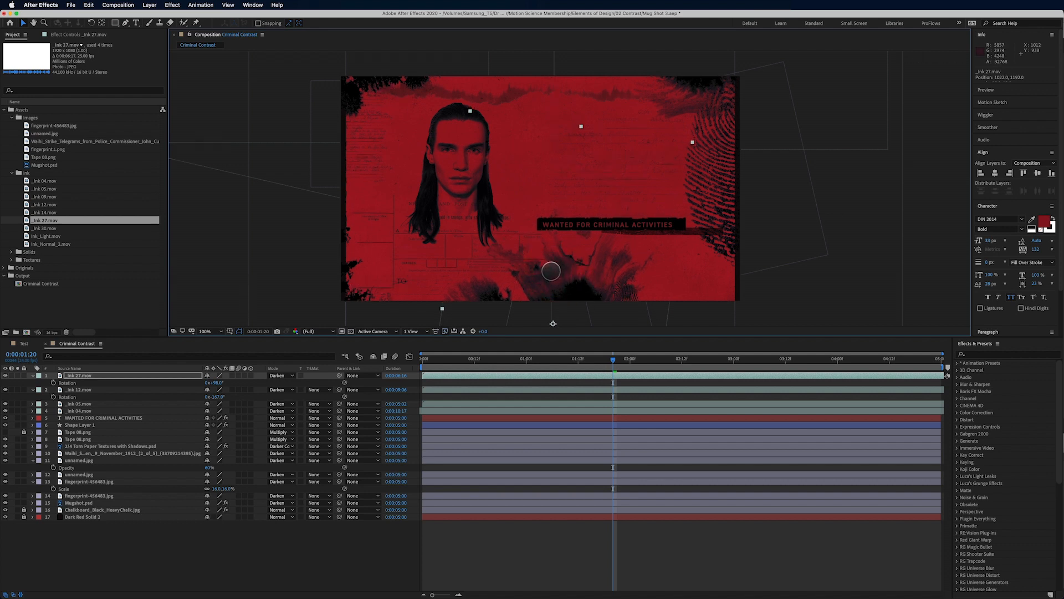
# Step: Change the blending mode of the _Ink 05.mov and _Ink 12.mov layers to Multiply
pyautogui.click(360, 84)
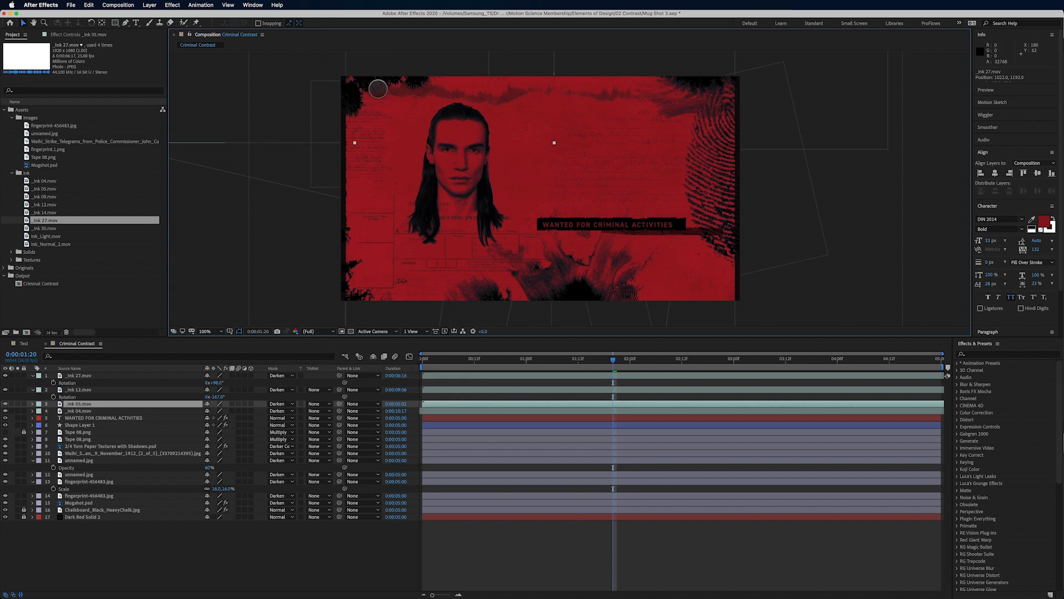
pyautogui.click(280, 403)
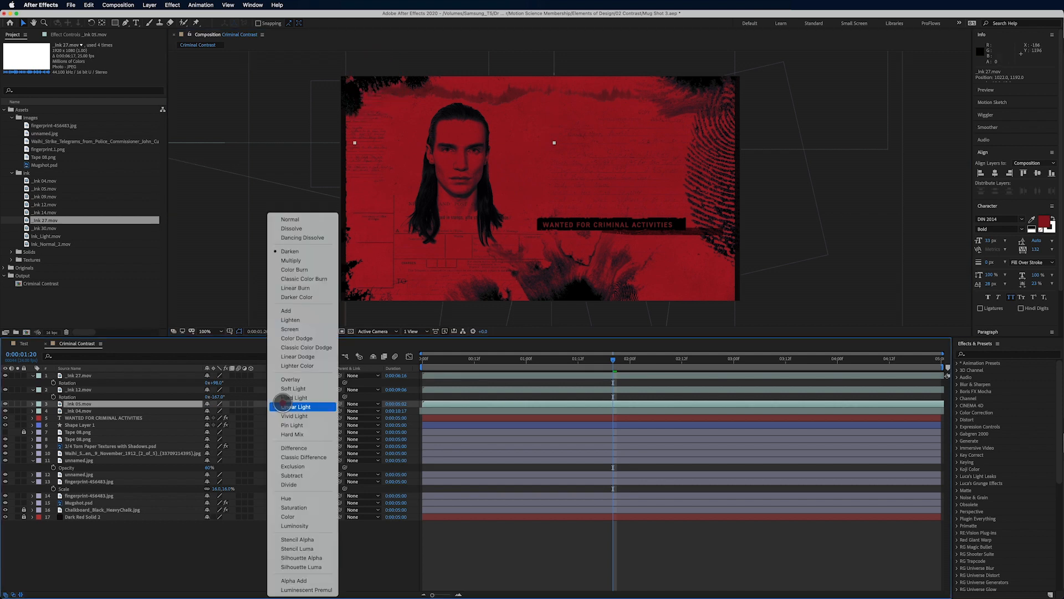
pyautogui.click(299, 260)
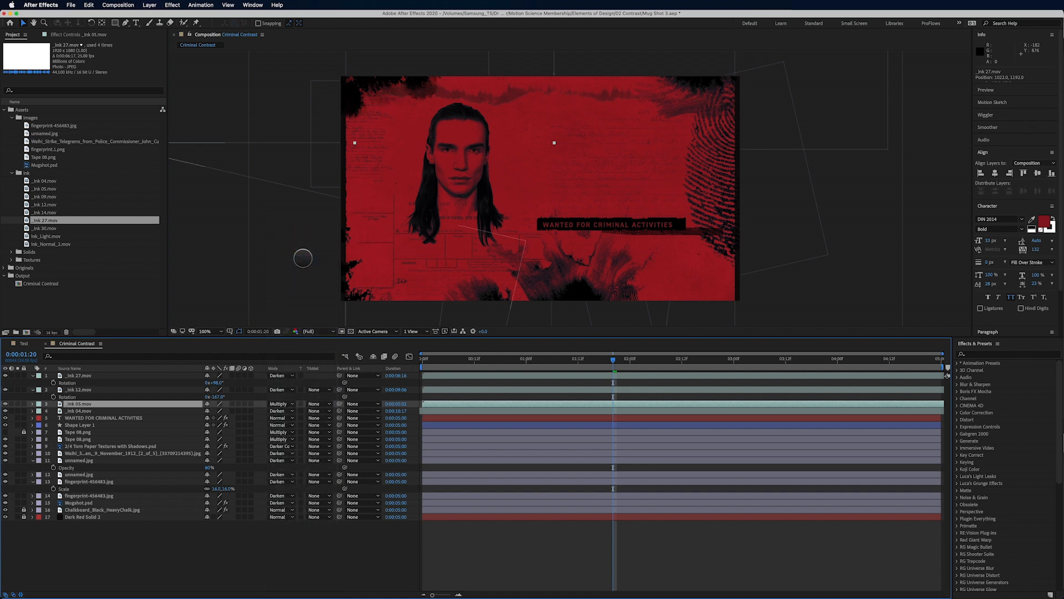
pyautogui.click(333, 307)
pyautogui.click(280, 389)
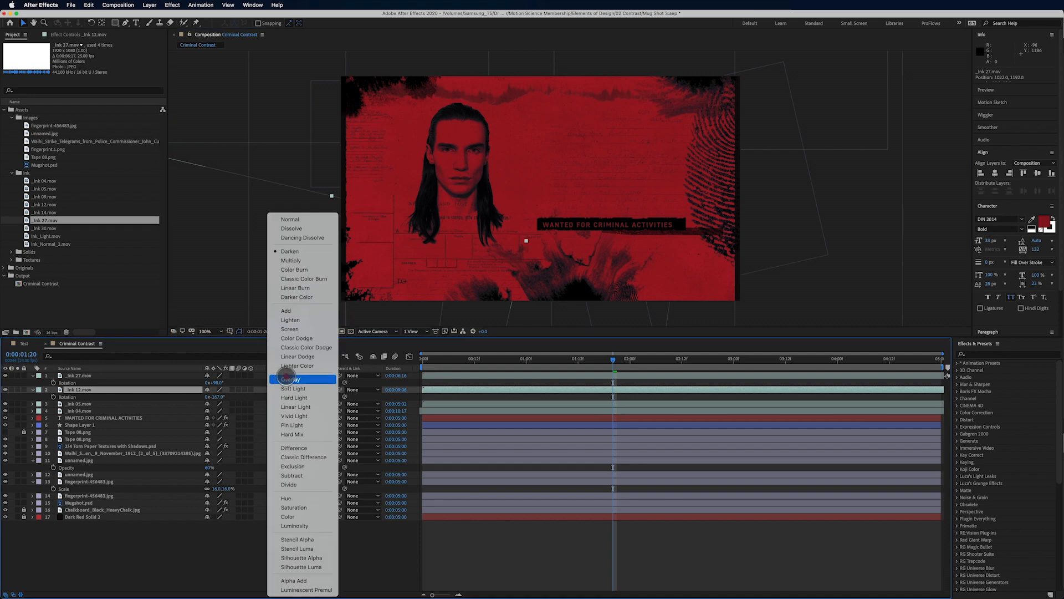
pyautogui.click(314, 259)
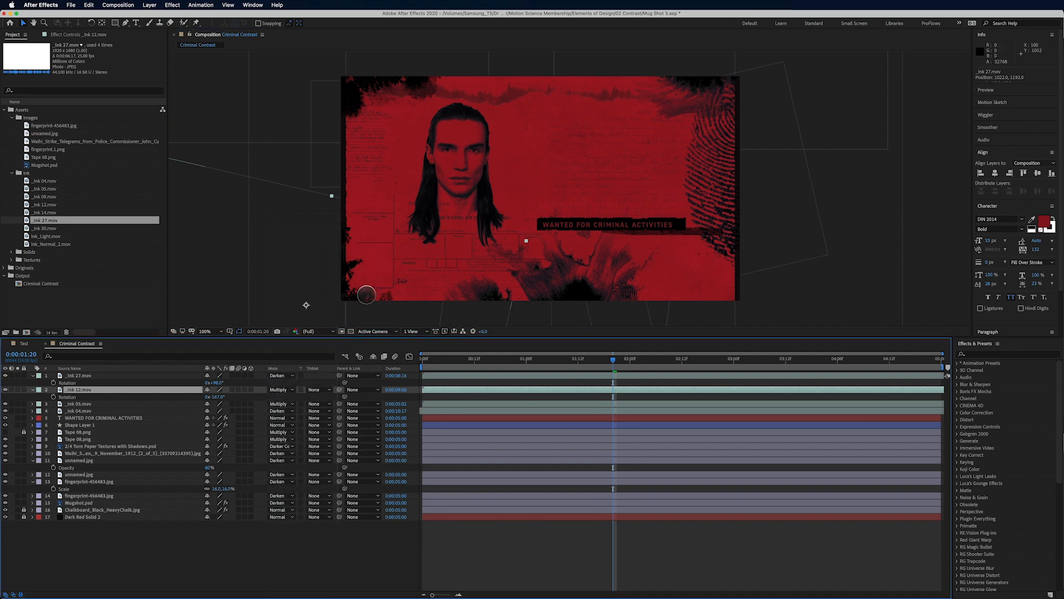
# Step: Add Ink_Light.mov as the top layer, slide its clip earlier, scale it to 123%, and preview the frame at 0:00:01:23
pyautogui.click(48, 228)
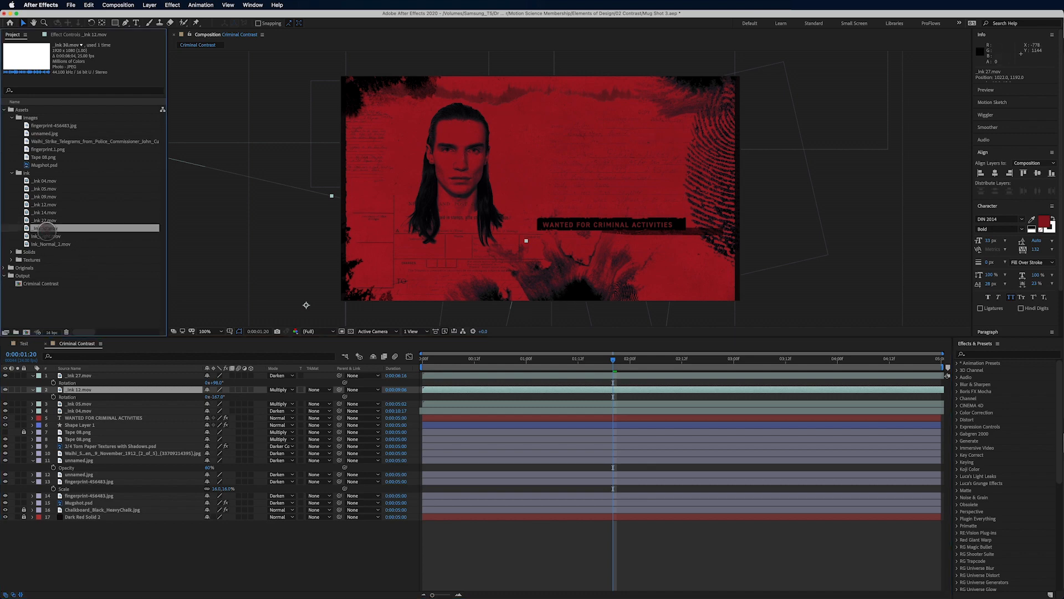
pyautogui.moveTo(45, 236)
pyautogui.mouseDown()
pyautogui.moveTo(610, 245)
pyautogui.moveTo(570, 178)
pyautogui.moveTo(571, 204)
pyautogui.mouseUp()
pyautogui.moveTo(611, 373); pyautogui.dragTo(444, 389)
pyautogui.moveTo(592, 243)
pyautogui.mouseDown()
pyautogui.moveTo(606, 249)
pyautogui.moveTo(582, 245)
pyautogui.moveTo(593, 251)
pyautogui.mouseUp()
pyautogui.press('s')
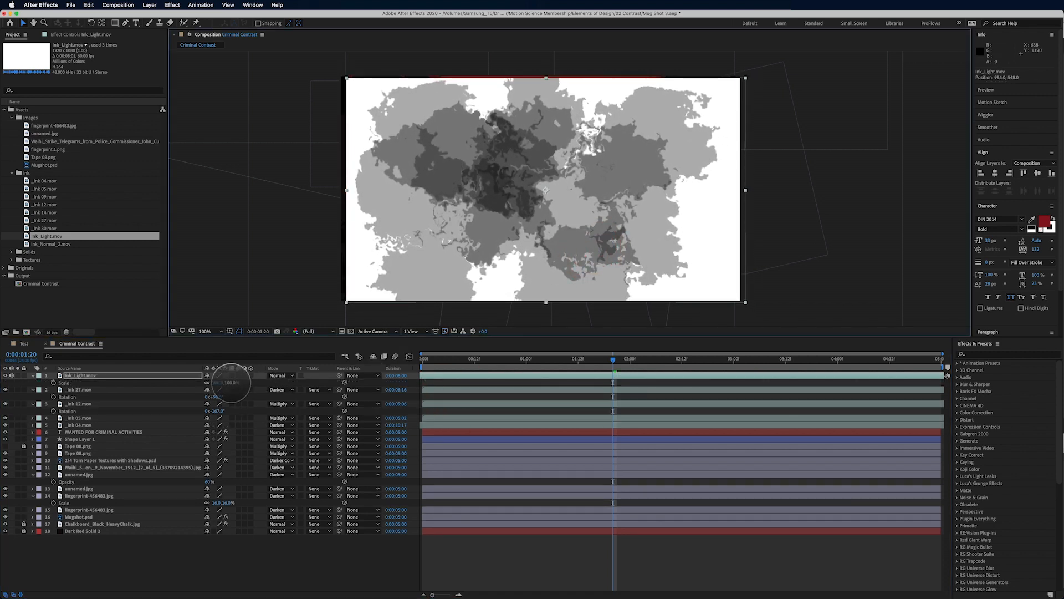
pyautogui.moveTo(231, 383); pyautogui.dragTo(251, 381)
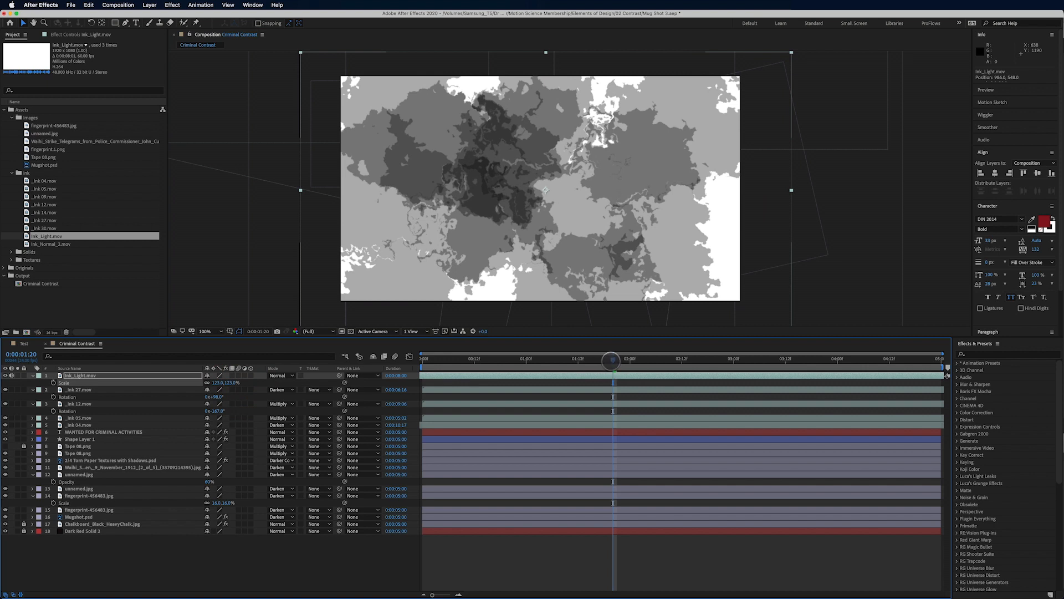
pyautogui.moveTo(613, 360)
pyautogui.mouseDown()
pyautogui.moveTo(592, 361)
pyautogui.moveTo(626, 358)
pyautogui.mouseUp()
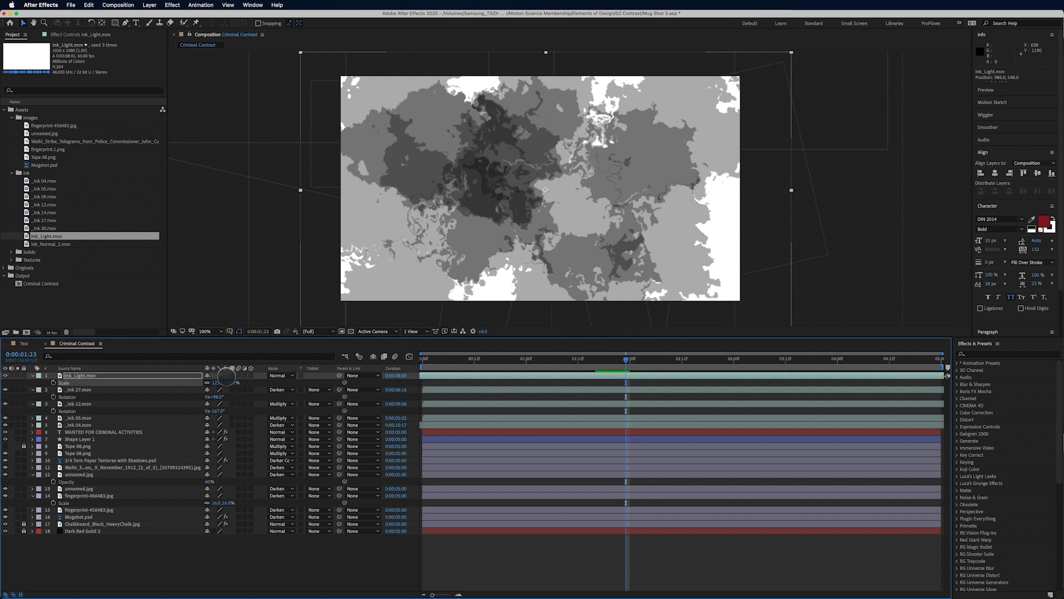
# Step: Try the Overlay blending mode on the Ink_Light.mov layer, and set it to Multiply instead
pyautogui.click(279, 375)
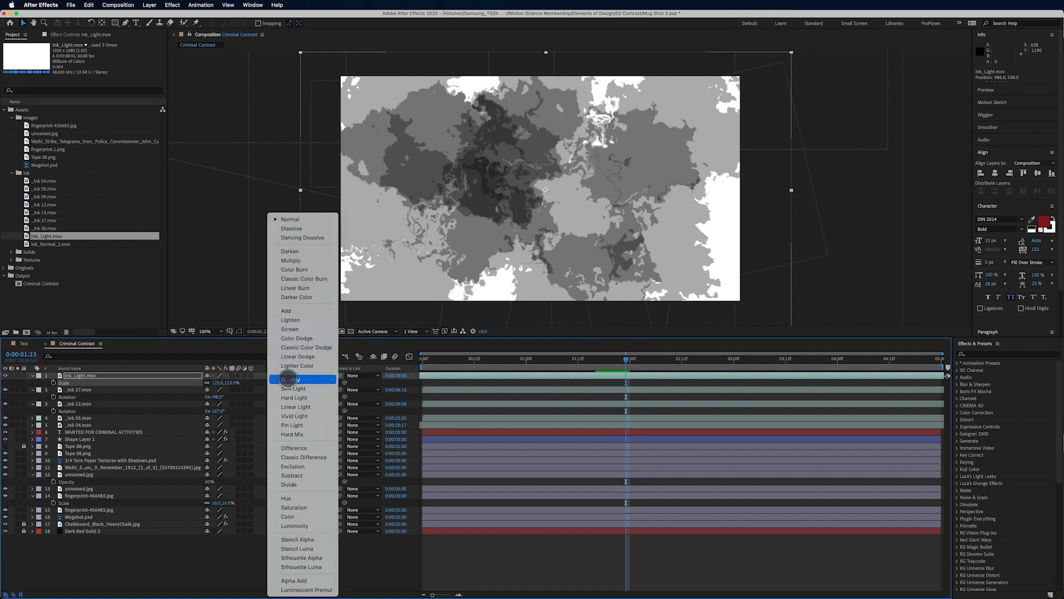
pyautogui.click(288, 379)
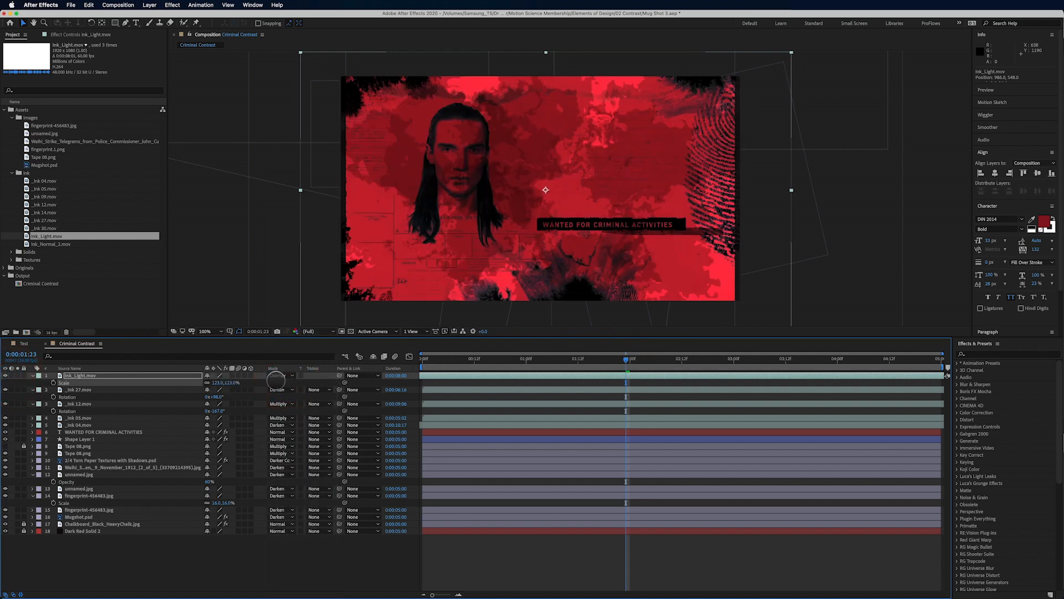
pyautogui.click(276, 379)
pyautogui.click(303, 255)
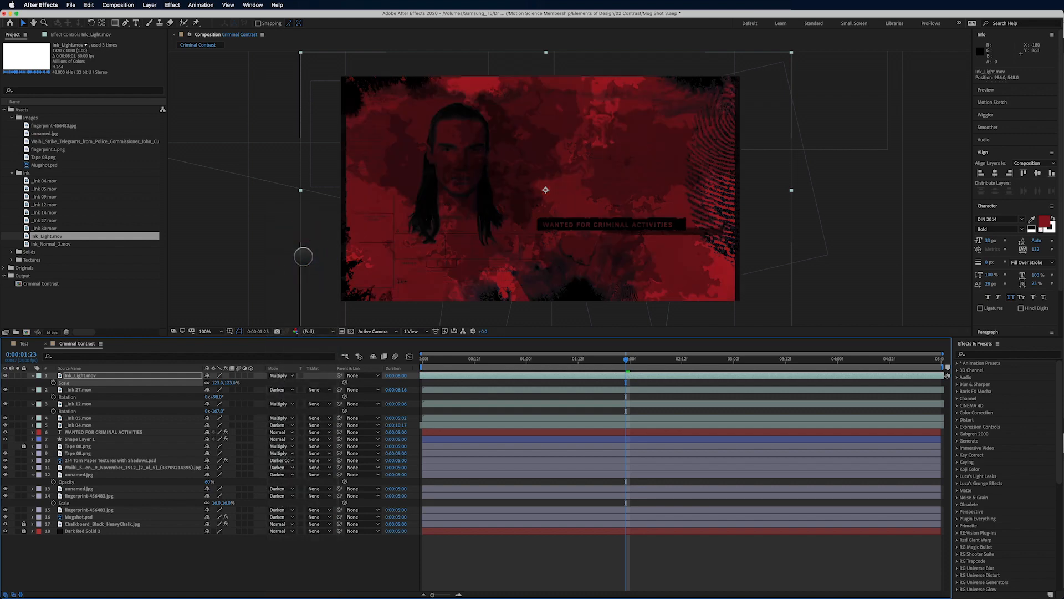
# Step: Cycle the Ink_Light.mov layer through the full range of blending modes to compare them, returning to Multiply
pyautogui.hotkey('shift', '-')
pyautogui.hotkey('shift', '=')
pyautogui.hotkey('shift', '=')
pyautogui.hotkey('shift', '=')
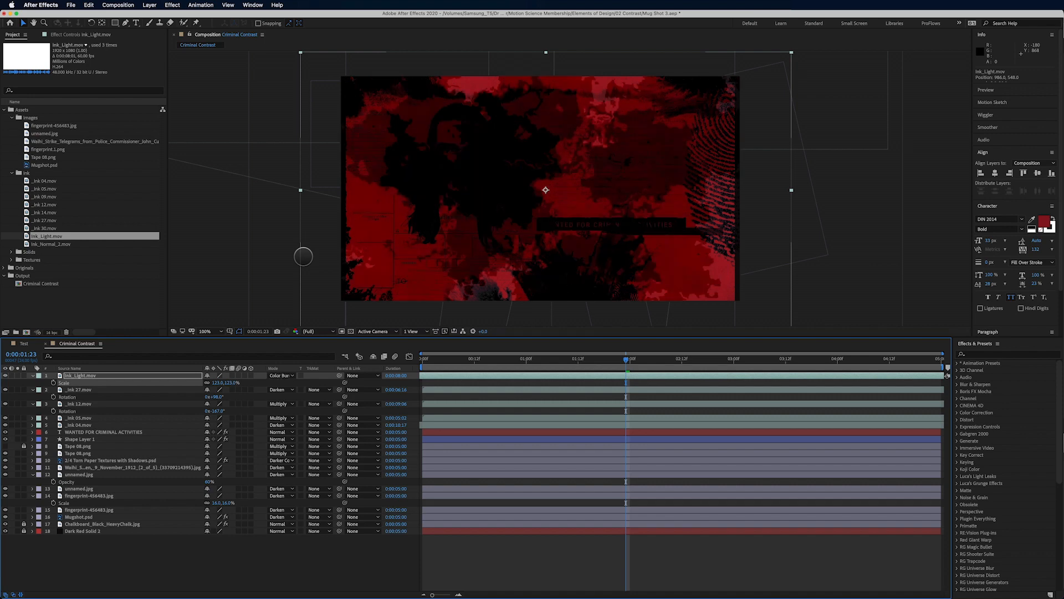
pyautogui.hotkey('shift', '=')
pyautogui.hotkey('shift', '=')
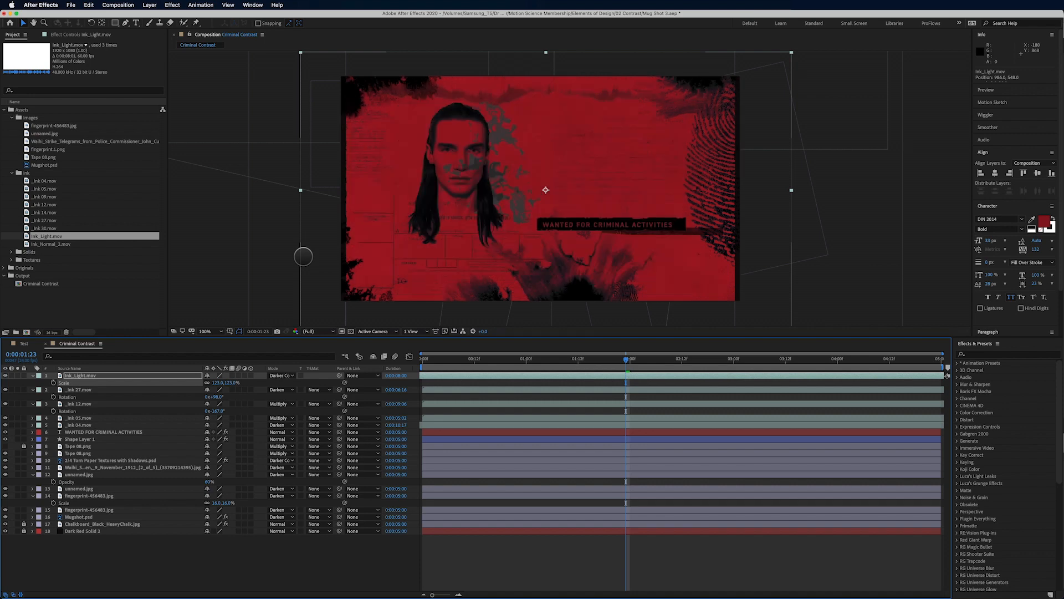
pyautogui.hotkey('shift', '=')
pyautogui.hotkey('shift', '=')
pyautogui.hotkey('shift', '=')
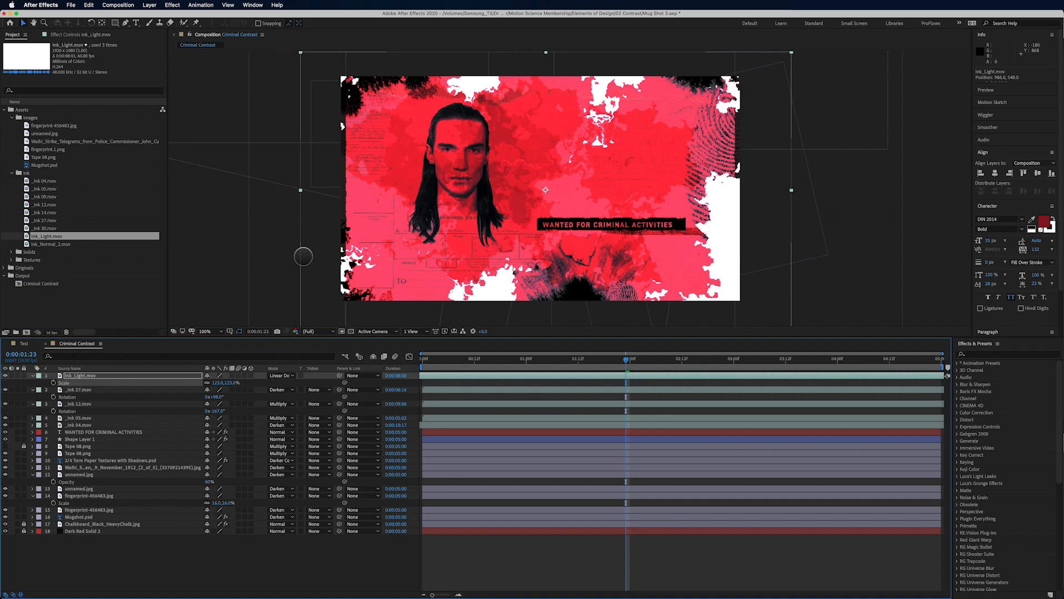
pyautogui.hotkey('shift', '=')
pyautogui.hotkey('shift', '=')
pyautogui.hotkey('shift', '=')
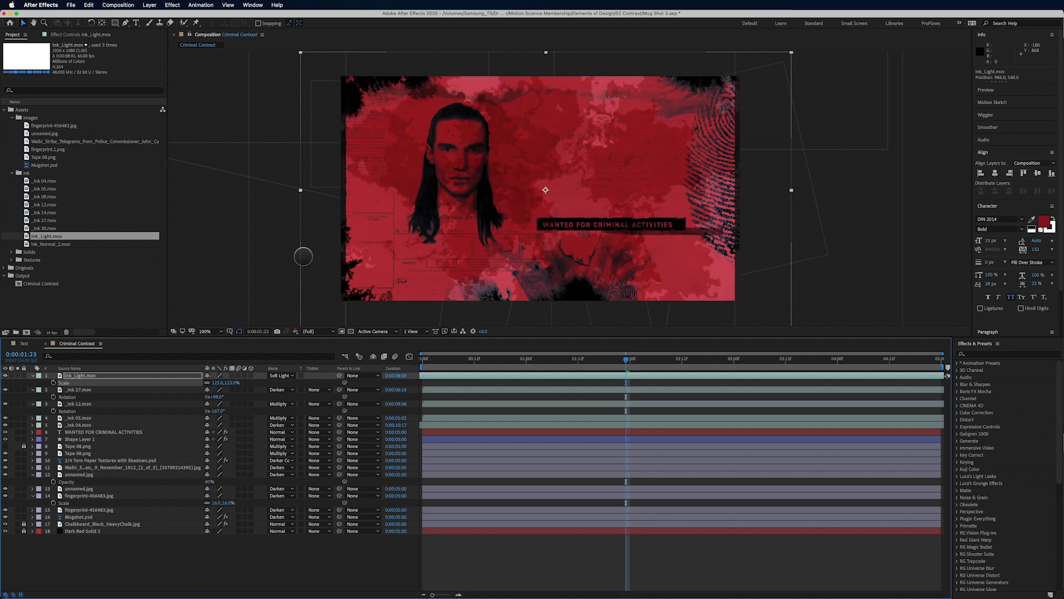
pyautogui.hotkey('shift', '=')
pyautogui.hotkey('shift', '=')
pyautogui.hotkey('shift', '=')
pyautogui.hotkey('shift', '=')
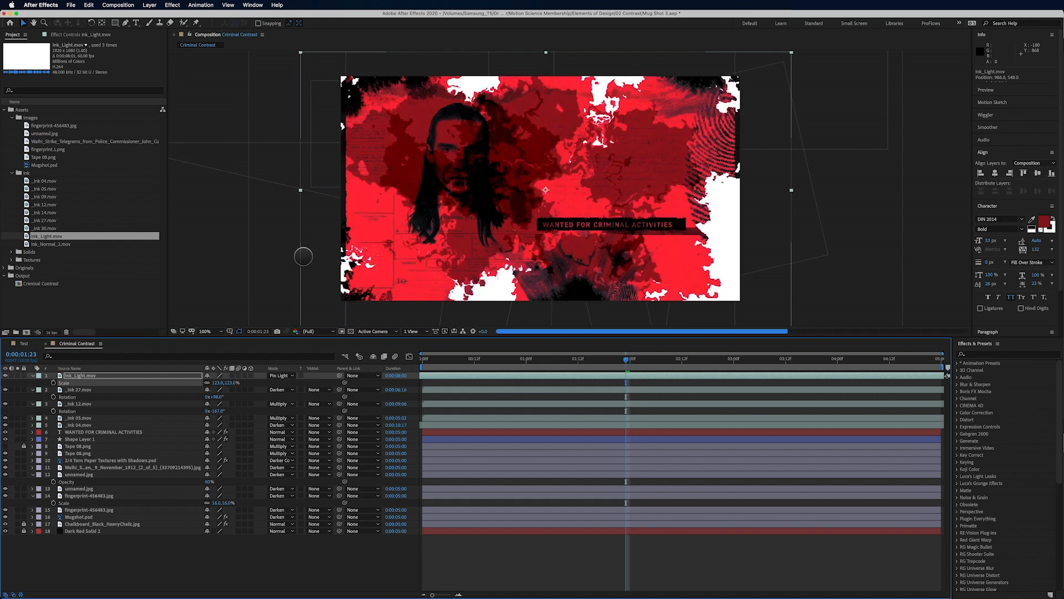
pyautogui.hotkey('shift', '=')
pyautogui.hotkey('shift', '=')
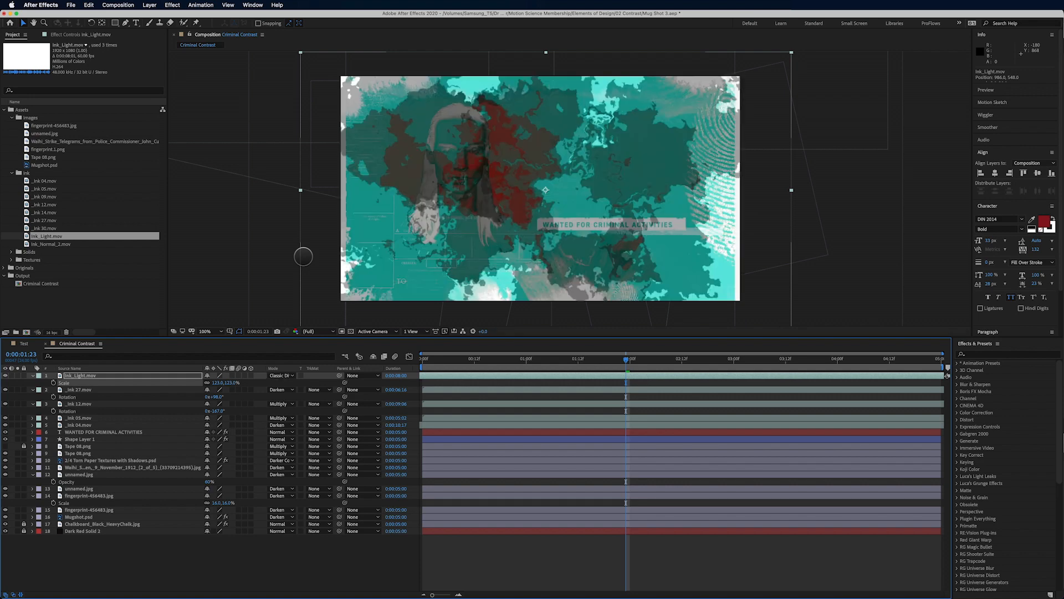
pyautogui.hotkey('shift', '=')
pyautogui.hotkey('shift', '=')
pyautogui.hotkey('shift', '=')
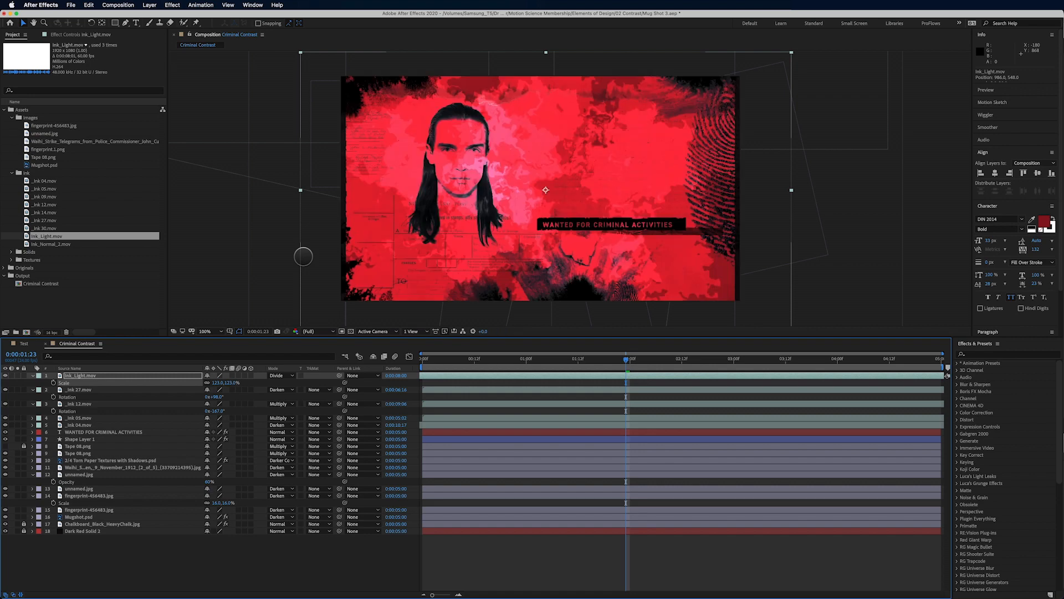
pyautogui.hotkey('shift', '=')
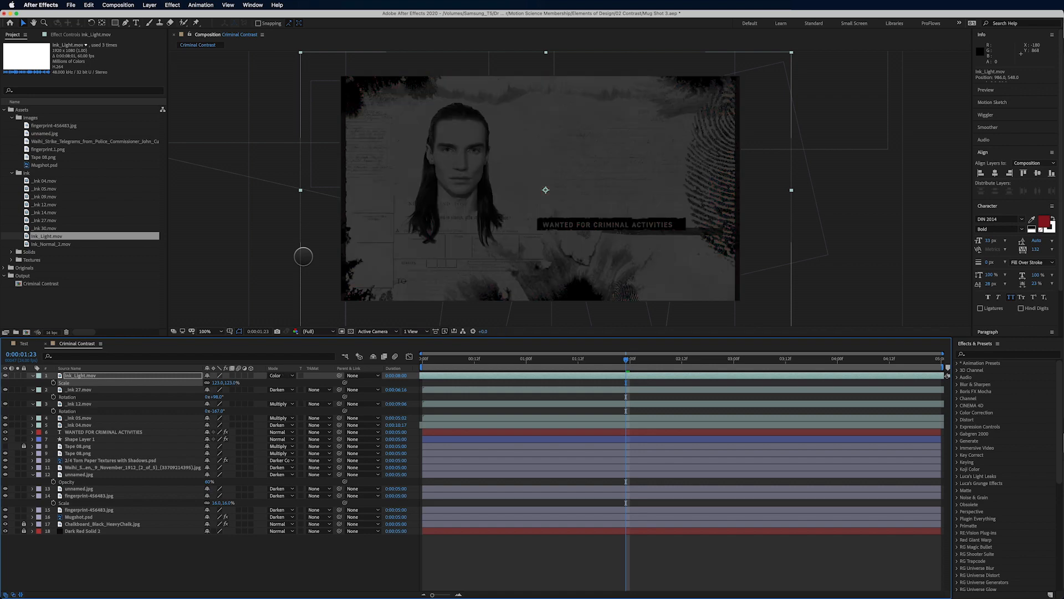
pyautogui.hotkey('shift', '=')
pyautogui.hotkey('shift', '=')
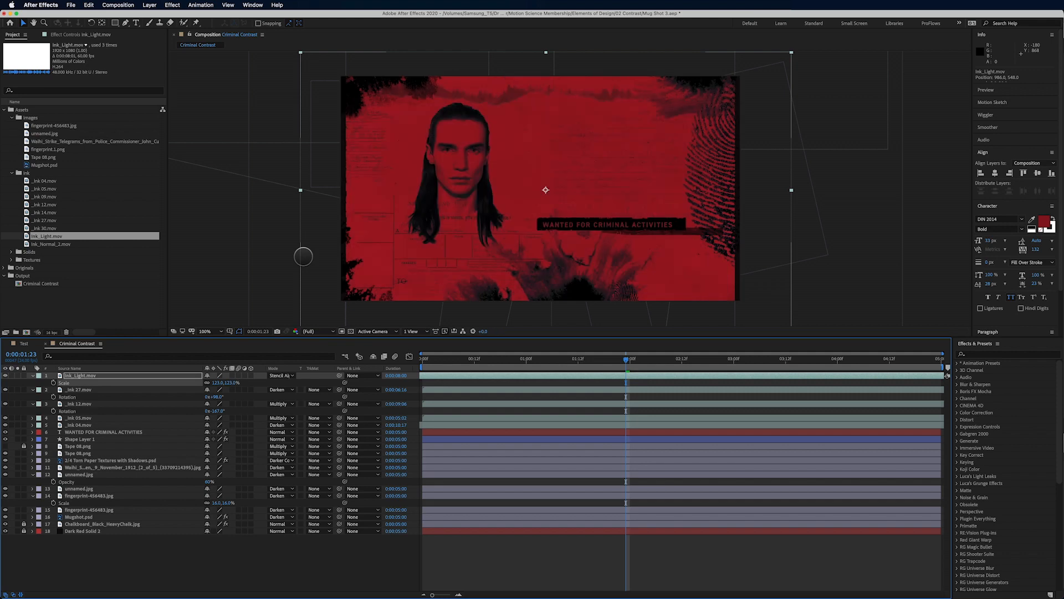
pyautogui.hotkey('shift', '=')
pyautogui.hotkey('shift', '=')
pyautogui.hotkey('shift', '=')
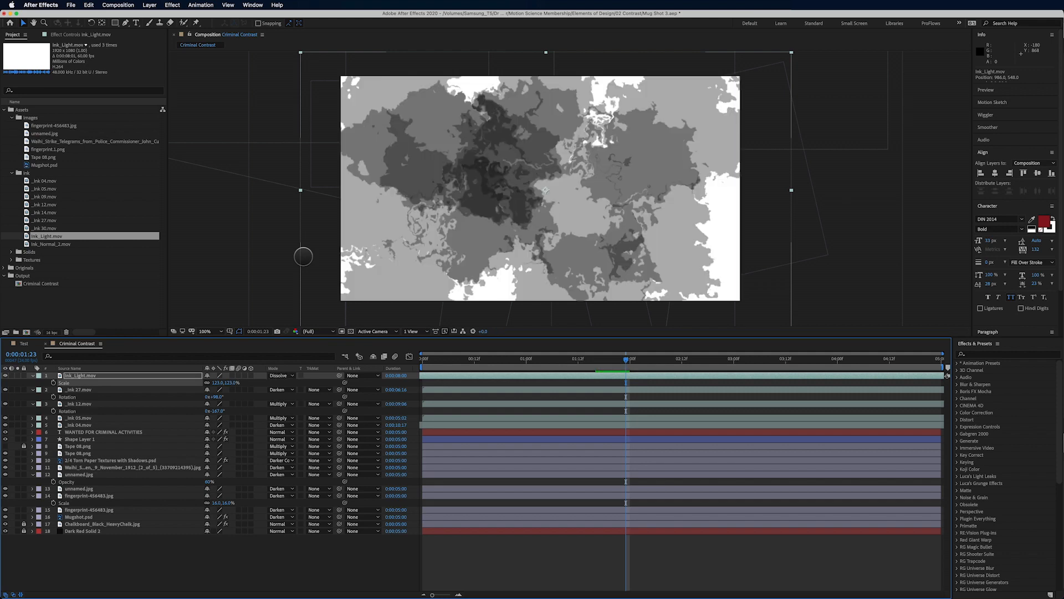
pyautogui.hotkey('shift', '=')
pyautogui.hotkey('shift', '=')
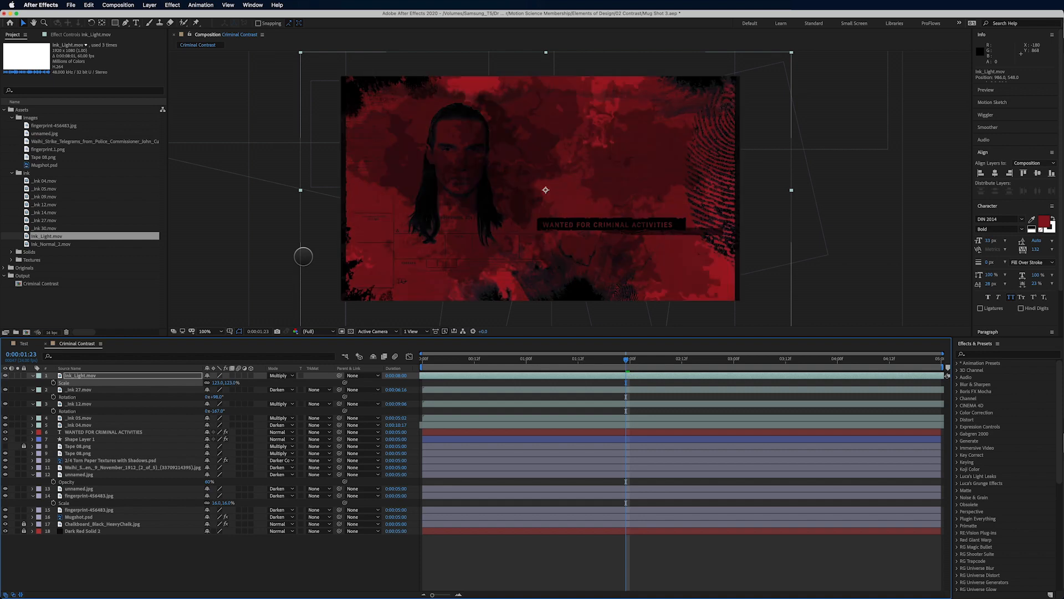
# Step: Replace the top ink layer's footage with Ink_Normal_2.mov, compare several blending modes on it, and settle on Color Dodge
pyautogui.moveTo(49, 244); pyautogui.dragTo(86, 376)
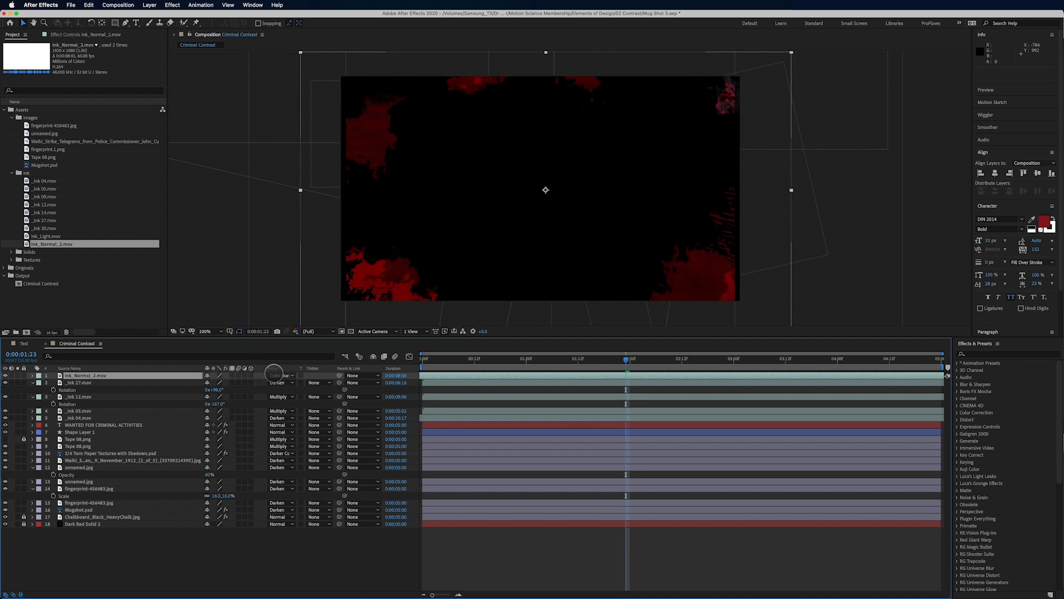
pyautogui.hotkey('shift', '=')
pyautogui.hotkey('shift', '=')
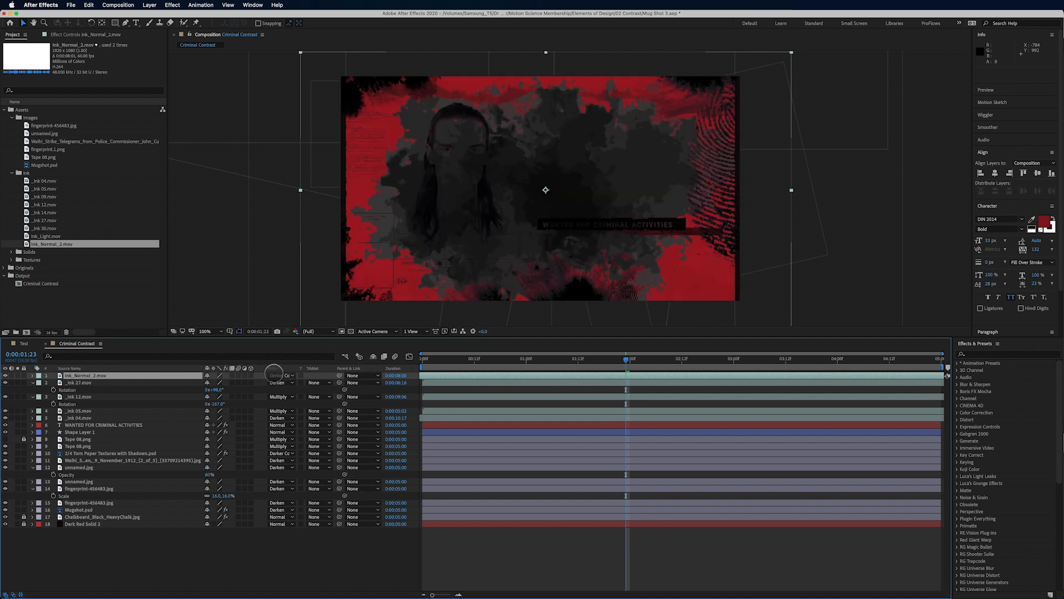
pyautogui.hotkey('shift', '=')
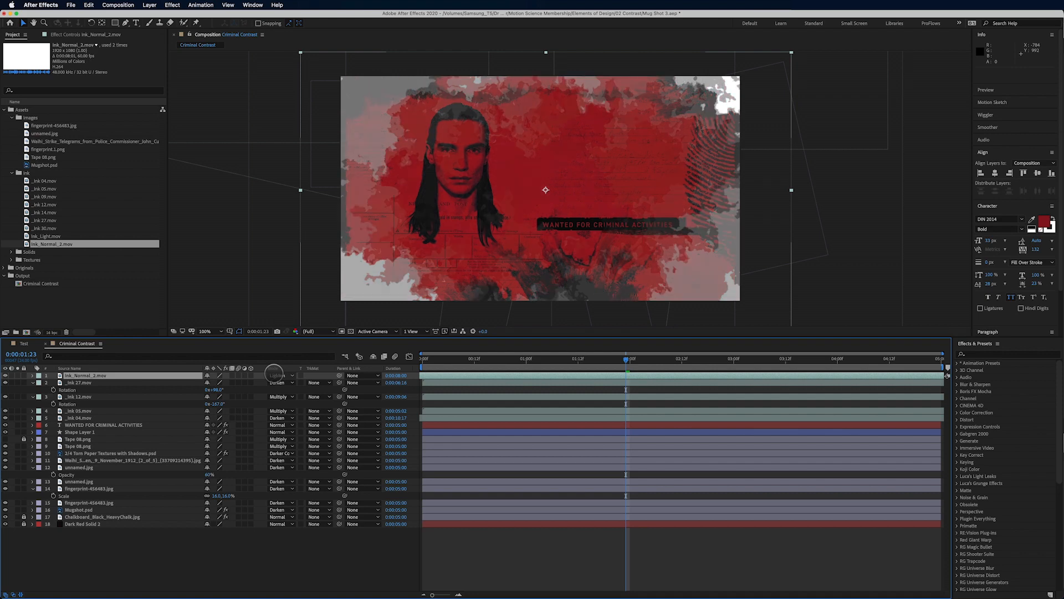
pyautogui.hotkey('shift', '=')
pyautogui.hotkey('shift', '=')
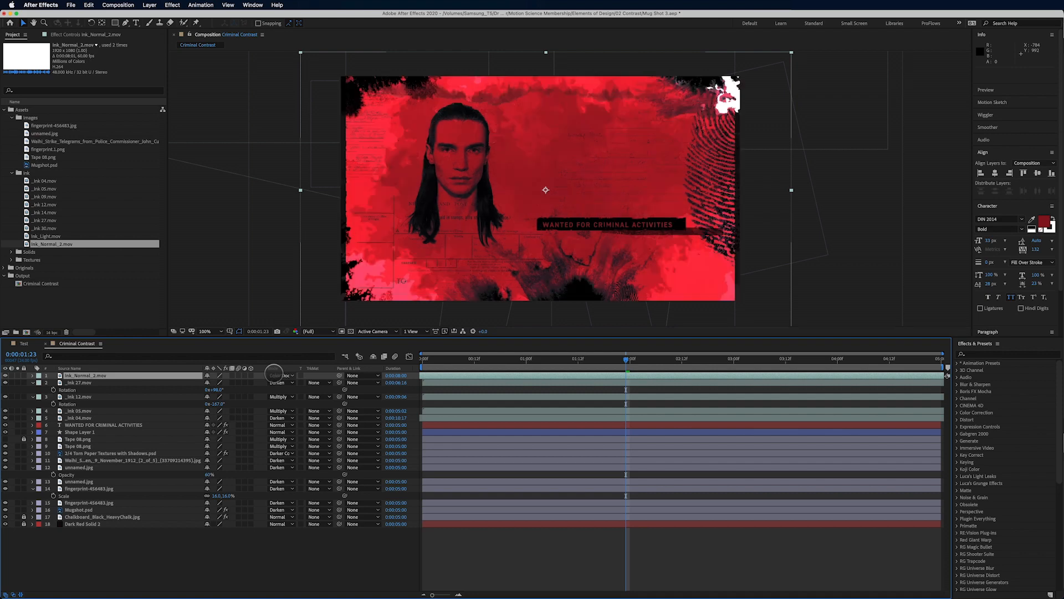
pyautogui.hotkey('shift', '-')
pyautogui.hotkey('shift', '-')
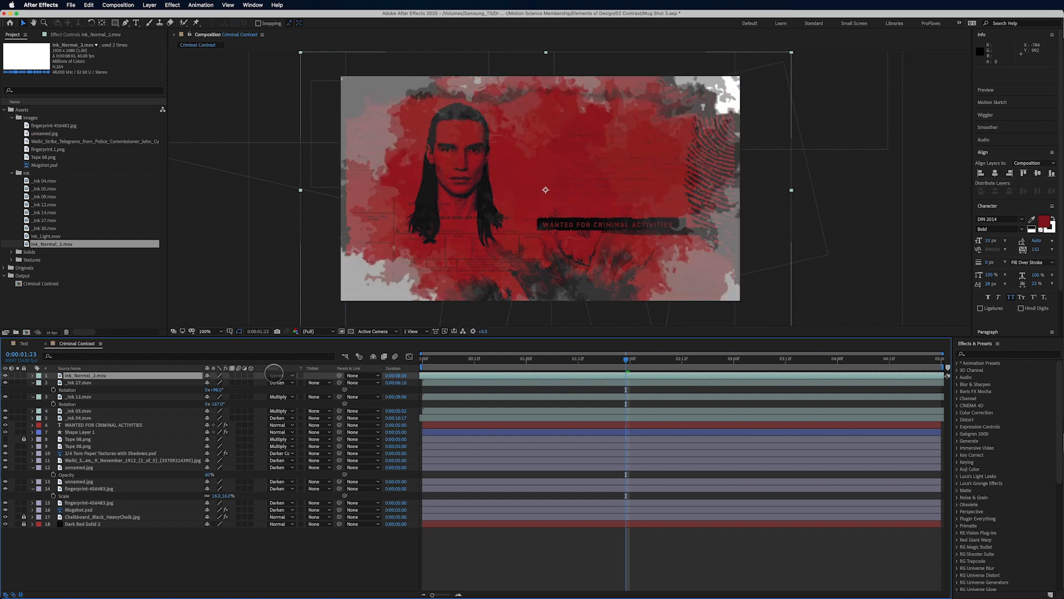
pyautogui.hotkey('shift', '=')
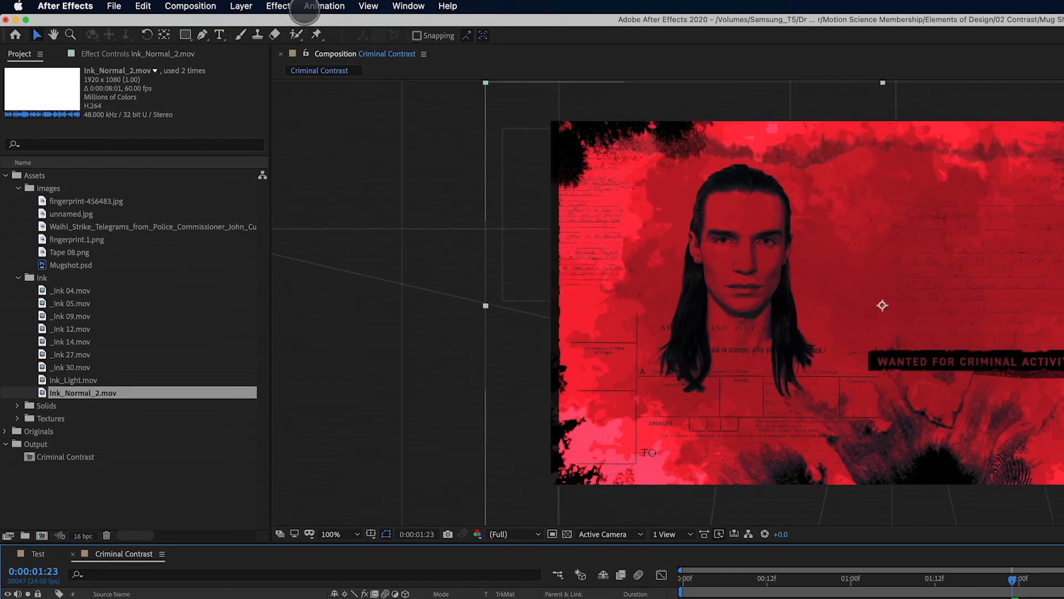
# Step: Apply the Levels effect to the Ink_Normal_2.mov layer with Input Black at about 642.5 and Gamma at 0.32
pyautogui.click(172, 5)
pyautogui.moveTo(189, 94)
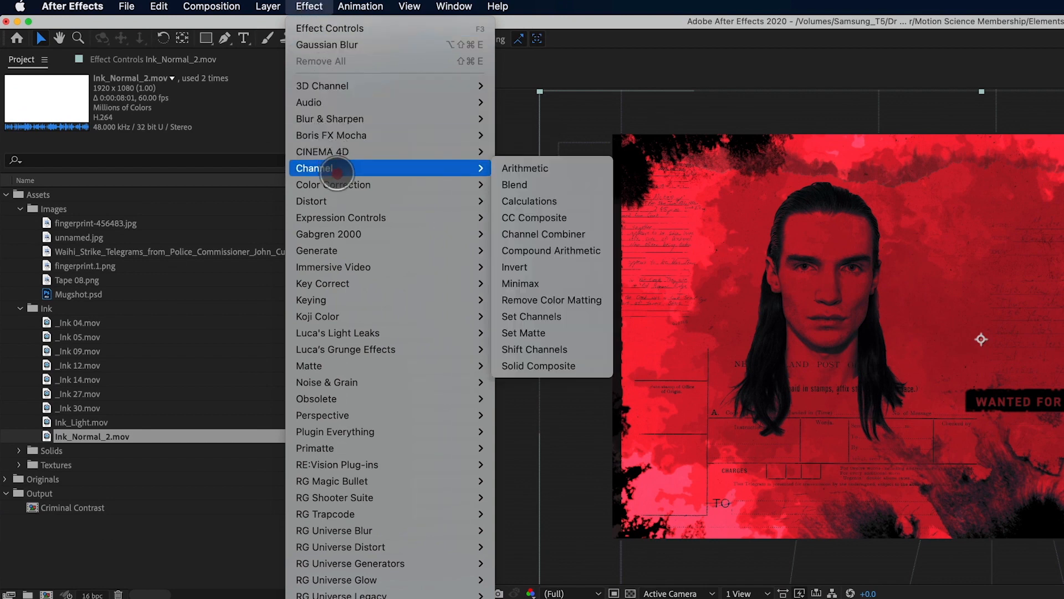
pyautogui.moveTo(338, 184)
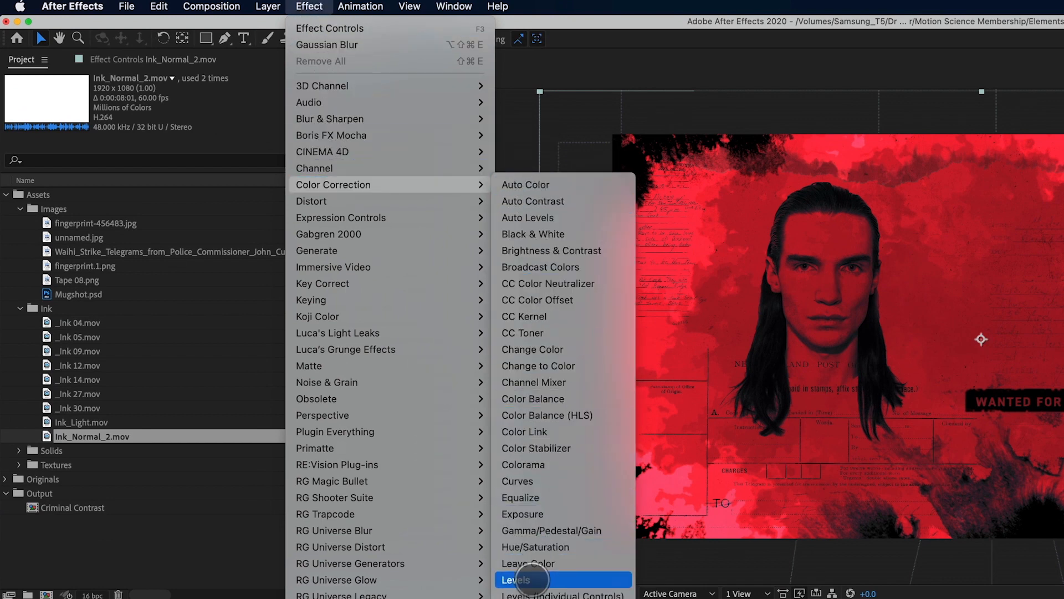
pyautogui.click(533, 579)
pyautogui.moveTo(49, 176); pyautogui.dragTo(89, 178)
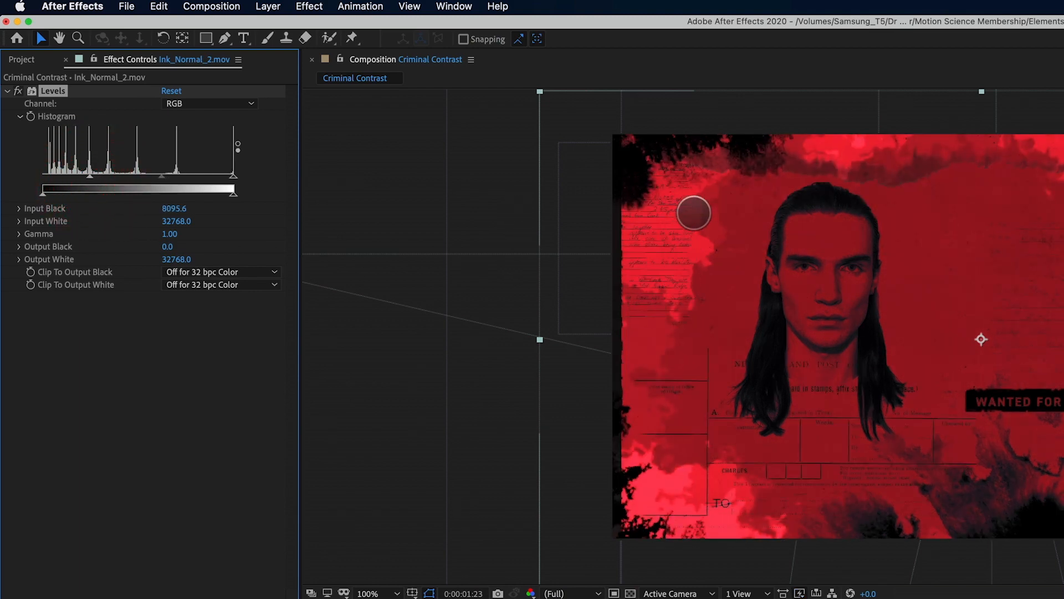
pyautogui.press('super+z')
pyautogui.moveTo(161, 176); pyautogui.dragTo(194, 178)
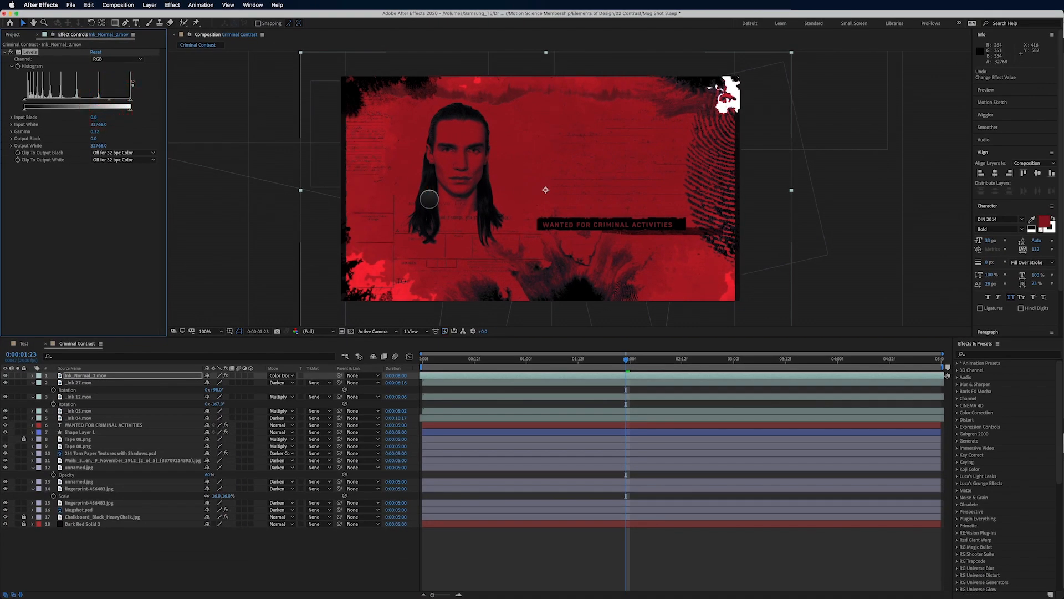
pyautogui.moveTo(429, 199)
pyautogui.mouseDown()
pyautogui.moveTo(423, 218)
pyautogui.moveTo(410, 212)
pyautogui.moveTo(420, 210)
pyautogui.mouseUp()
pyautogui.moveTo(131, 100)
pyautogui.mouseDown()
pyautogui.moveTo(104, 101)
pyautogui.moveTo(152, 101)
pyautogui.mouseUp()
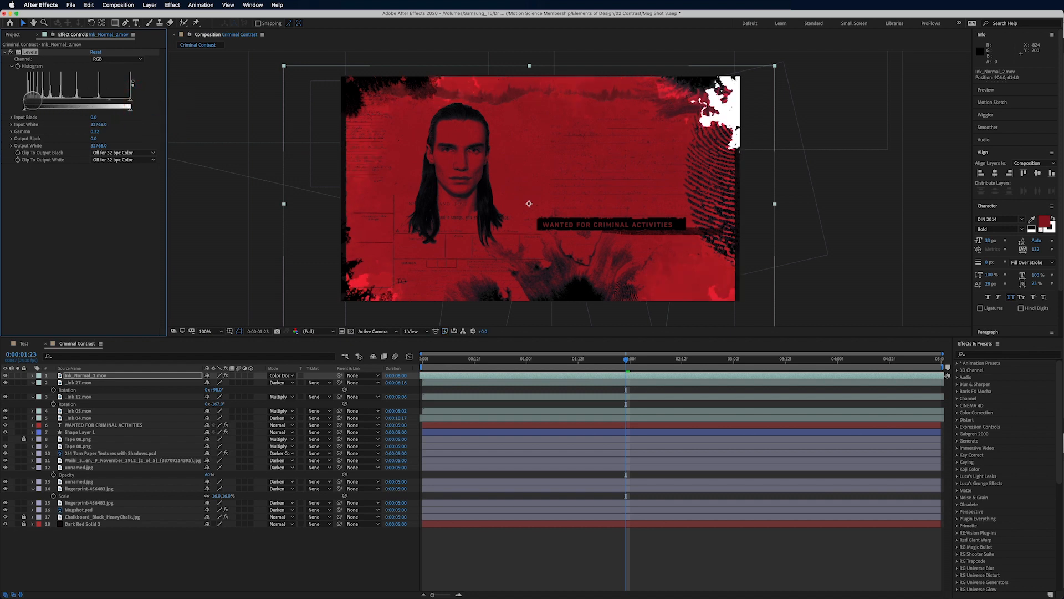
pyautogui.moveTo(35, 100)
pyautogui.mouseDown()
pyautogui.moveTo(64, 100)
pyautogui.moveTo(27, 100)
pyautogui.mouseUp()
# Step: Scale the Ink_Normal_2.mov layer to 145% and reposition it to about 1094, 628
pyautogui.moveTo(728, 110); pyautogui.dragTo(764, 109)
pyautogui.press('s')
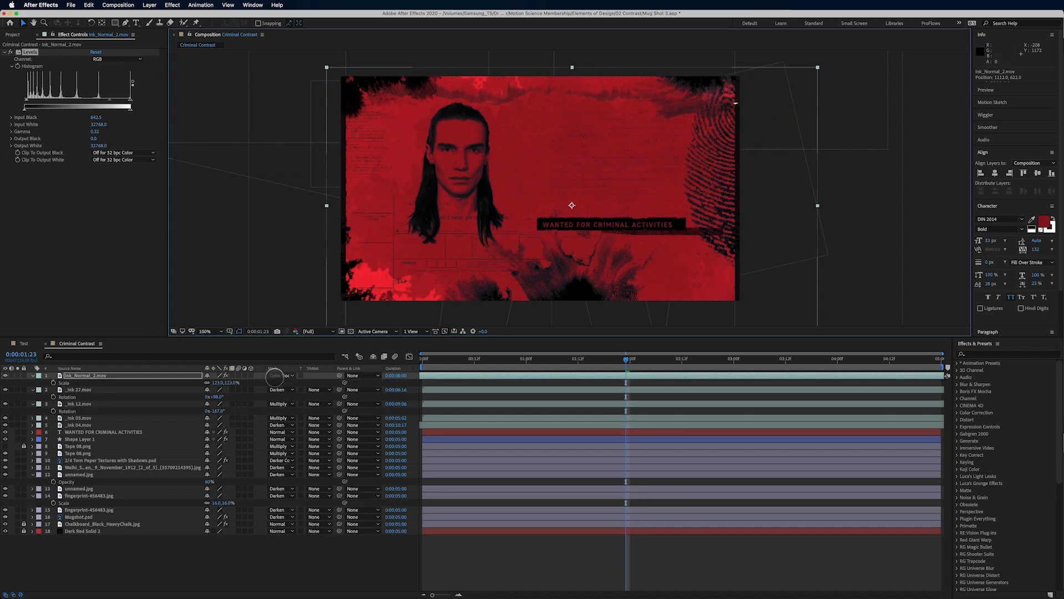
pyautogui.moveTo(236, 382); pyautogui.dragTo(239, 383)
pyautogui.moveTo(430, 256); pyautogui.dragTo(428, 257)
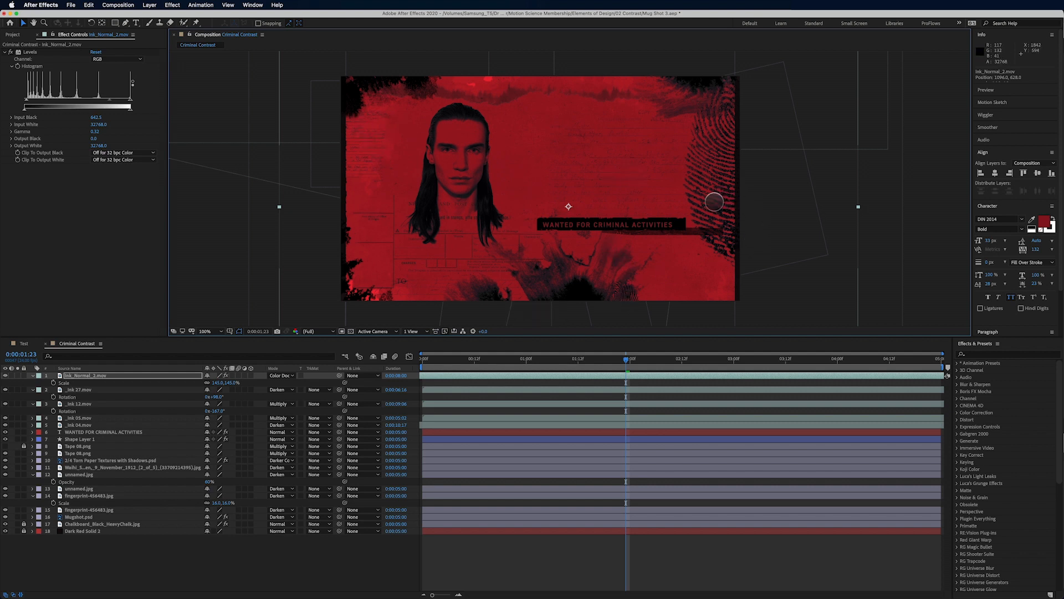
# Step: Collapse the revealed properties of all layers in the timeline and clear the selection
pyautogui.press('super+a')
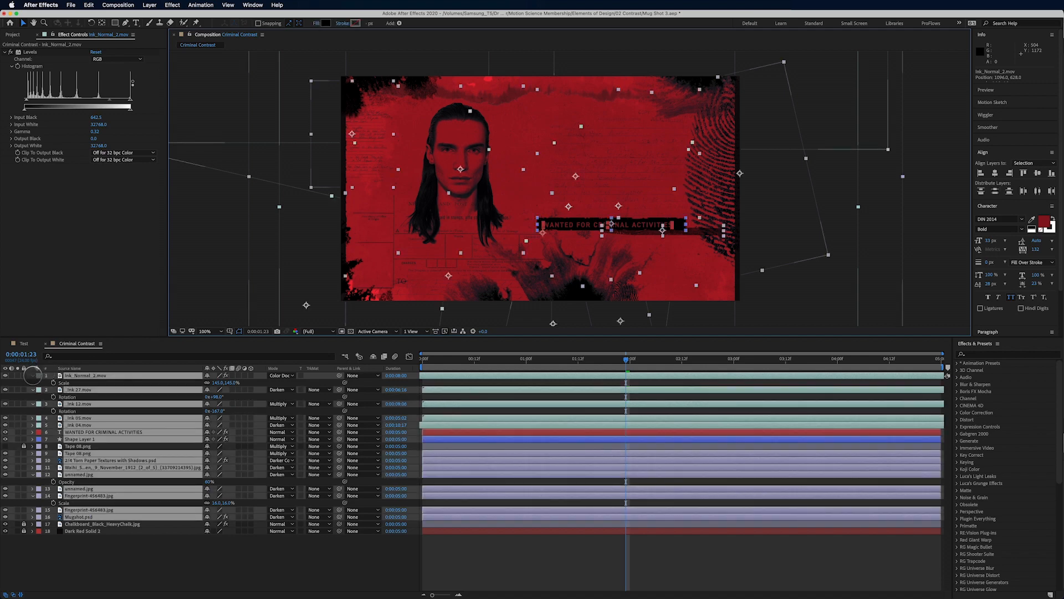
pyautogui.click(32, 375)
pyautogui.click(278, 535)
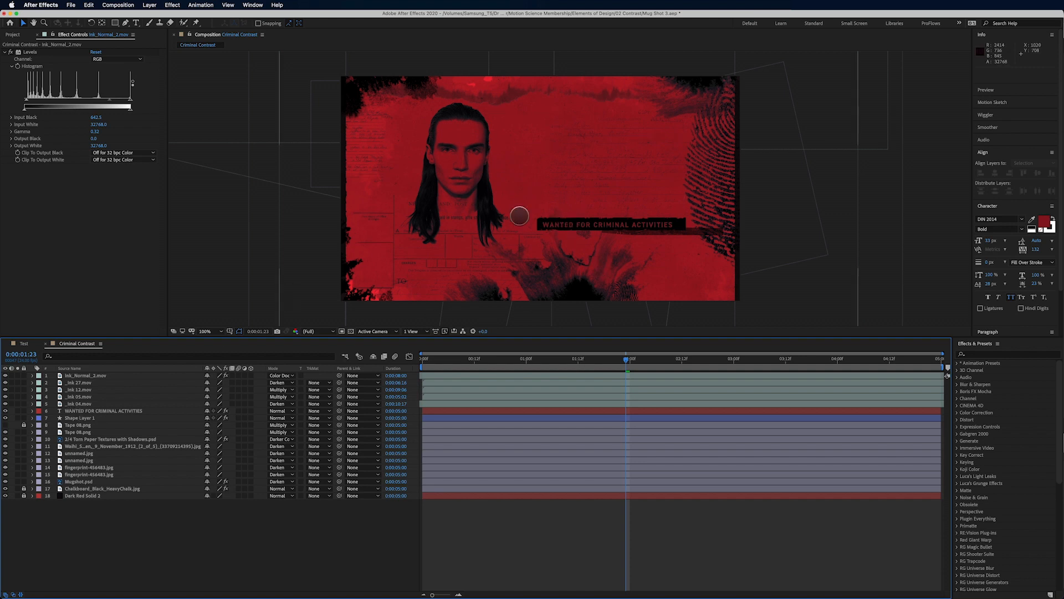
# Step: Lock the five ink layers at the top of the layer stack, from Ink_Normal_2.mov through _Ink 04.mov
pyautogui.click(465, 178)
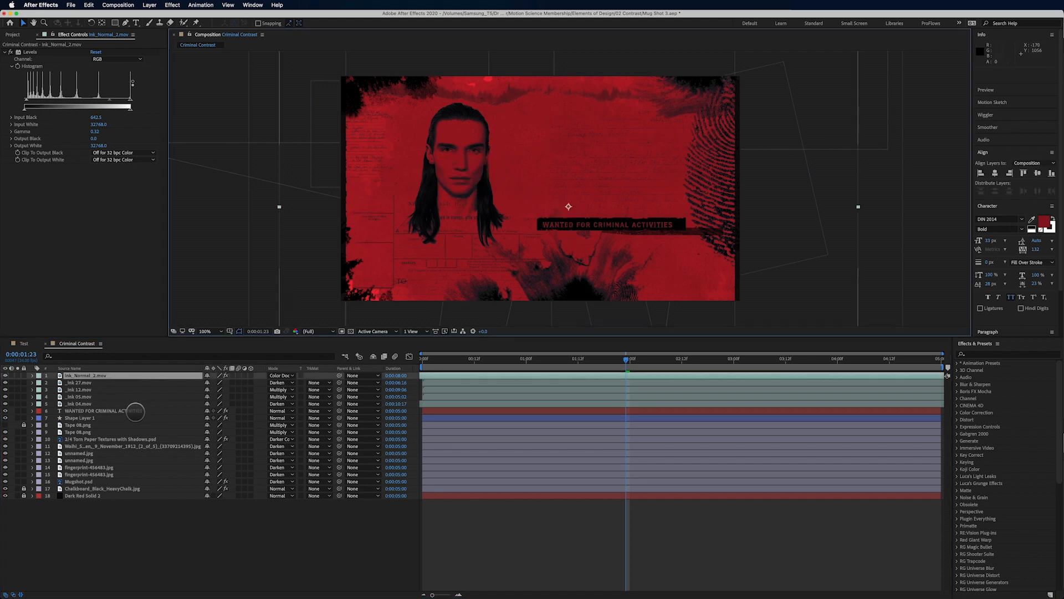
pyautogui.click(24, 375)
pyautogui.moveTo(24, 375); pyautogui.dragTo(25, 404)
# Step: Try moving the WANTED FOR CRIMINAL ACTIVITIES text, its box and the tape strip toward the mugshot, checking placement against the proportional grid
pyautogui.click(84, 411)
pyautogui.keyDown('shift'); pyautogui.click(78, 418); pyautogui.keyUp('shift')
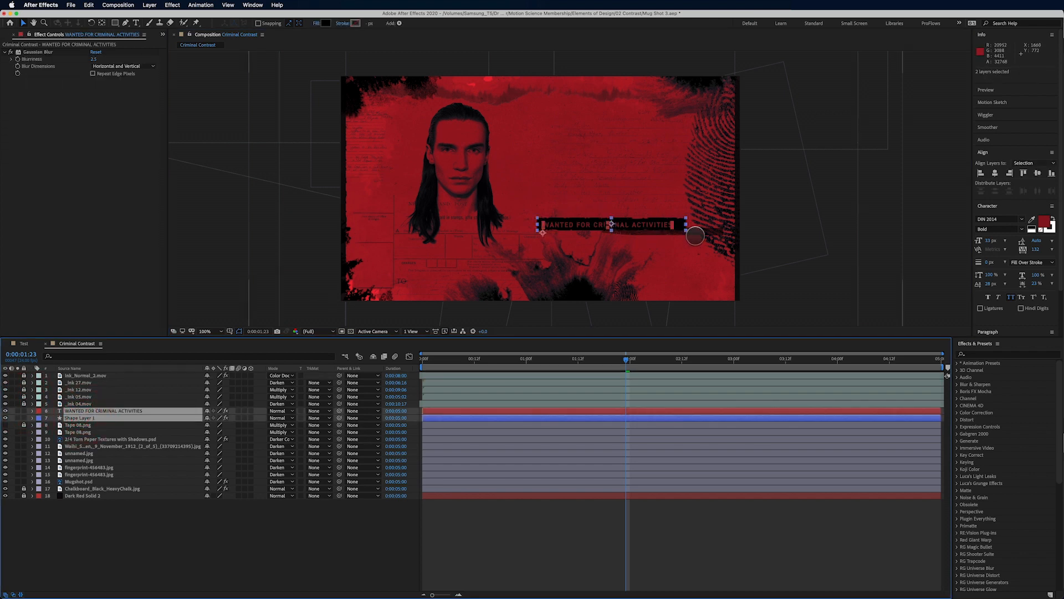
pyautogui.keyDown('shift'); pyautogui.click(695, 236); pyautogui.keyUp('shift')
pyautogui.moveTo(697, 231); pyautogui.dragTo(638, 227)
pyautogui.press("alt+'")
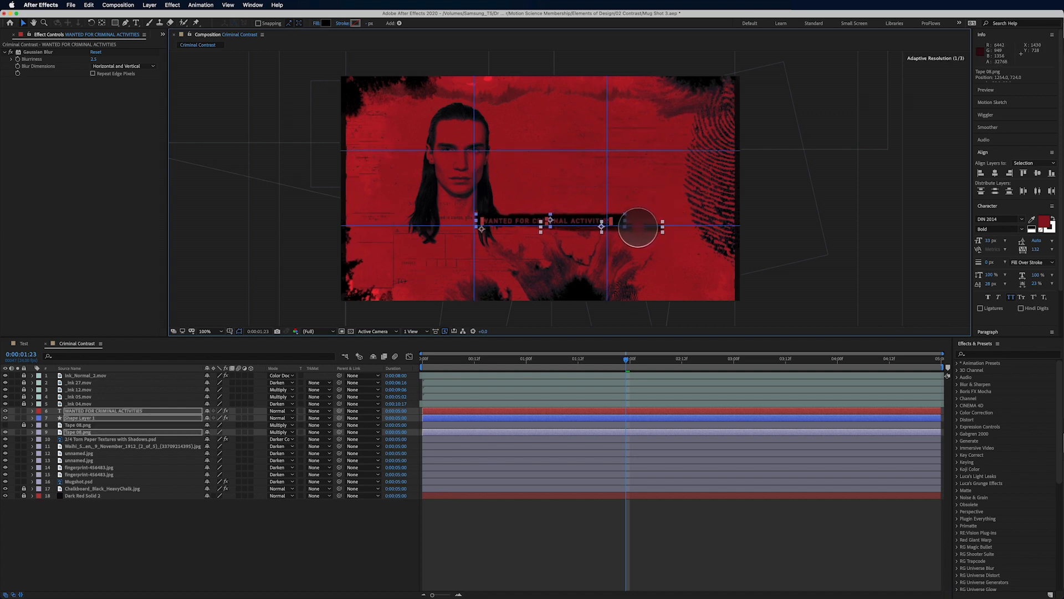
pyautogui.click(733, 544)
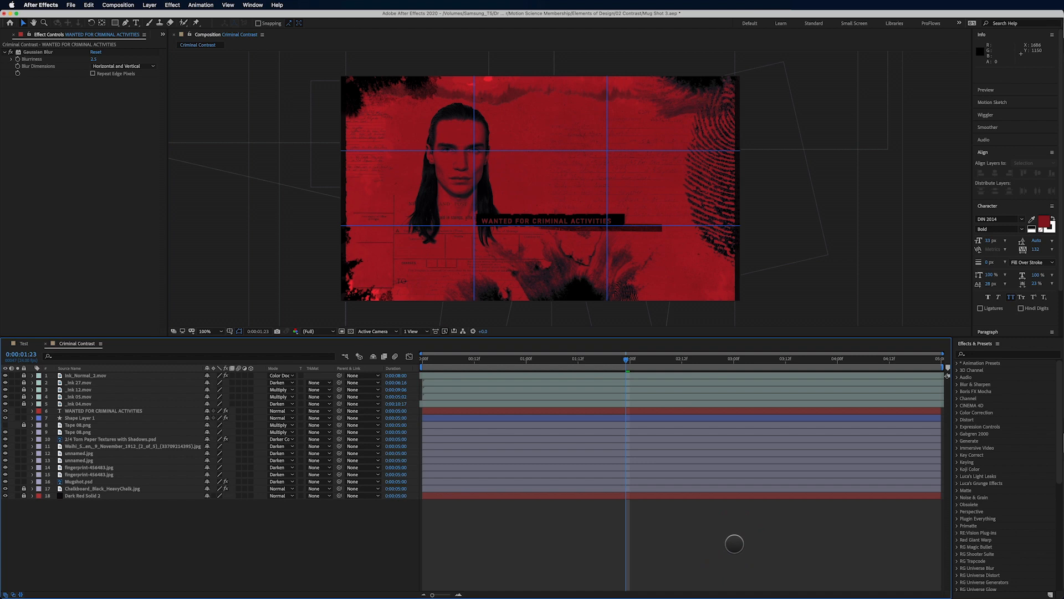
pyautogui.press("alt+'")
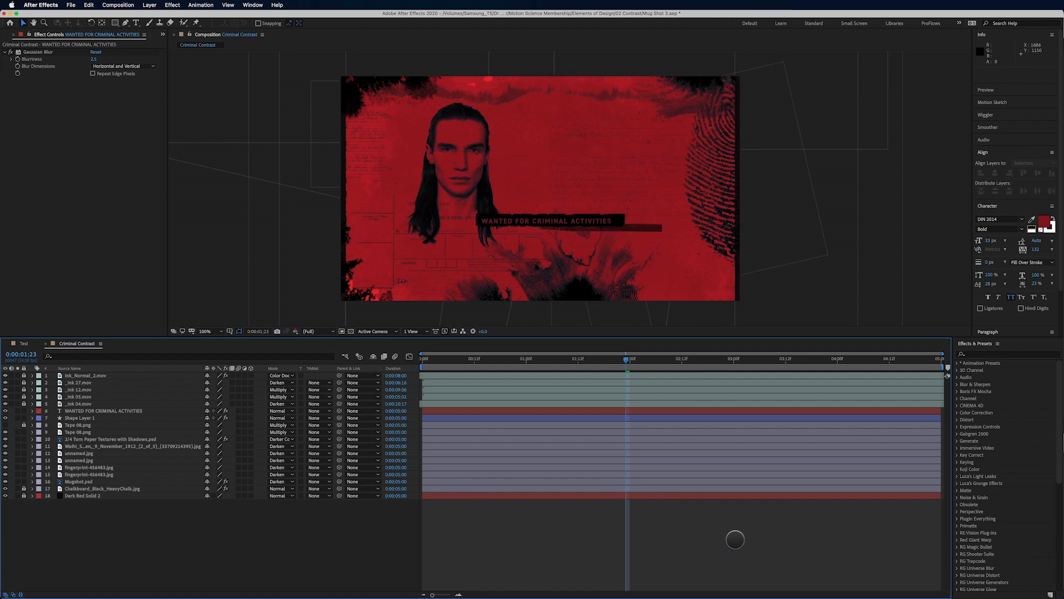
# Step: Undo the move of the label text, box and tape strip, and clear the selection
pyautogui.press('super+z')
pyautogui.press('super+z')
pyautogui.press('super+z')
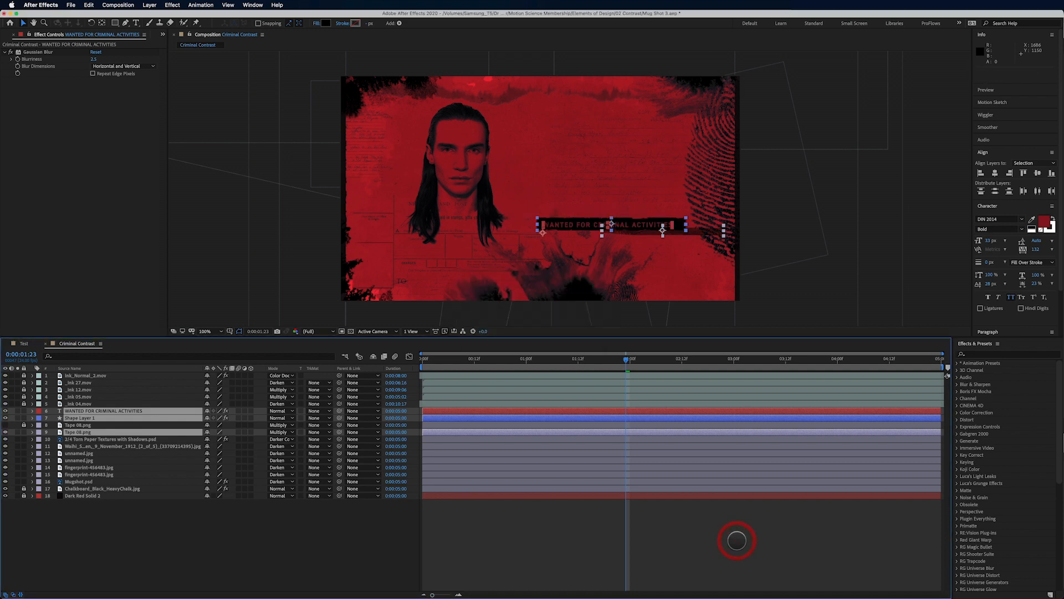
pyautogui.click(737, 540)
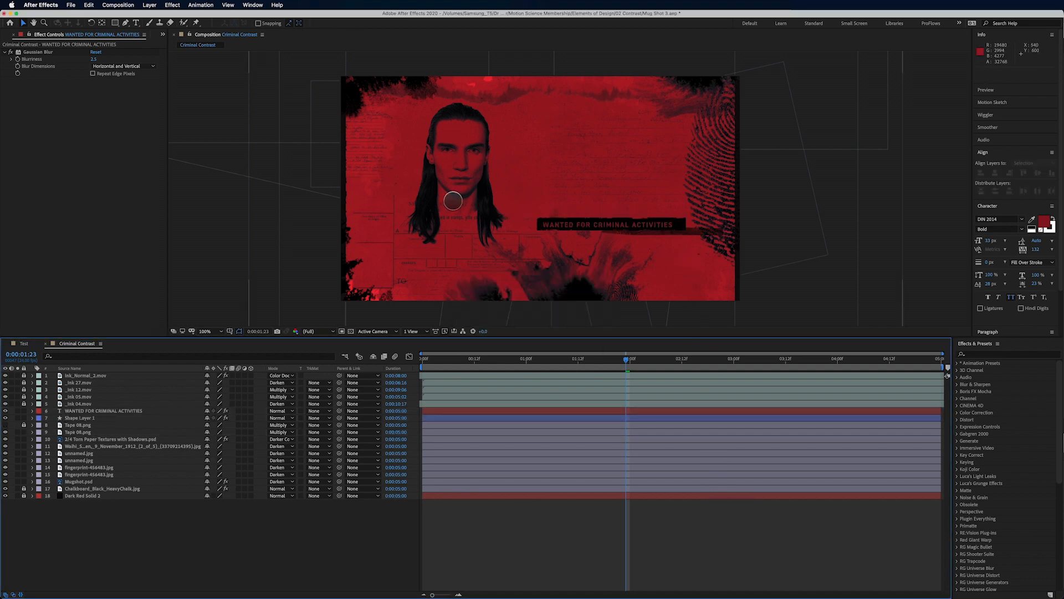
# Step: Try moving the Mugshot.psd layer closer to the label with the proportional grid as a guide, and undo the move
pyautogui.hotkey('alt', "'")
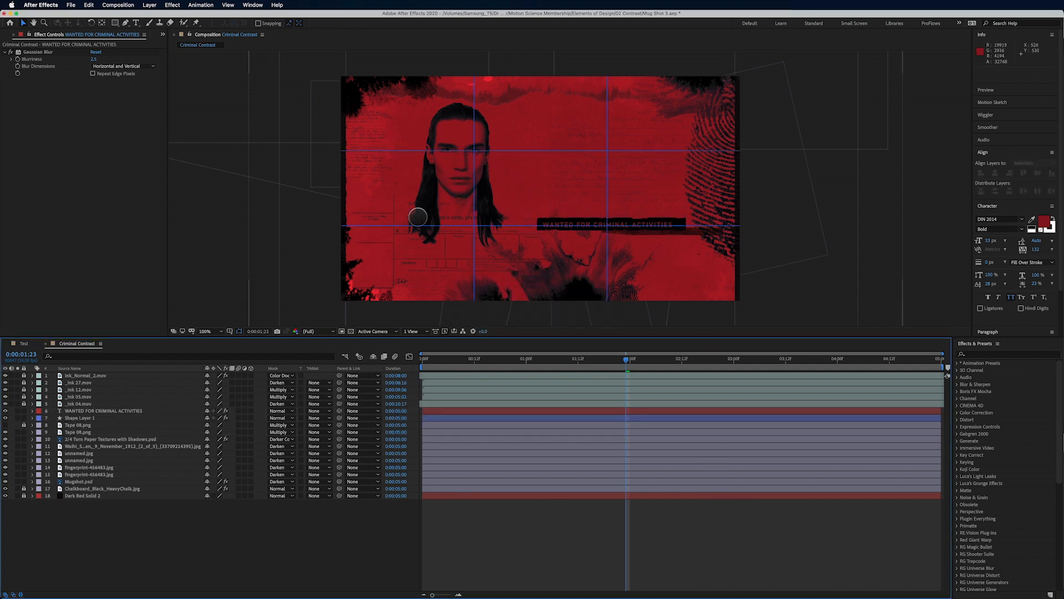
pyautogui.click(83, 481)
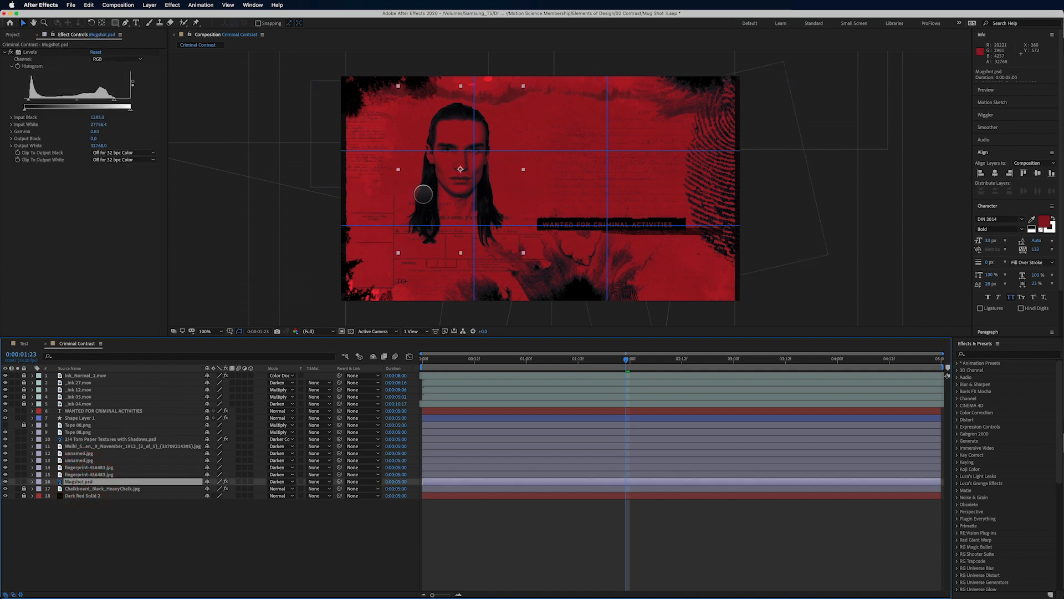
pyautogui.moveTo(431, 197)
pyautogui.mouseDown()
pyautogui.moveTo(434, 208)
pyautogui.moveTo(450, 196)
pyautogui.mouseUp()
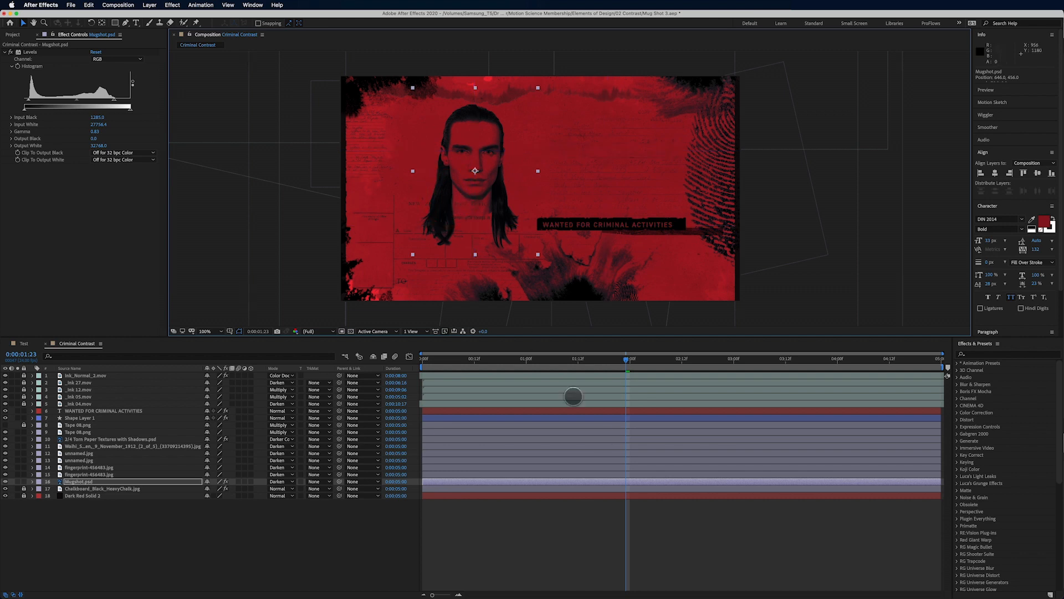
pyautogui.click(702, 543)
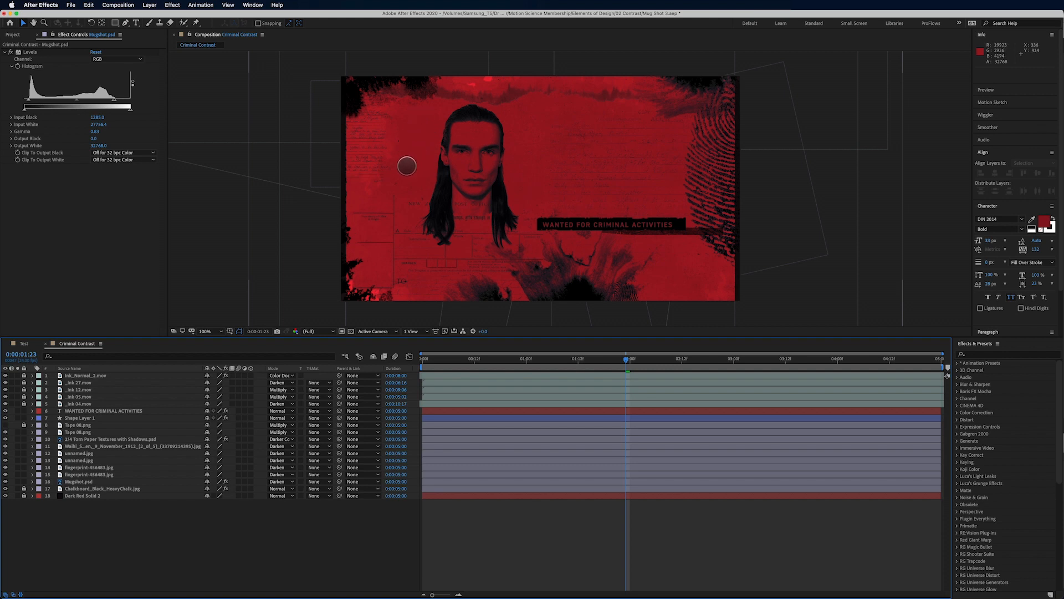
pyautogui.press('super+z')
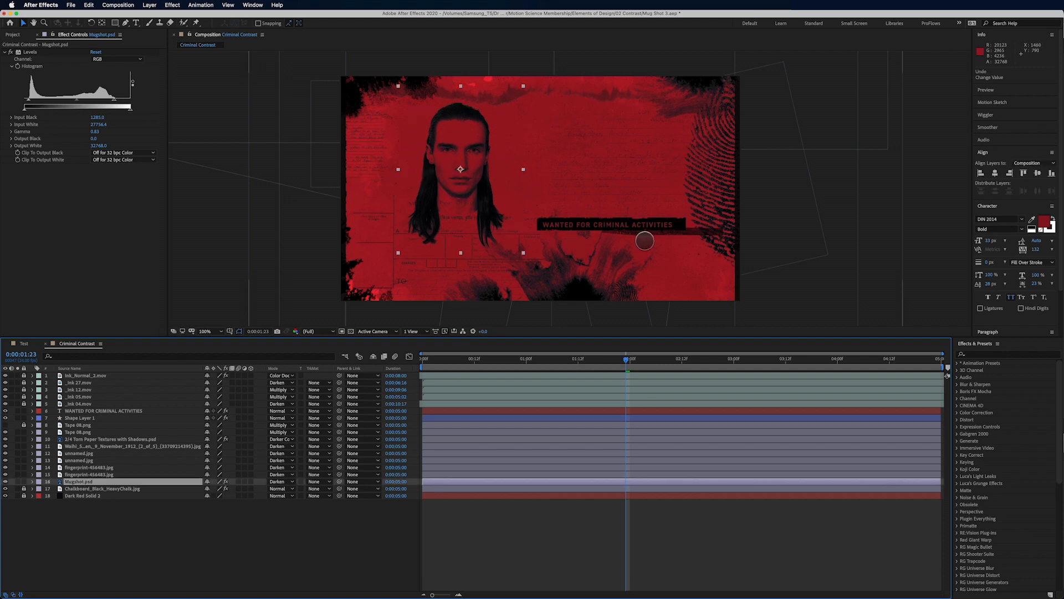
# Step: Move the upper unnamed.jpg document layer toward the mugshot, to about 1114, 618, and clear the selection
pyautogui.click(600, 169)
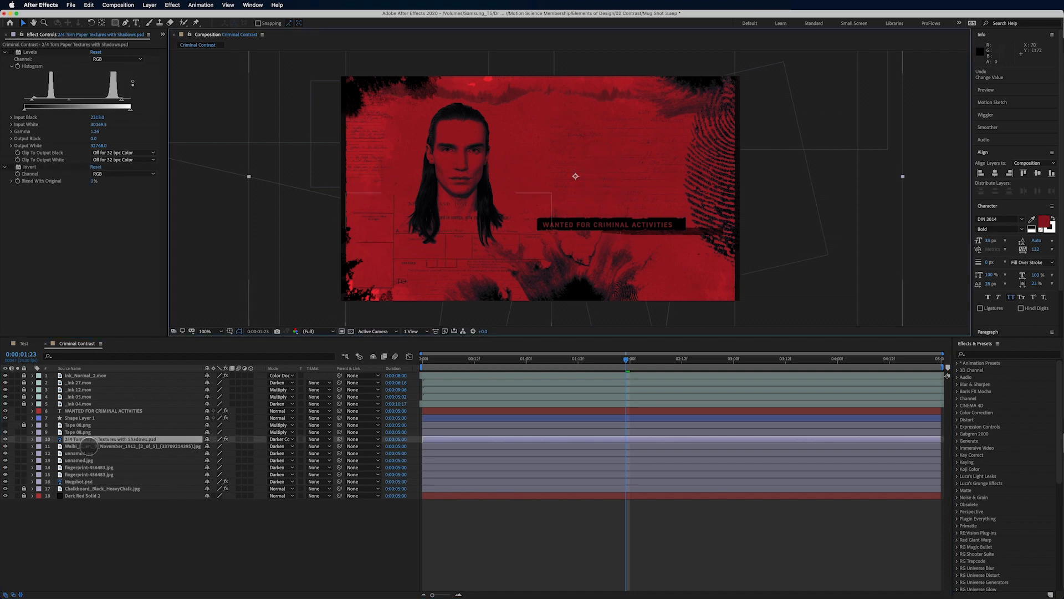
pyautogui.click(88, 445)
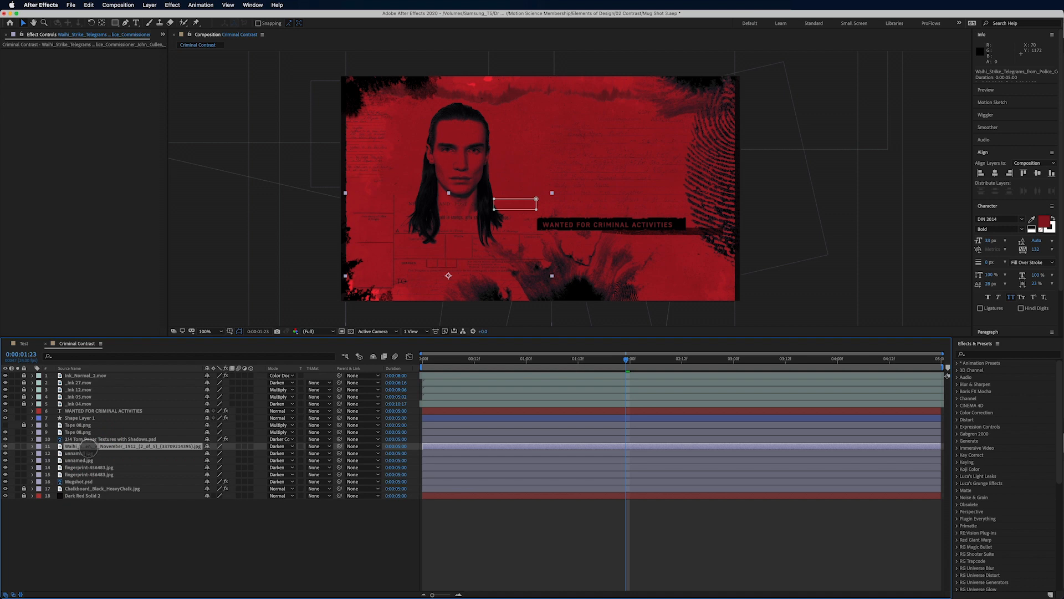
pyautogui.click(82, 452)
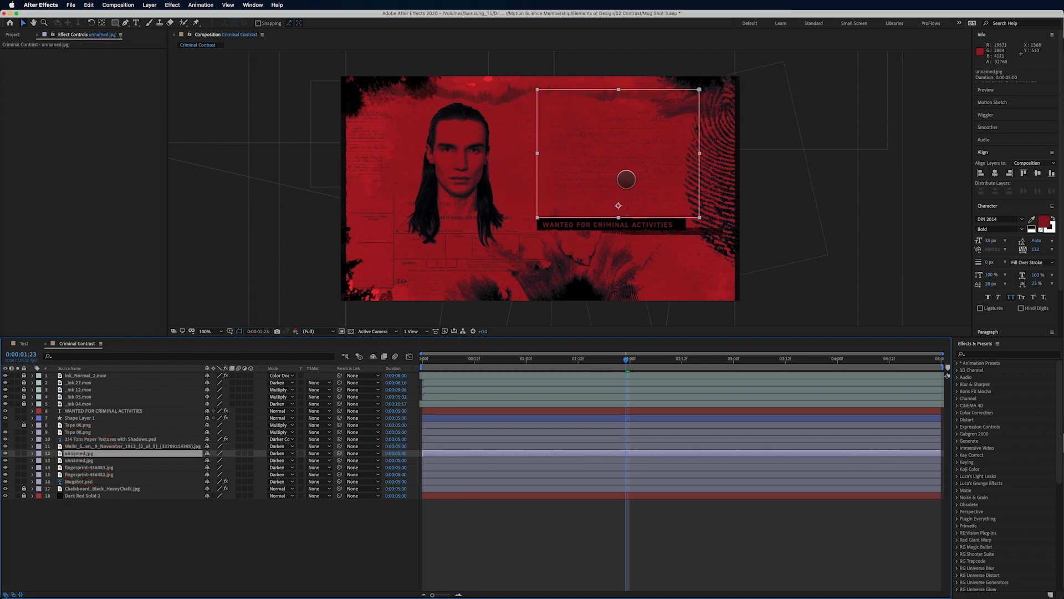
pyautogui.moveTo(627, 179); pyautogui.dragTo(582, 174)
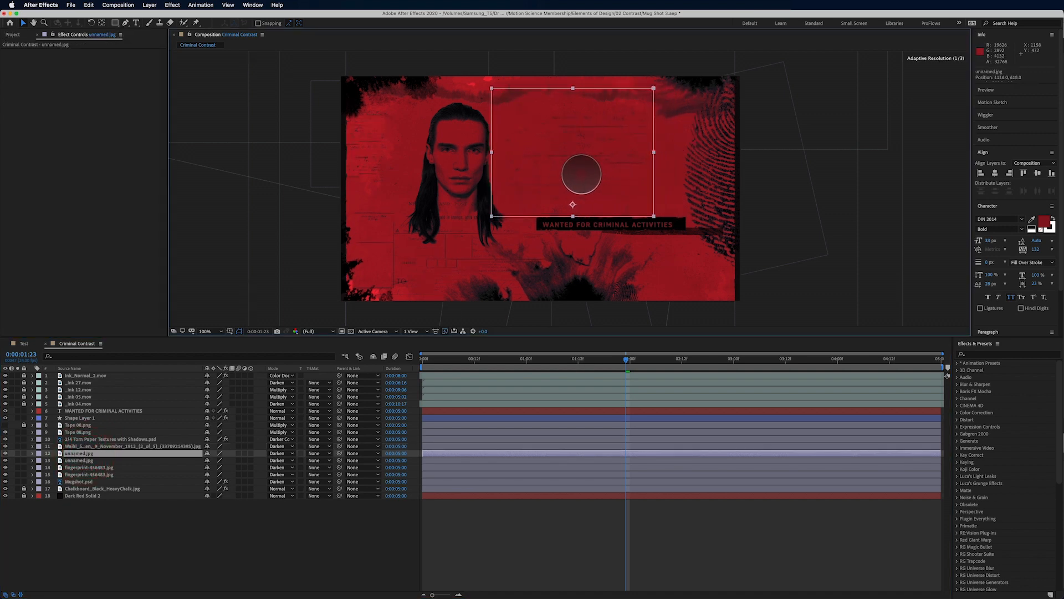
pyautogui.press('Return')
pyautogui.click(771, 552)
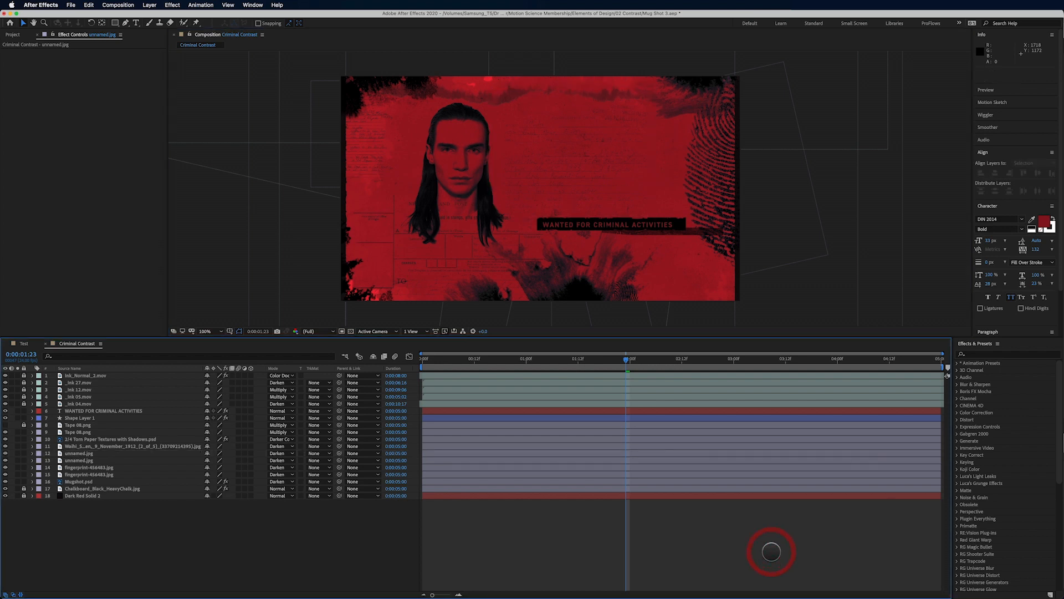